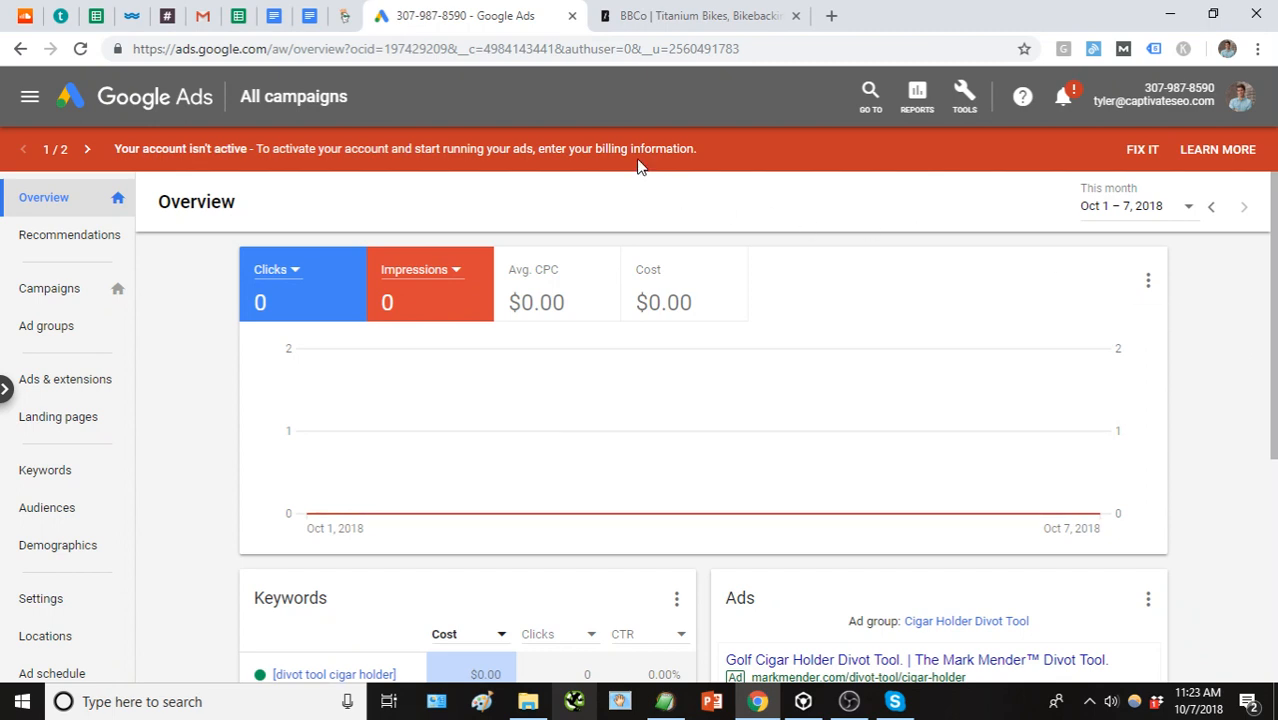
Highlight the billing information notice in the account alert, and open the Keyword Planner.
drag(570, 148, 696, 148)
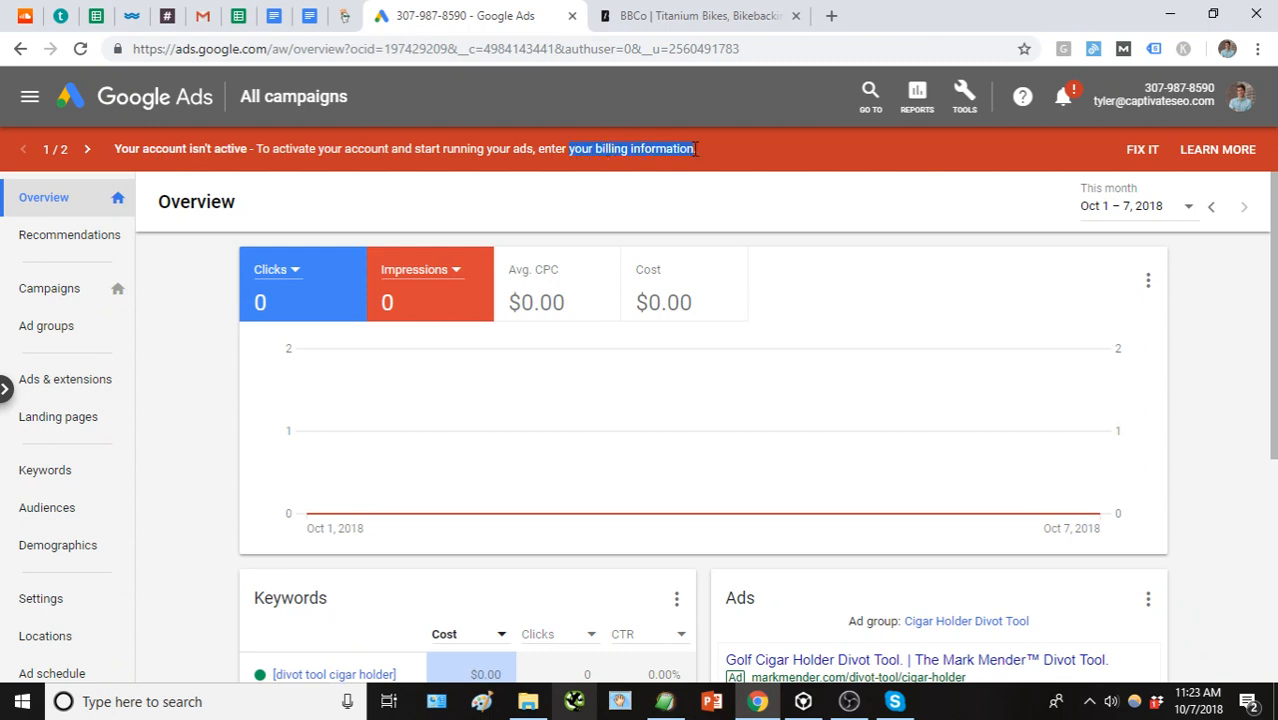
click(1201, 338)
click(963, 100)
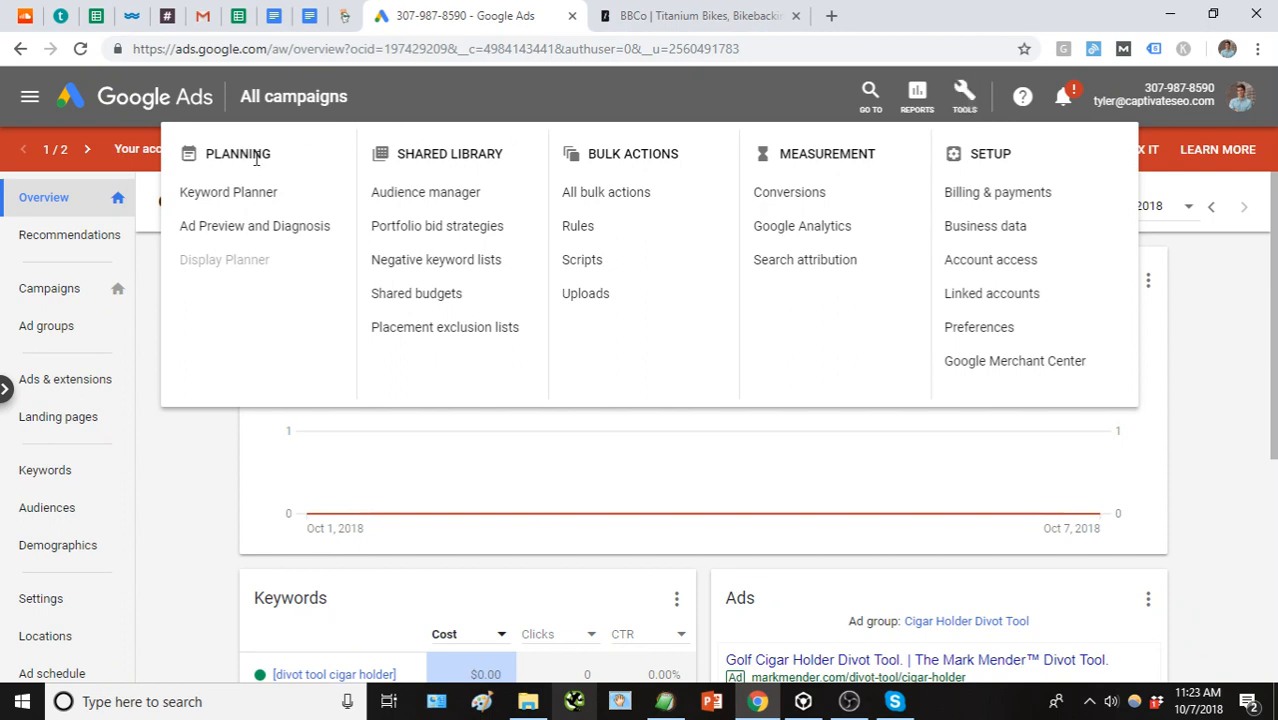
click(254, 202)
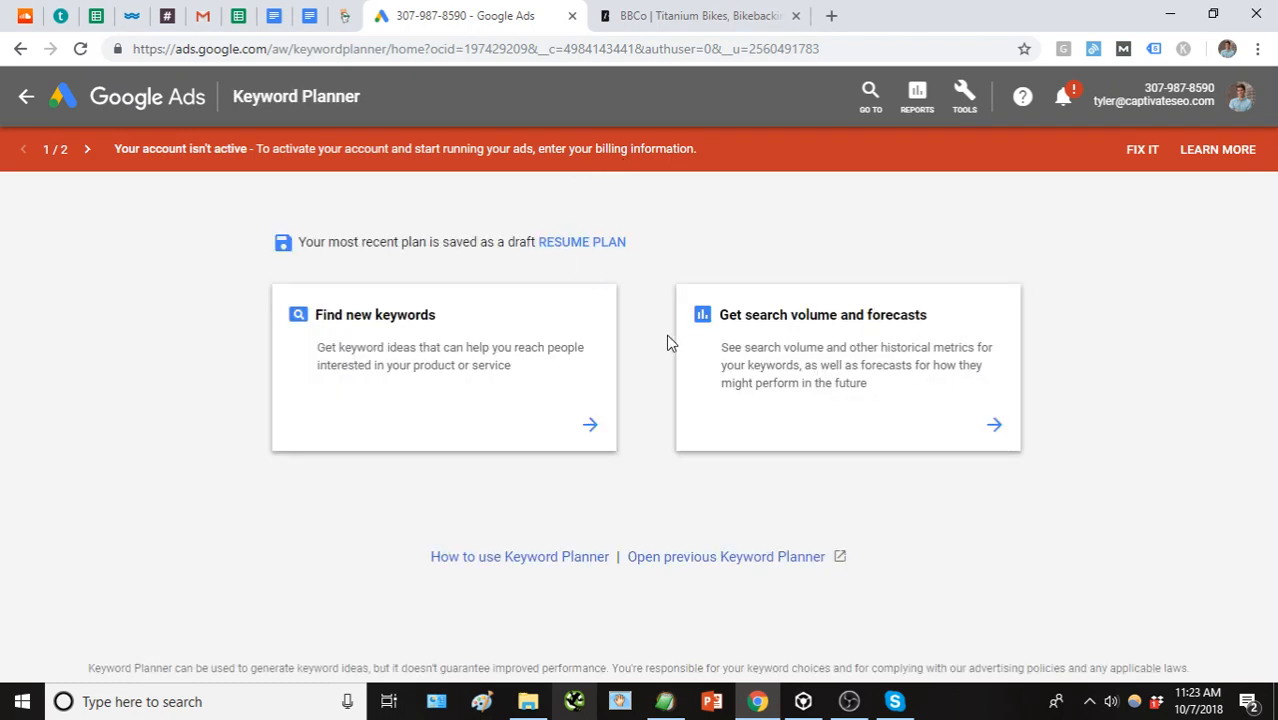
Find new keyword ideas for the keyword "bike".
click(562, 400)
text(bi)
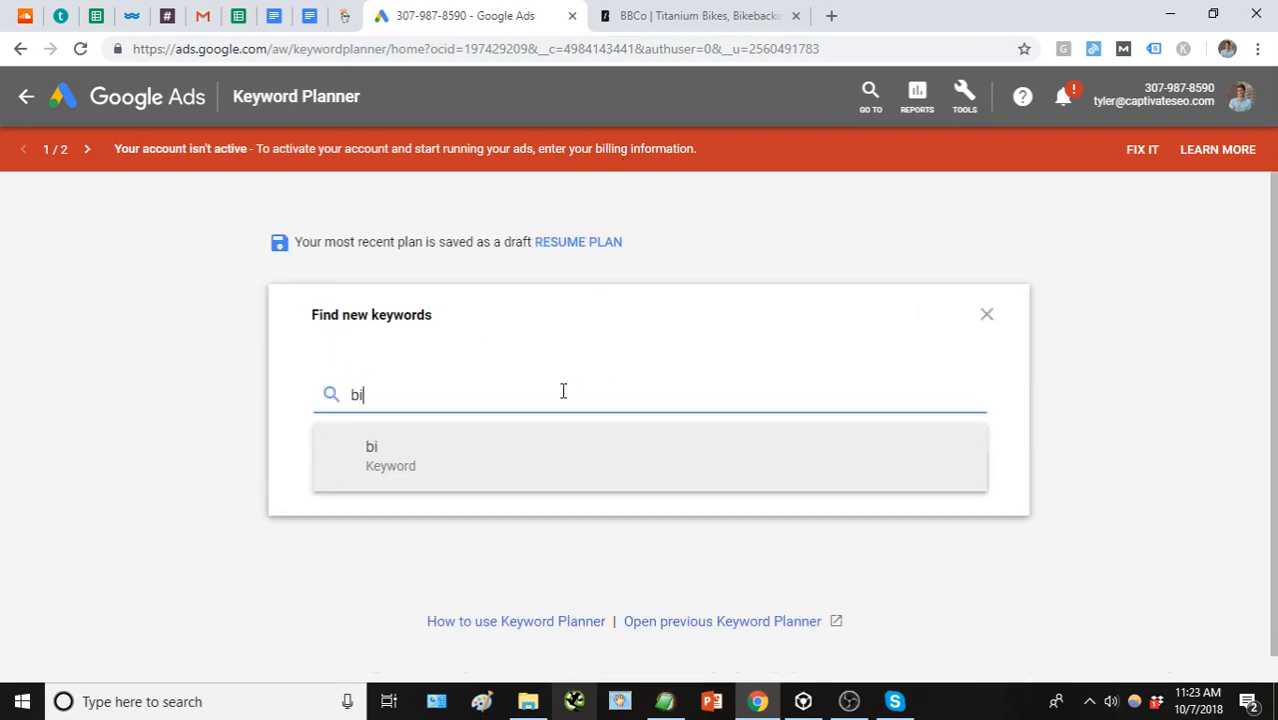
text(ke)
key(Return)
click(934, 466)
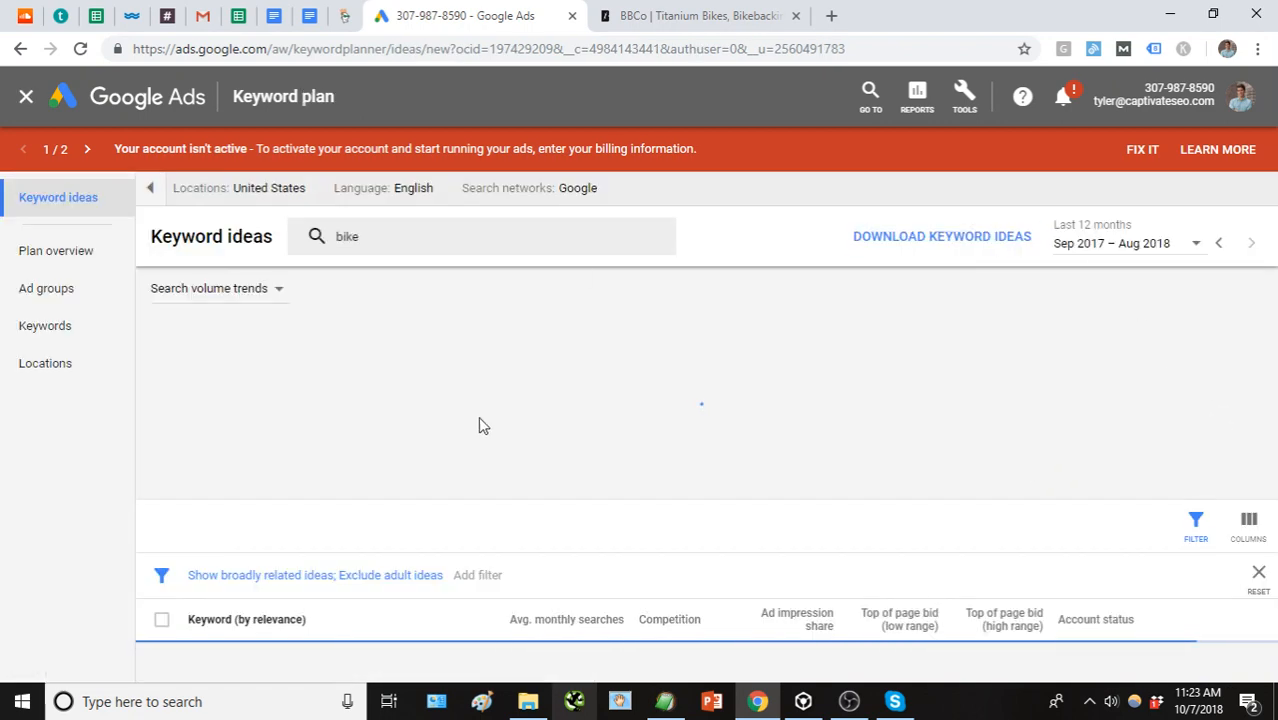
Examine the keyword ideas and highlight the average monthly searches range of the keyword "bike".
scroll(479, 425, down, 3)
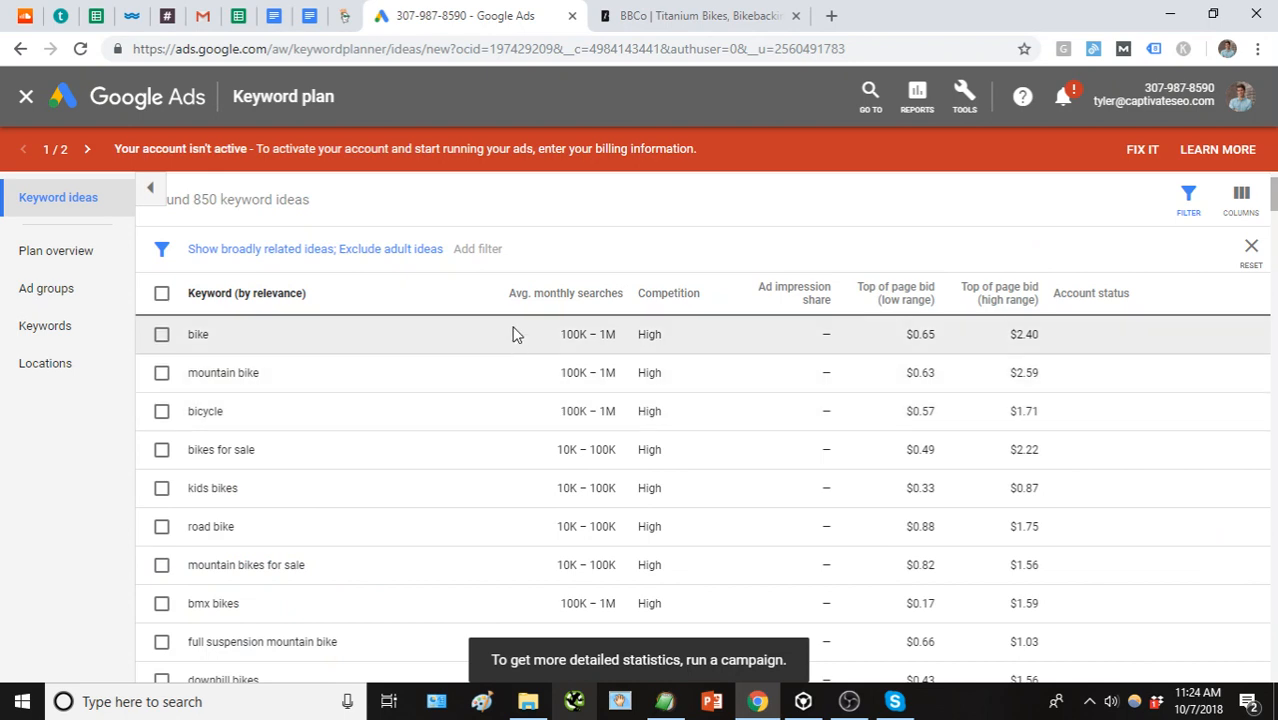
scroll(505, 334, up, 1)
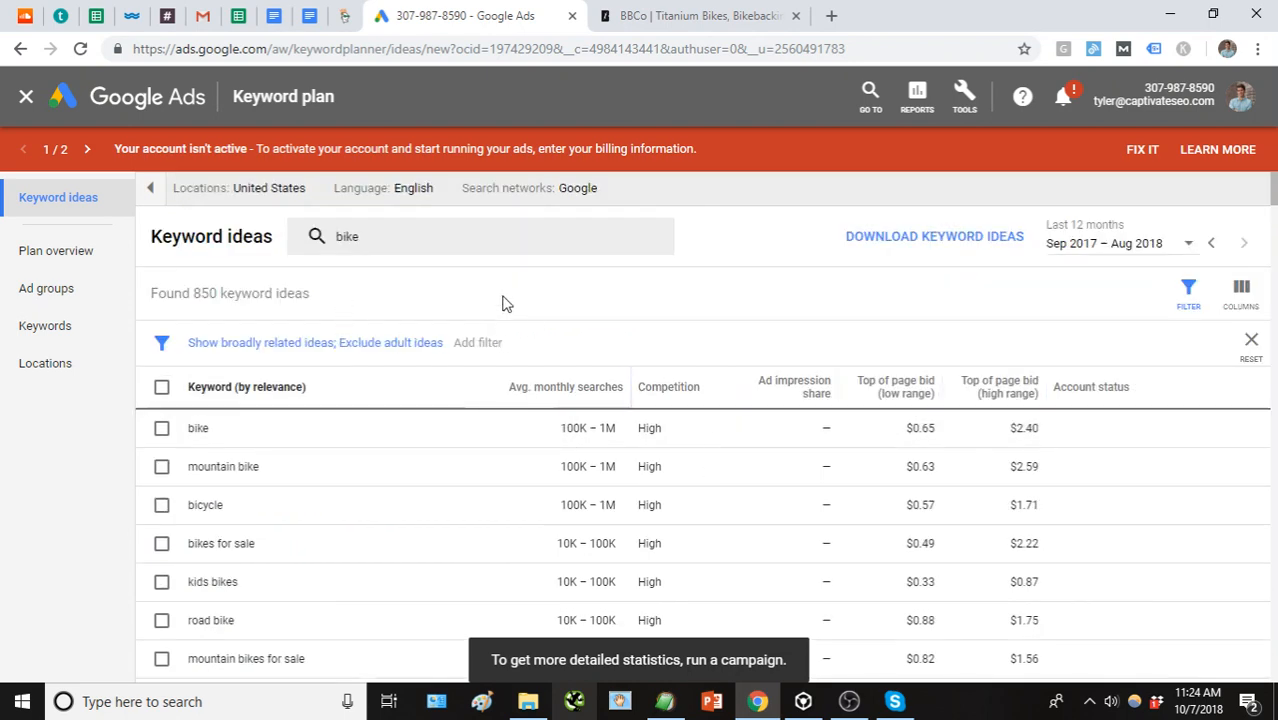
drag(560, 430, 620, 430)
mouse_move(537, 395)
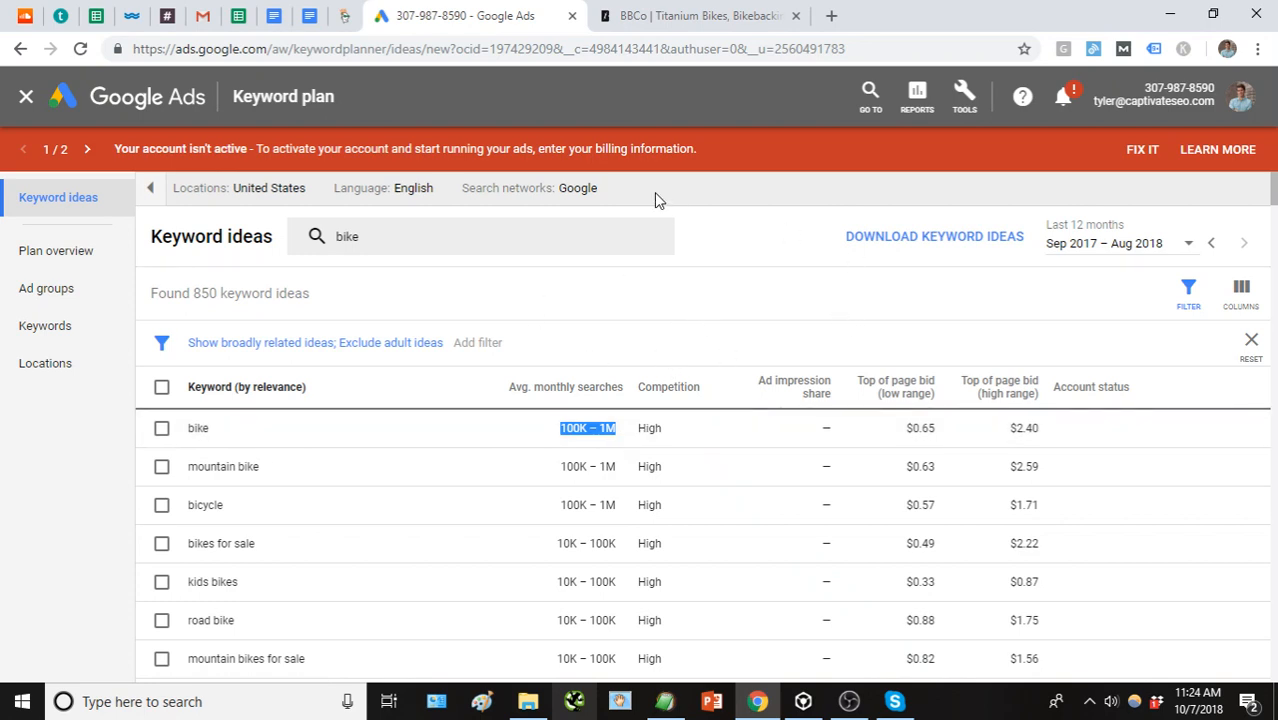
Switch to the Google Ads account under the personal Gmail login and open its Keyword Planner.
click(1242, 99)
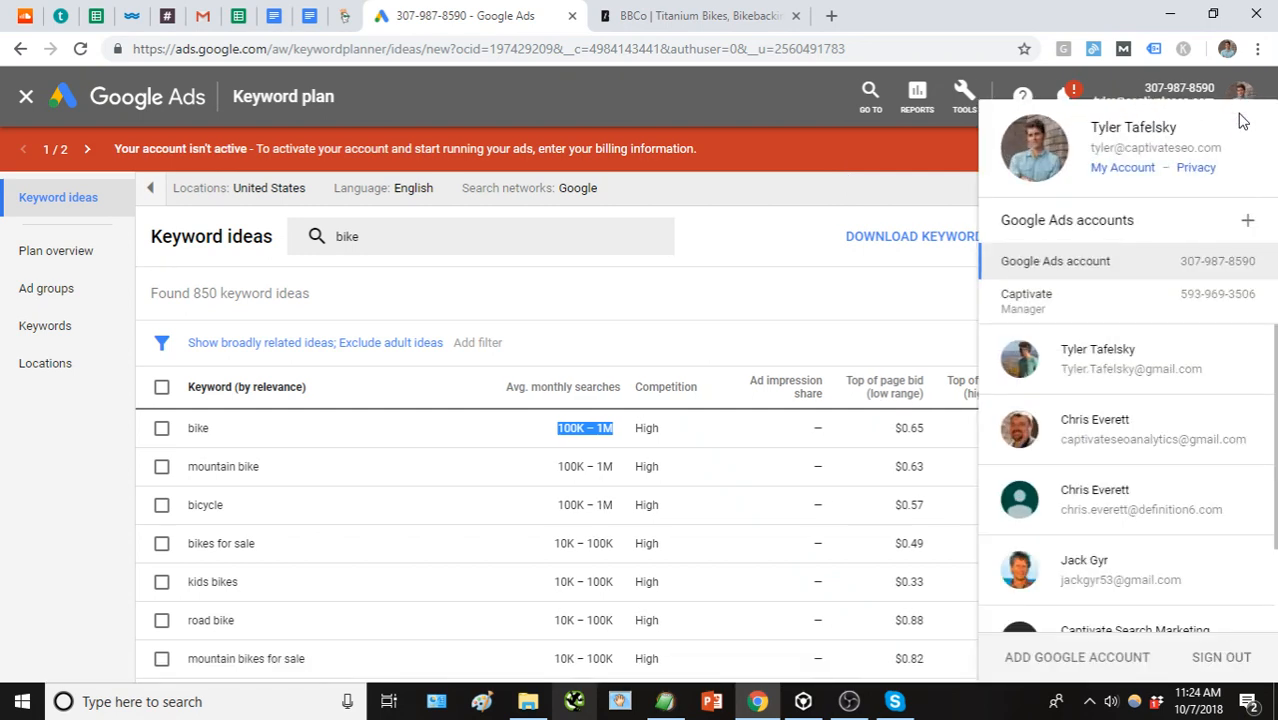
click(1157, 352)
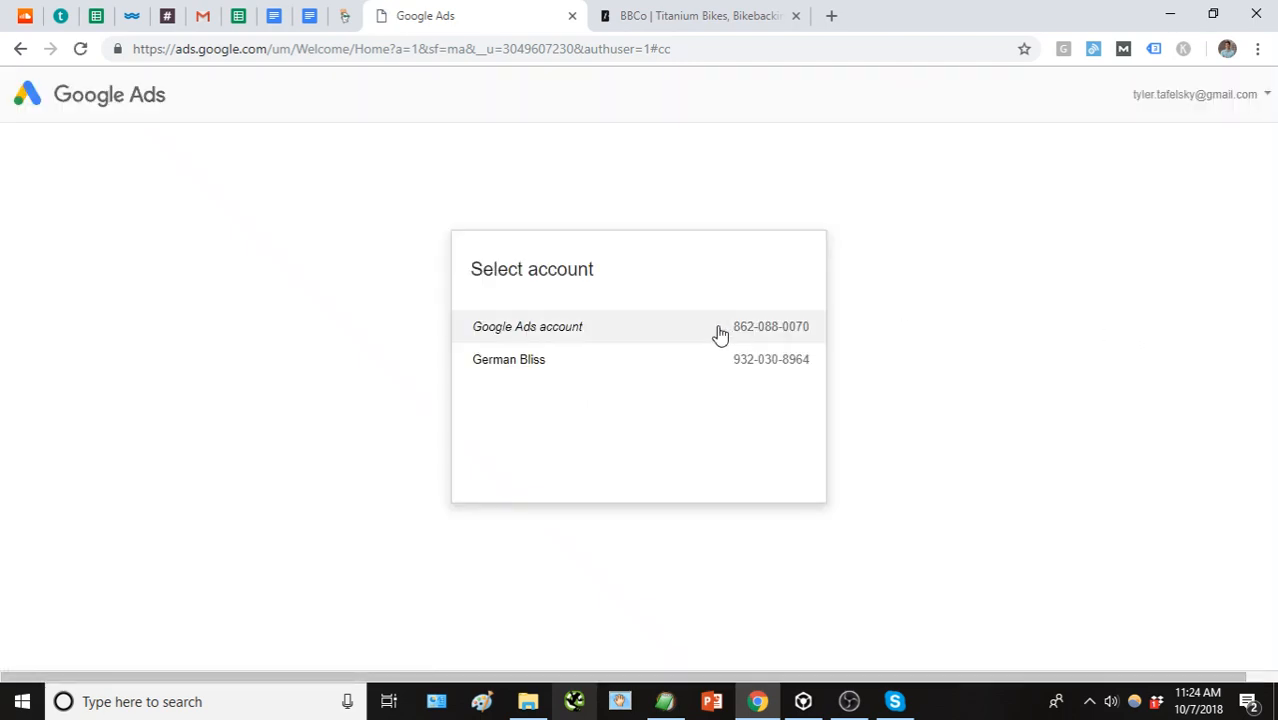
click(720, 333)
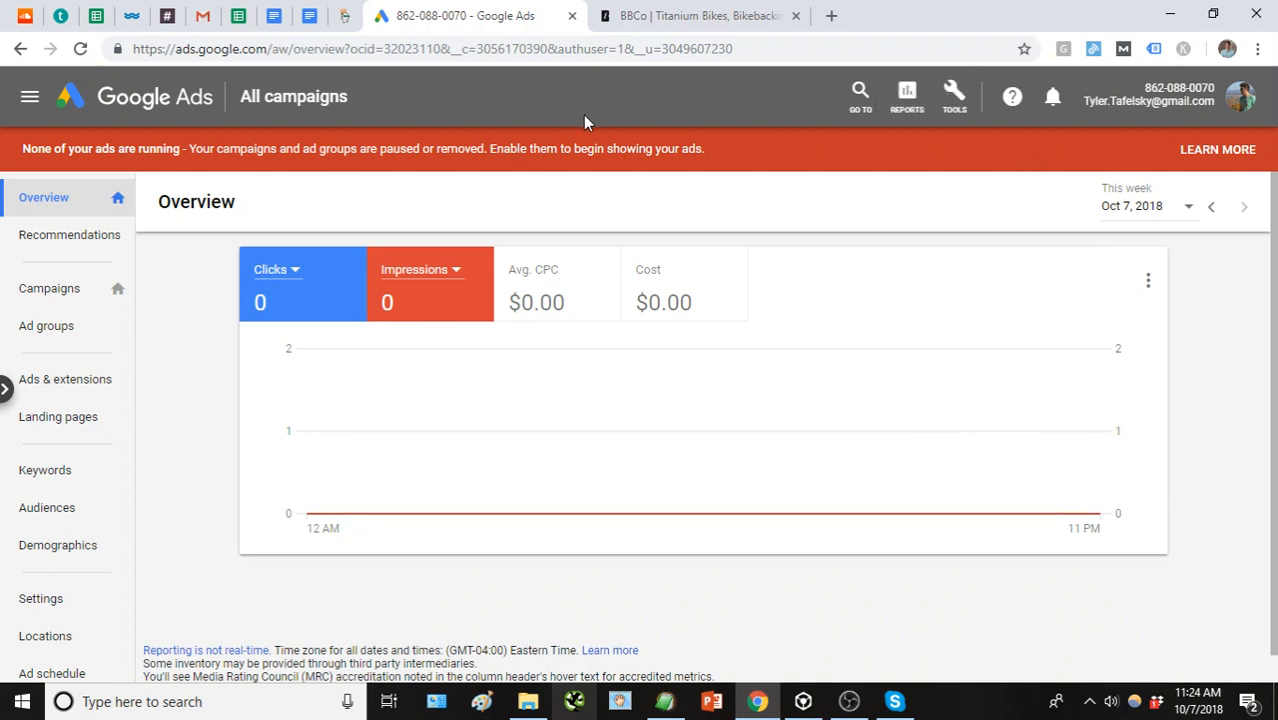
click(955, 96)
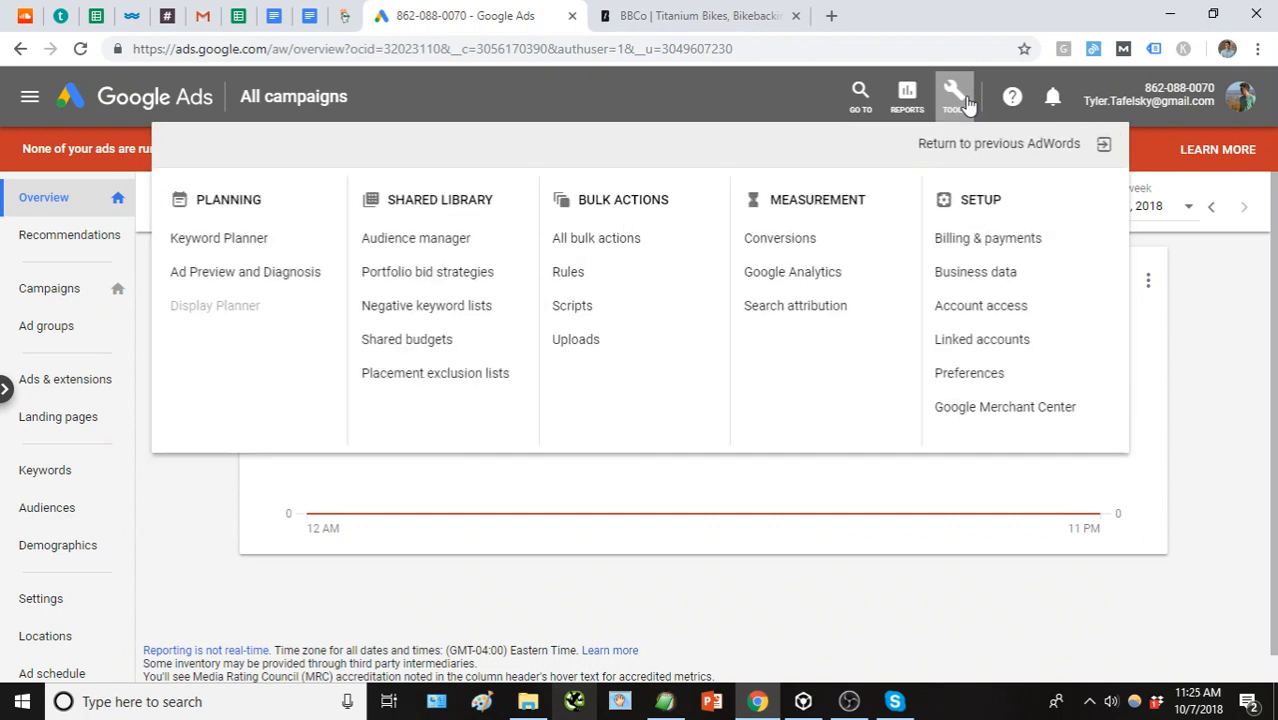
click(284, 245)
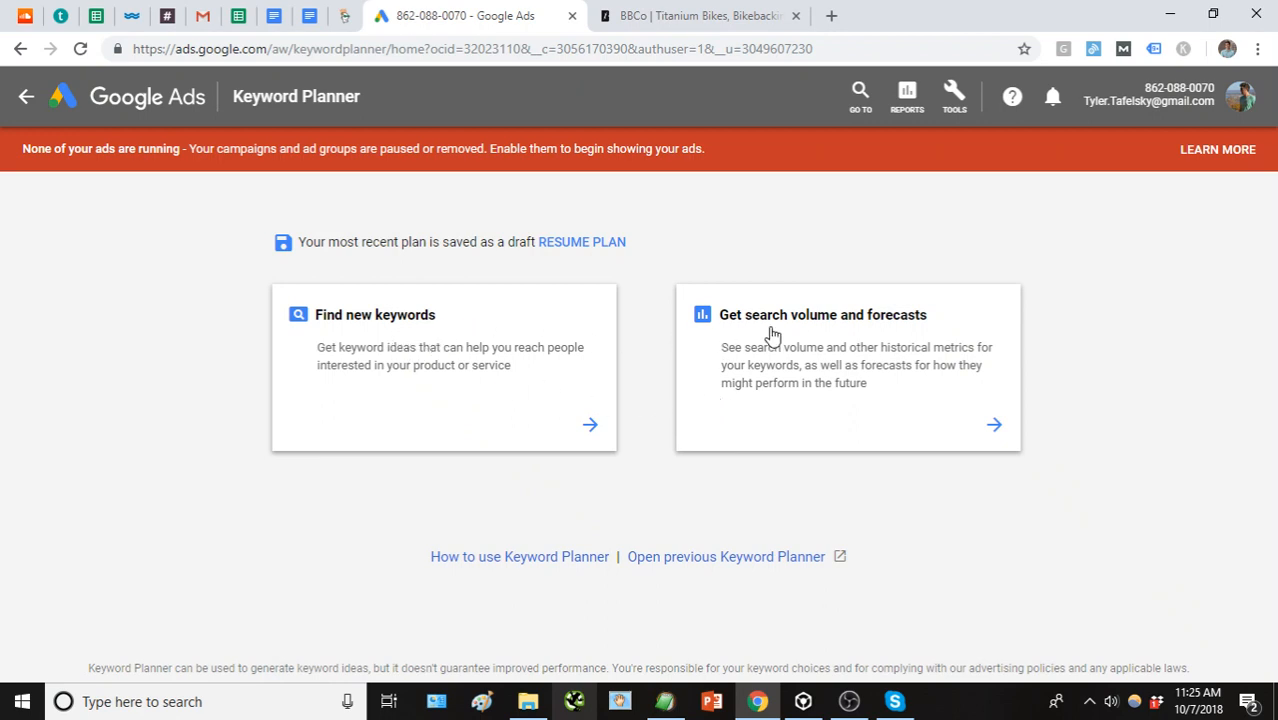
Open the previous version of Keyword Planner to view its options, and return to the new version.
click(683, 567)
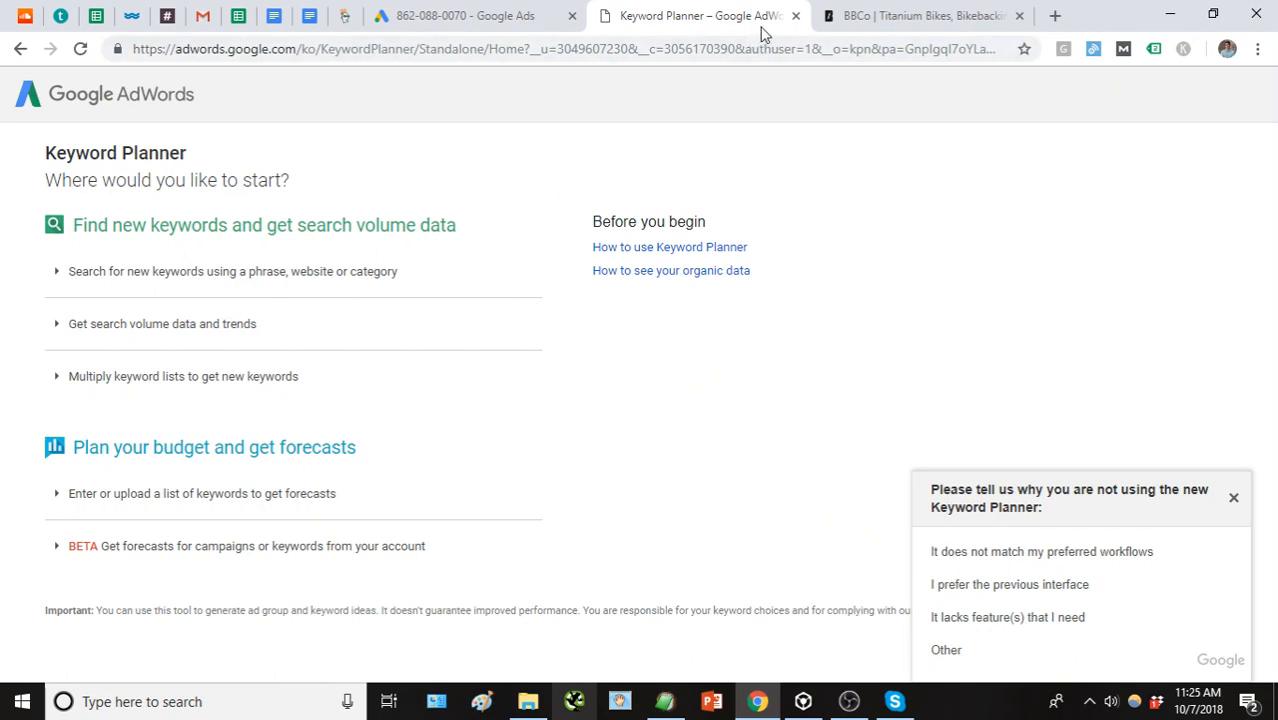
click(797, 16)
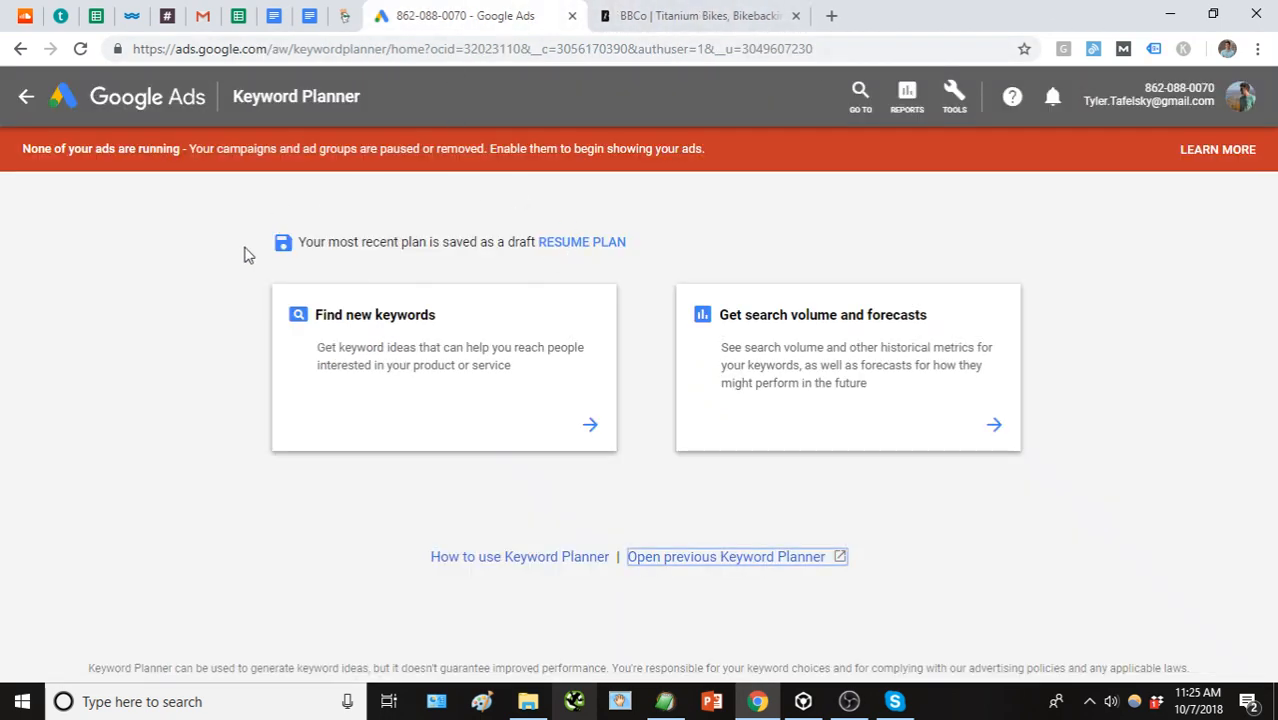
click(1127, 505)
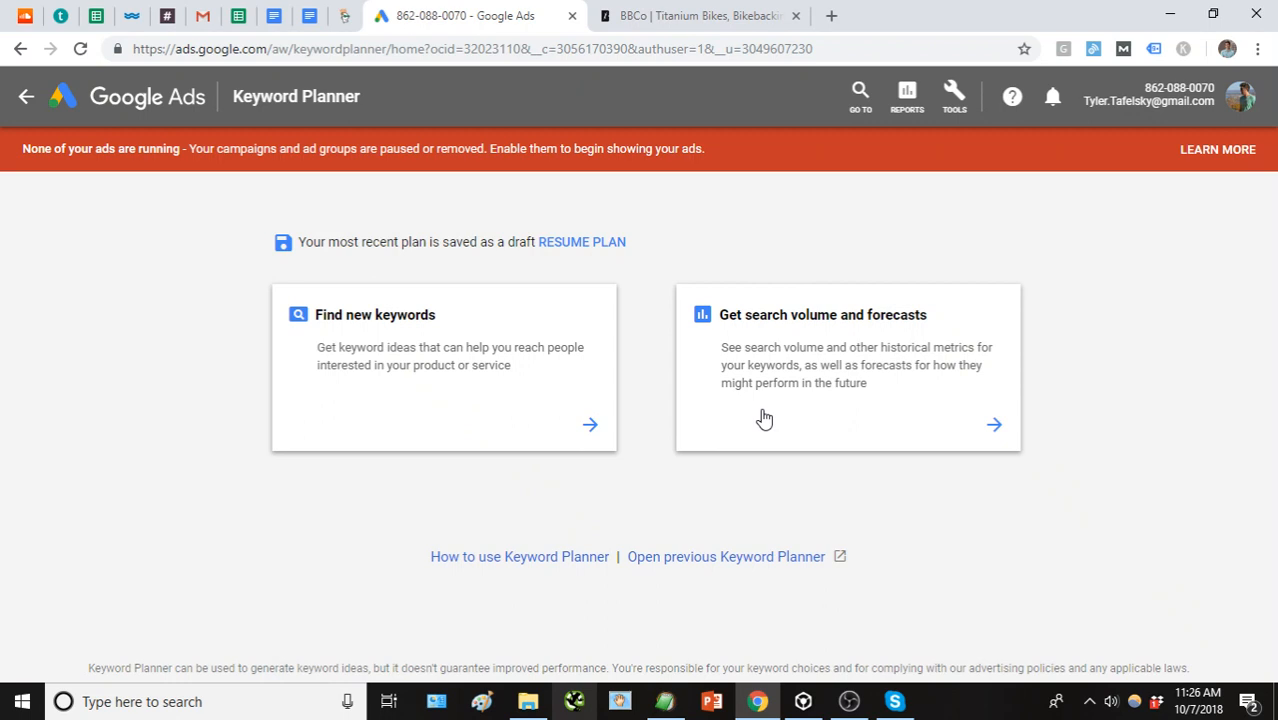
Open the keyword entry form for getting search volume and forecasts.
right_click(830, 409)
click(813, 409)
click(822, 410)
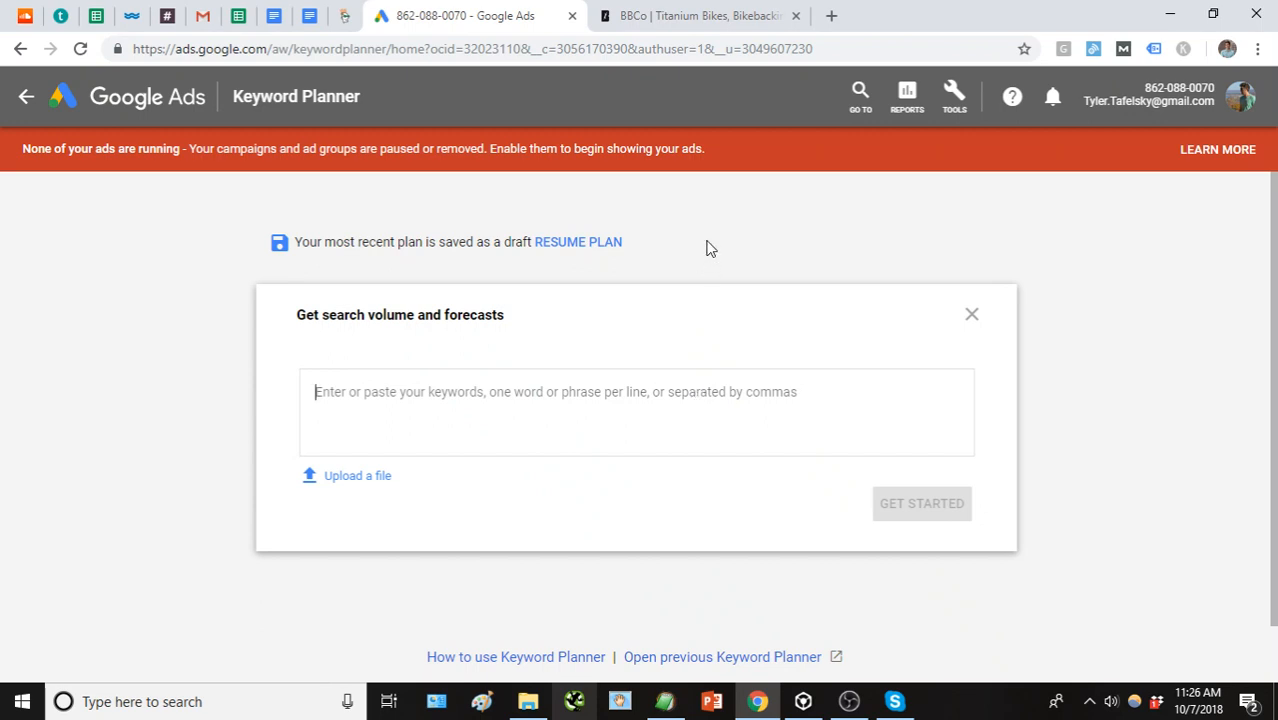
Switch to the Bearclaw Bicycle Co. site, open the Thunderhawk bike page and view its 700 CX/Gravel and 700c Road versions.
click(697, 22)
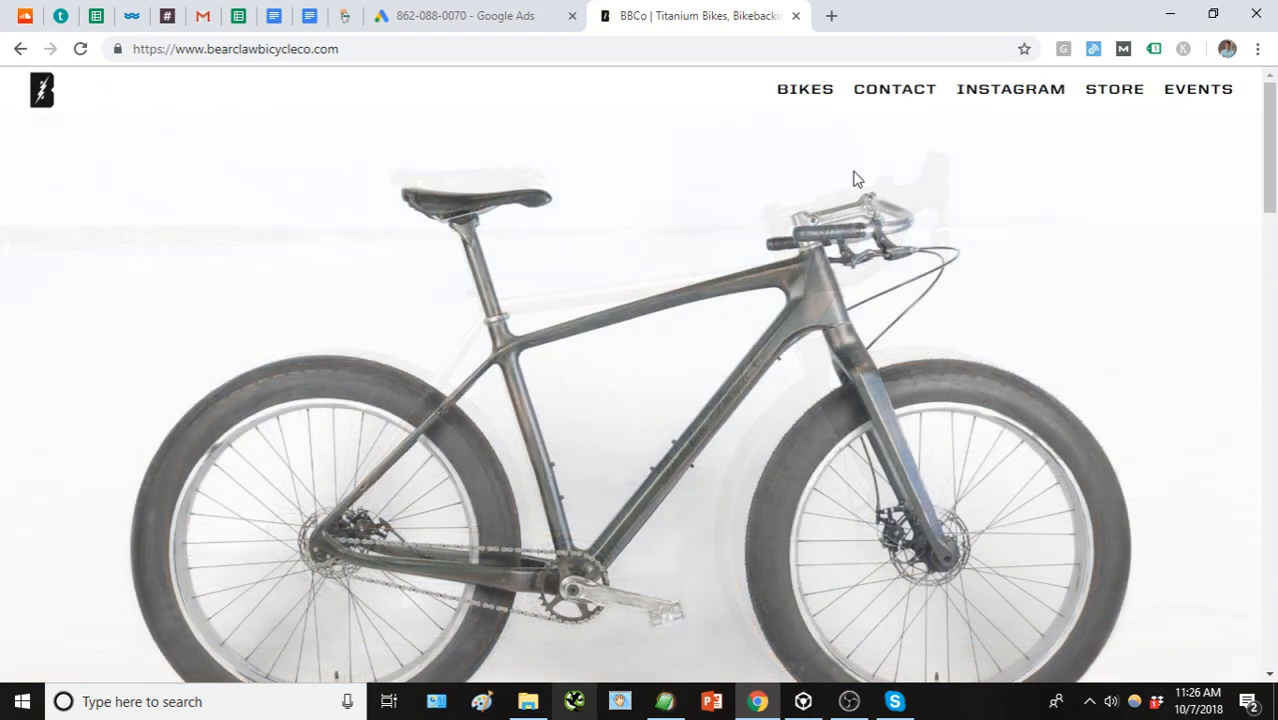
mouse_move(812, 97)
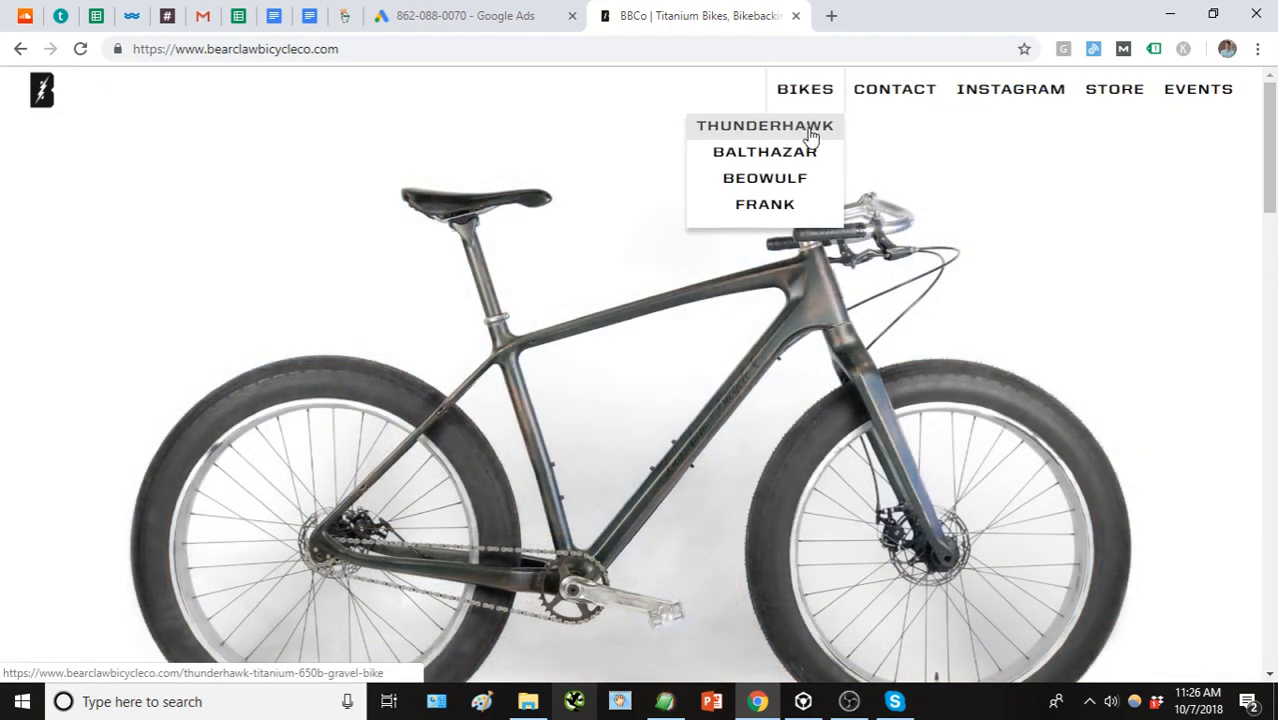
click(810, 133)
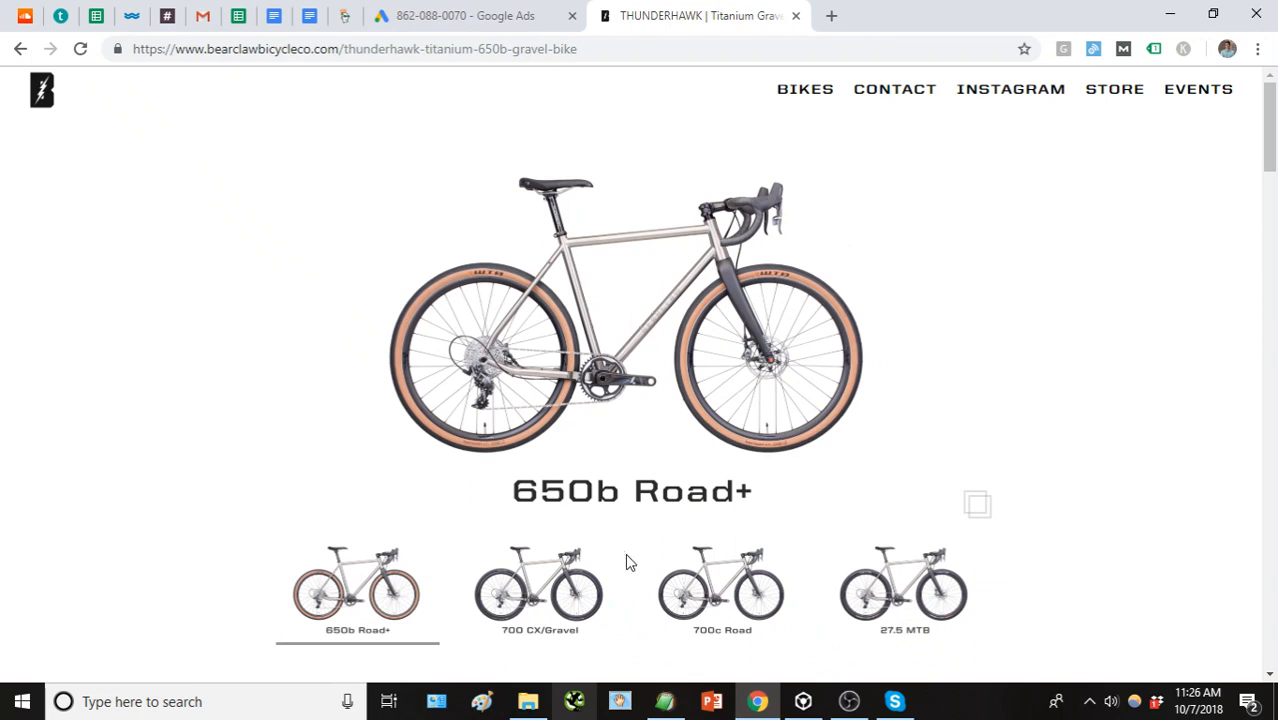
click(577, 610)
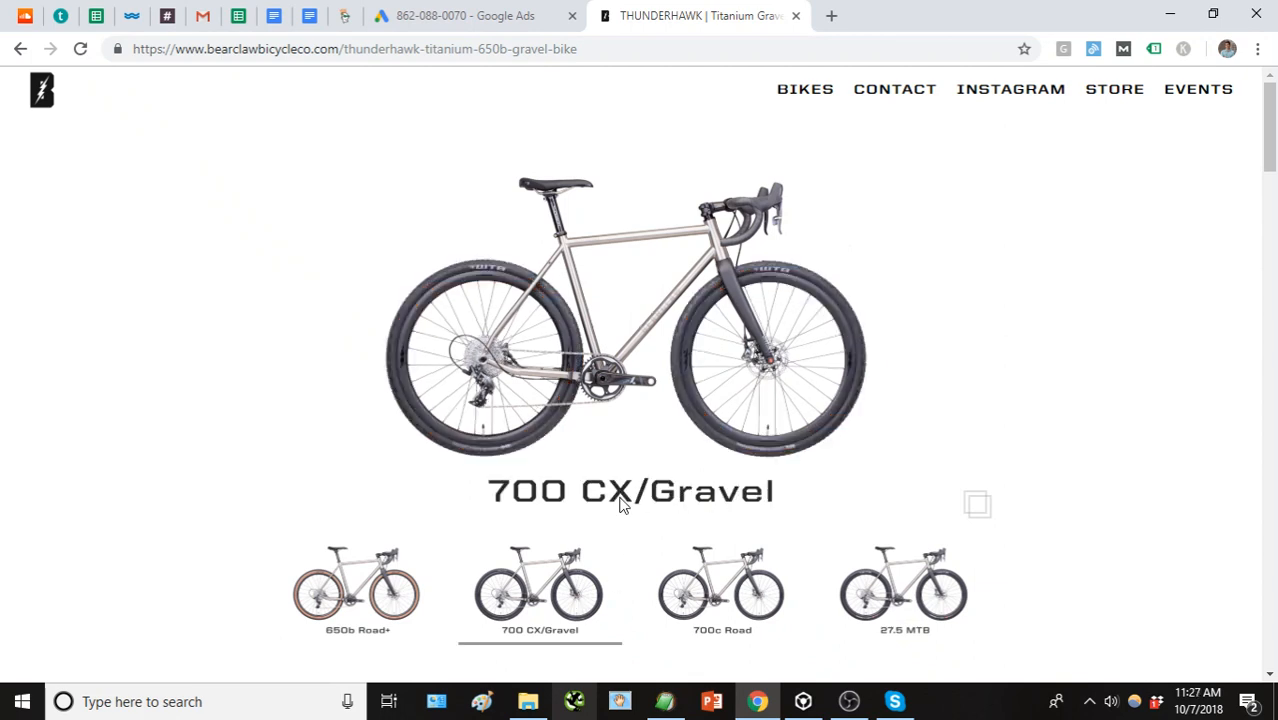
click(700, 605)
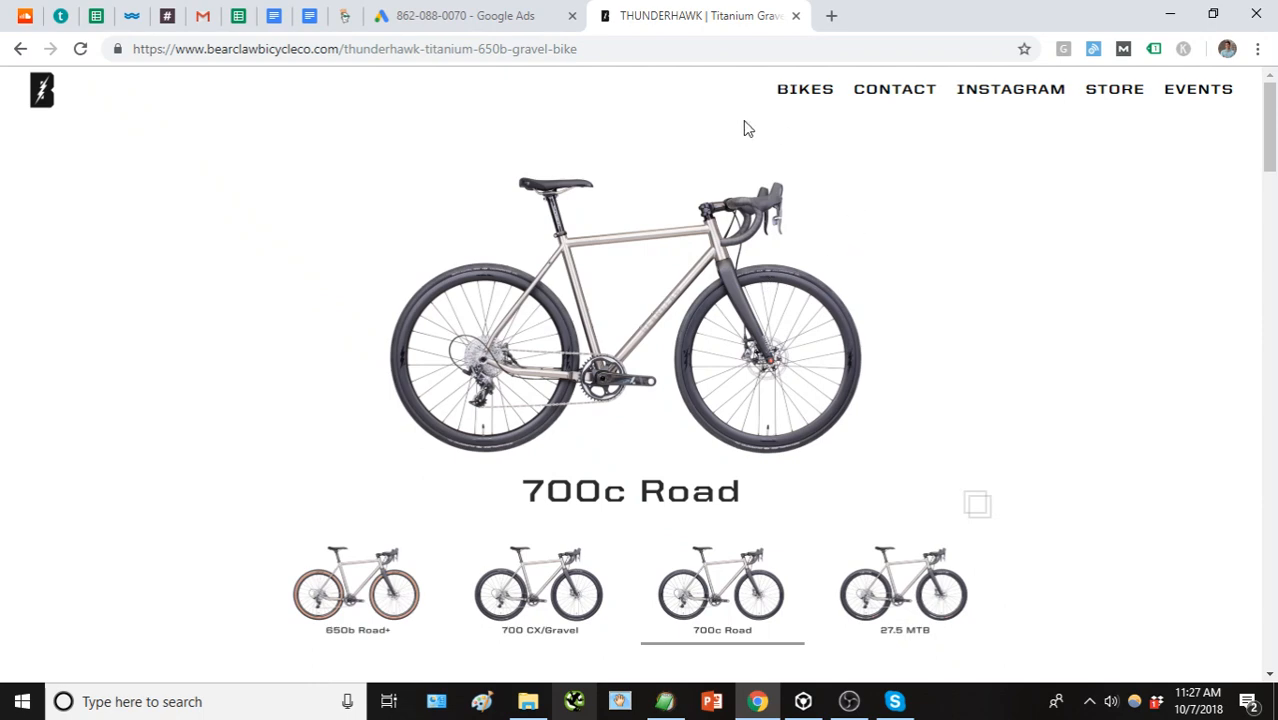
Show the 700 CX/Gravel version and copy the phrase "Titanium Gravel Bike" from the Thunderhawk page heading.
click(548, 594)
scroll(577, 586, down, 2)
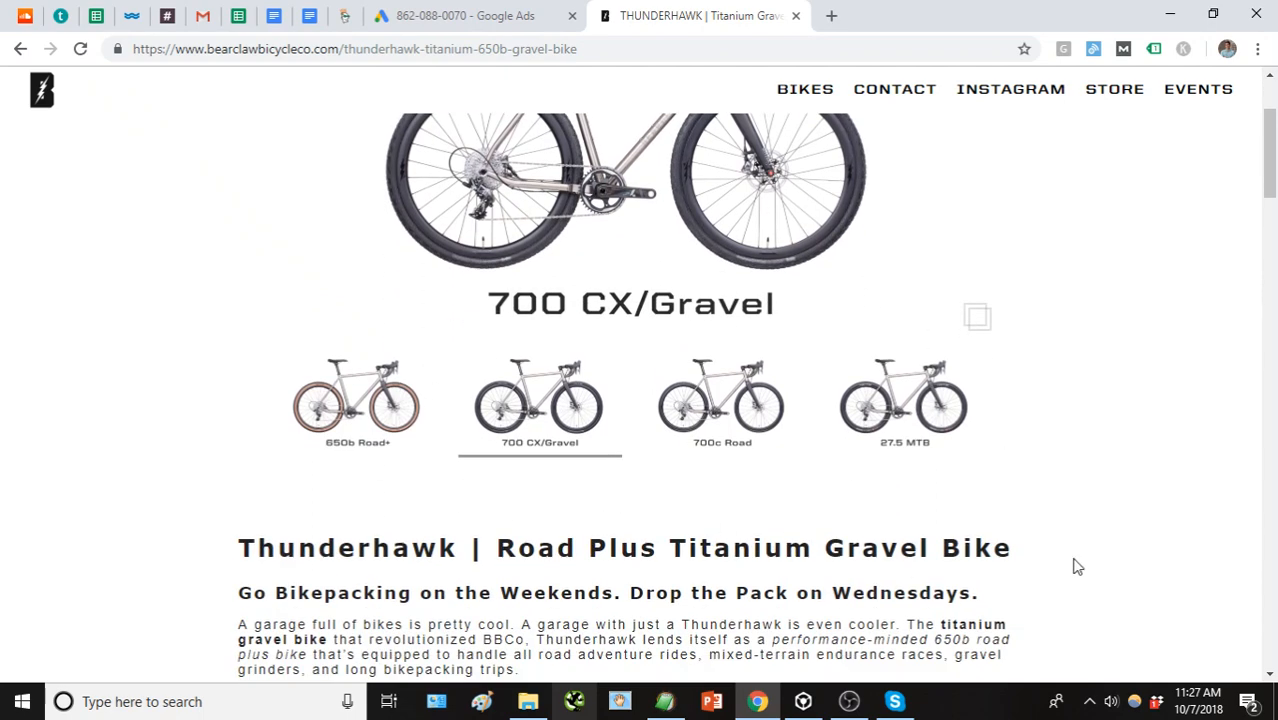
drag(1012, 548, 670, 540)
key(ctrl+c)
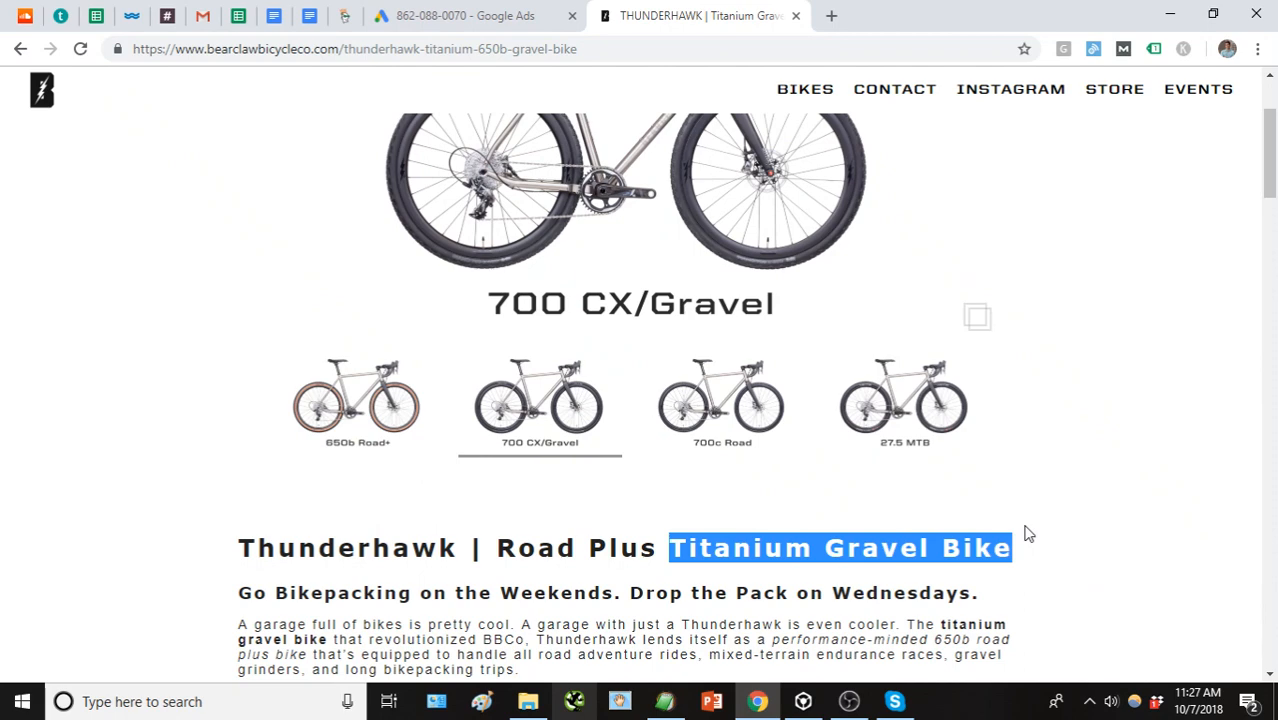
click(1077, 454)
scroll(1068, 453, up, 2)
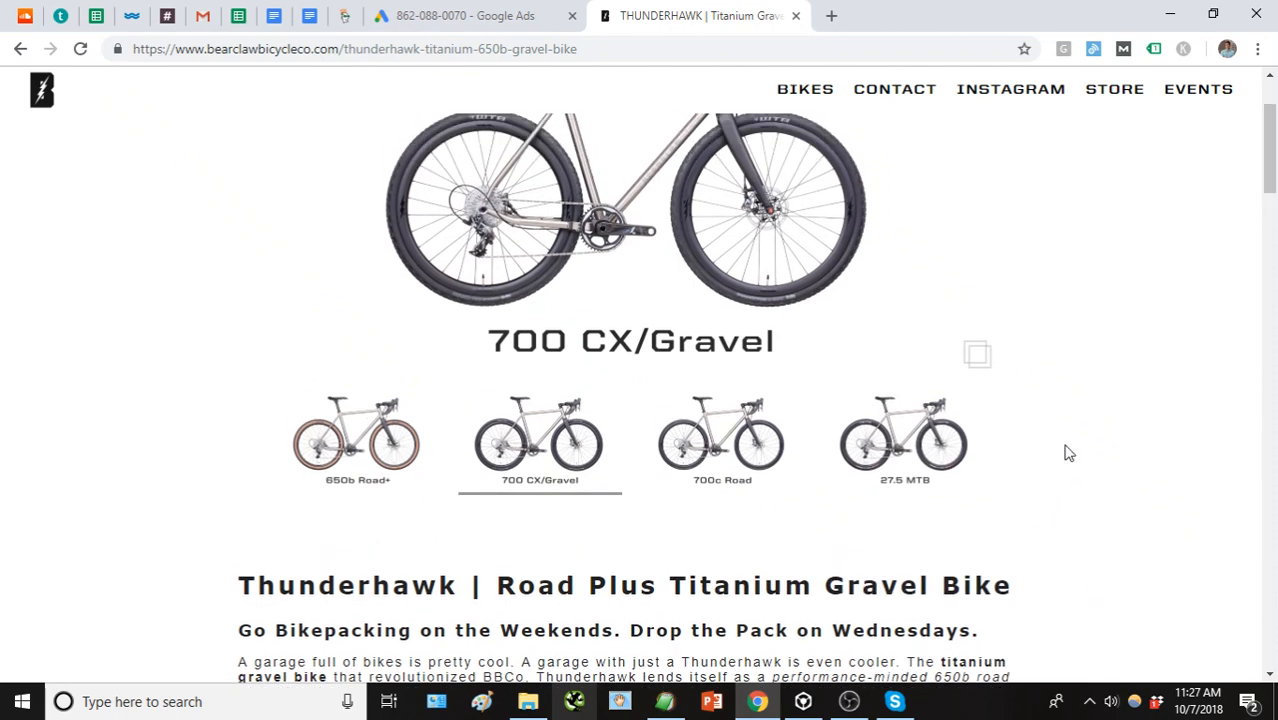
scroll(1066, 450, up, 2)
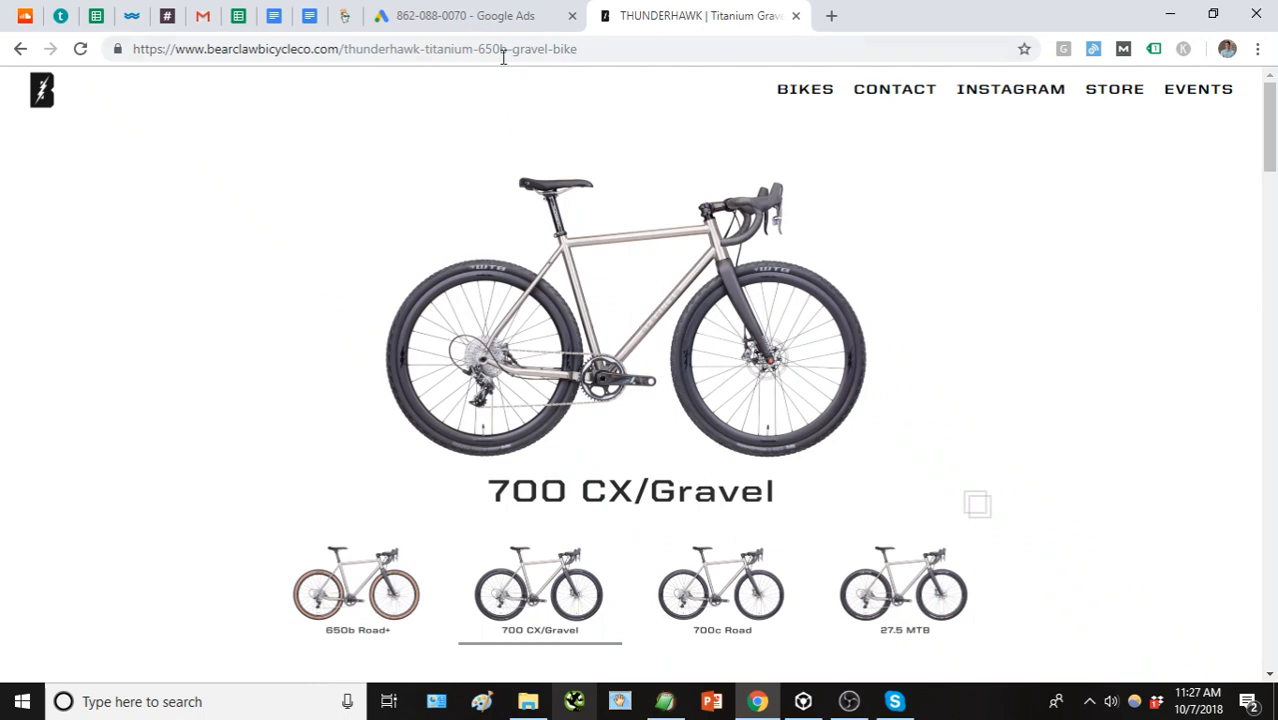
Back in Keyword Planner, get search volume and forecasts for the exact-match keywords [Titanium Gravel Bike] and [gravel bike].
click(500, 20)
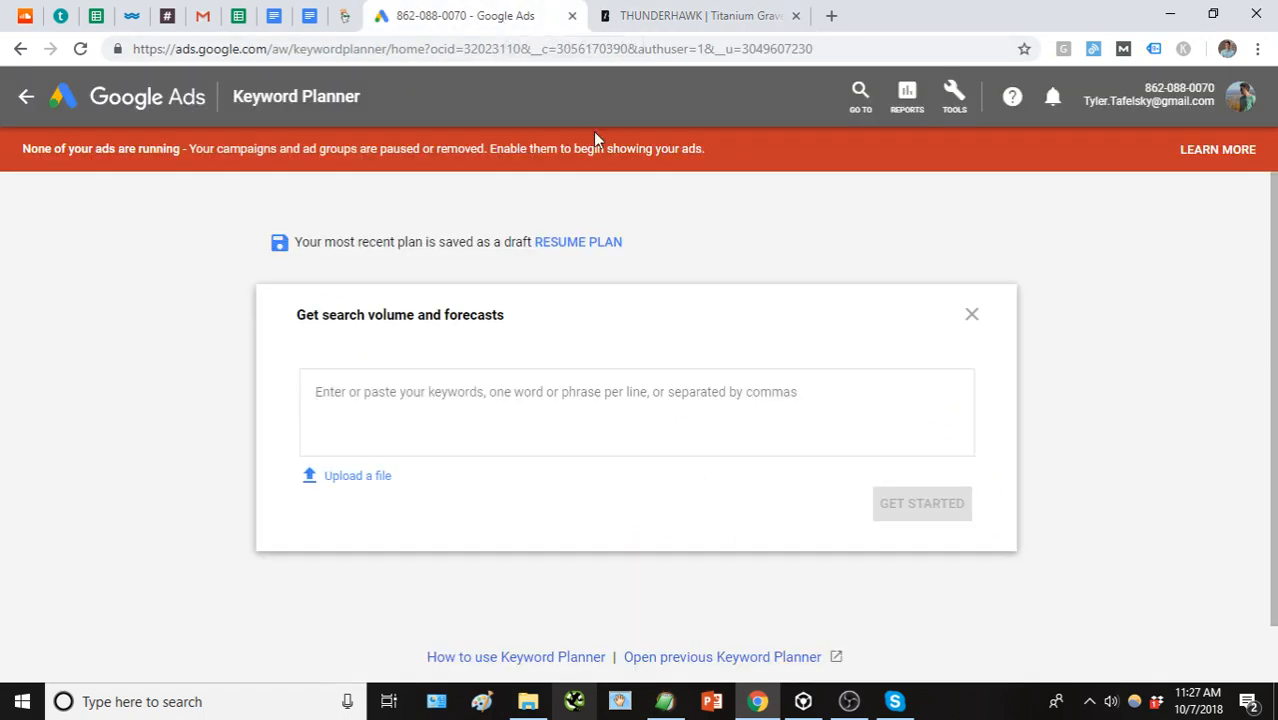
text([)
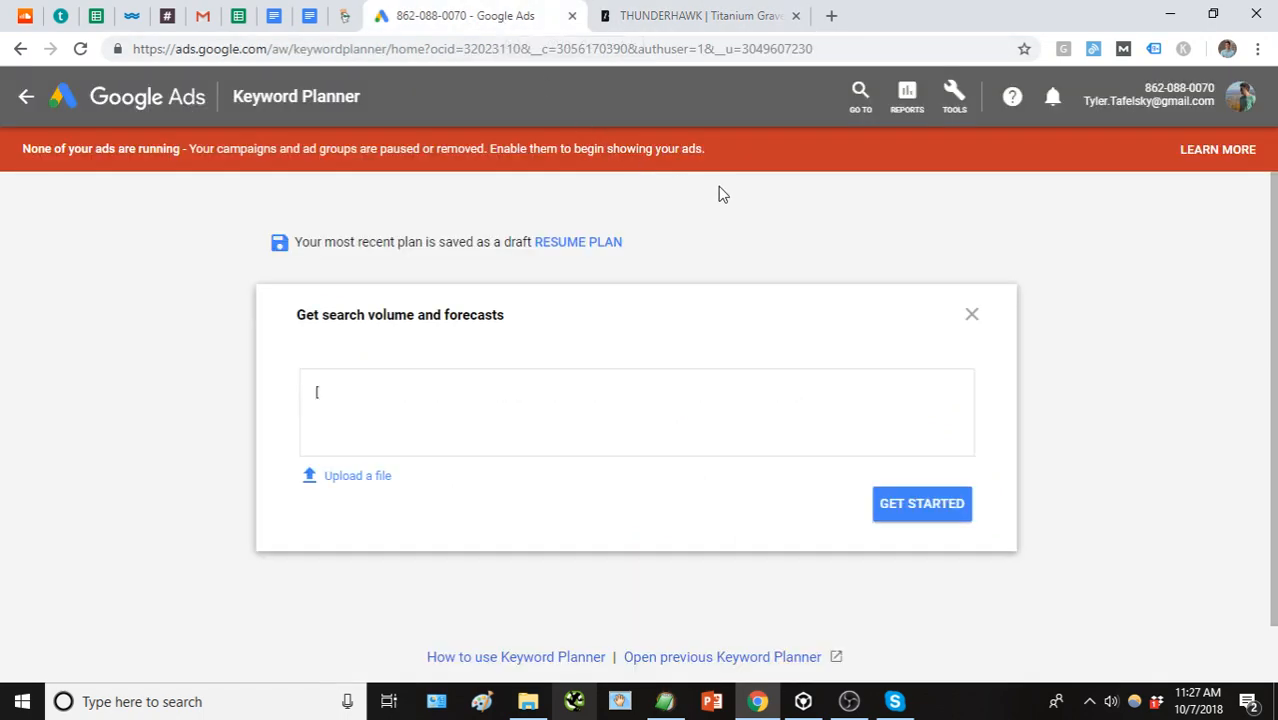
key(ctrl+v)
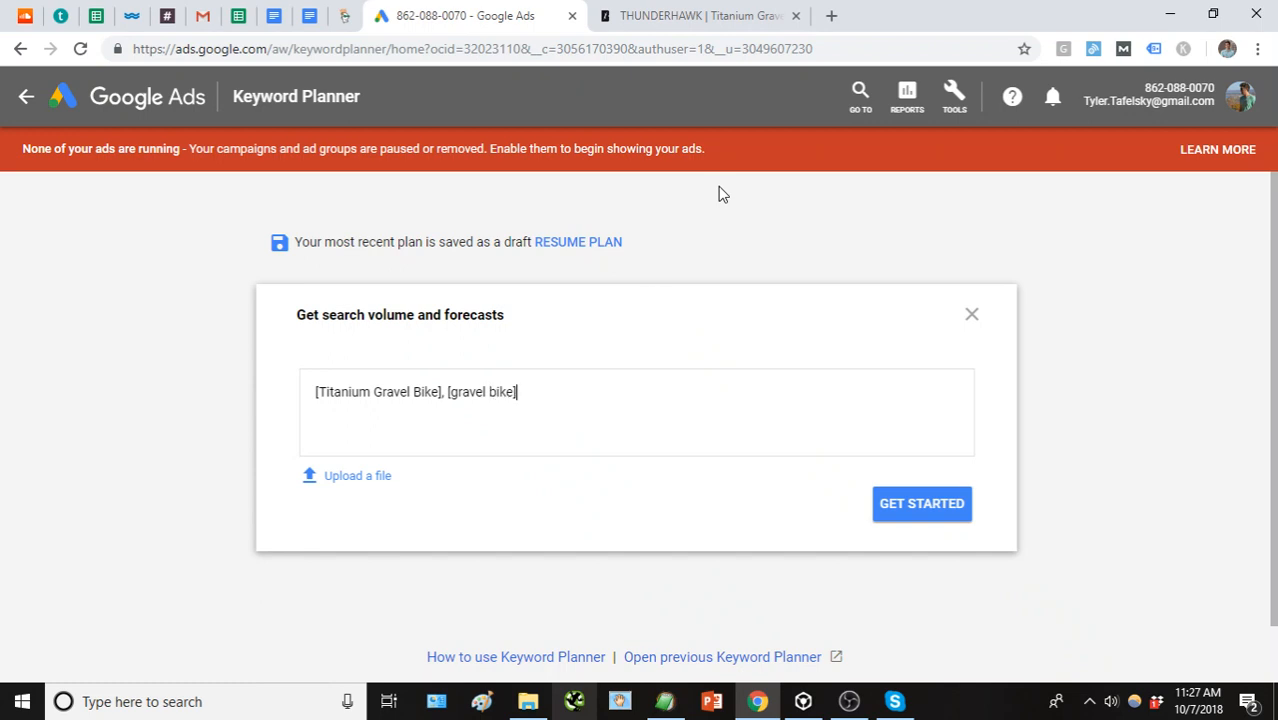
mouse_move(528, 396)
mouse_down()
mouse_move(457, 386)
mouse_move(523, 391)
mouse_up()
click(524, 394)
click(940, 506)
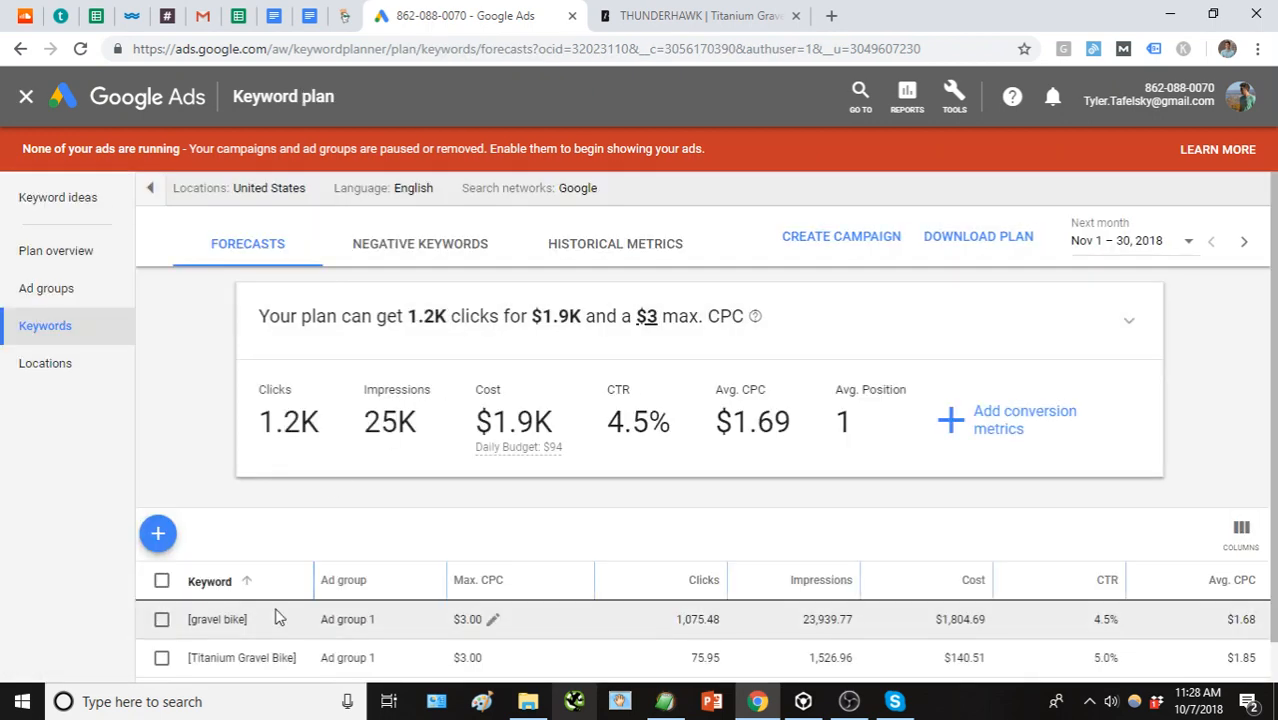
Review the forecast metrics for the plan and for each of the two gravel bike keywords.
scroll(257, 619, down, 1)
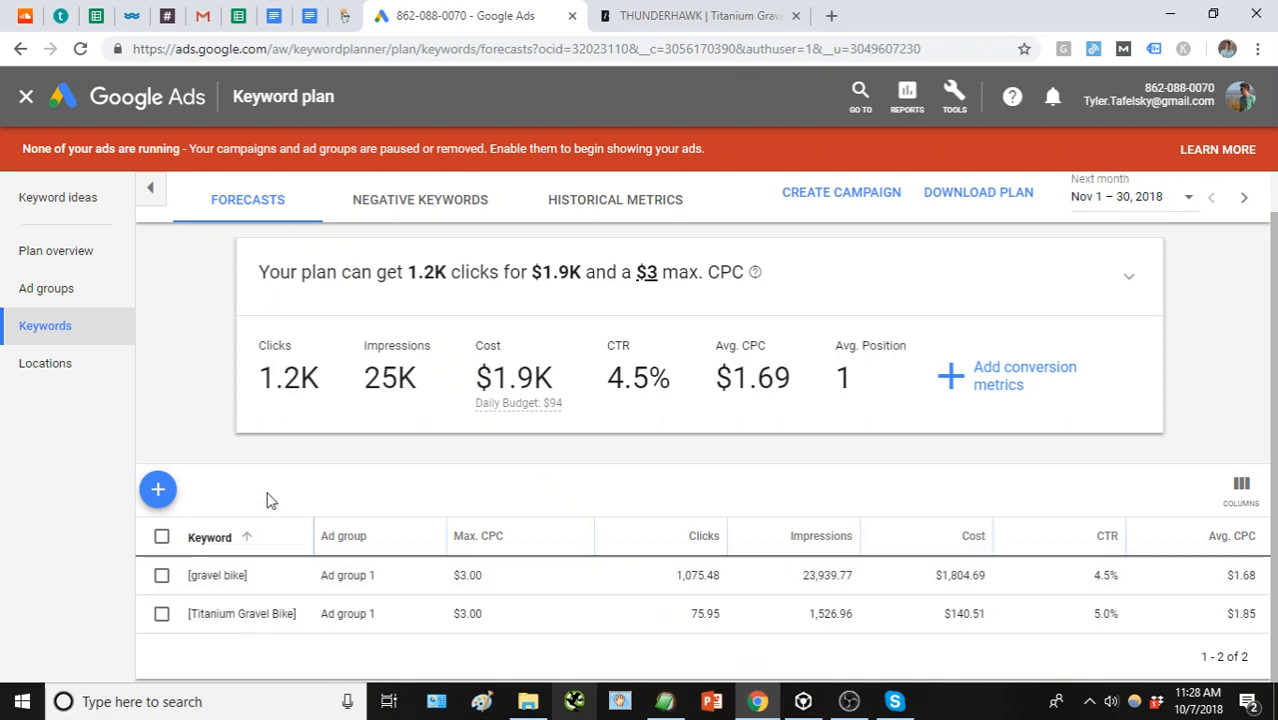
scroll(246, 464, up, 1)
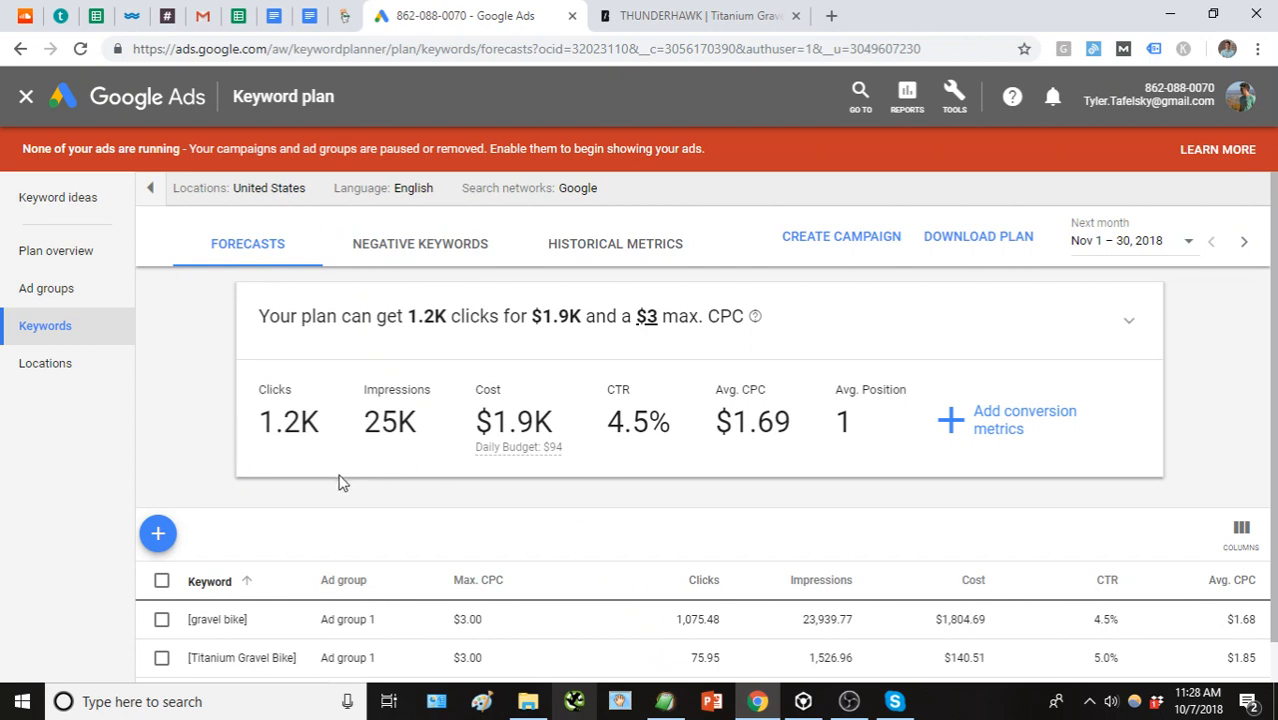
scroll(320, 495, down, 1)
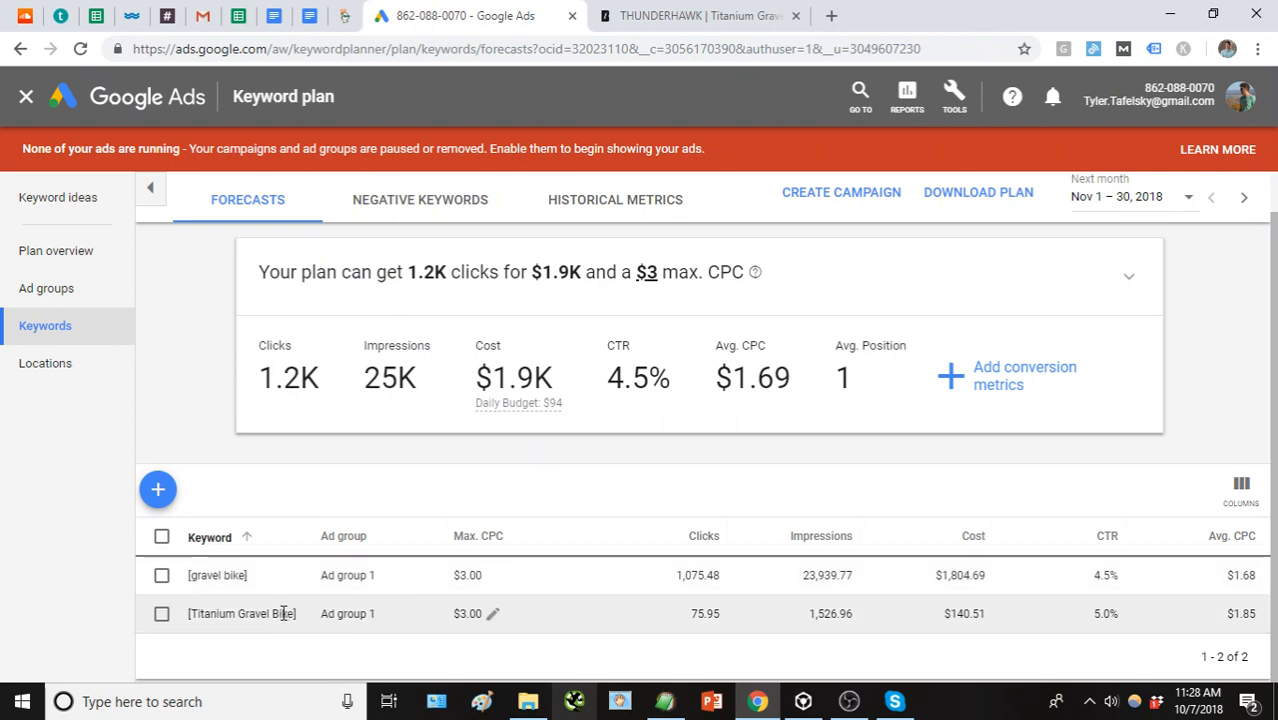
Look at the forecast date range options and the calendar for next month, leaving the period as it is.
click(1190, 203)
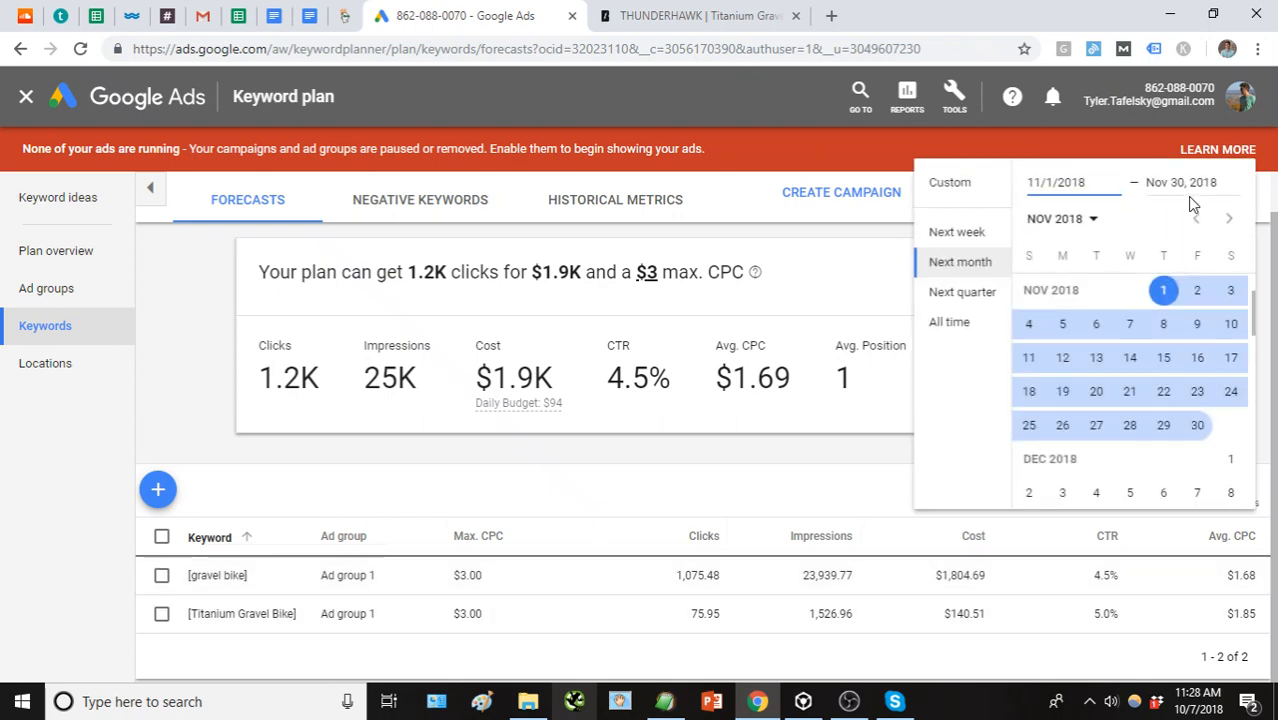
click(1163, 291)
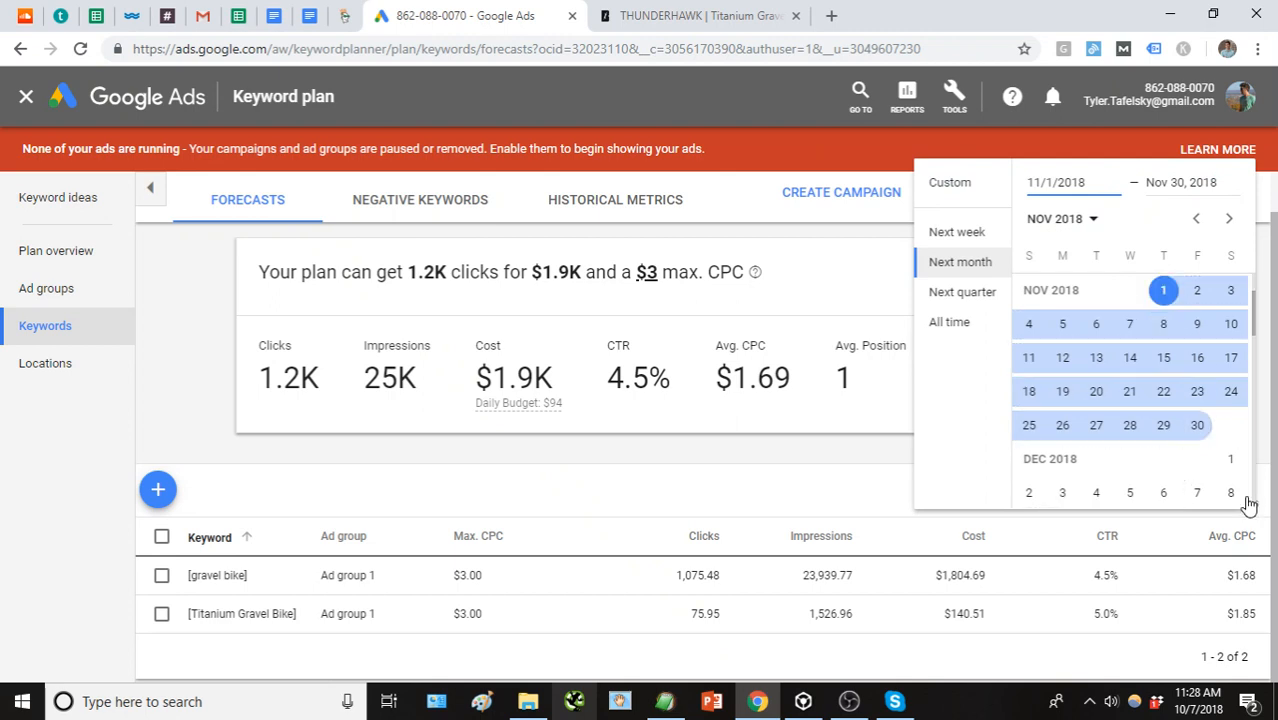
click(1200, 432)
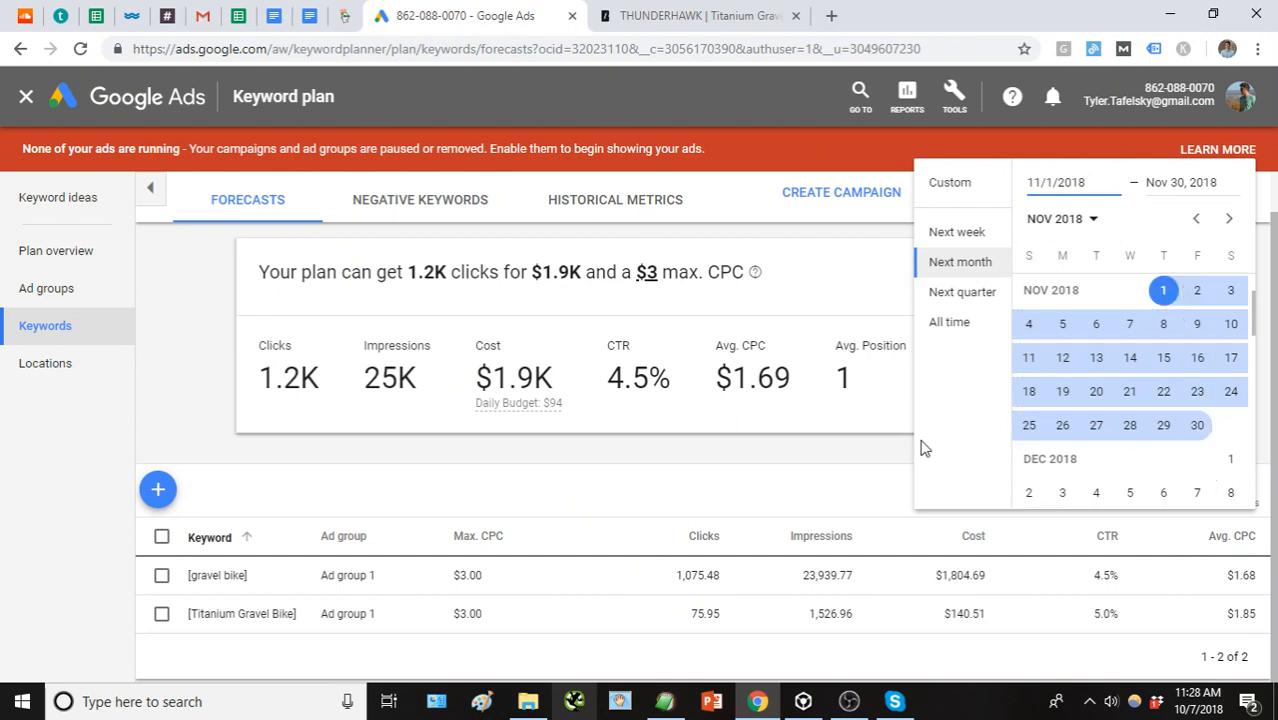
click(881, 449)
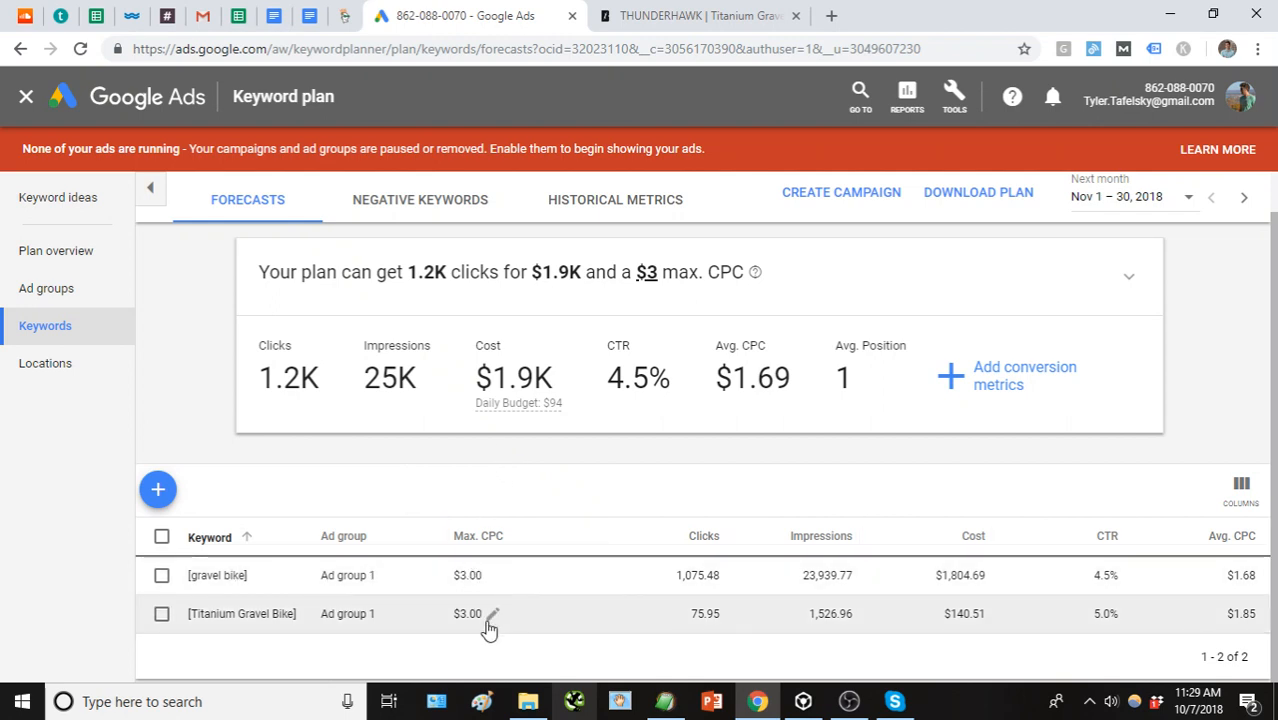
Set a keyword-specific max. CPC of $4 for [gravel bike] and check the plan's CTR and that keyword's average CPC.
click(493, 579)
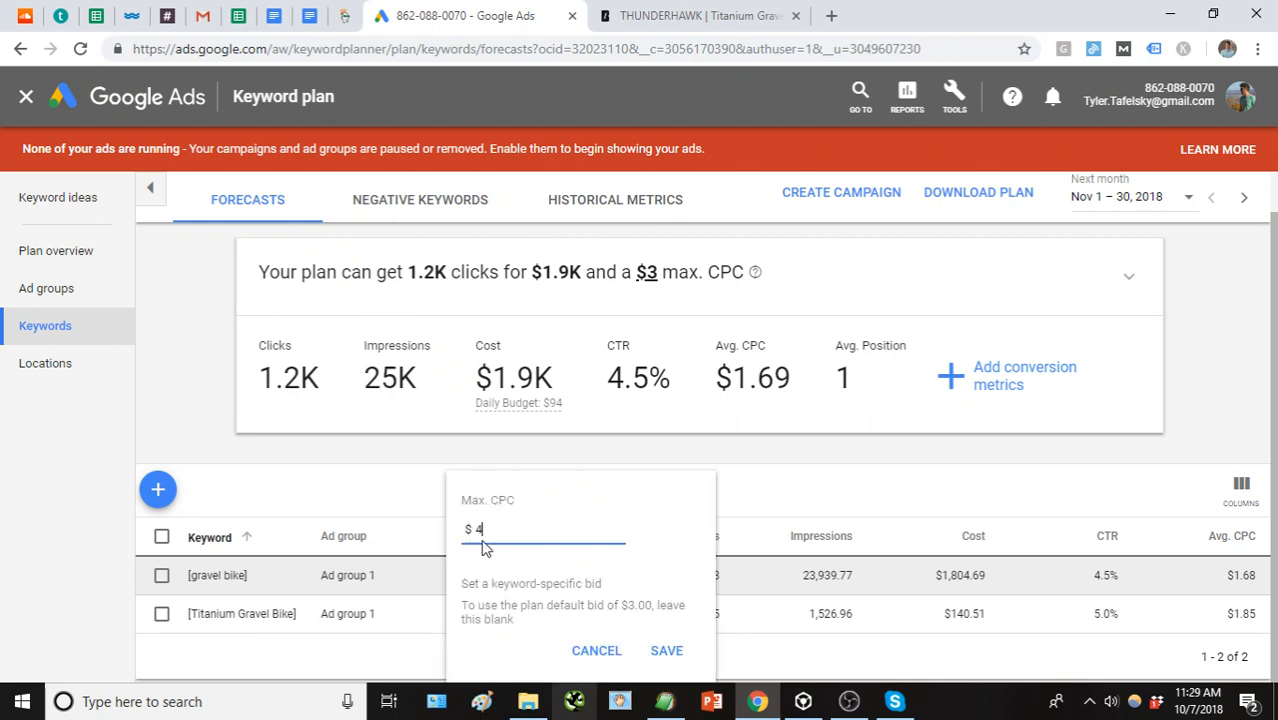
click(664, 652)
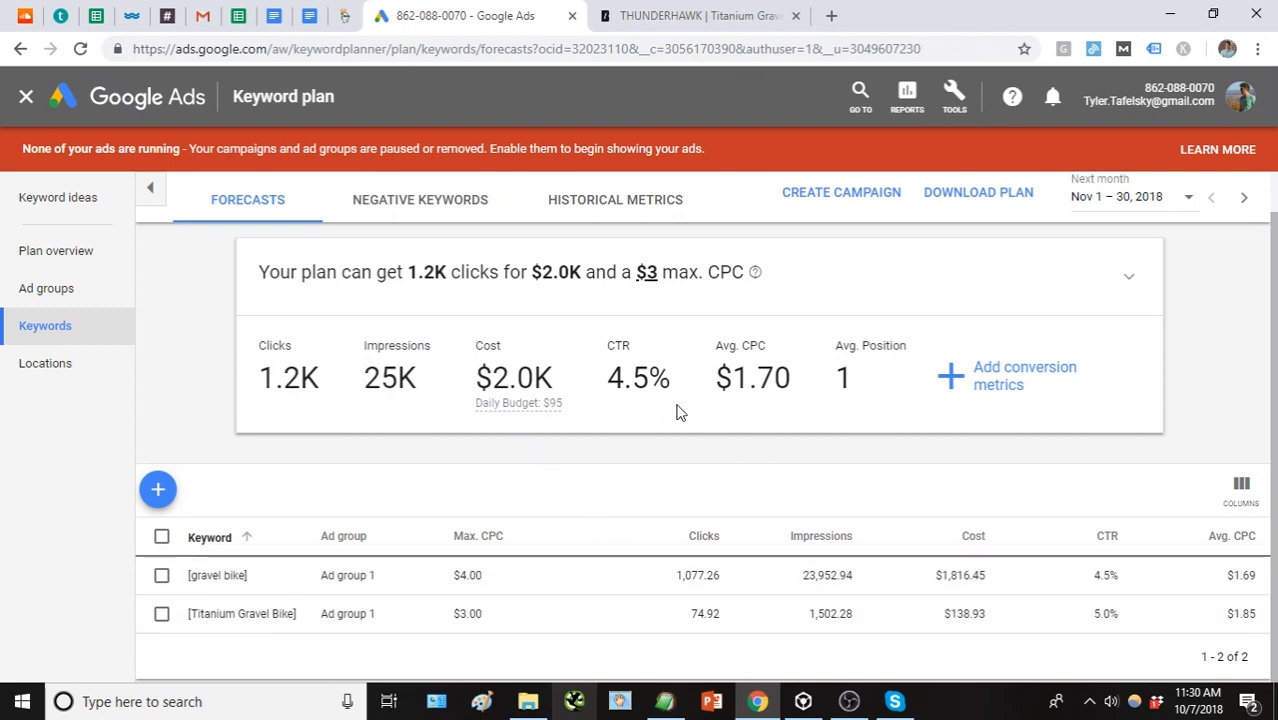
drag(607, 377, 668, 376)
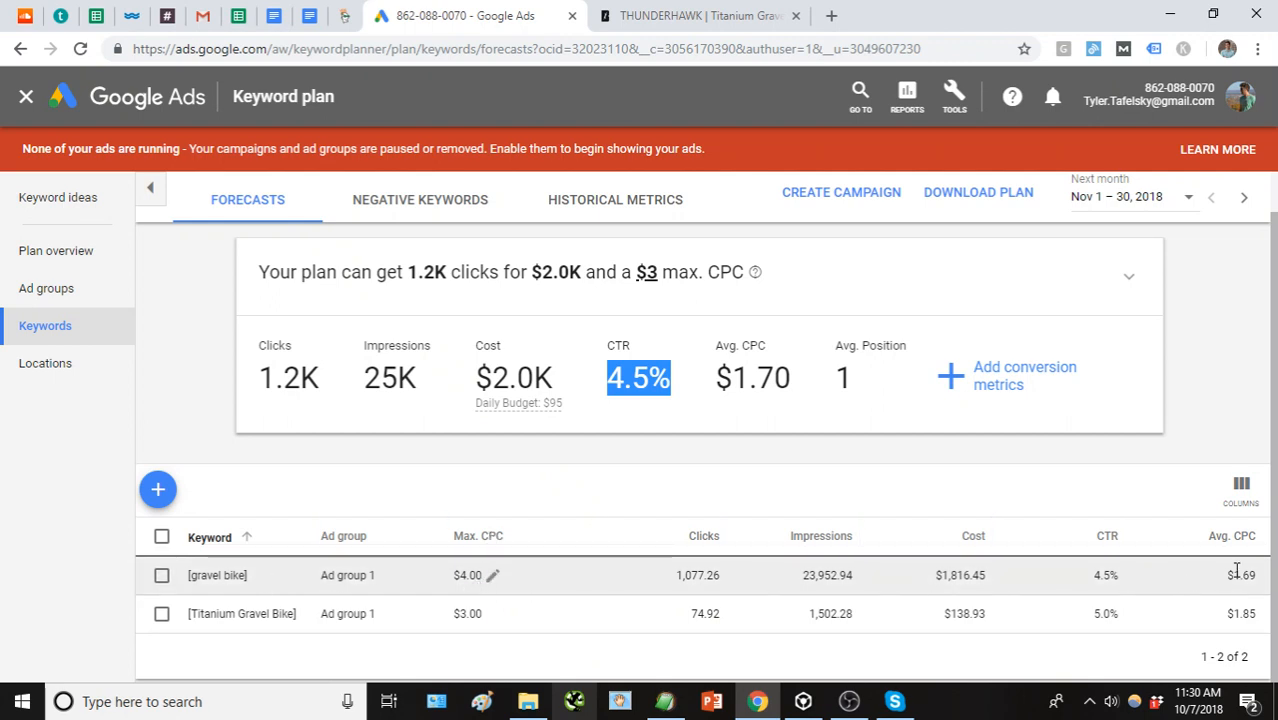
drag(1234, 575, 1256, 585)
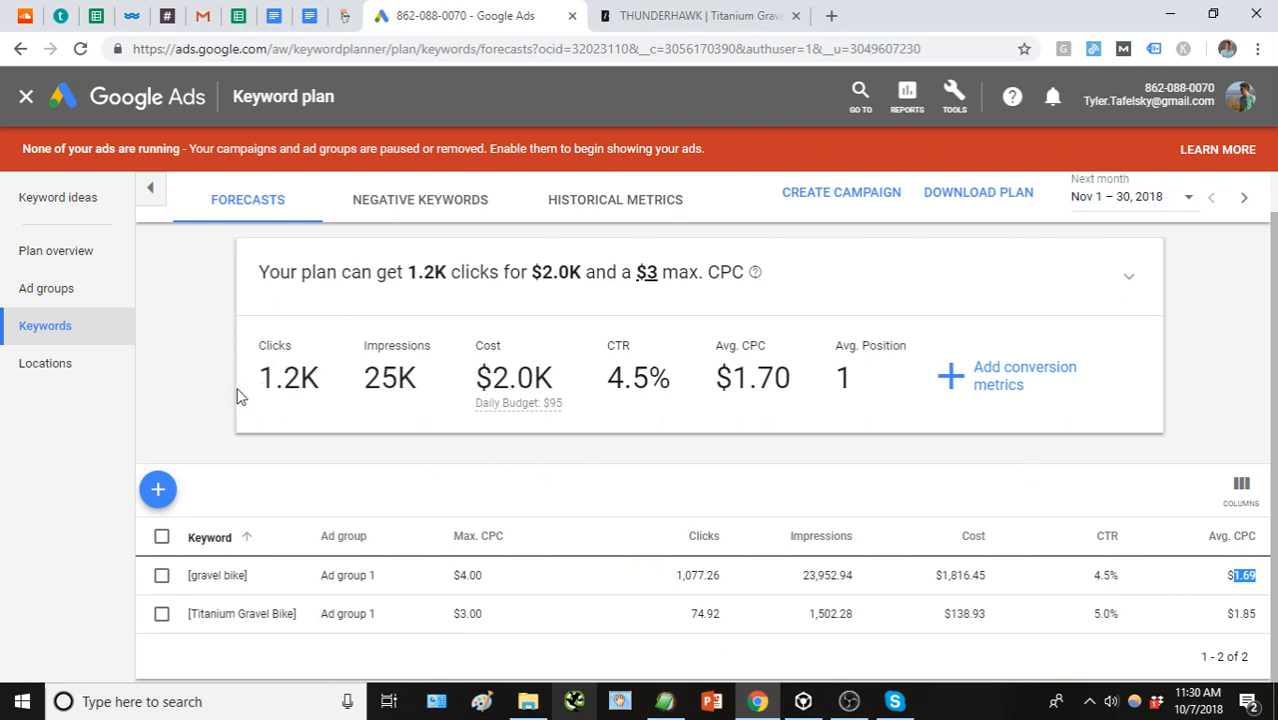
Change the match type of both gravel bike keywords to broad match and view their forecasts.
click(161, 575)
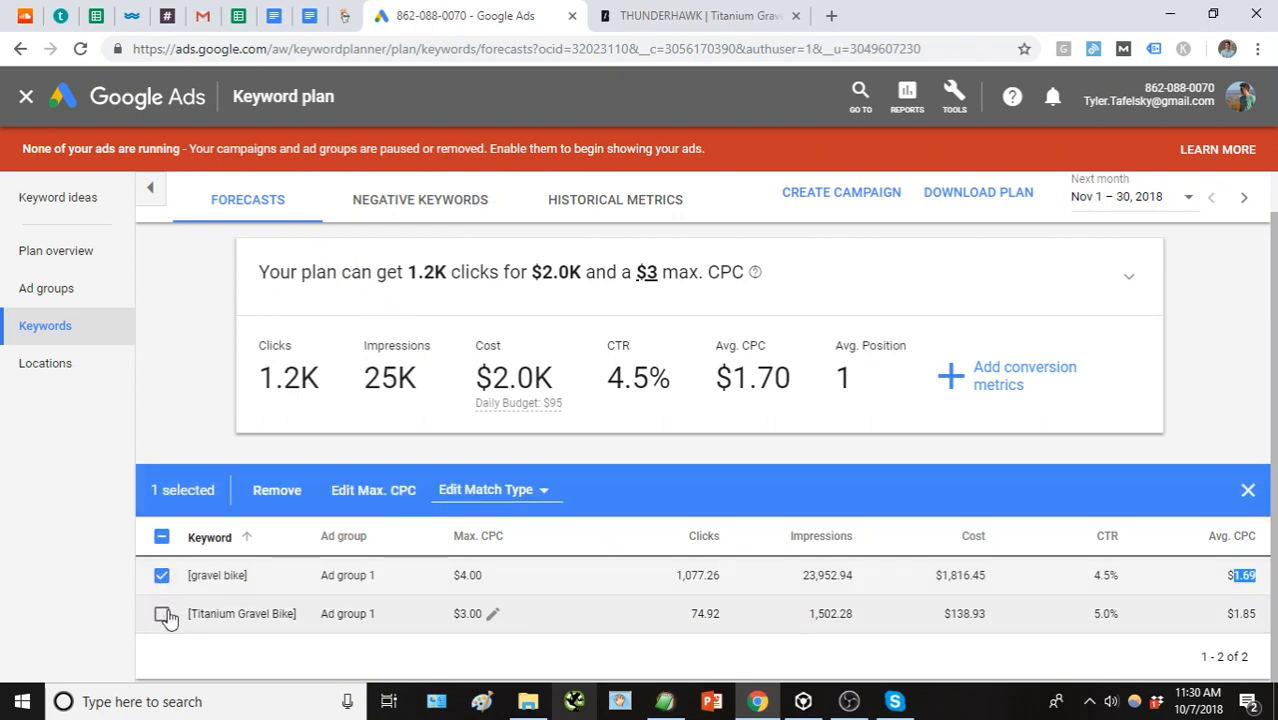
click(162, 614)
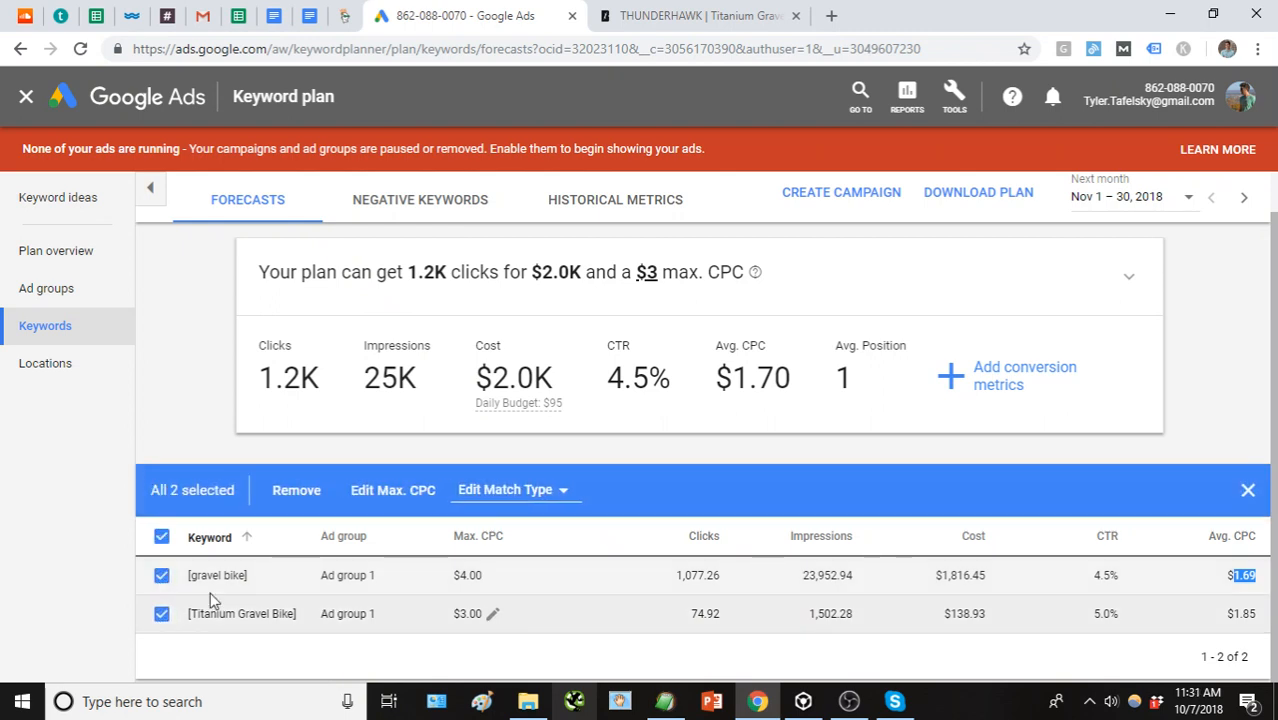
click(559, 492)
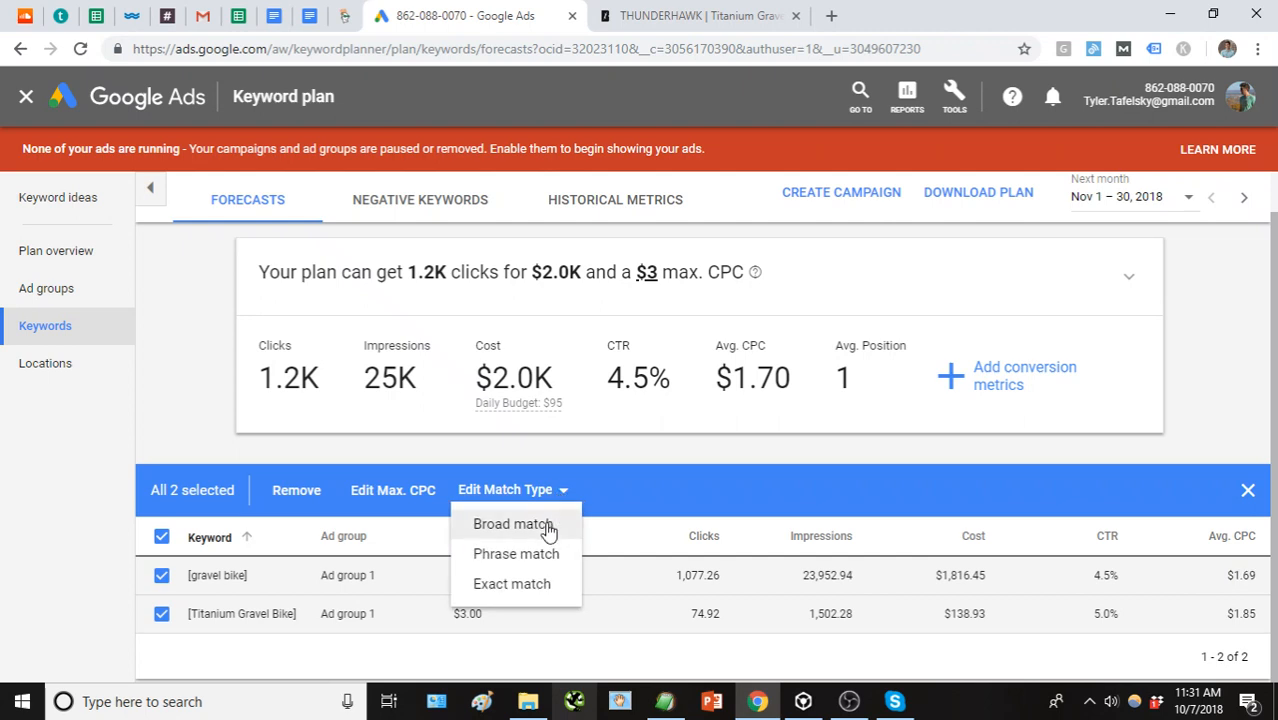
click(548, 527)
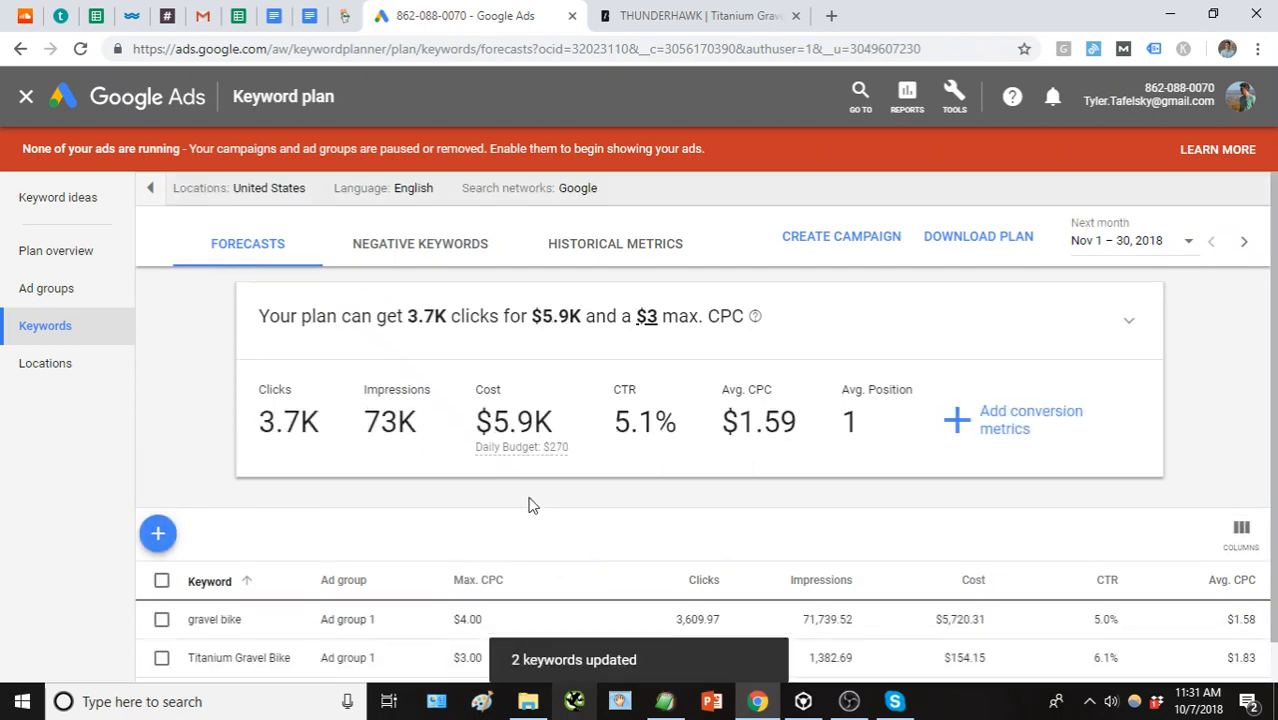
scroll(530, 505, down, 1)
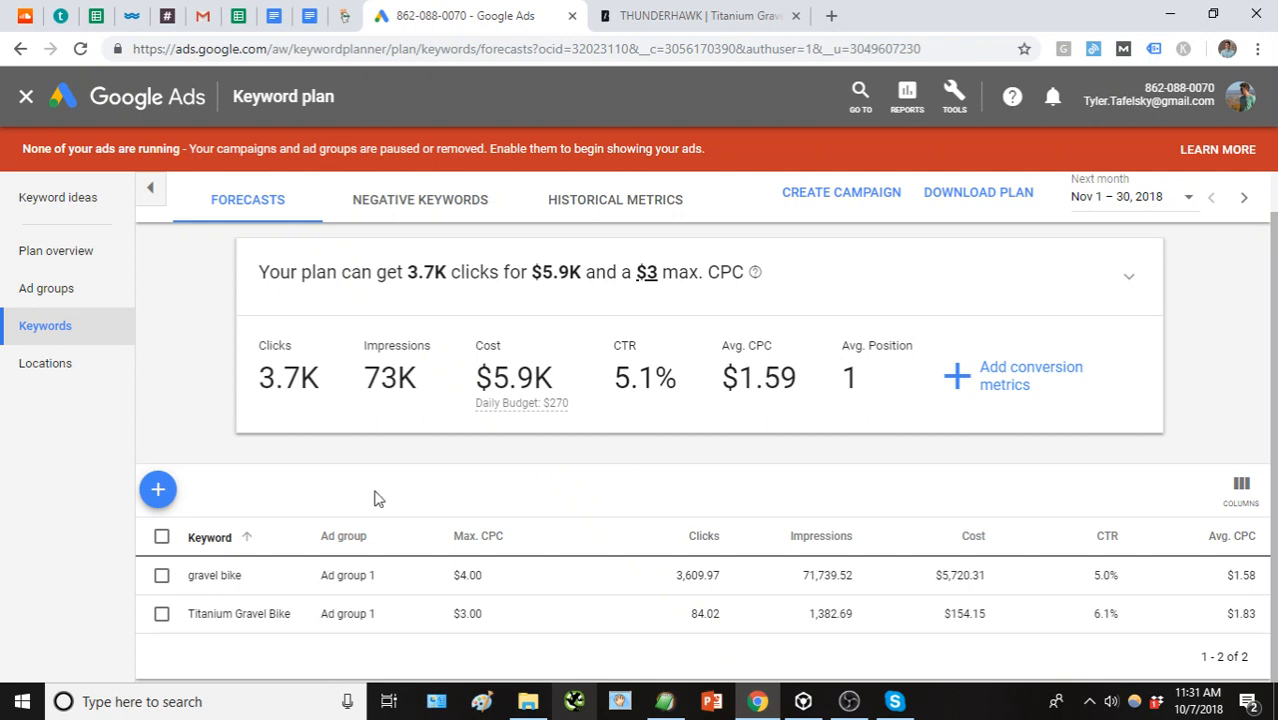
Change the match type of both gravel bike keywords to phrase match and view their forecasts.
click(161, 536)
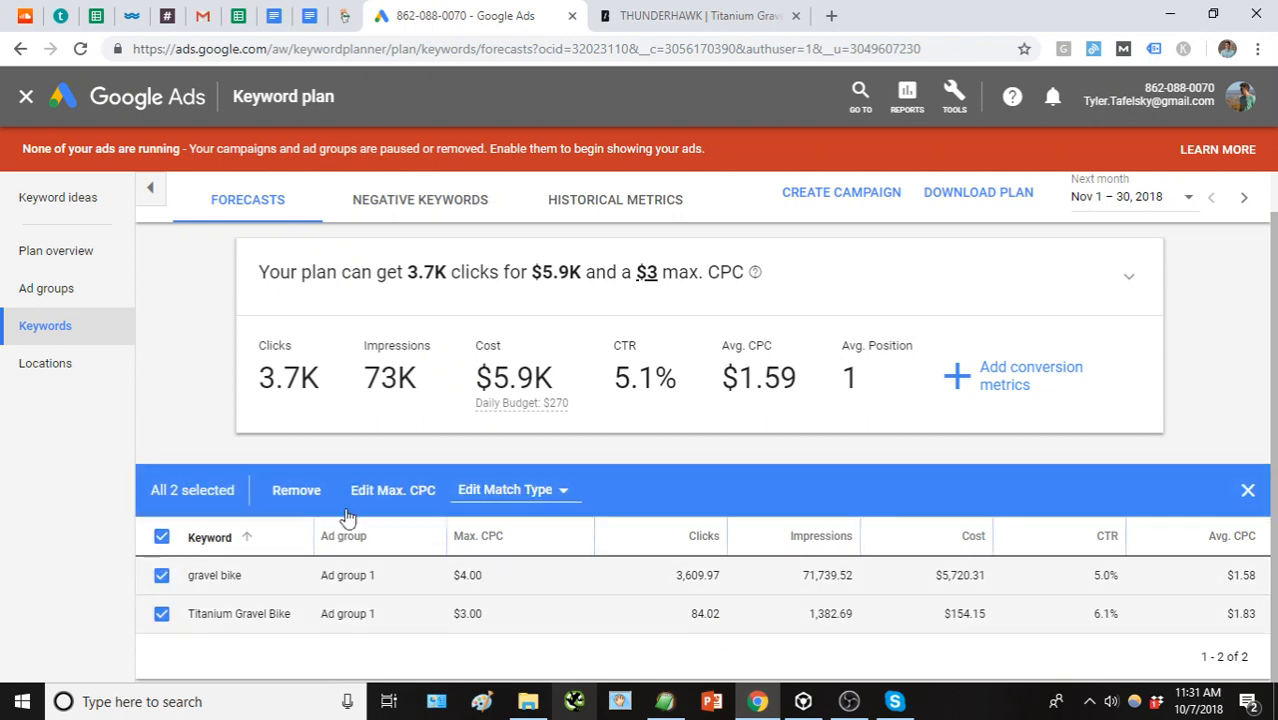
click(561, 492)
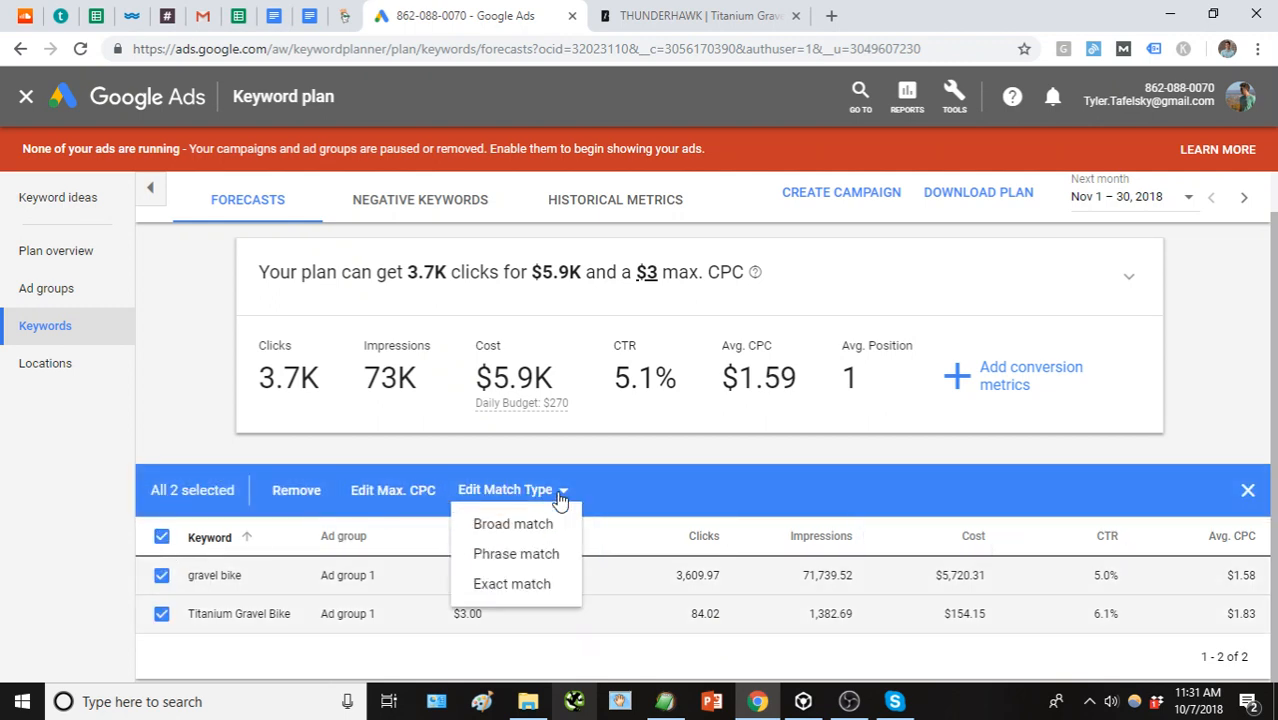
click(543, 558)
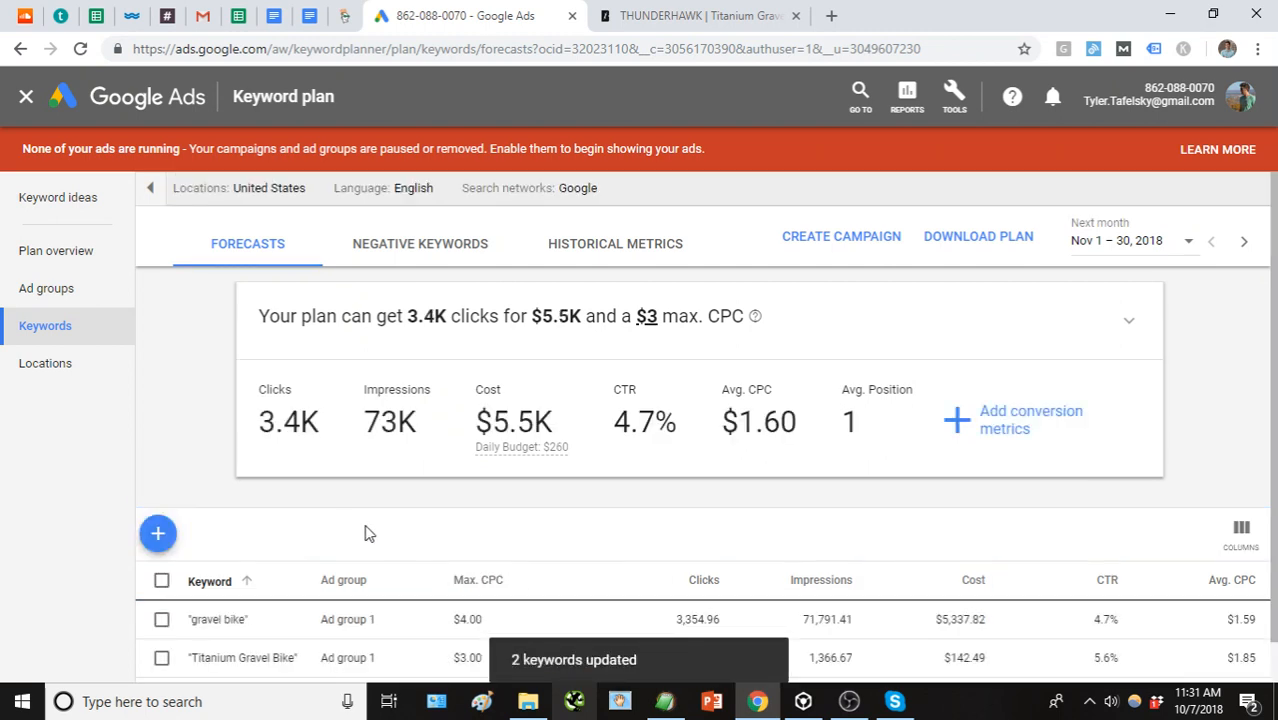
scroll(523, 534, down, 1)
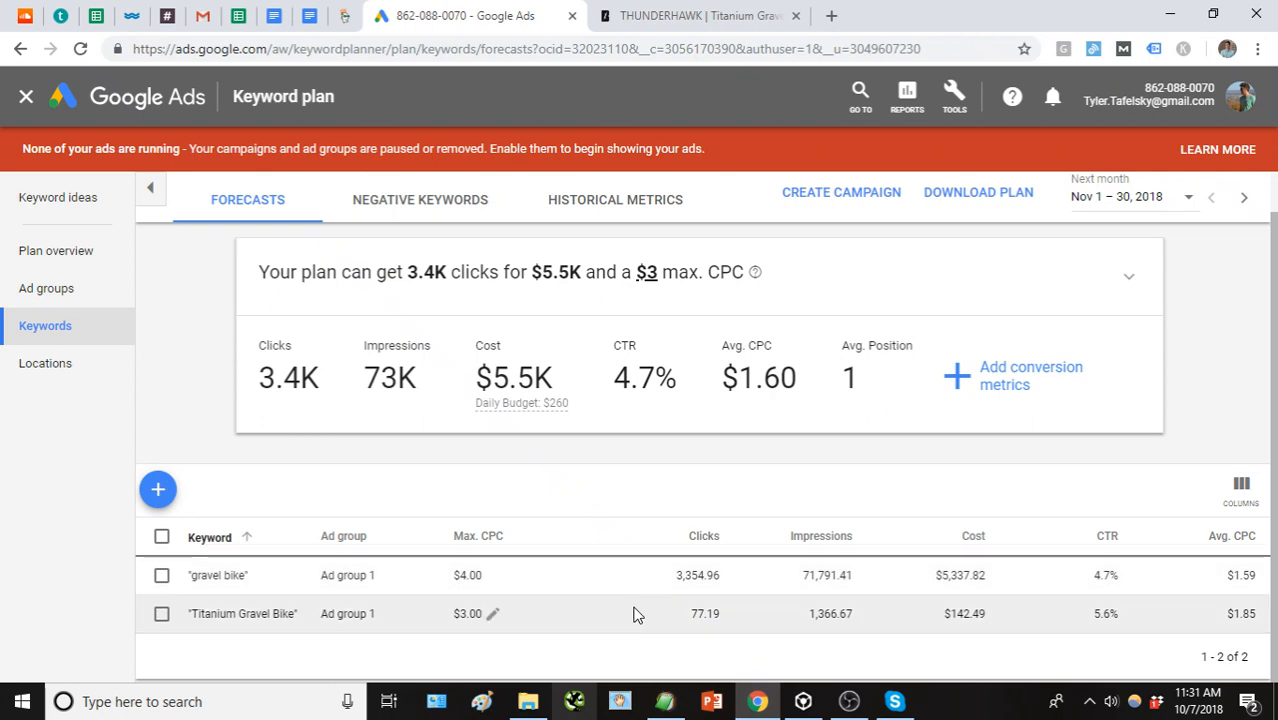
click(162, 538)
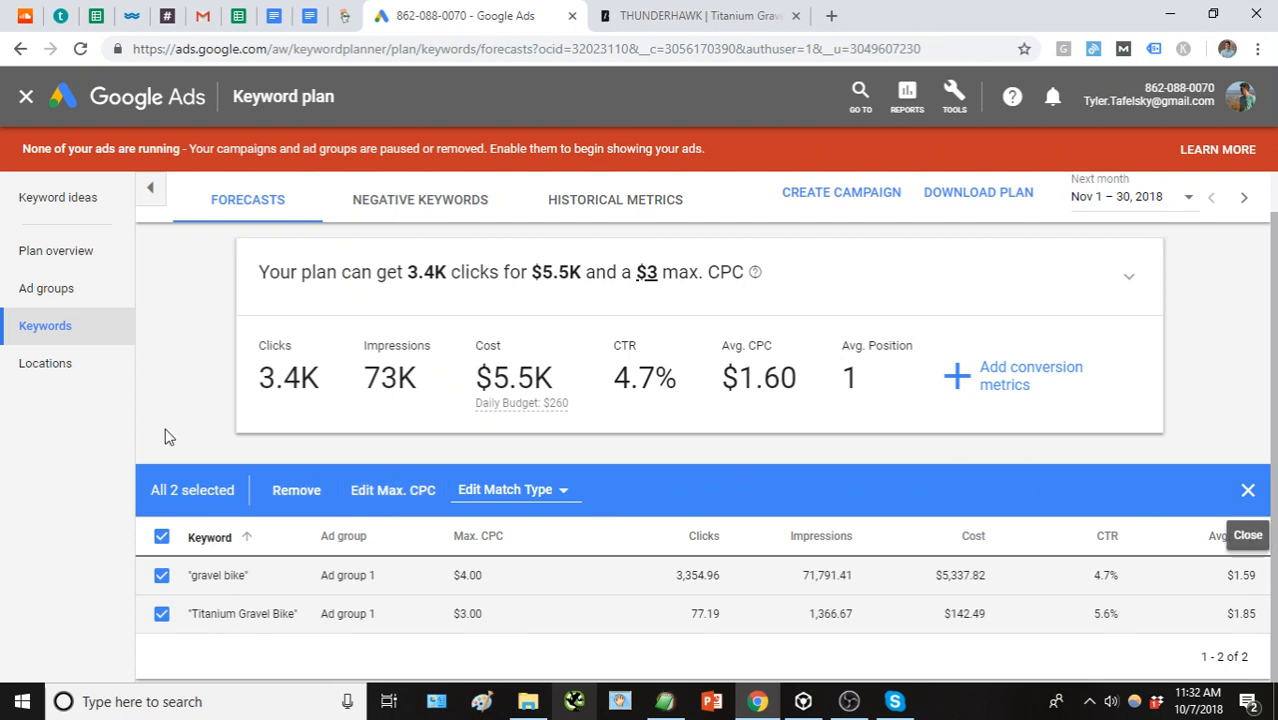
click(1247, 490)
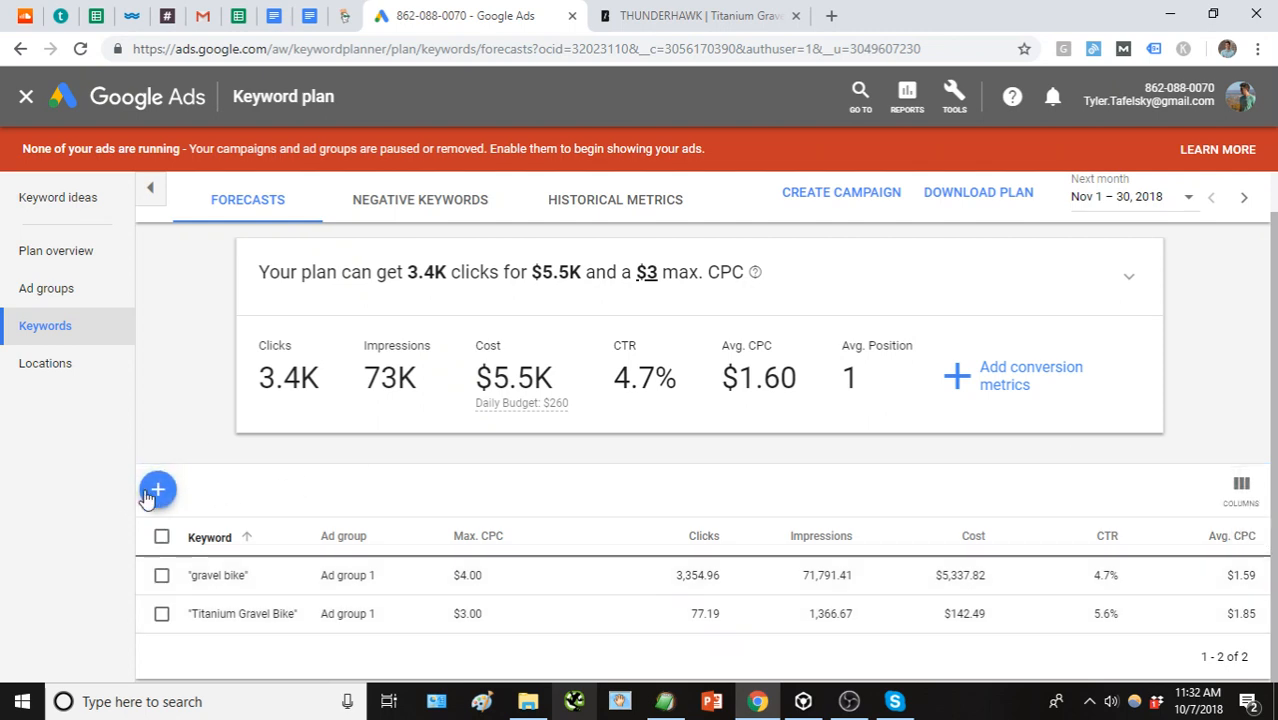
click(155, 492)
click(281, 328)
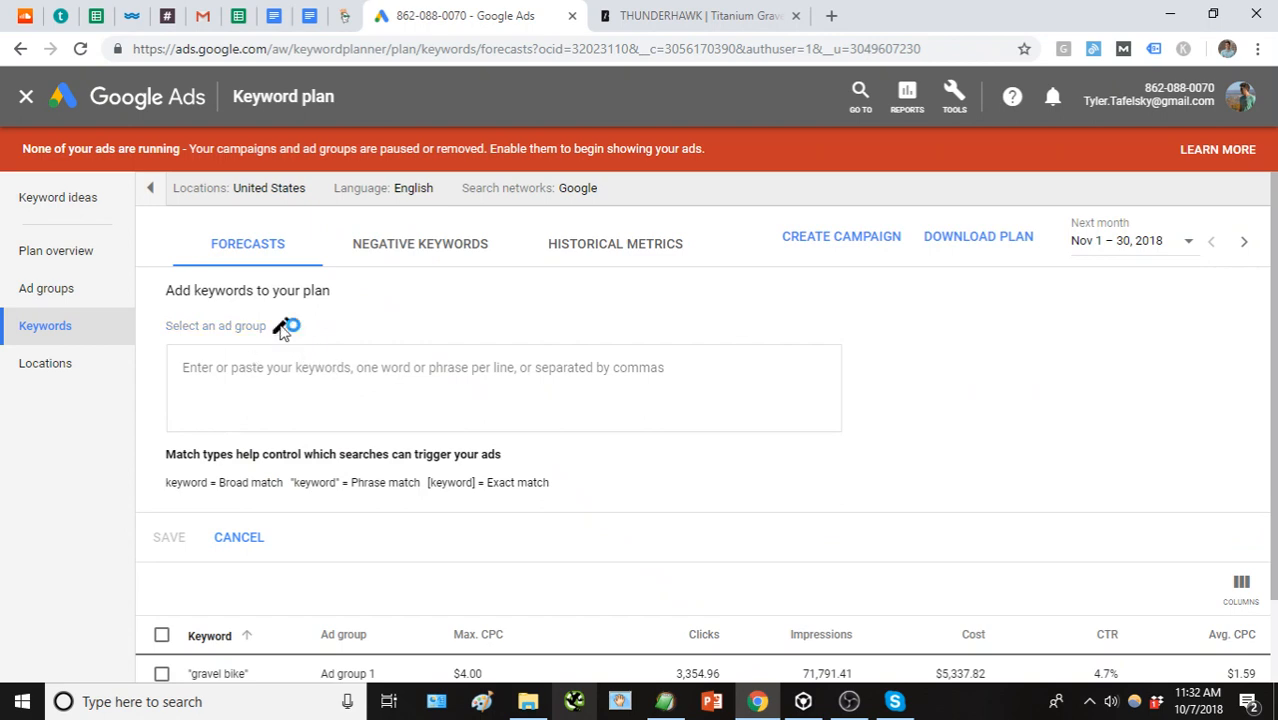
click(820, 560)
scroll(254, 471, down, 1)
click(245, 443)
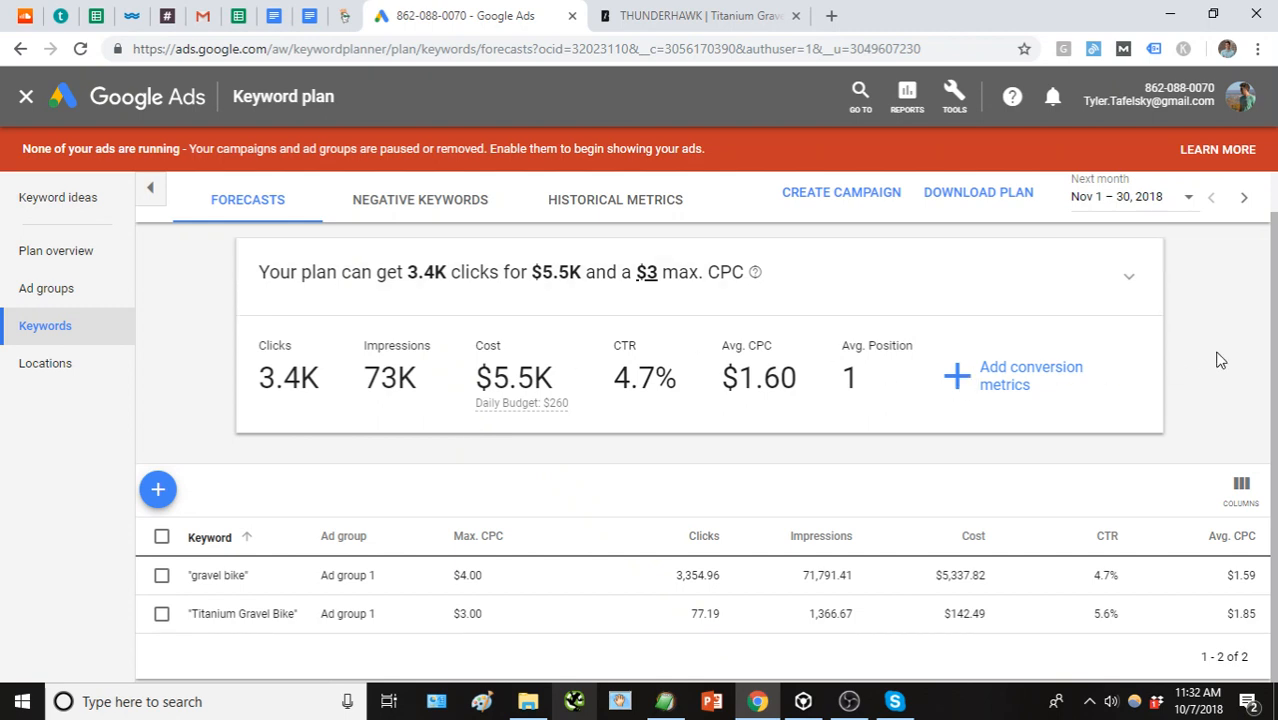
Leave the keyword plan and open the Find new keywords search in Keyword Planner.
click(27, 97)
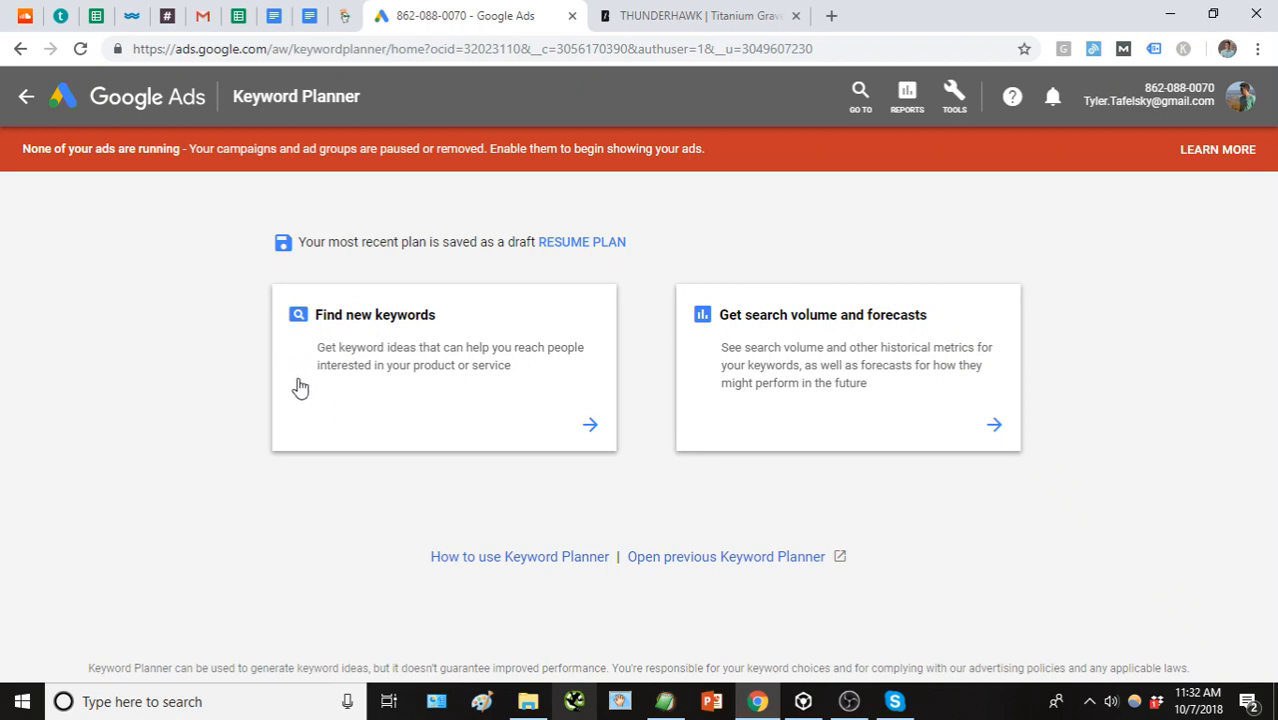
click(373, 396)
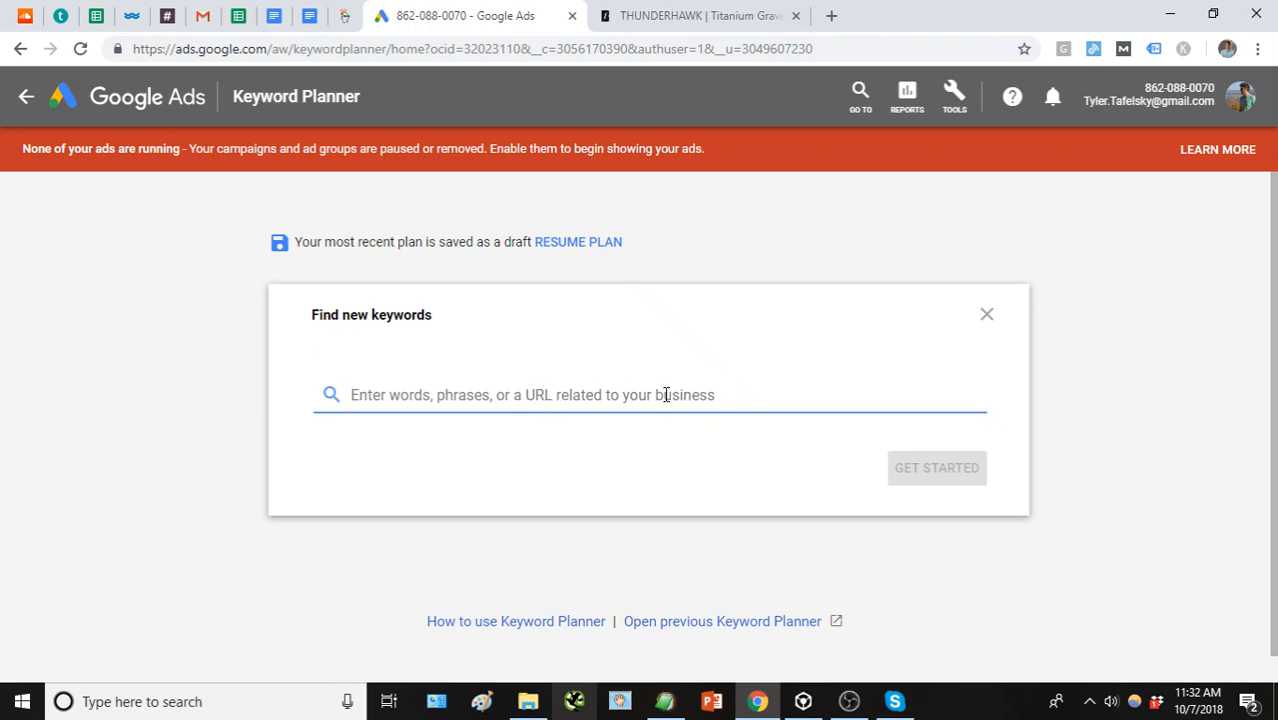
Switch to the Bearclaw Thunderhawk page and copy the phrase "Titanium Gravel Bike" from its heading.
click(658, 20)
scroll(935, 310, down, 3)
drag(1008, 452, 676, 455)
key(ctrl+c)
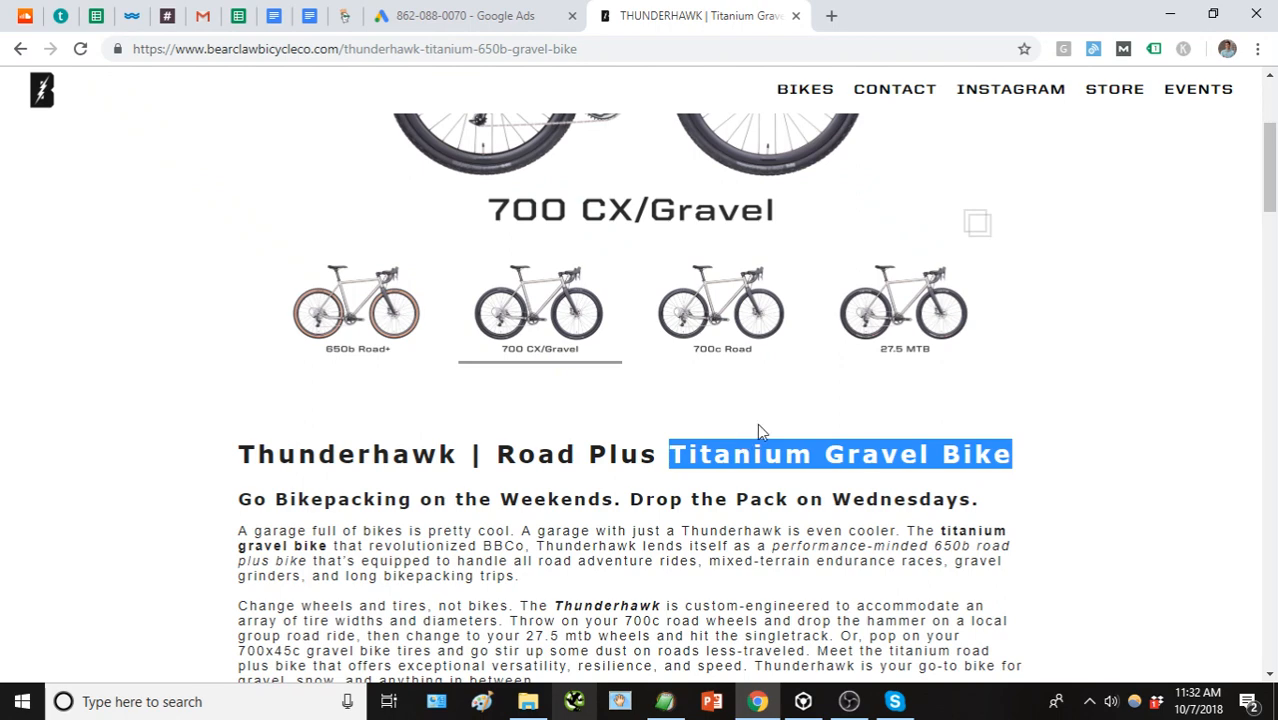
scroll(1050, 410, up, 2)
scroll(1070, 420, up, 1)
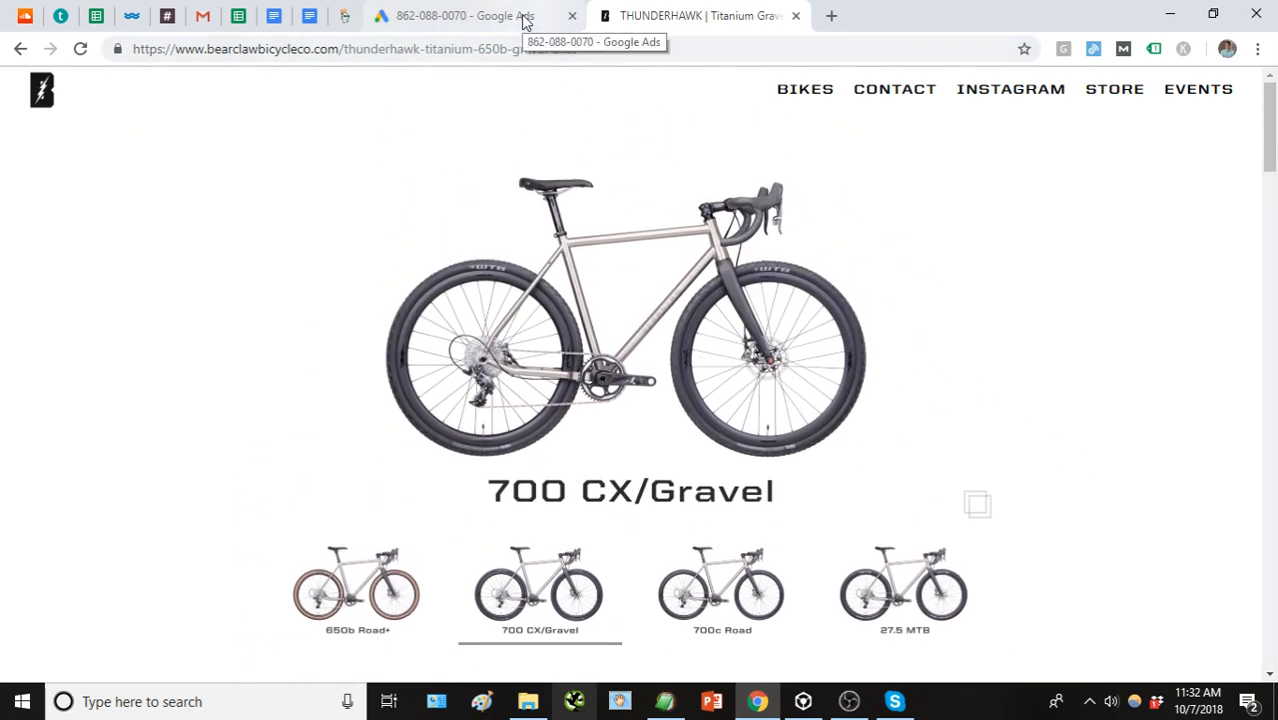
Search Google for the copied phrase "Titanium Gravel Bike" in a new incognito window.
click(1257, 48)
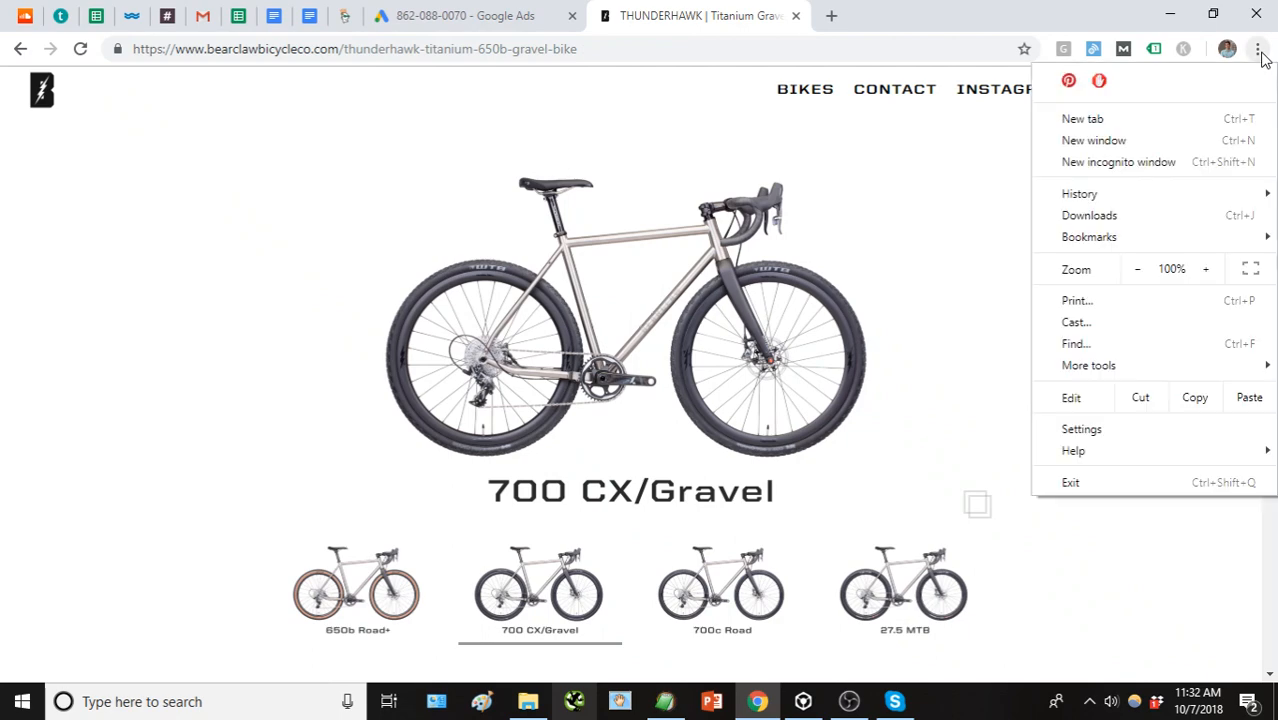
click(1172, 163)
key(ctrl+v)
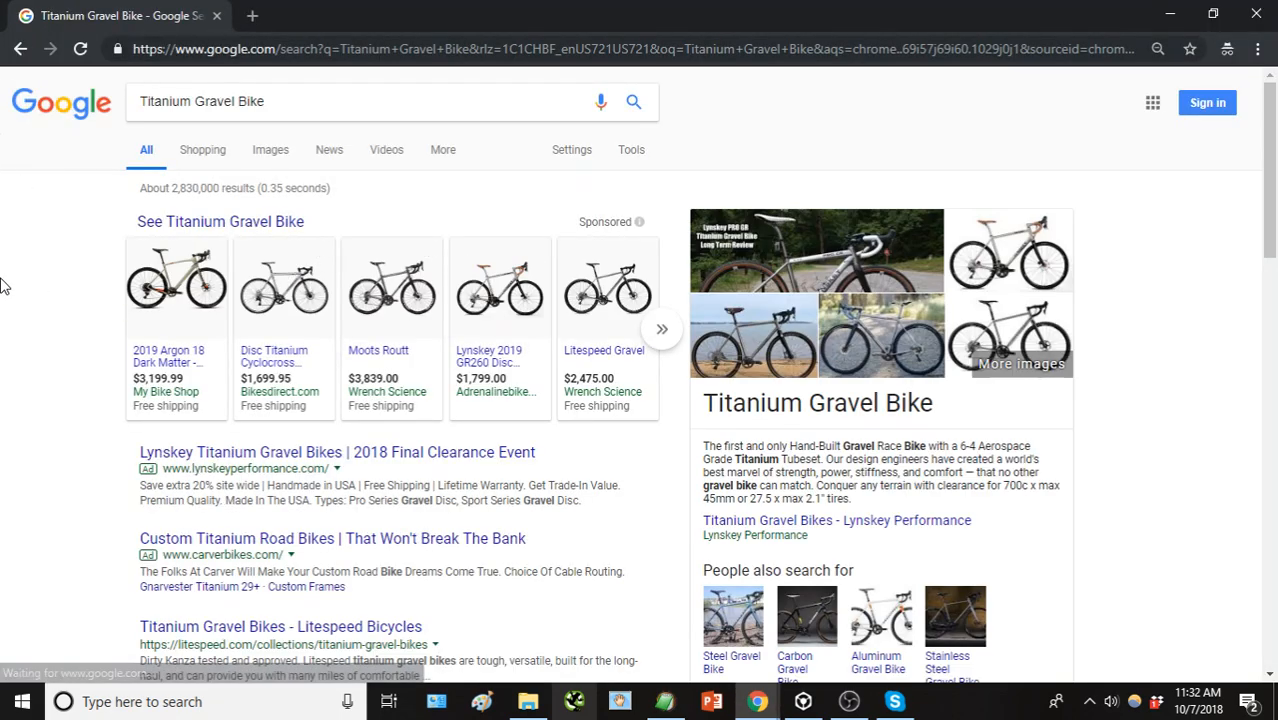
Review the organic search results, open Litespeed Bicycles' Titanium Gravel Bikes page and copy its URL.
scroll(57, 310, down, 2)
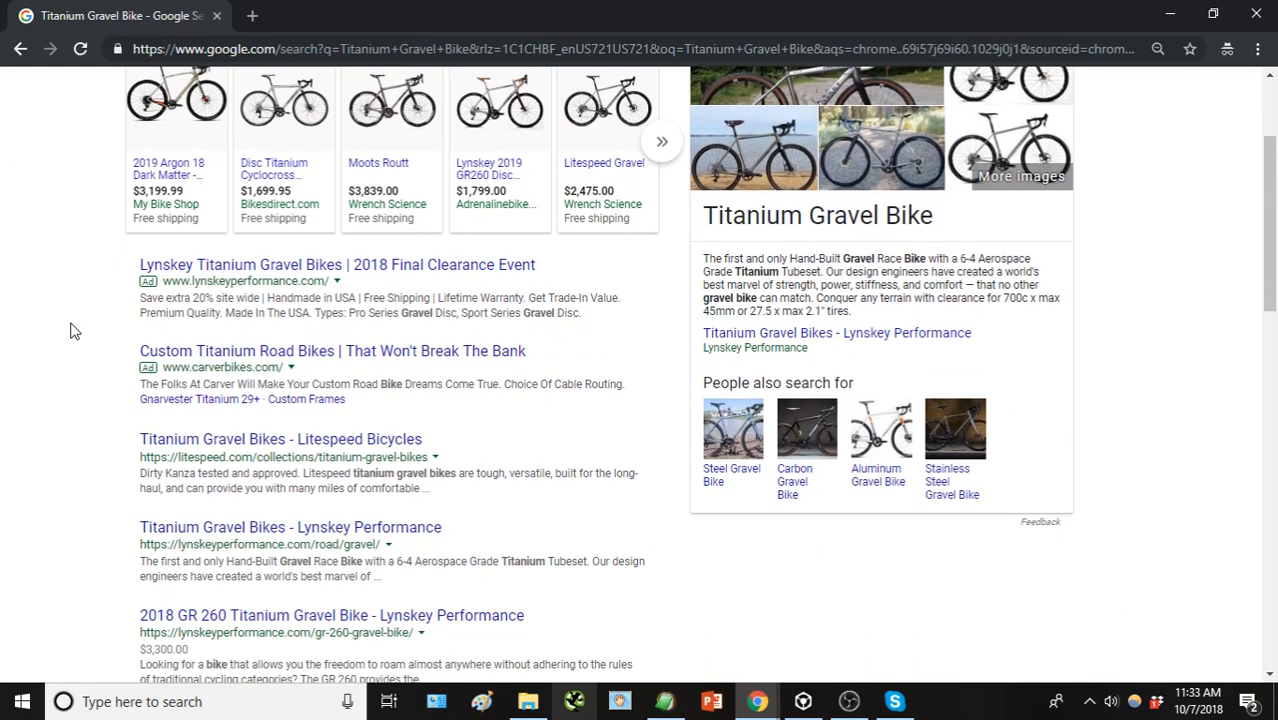
scroll(77, 330, down, 1)
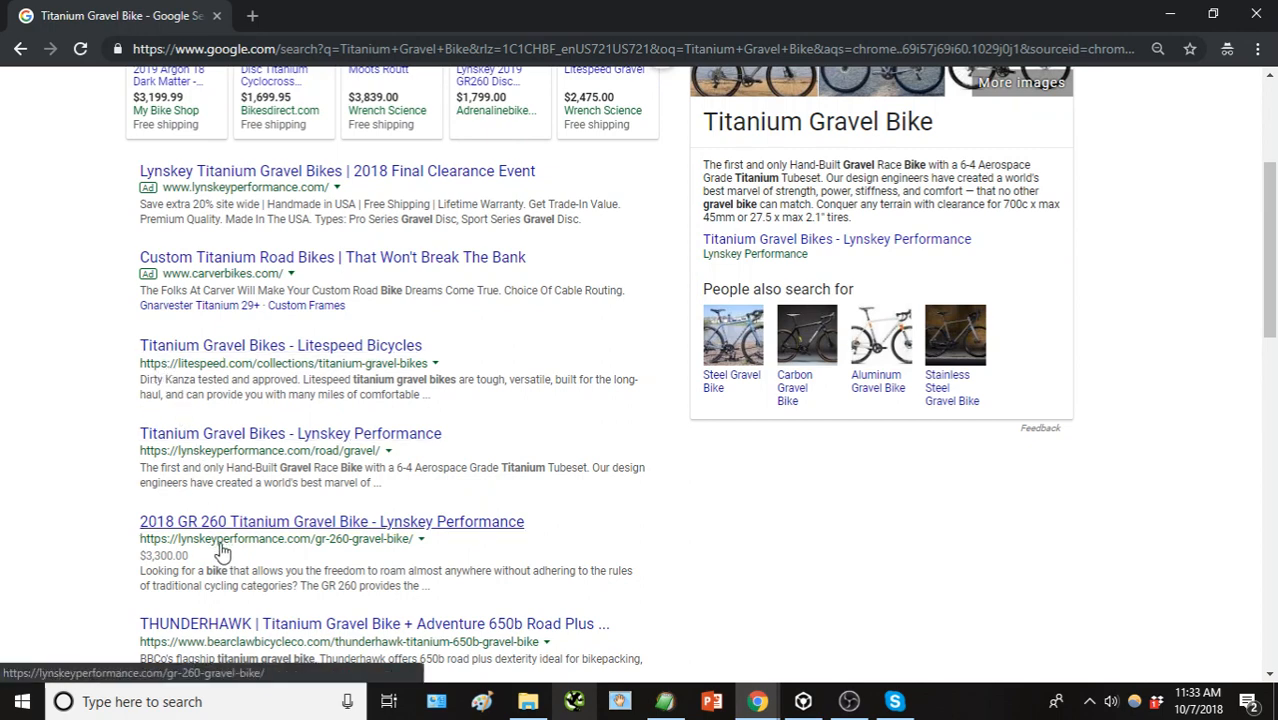
scroll(107, 472, down, 1)
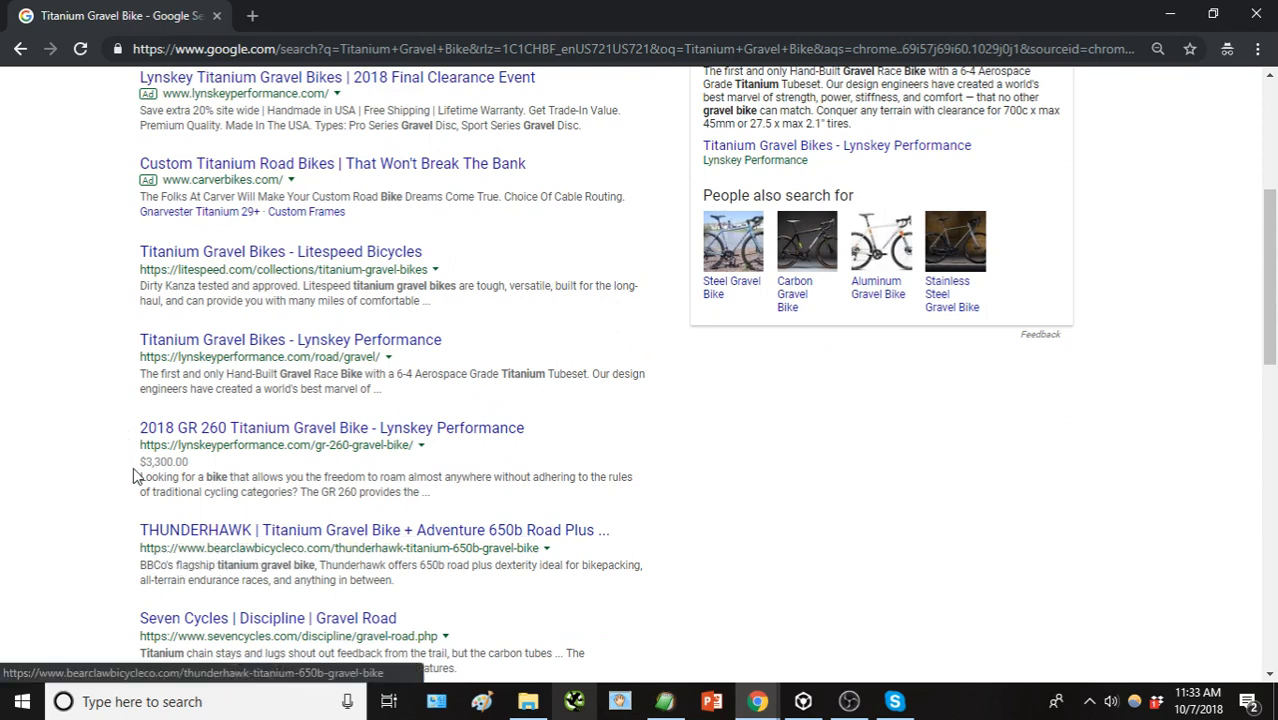
scroll(160, 445, up, 1)
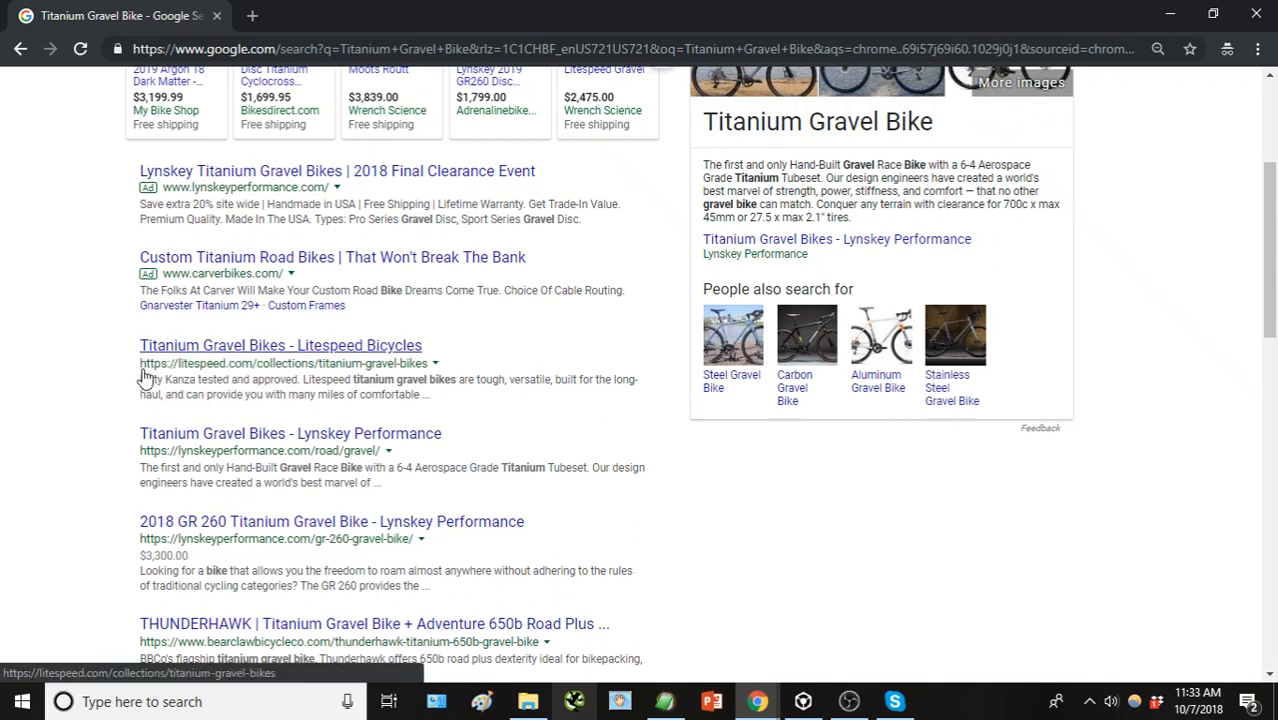
click(407, 355)
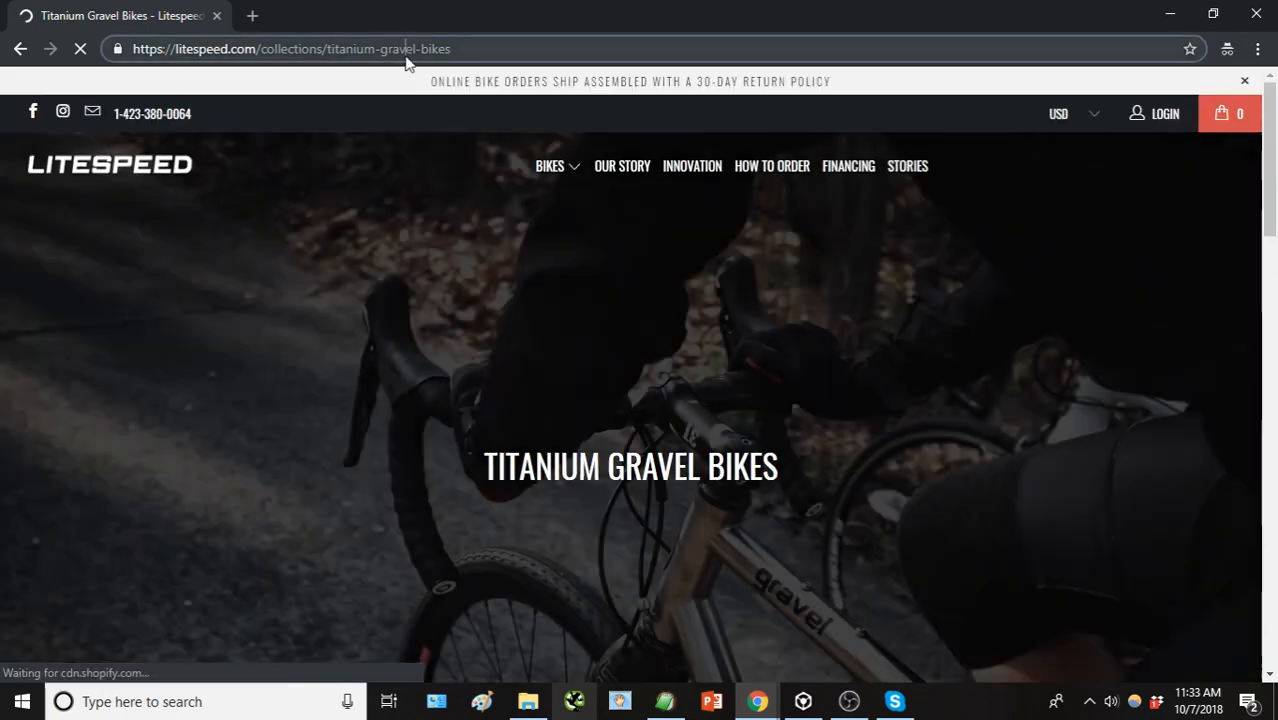
click(407, 50)
key(ctrl+c)
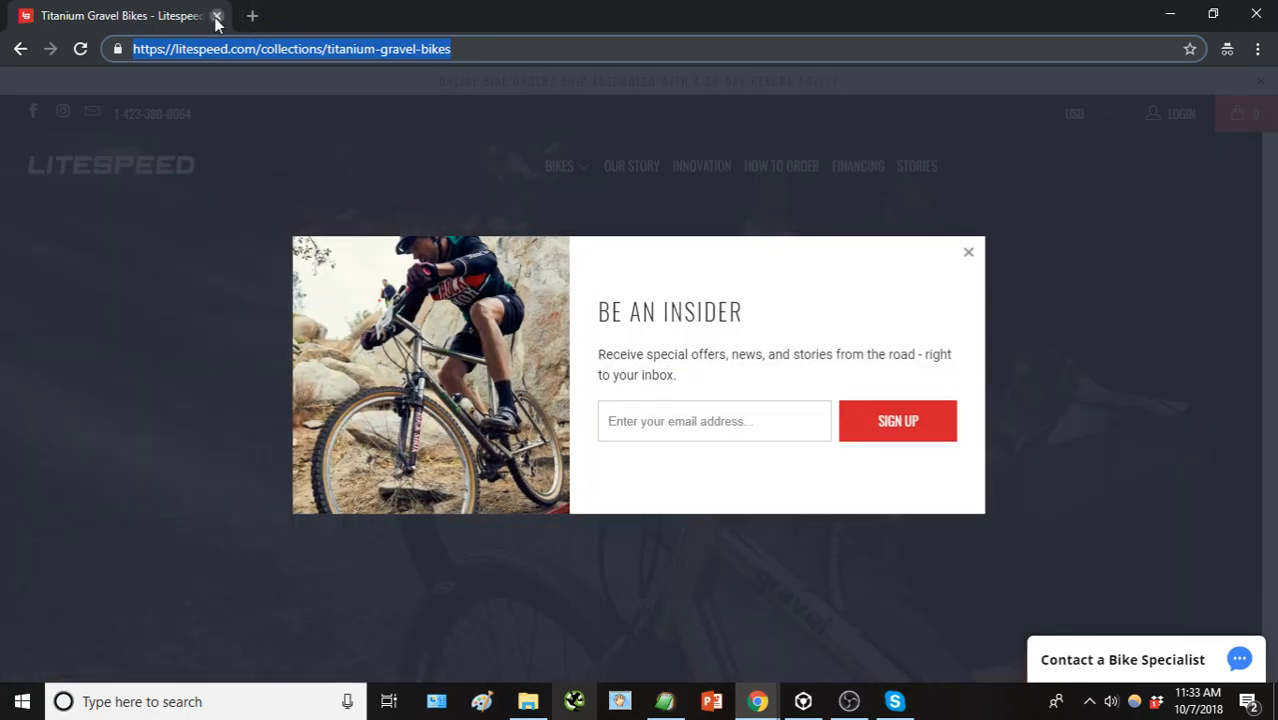
click(216, 16)
click(494, 18)
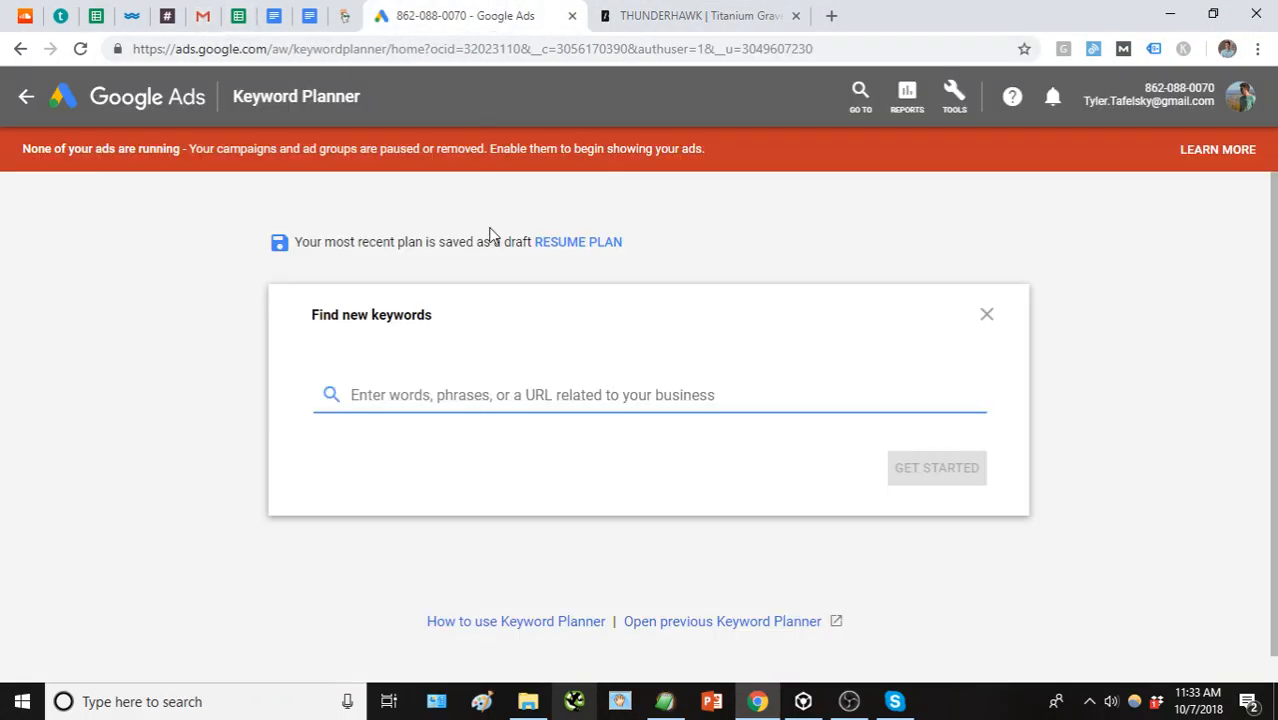
key(ctrl+v)
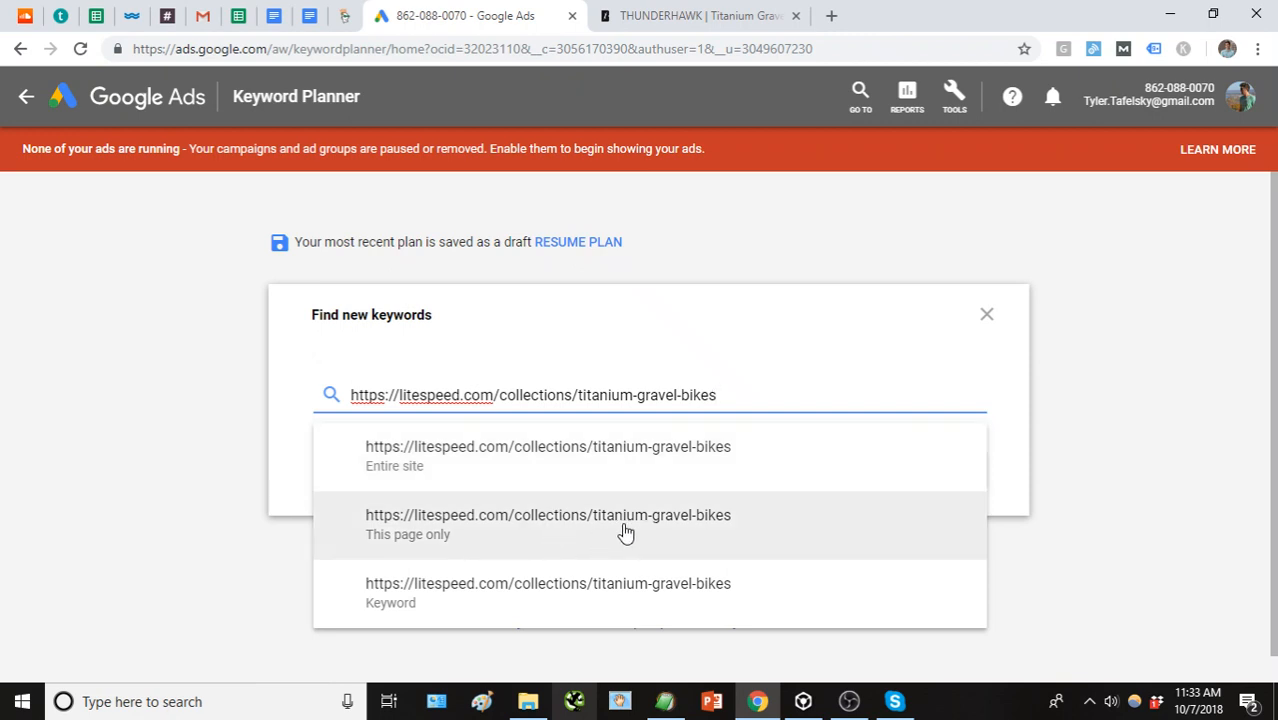
click(679, 530)
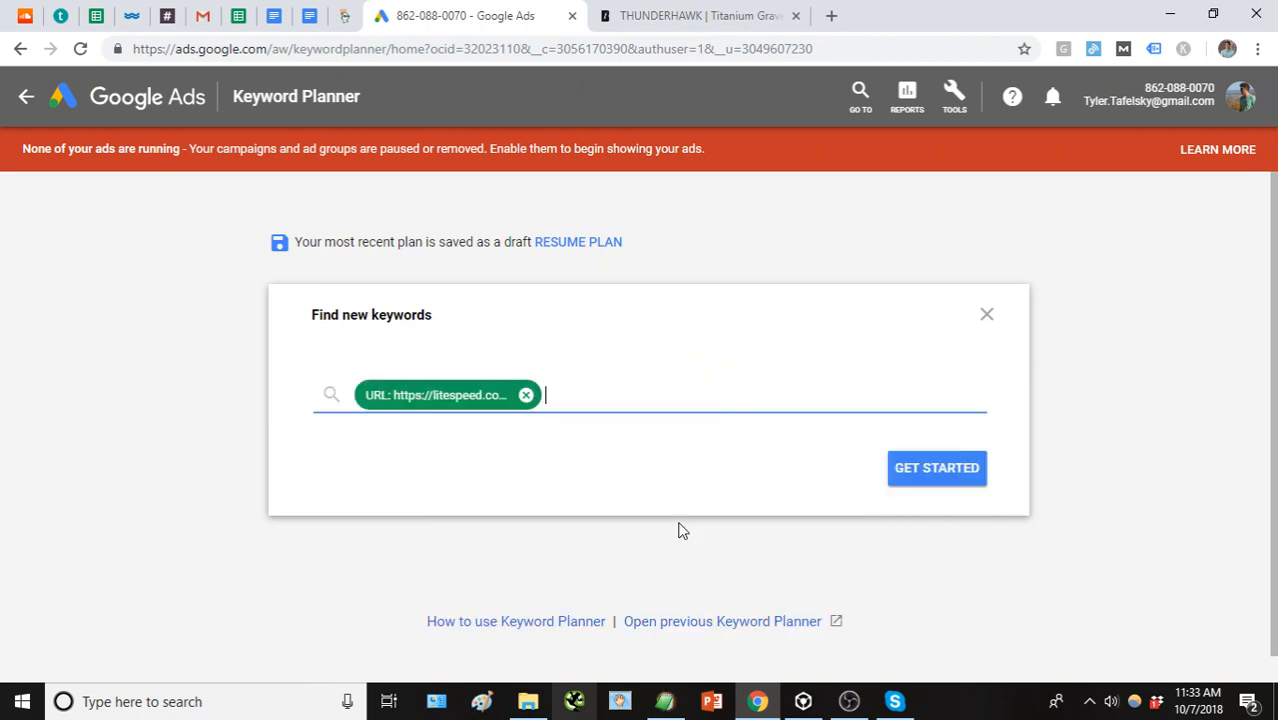
click(910, 489)
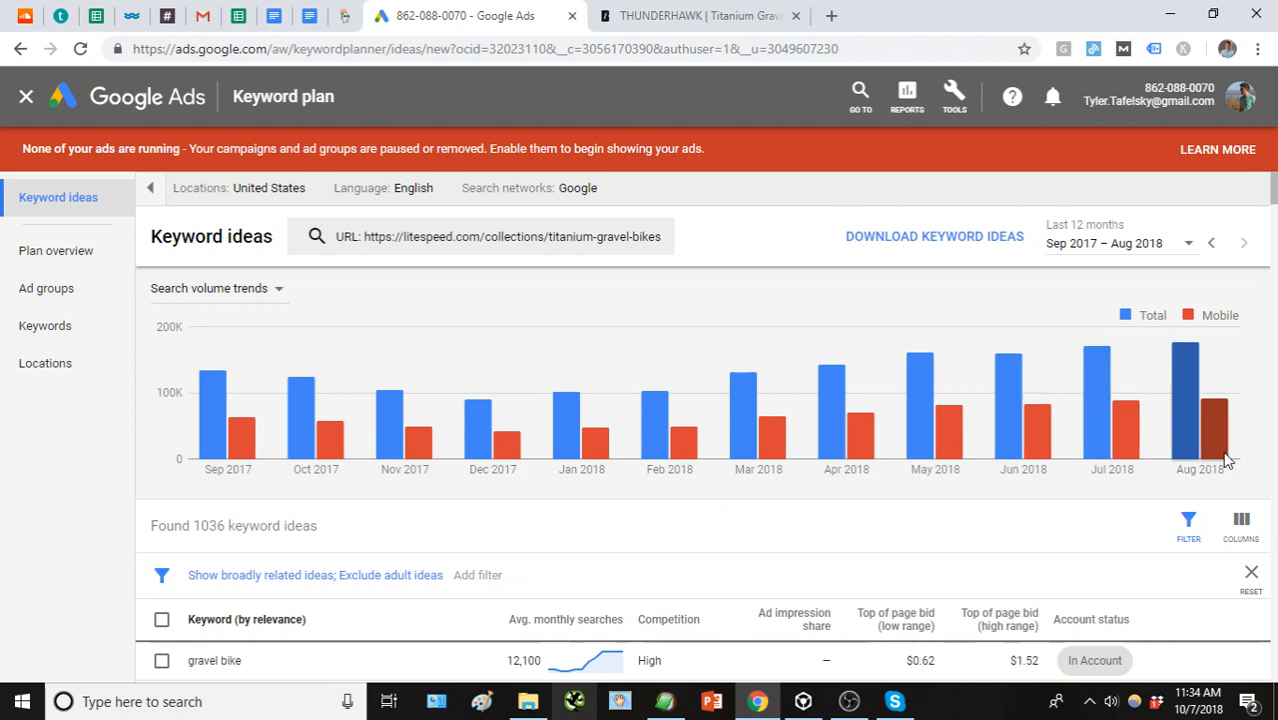
Examine the monthly total and mobile search volume trends for the Litespeed page's keyword ideas, Sep 2017 to Aug 2018.
mouse_move(1225, 453)
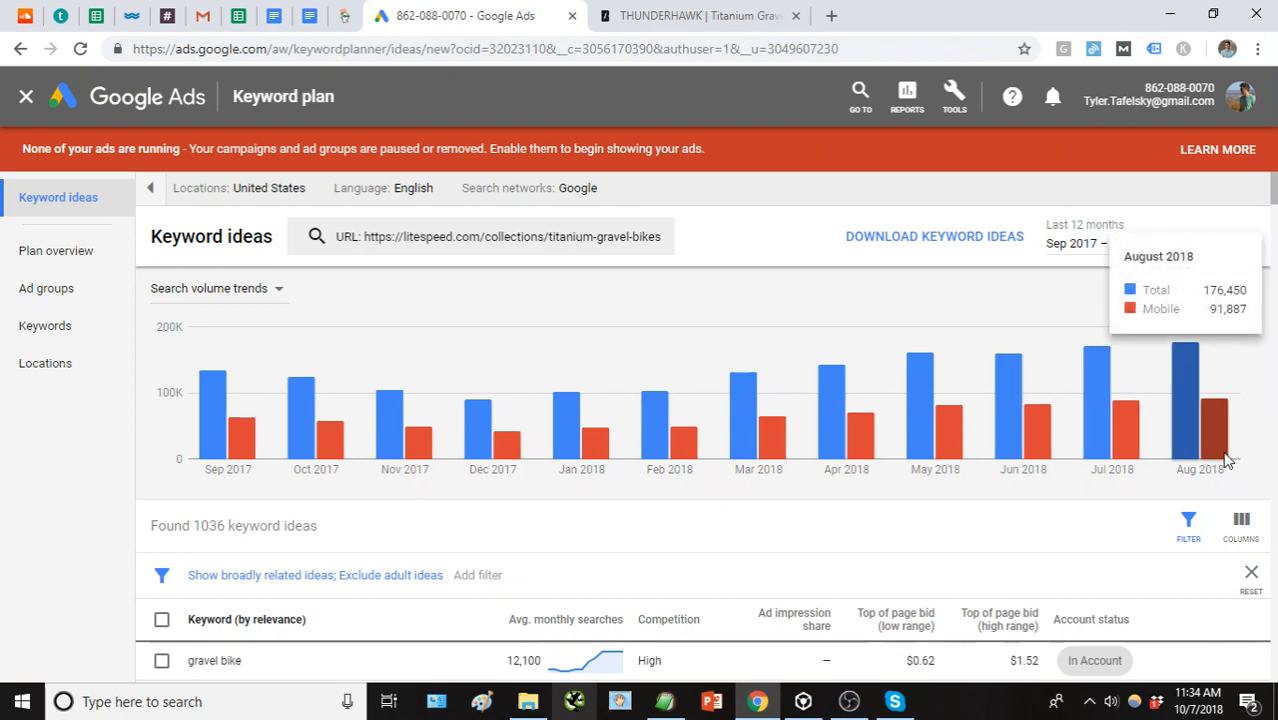
mouse_move(938, 447)
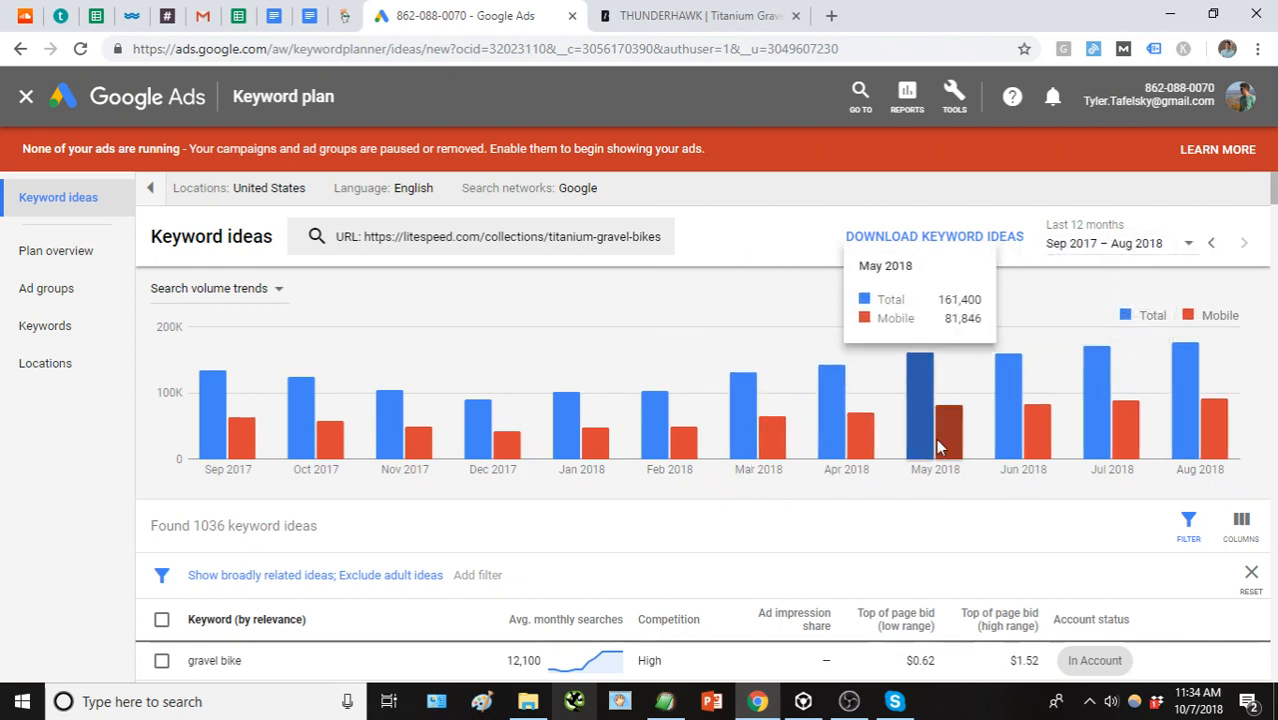
mouse_move(1020, 441)
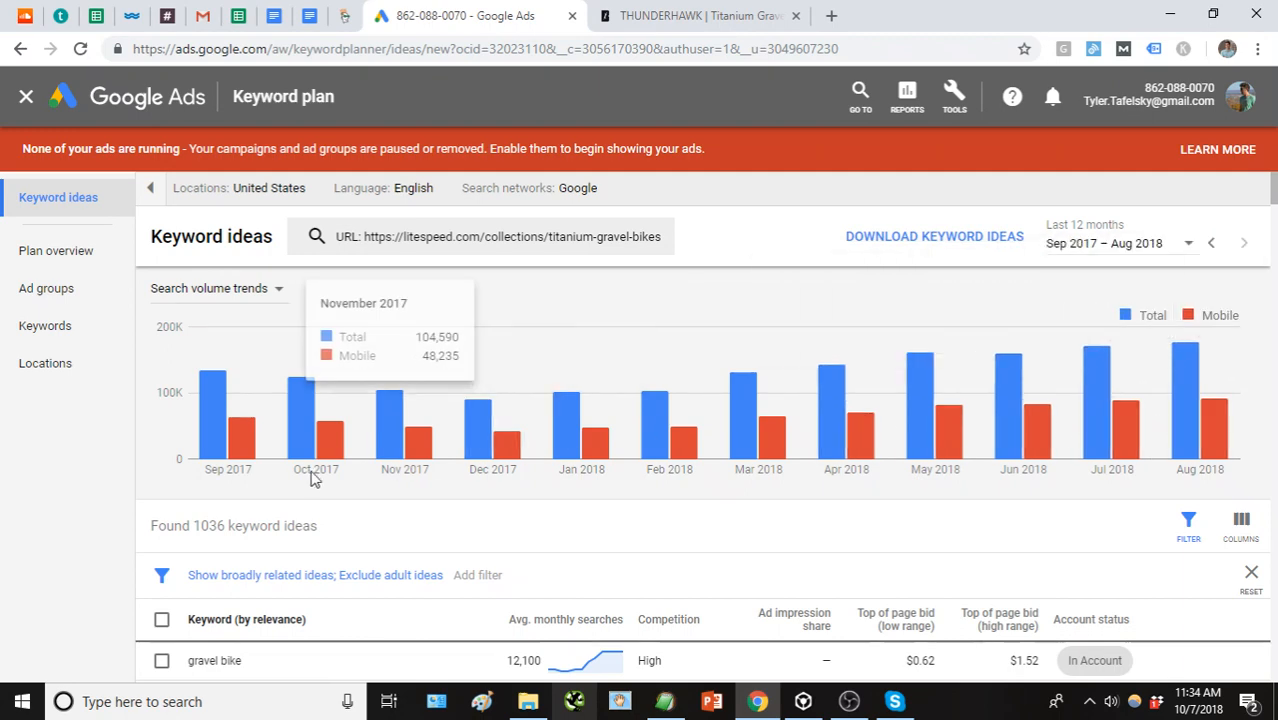
scroll(300, 450, down, 1)
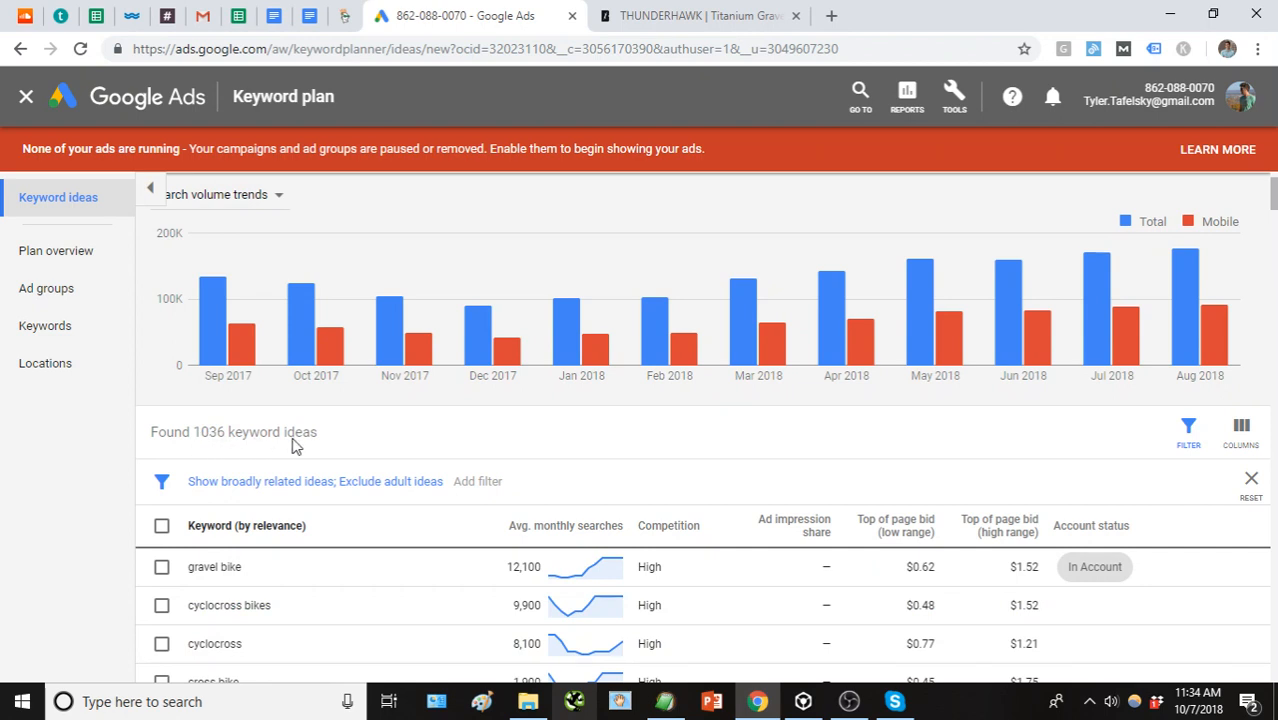
scroll(293, 446, up, 1)
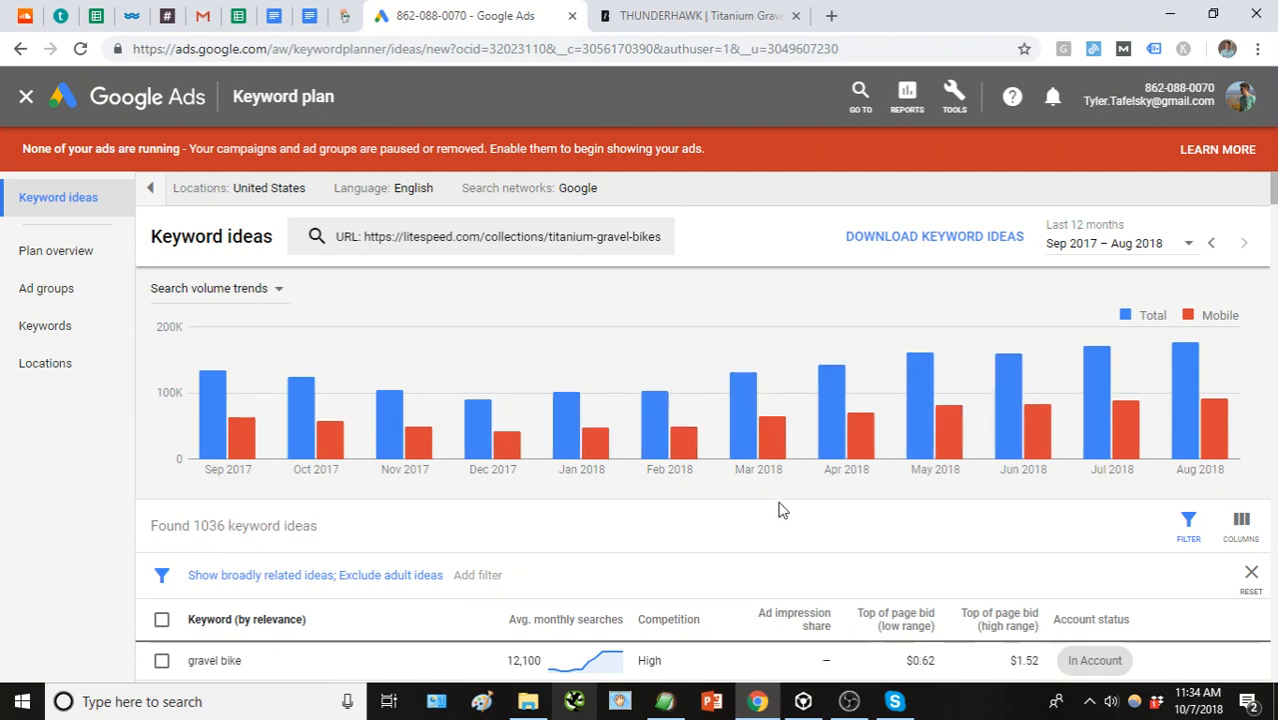
scroll(578, 487, down, 1)
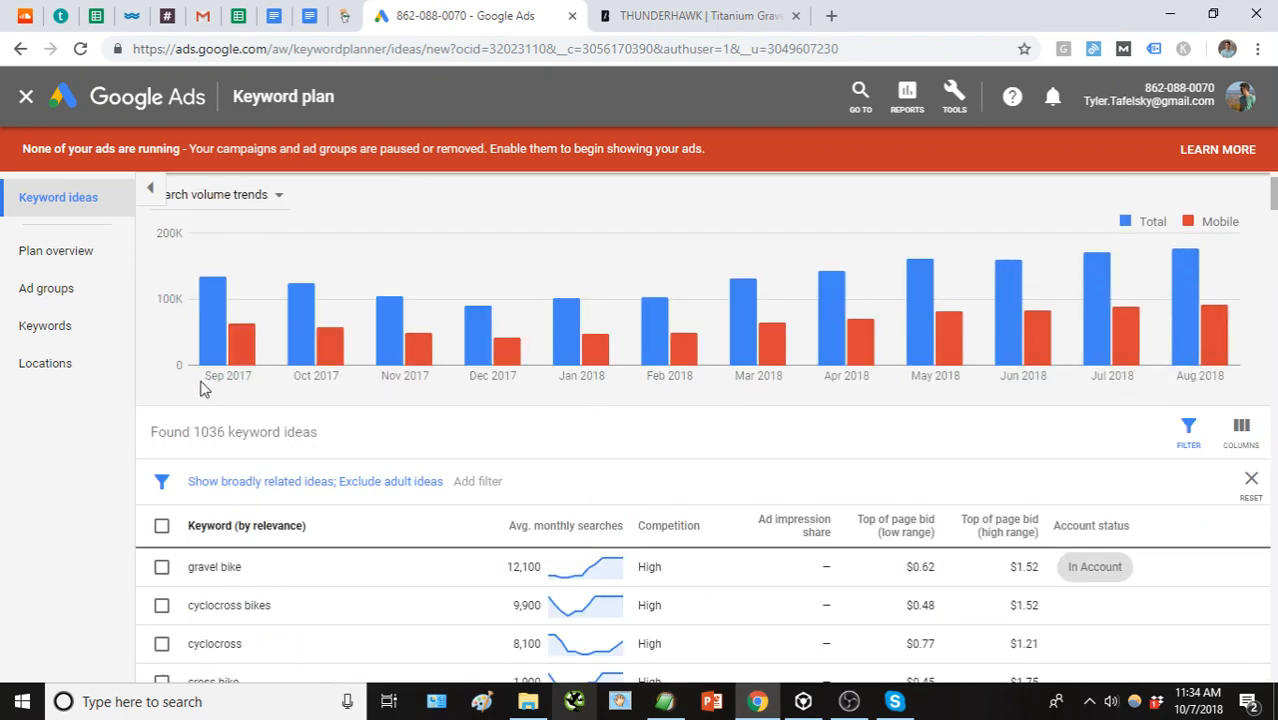
scroll(337, 300, up, 1)
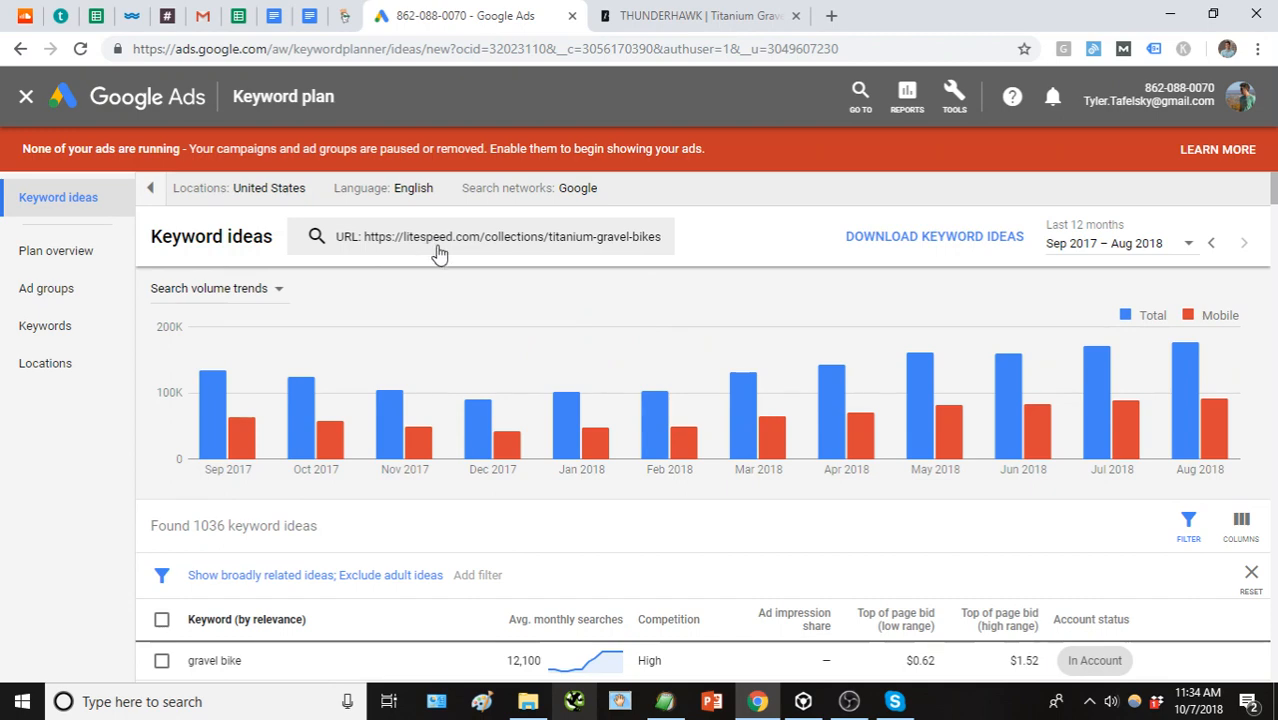
Read through the keyword ideas from the Litespeed page, comparing "gravel bike", "cyclocross bikes" and "titanium gravel bike" for relevance.
scroll(150, 380, down, 2)
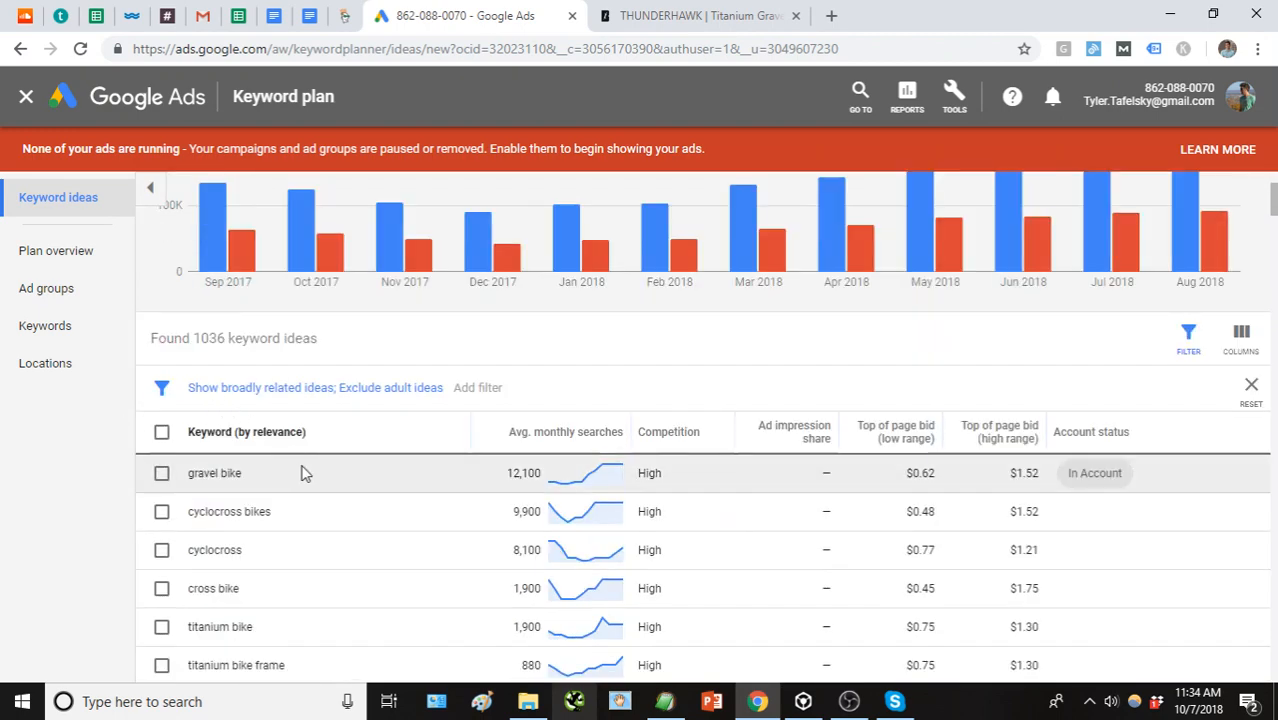
scroll(305, 472, down, 1)
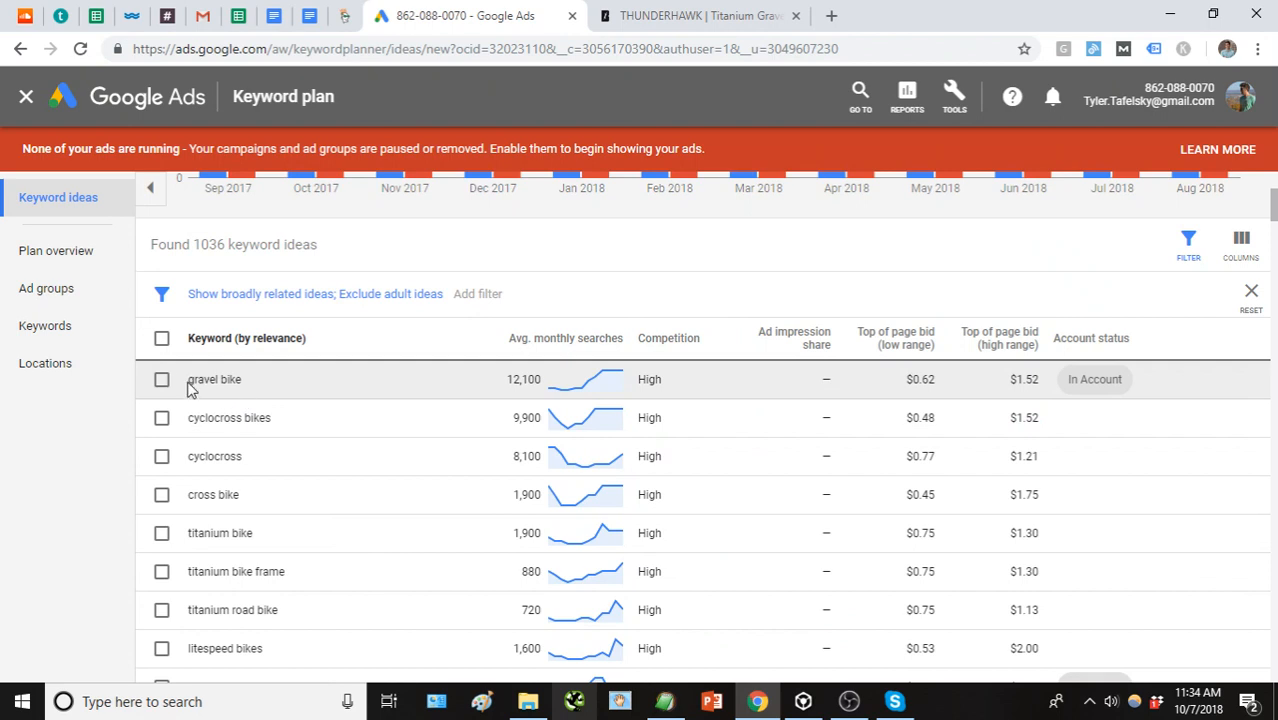
drag(188, 384, 244, 380)
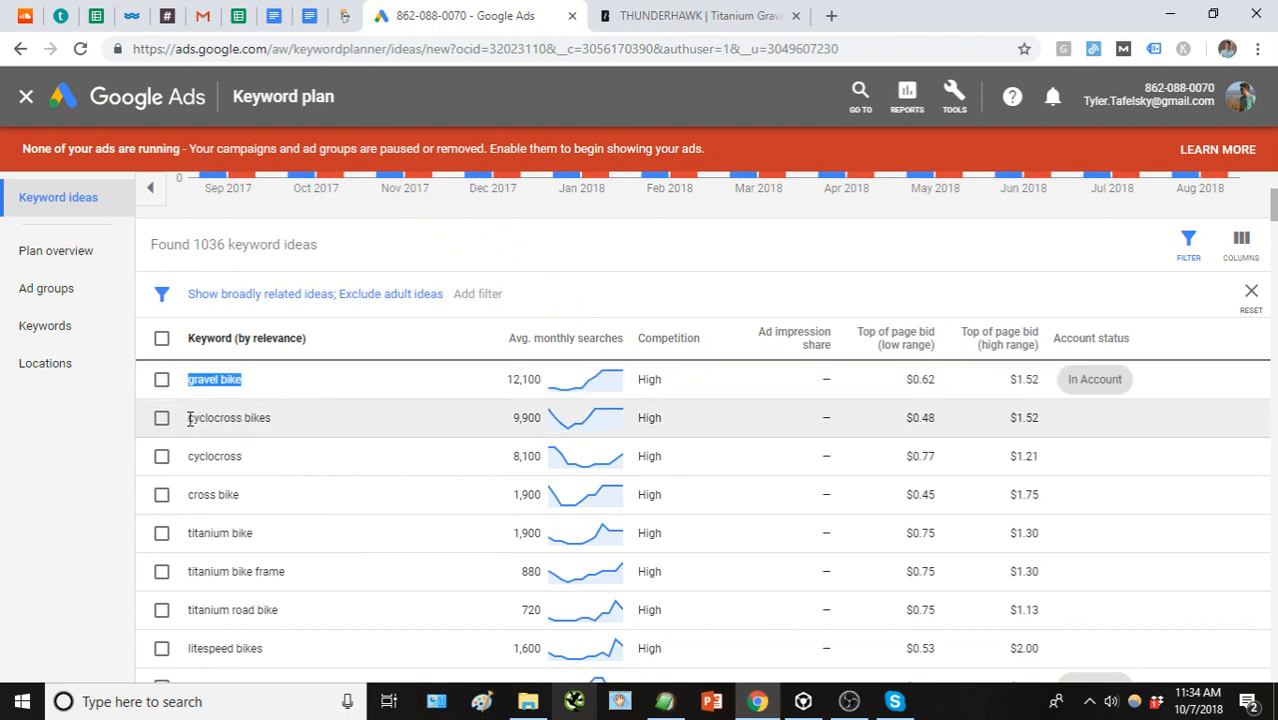
drag(189, 418, 276, 421)
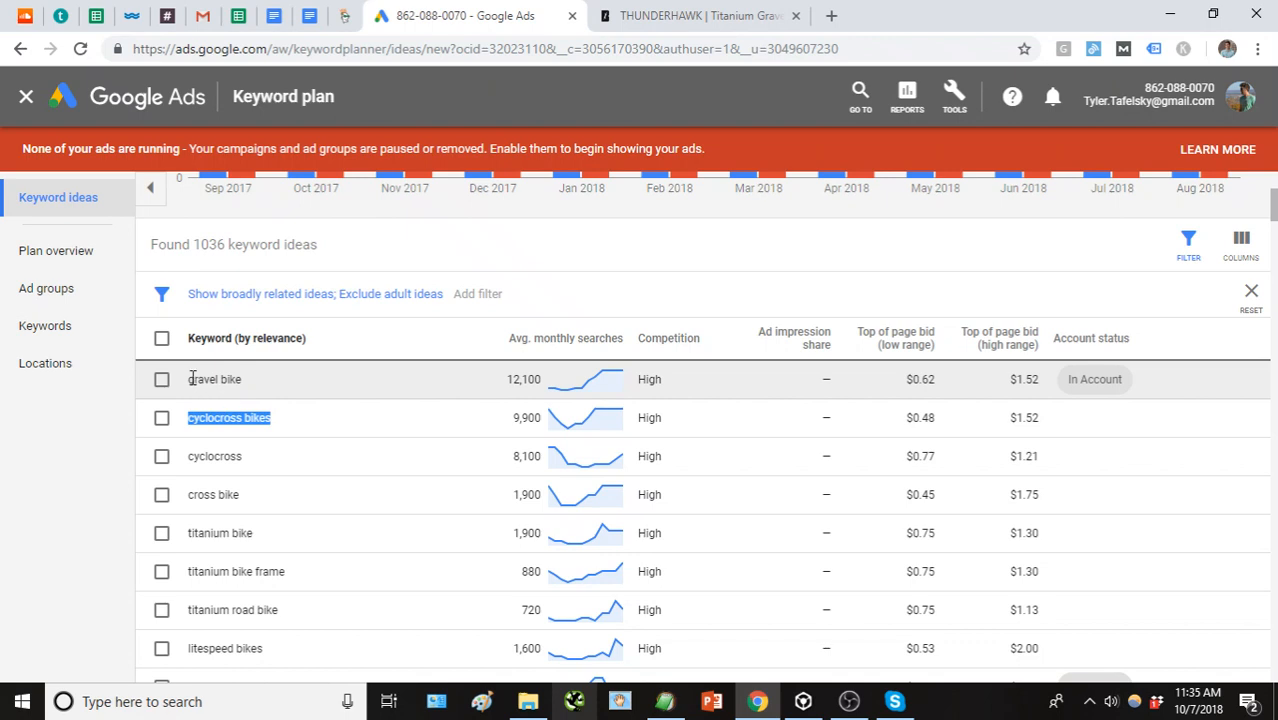
drag(186, 381, 241, 379)
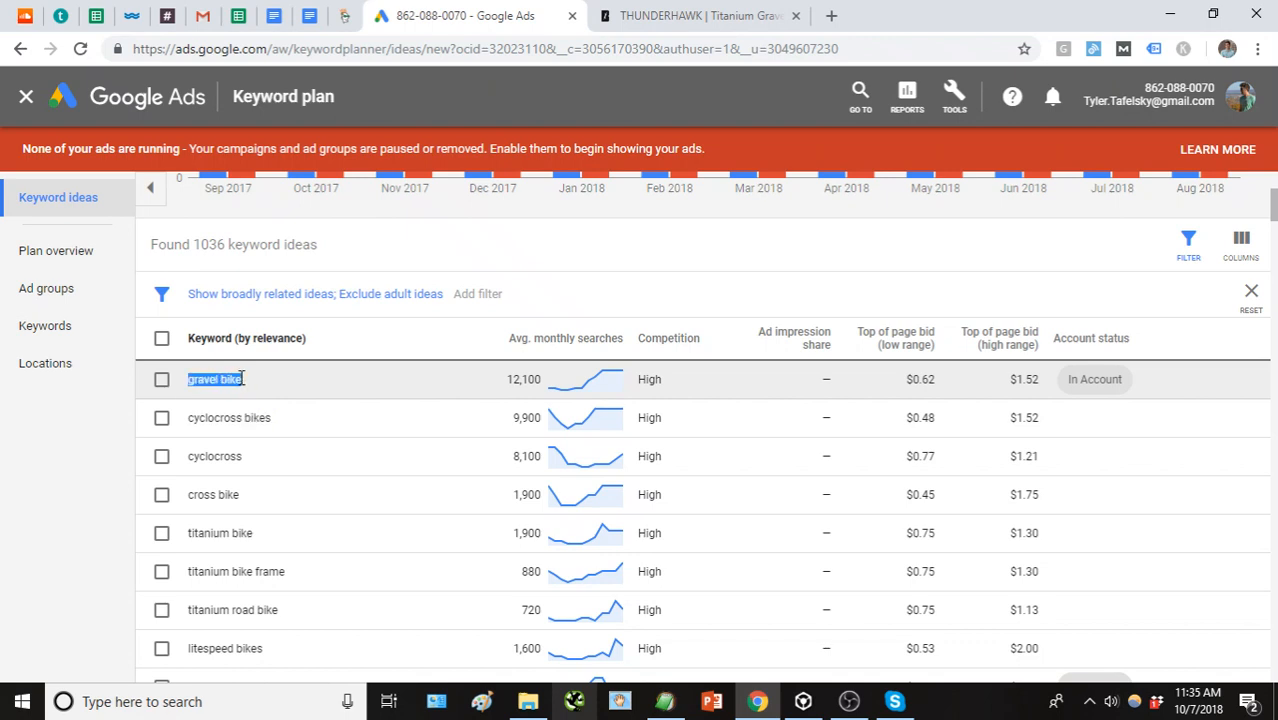
scroll(220, 420, down, 1)
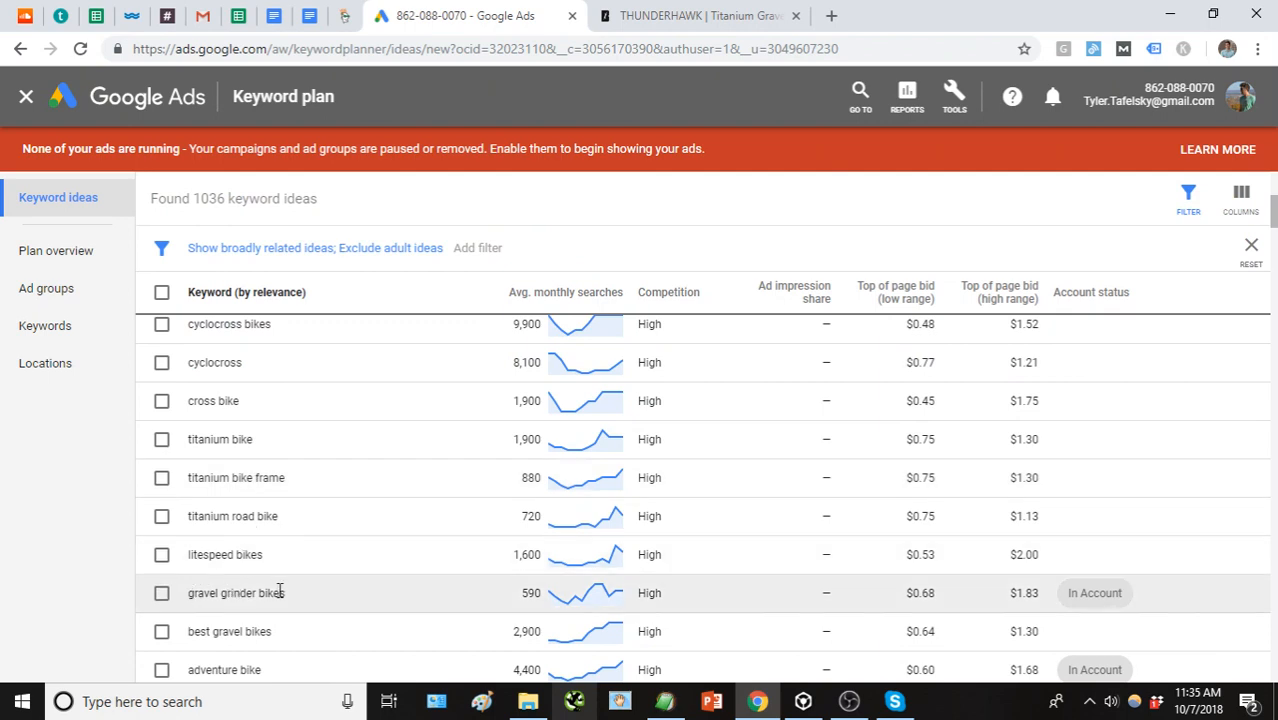
scroll(282, 590, down, 2)
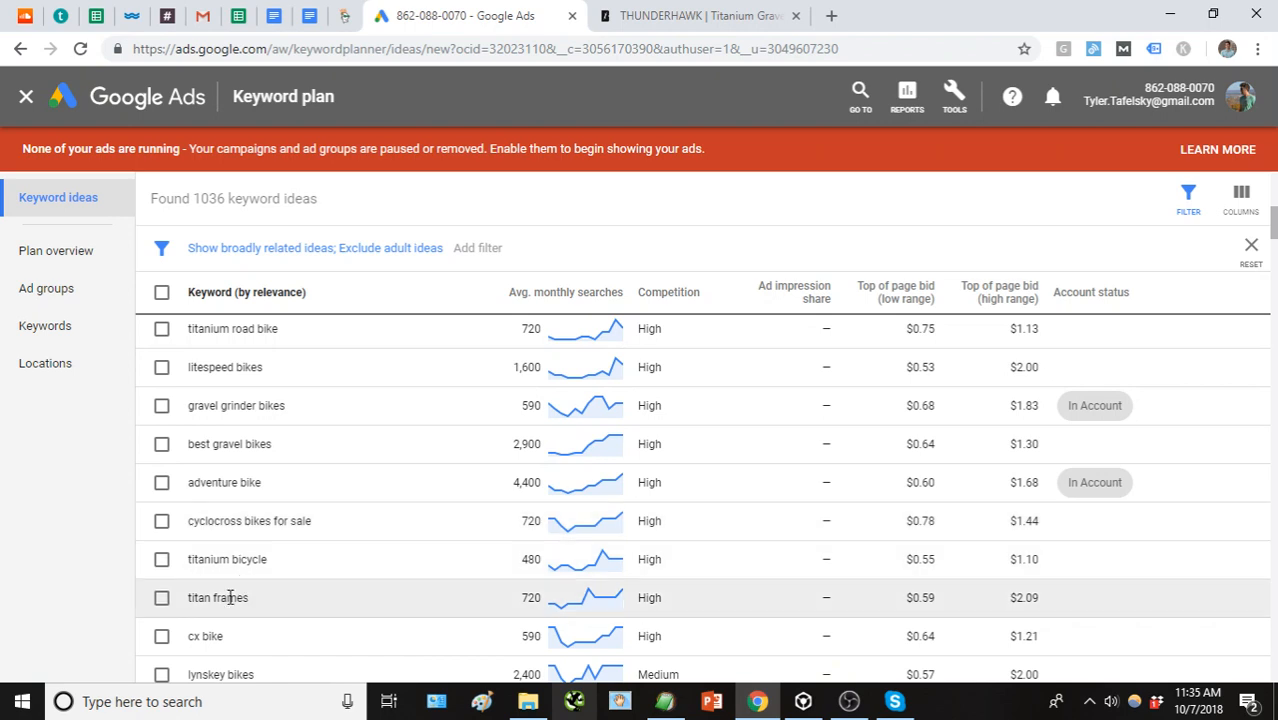
scroll(243, 608, down, 1)
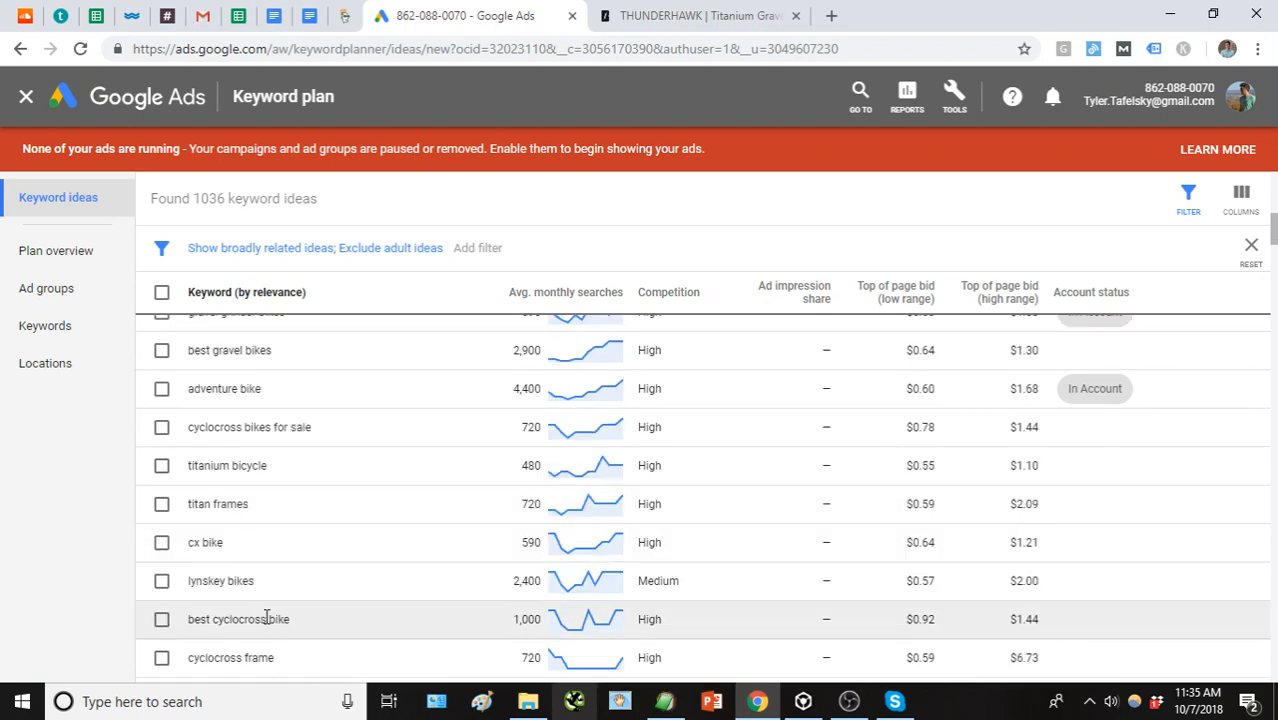
scroll(265, 613, down, 1)
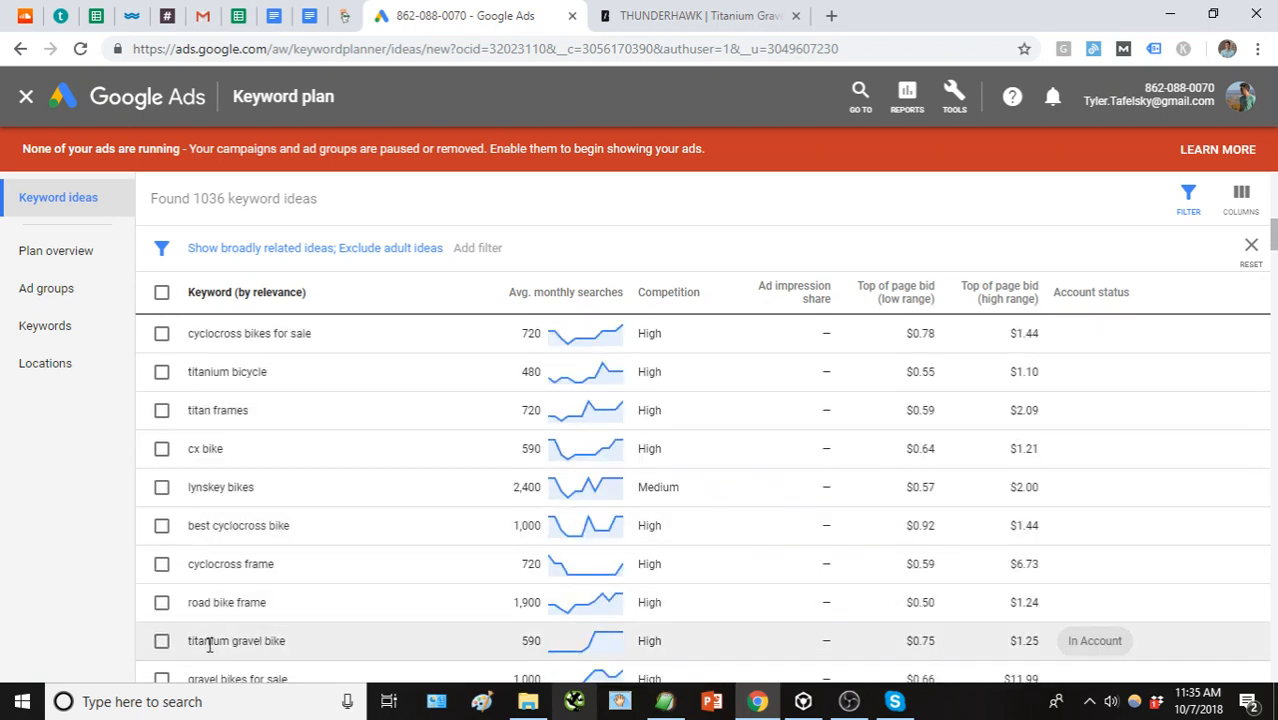
drag(190, 640, 287, 653)
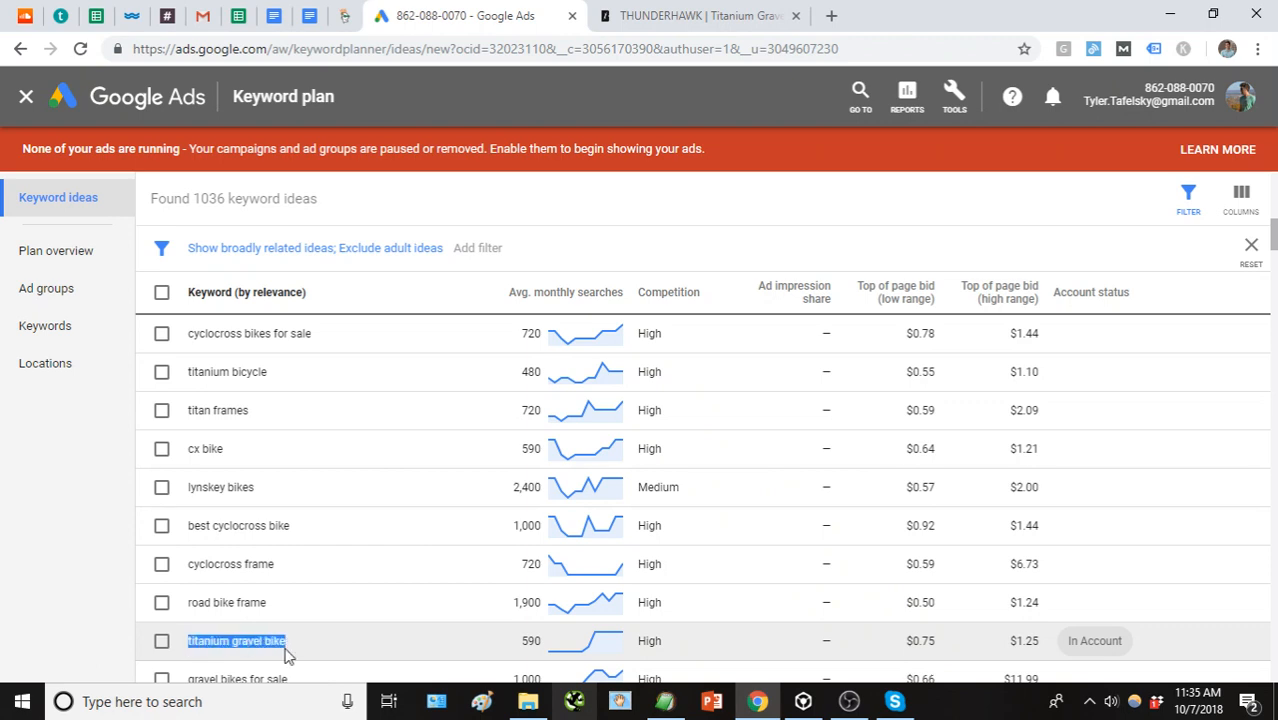
scroll(285, 640, down, 1)
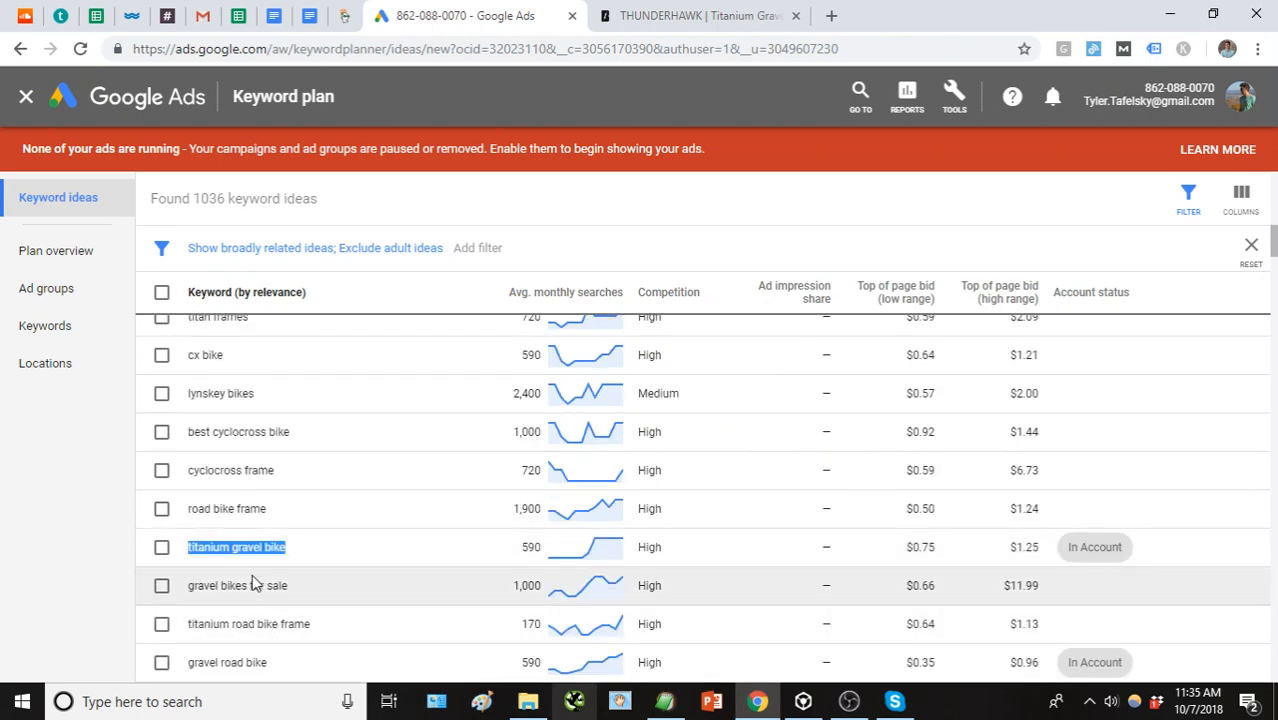
scroll(274, 500, down, 1)
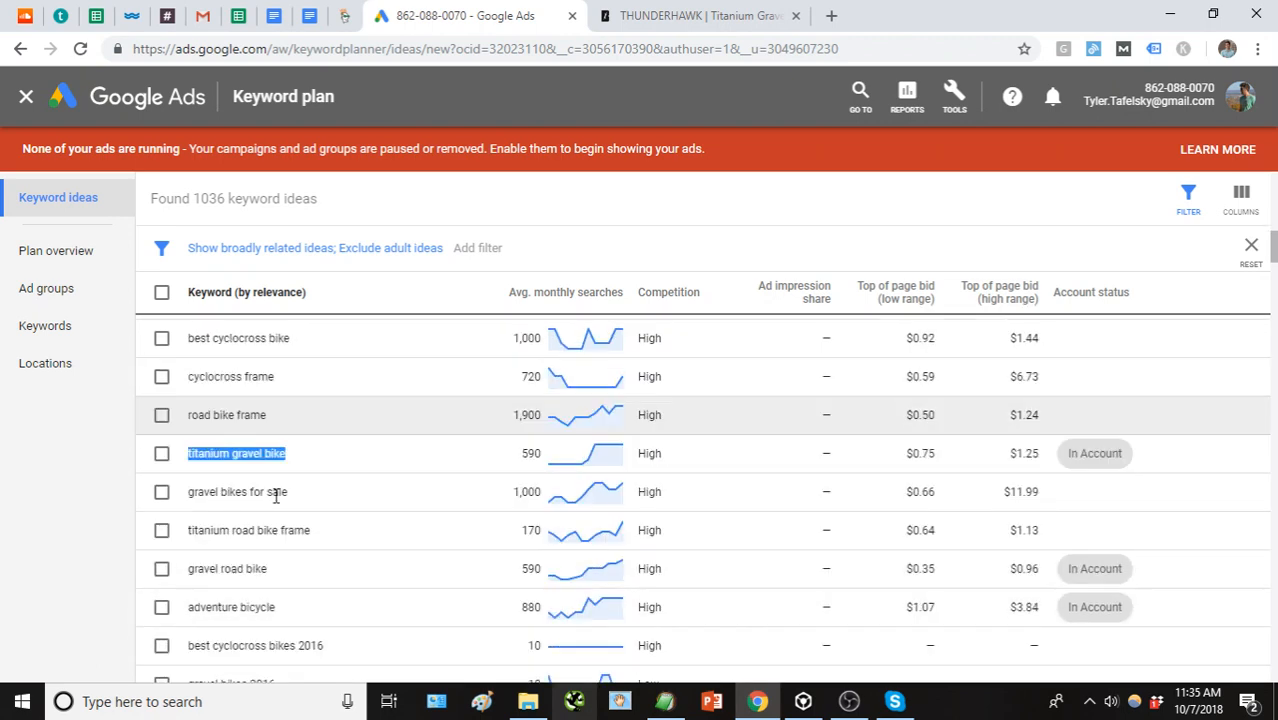
scroll(276, 506, down, 1)
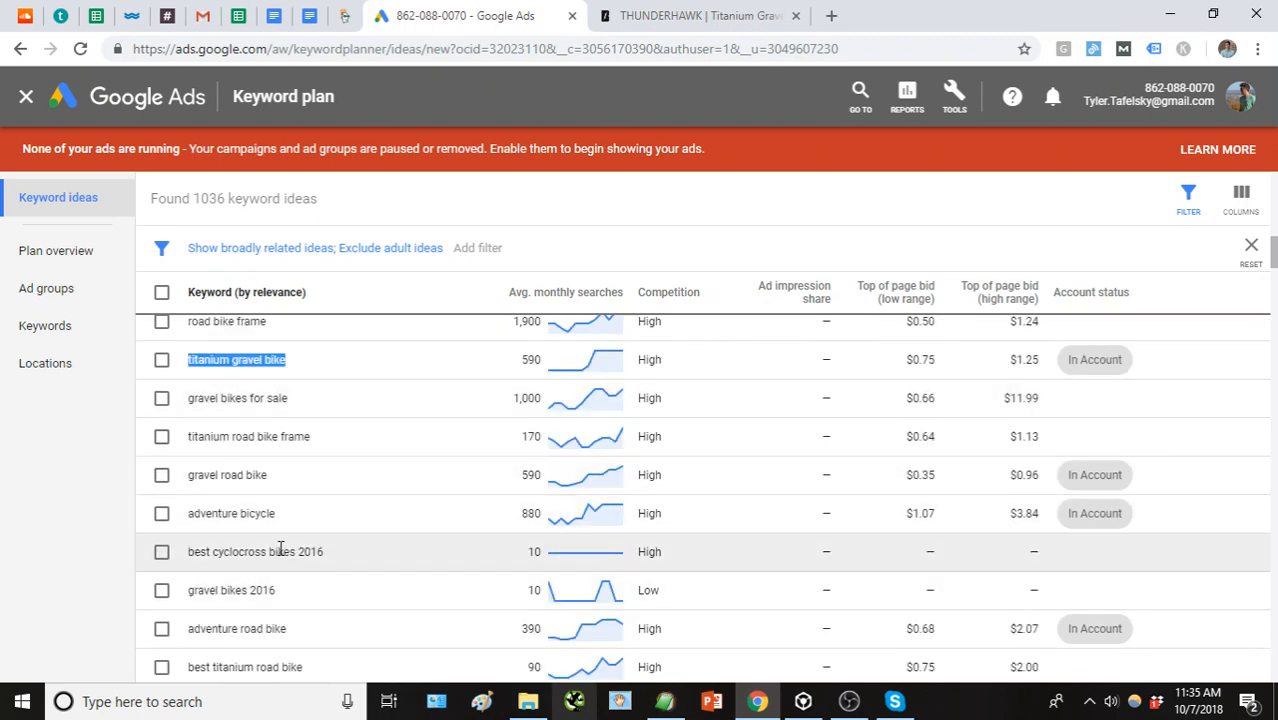
Replace the URL in the keyword ideas search with the word "bike" and get its results.
scroll(285, 540, up, 10)
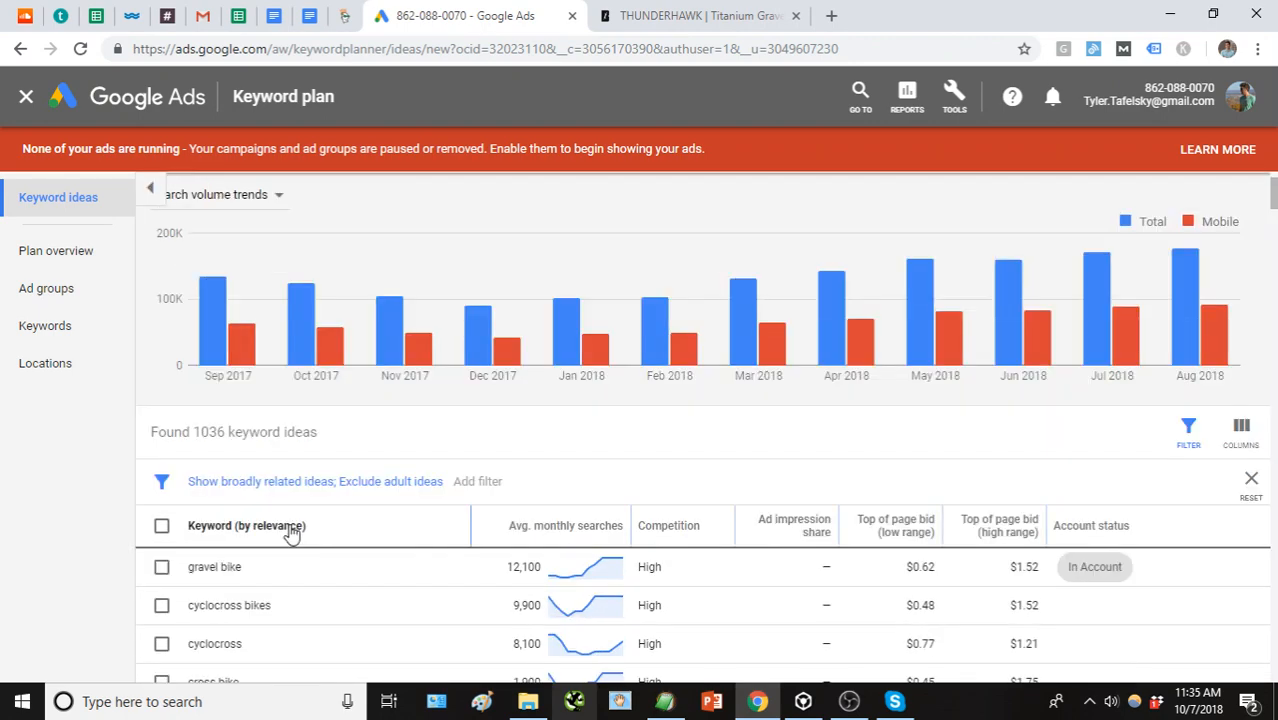
scroll(275, 388, up, 1)
click(485, 246)
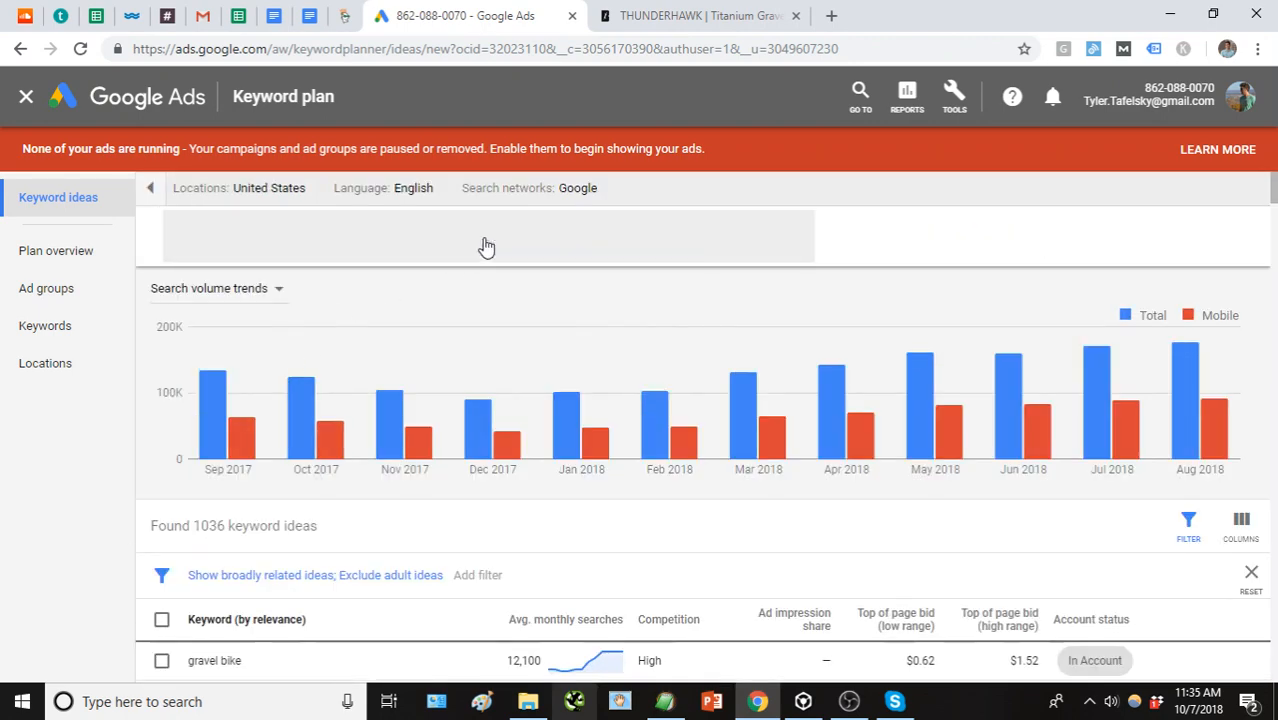
click(365, 235)
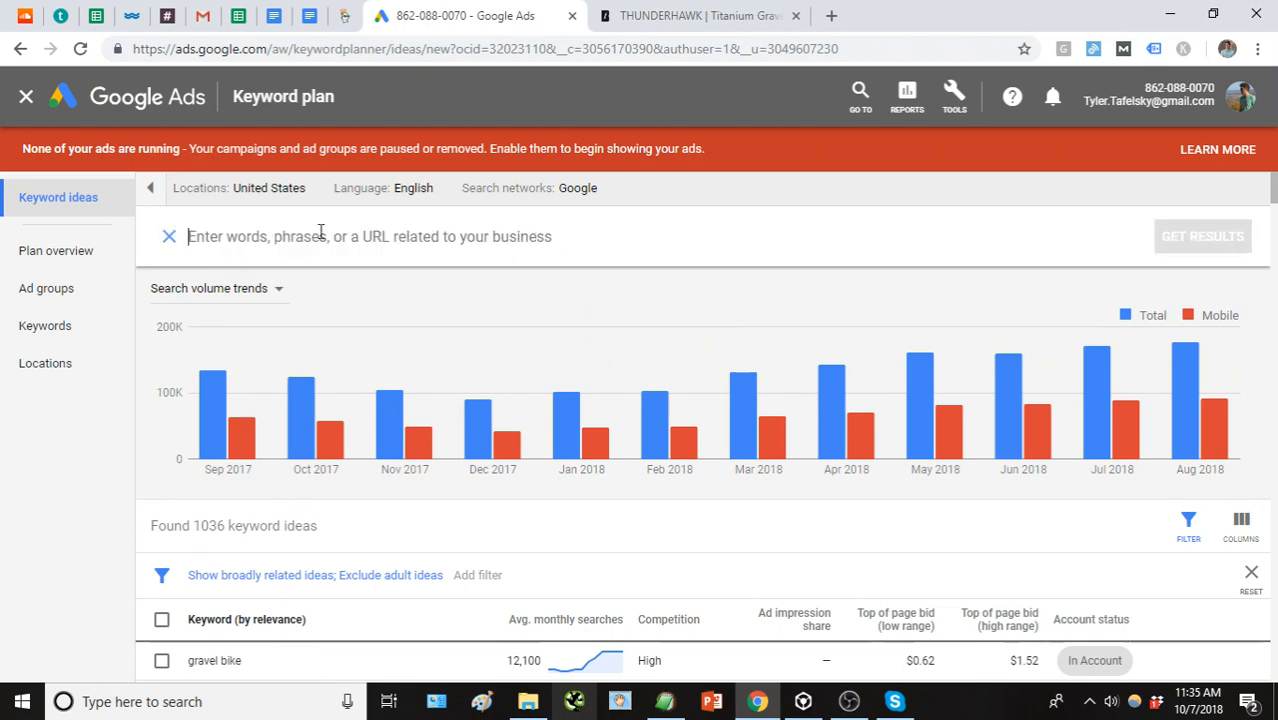
scroll(571, 400, down, 1)
mouse_move(553, 500)
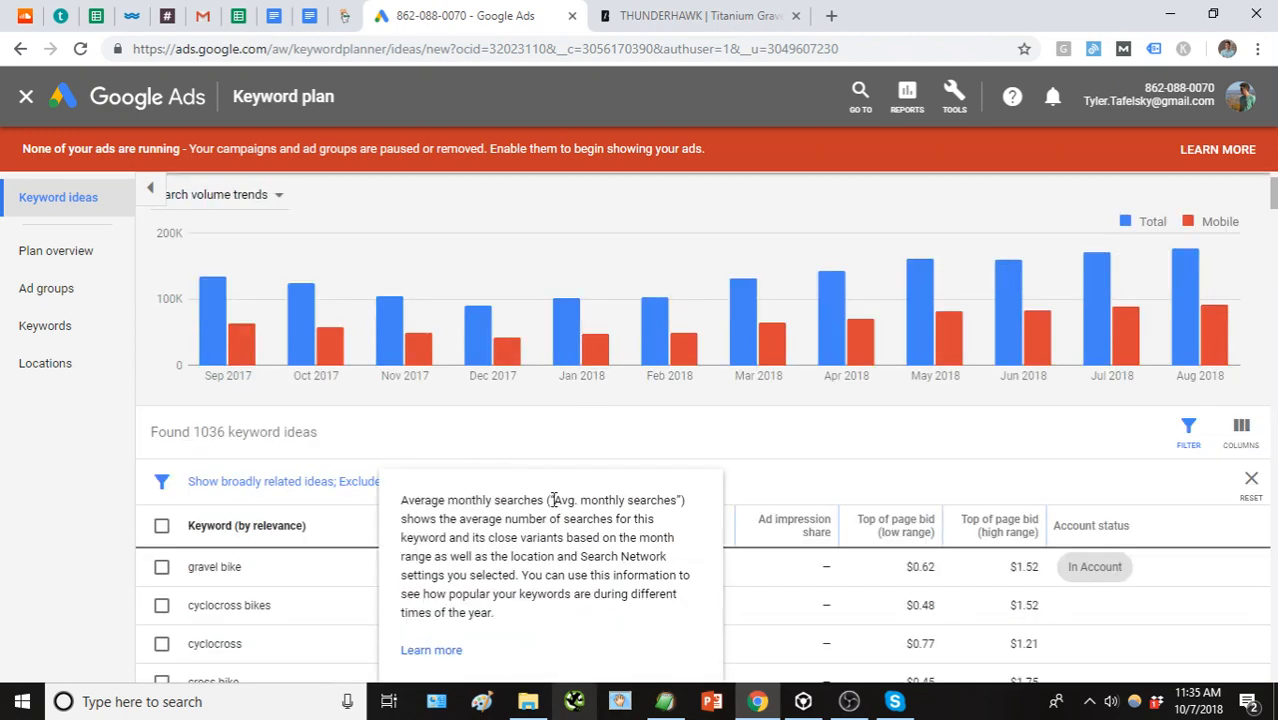
scroll(490, 350, up, 1)
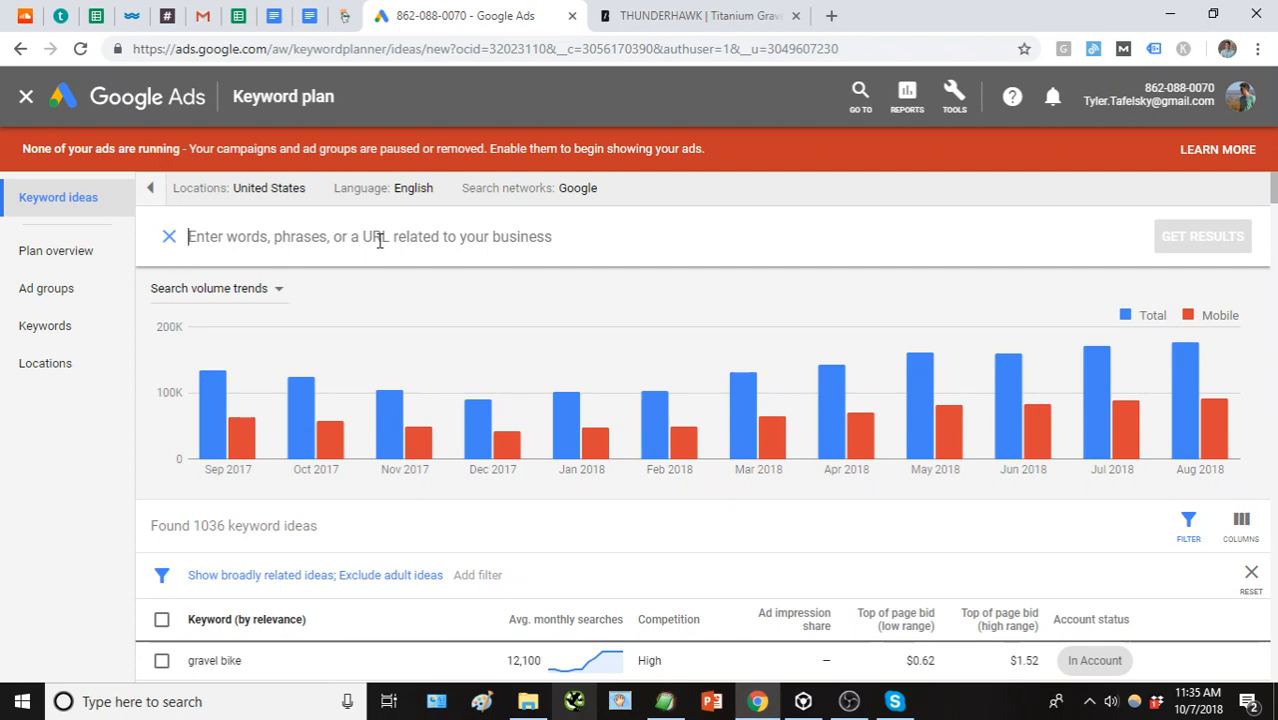
text(bike)
key(Return)
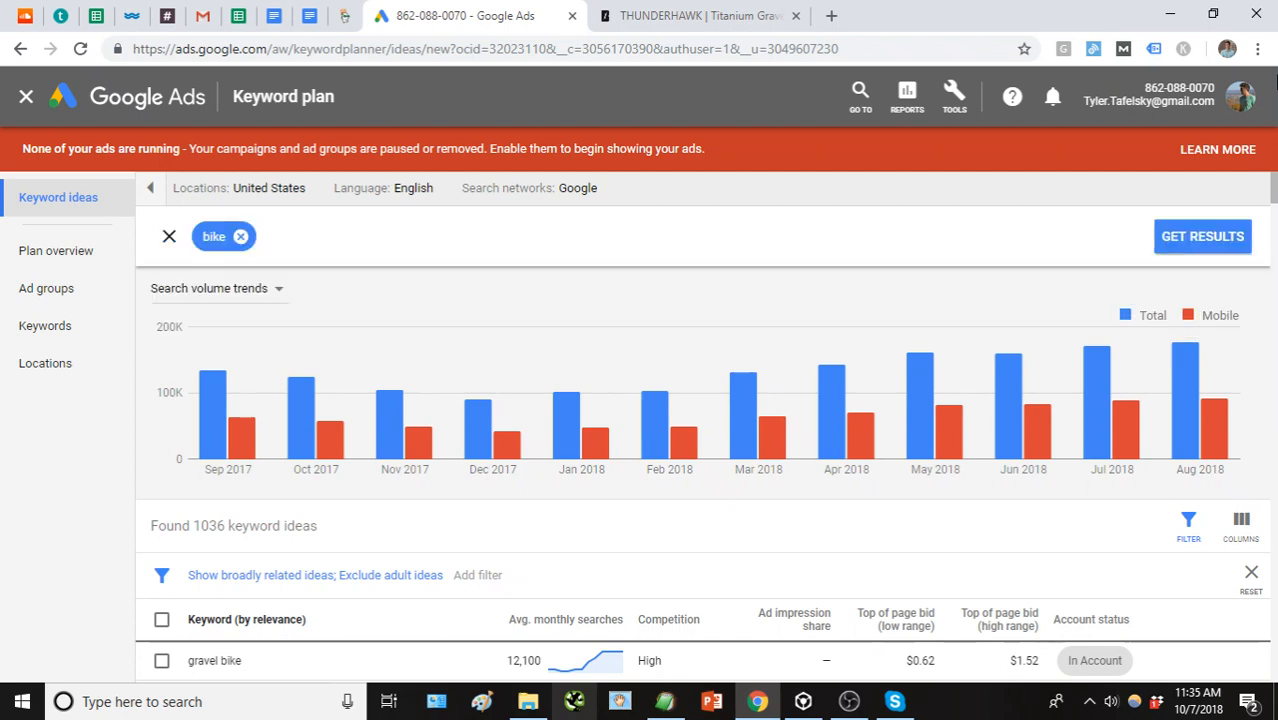
click(1200, 244)
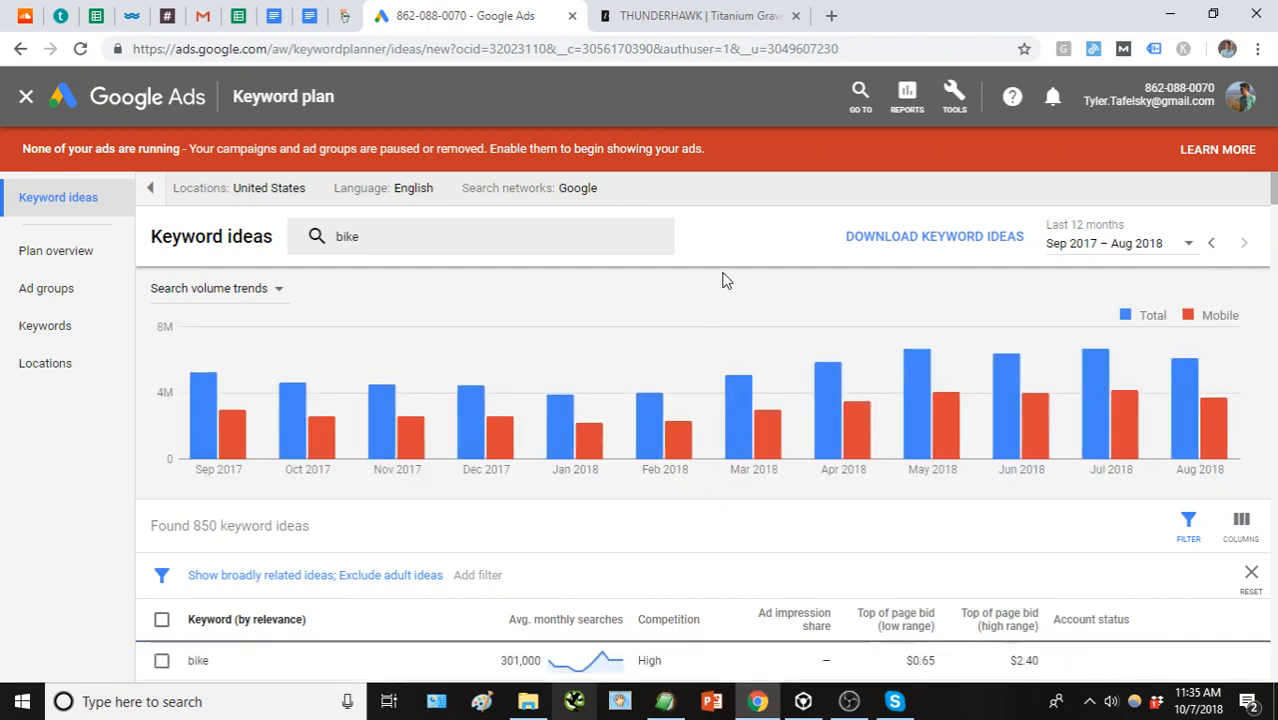
Review the keyword ideas for "bike", checking their average monthly searches, competition and top-of-page bids.
scroll(727, 278, down, 3)
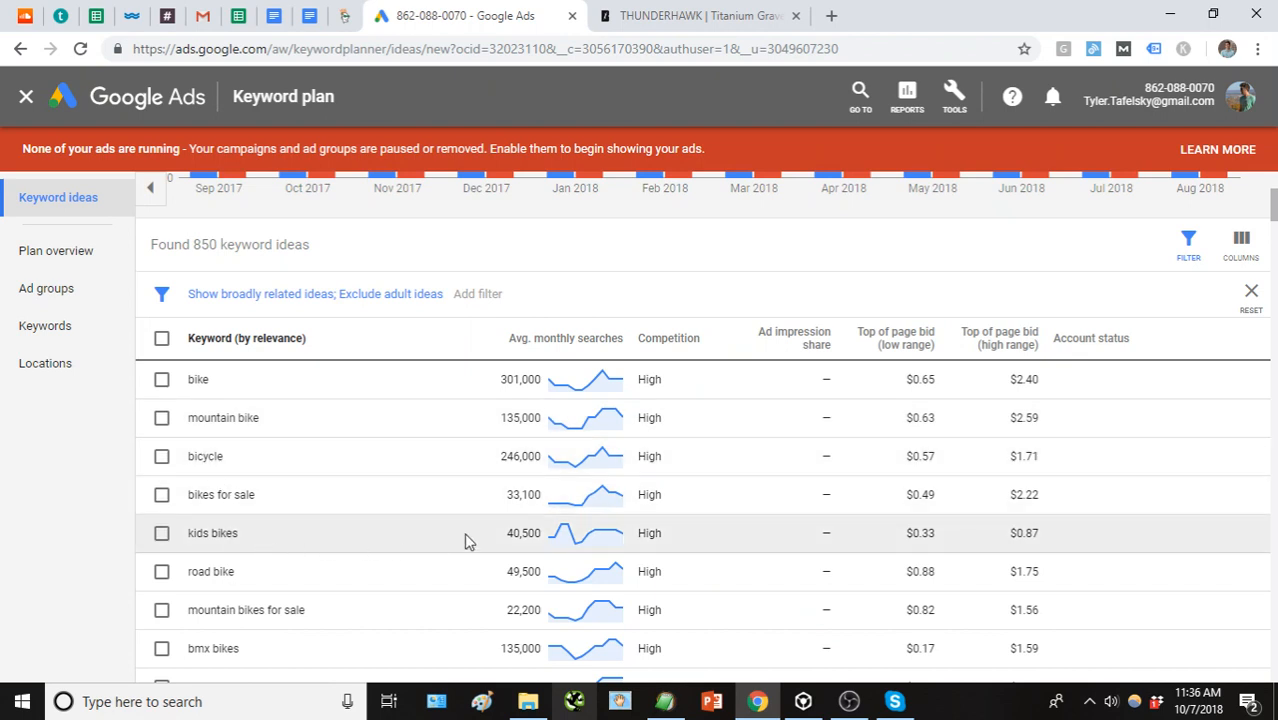
scroll(468, 537, down, 1)
scroll(391, 554, down, 1)
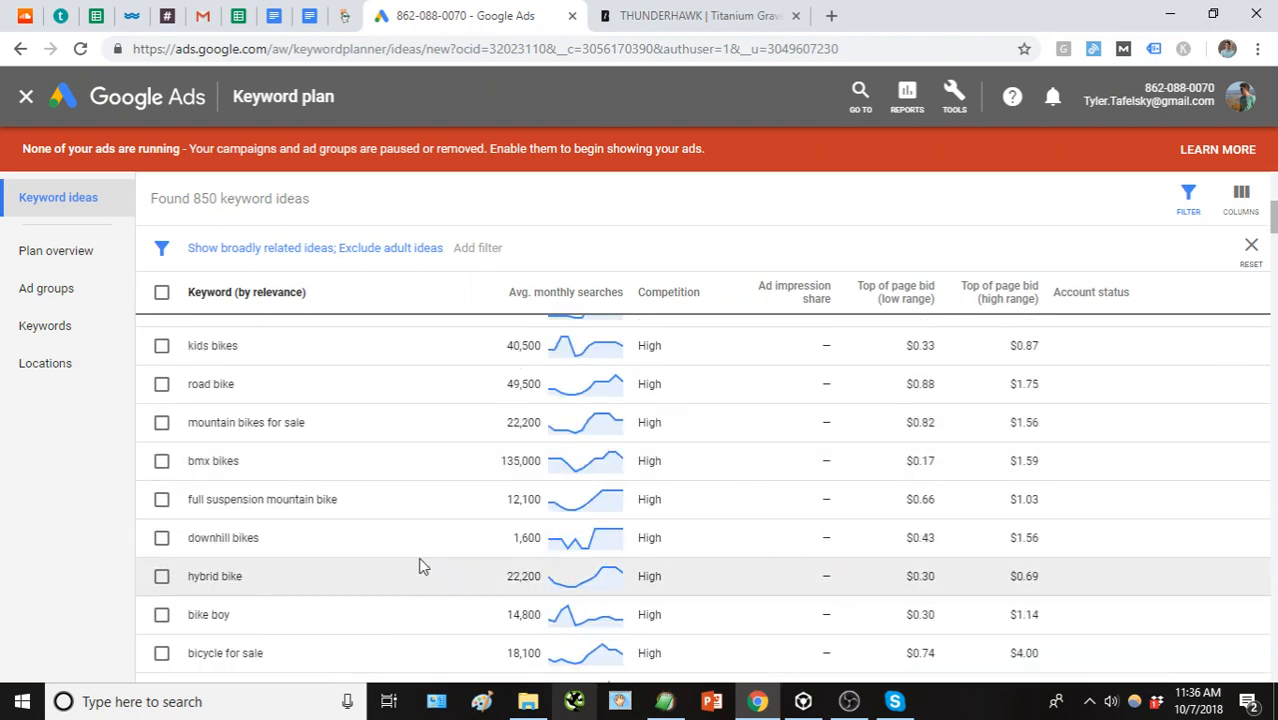
scroll(433, 560, up, 1)
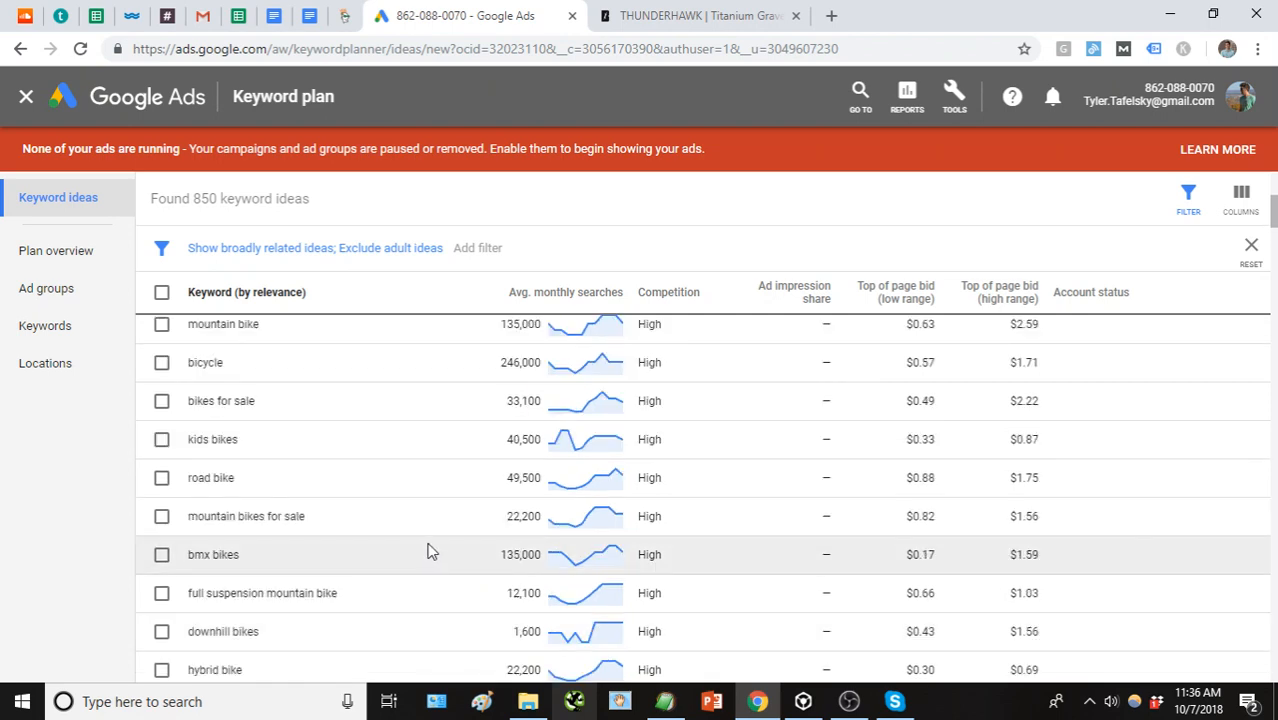
scroll(400, 500, up, 3)
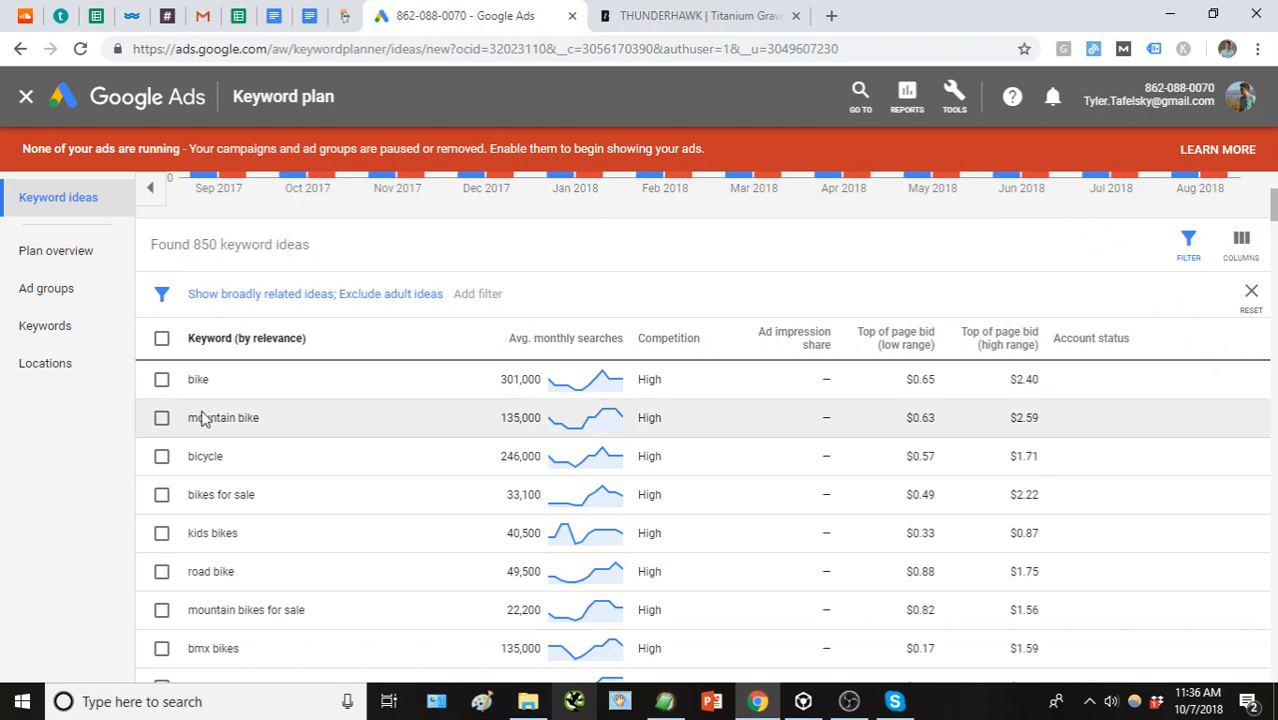
Compare the keyword ideas for "bike" with the wording on the Thunderhawk titanium gravel bike product page.
scroll(341, 548, down, 3)
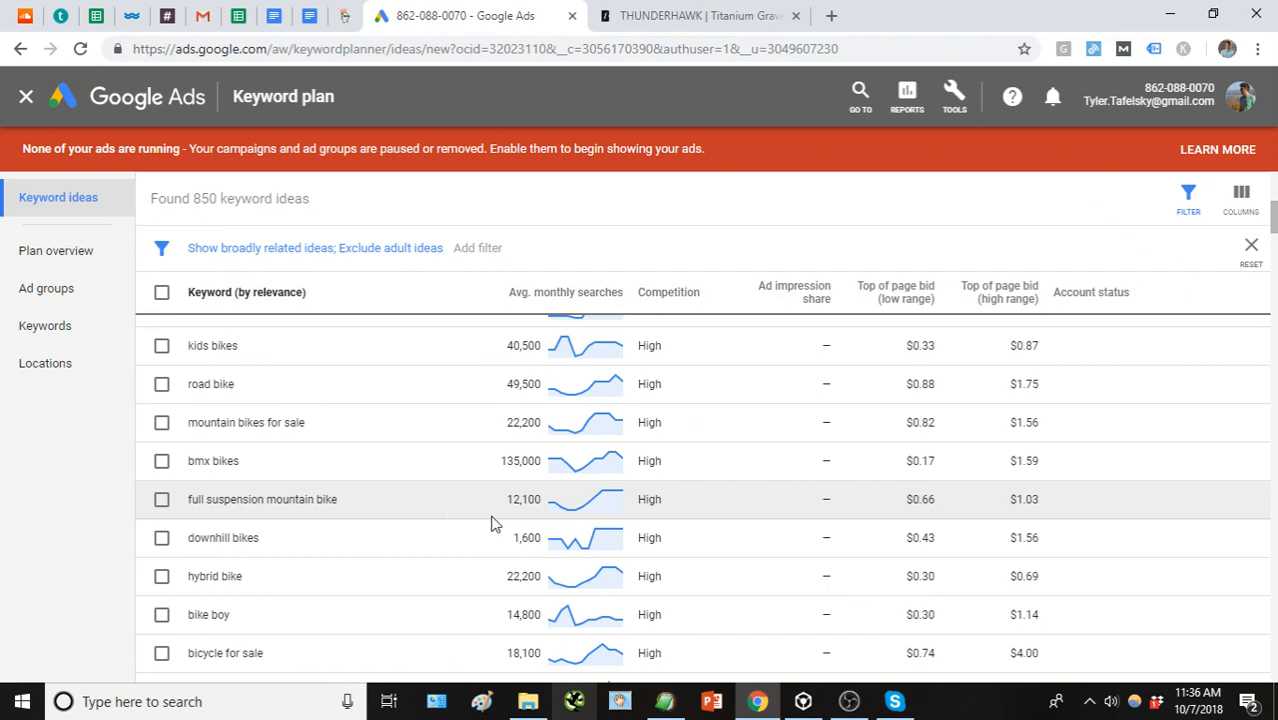
scroll(476, 513, up, 3)
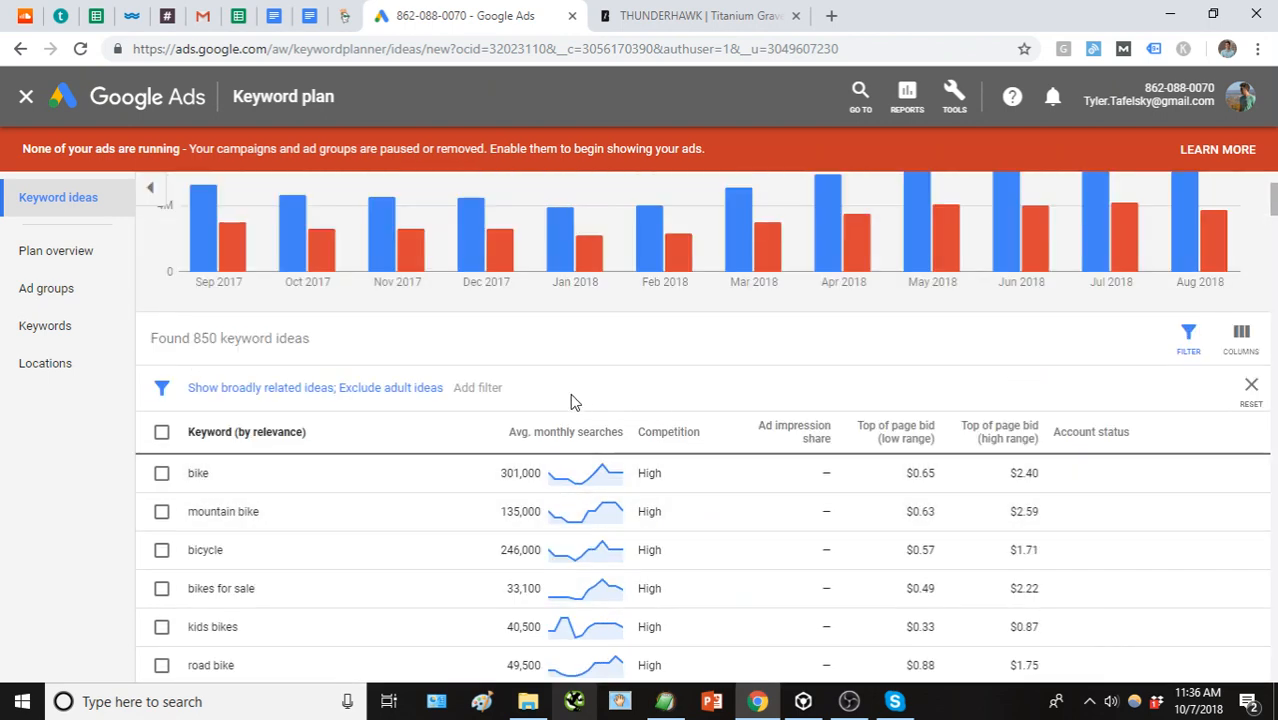
click(650, 15)
scroll(670, 426, down, 3)
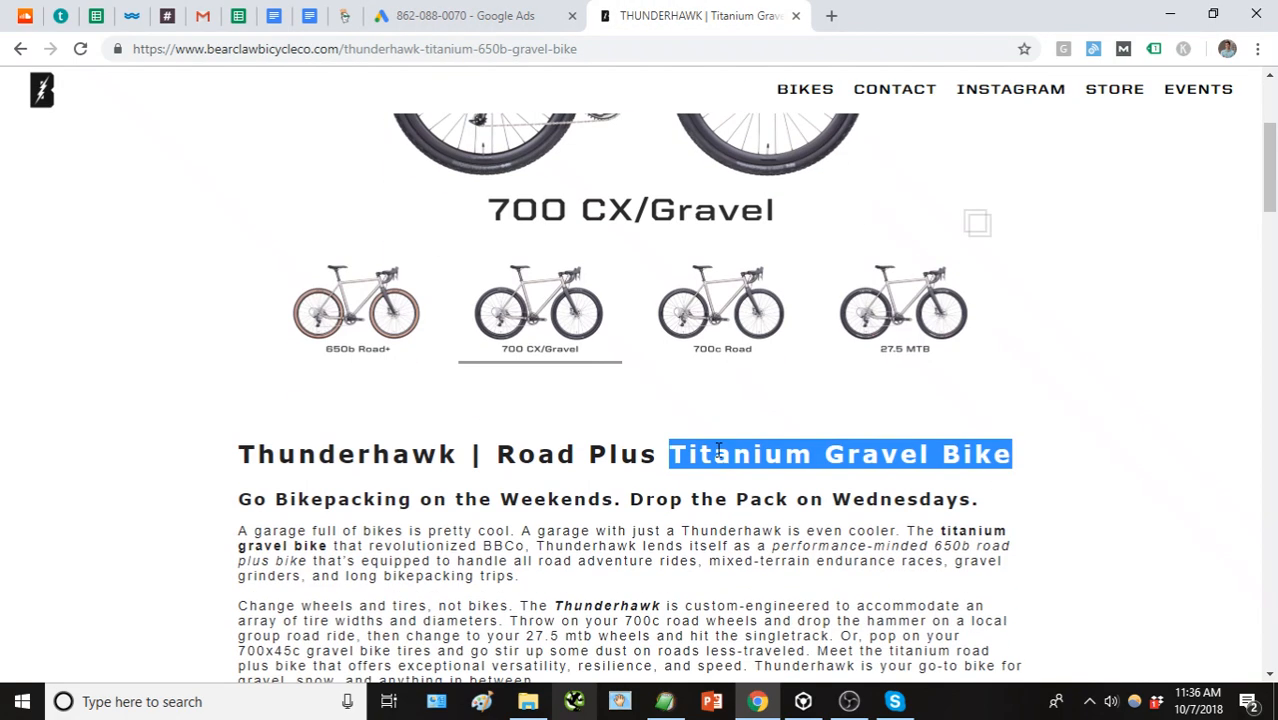
scroll(670, 426, up, 3)
Return to Google Ads and remove "bike" from the keyword ideas search.
click(399, 18)
scroll(549, 303, up, 3)
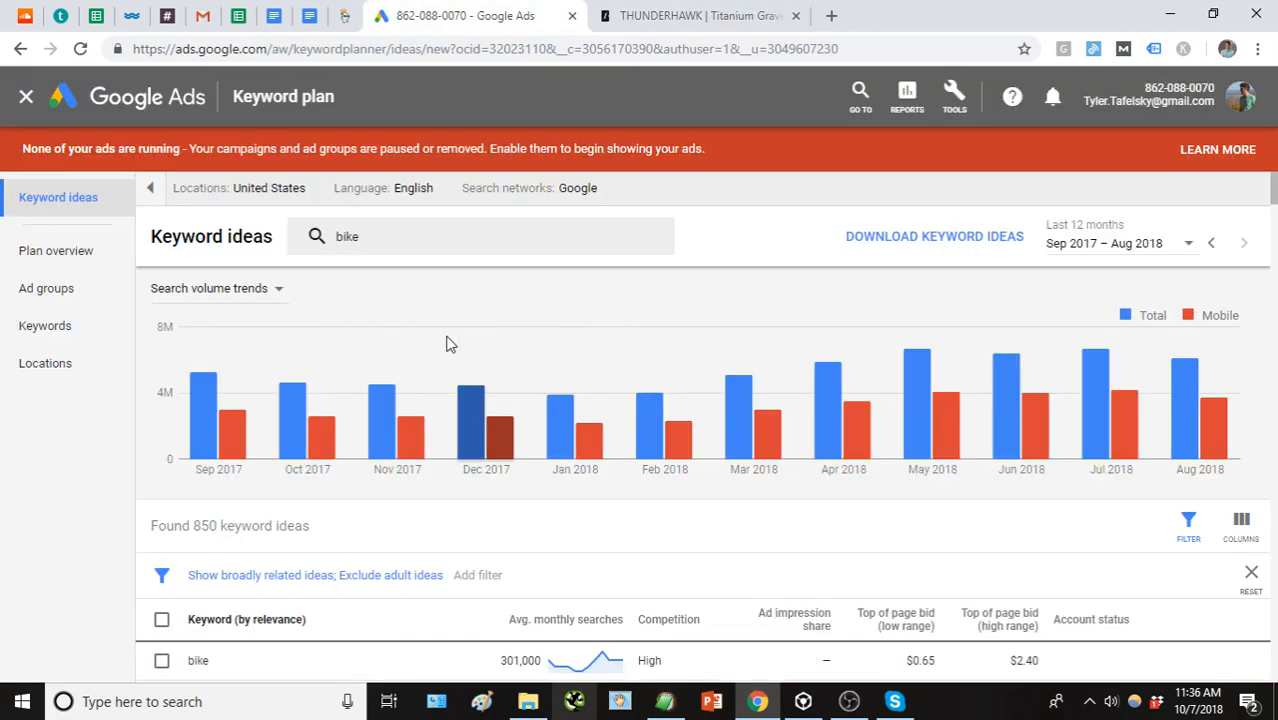
click(346, 234)
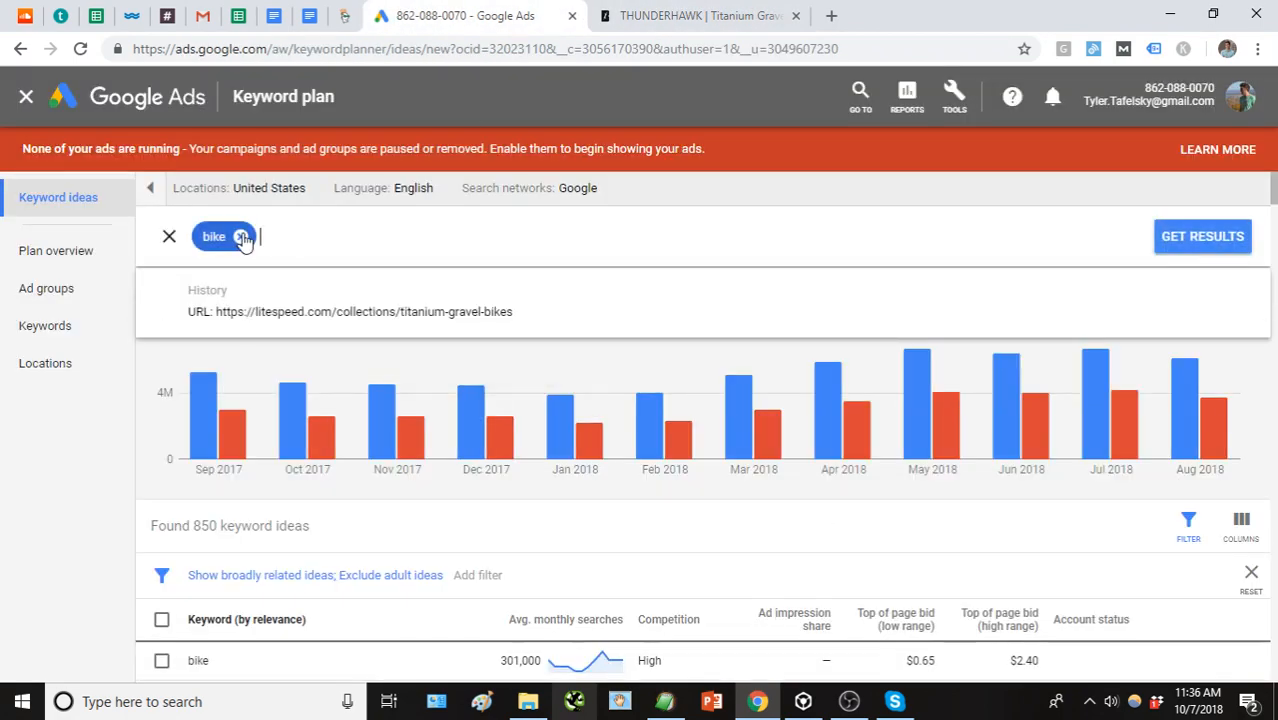
click(240, 236)
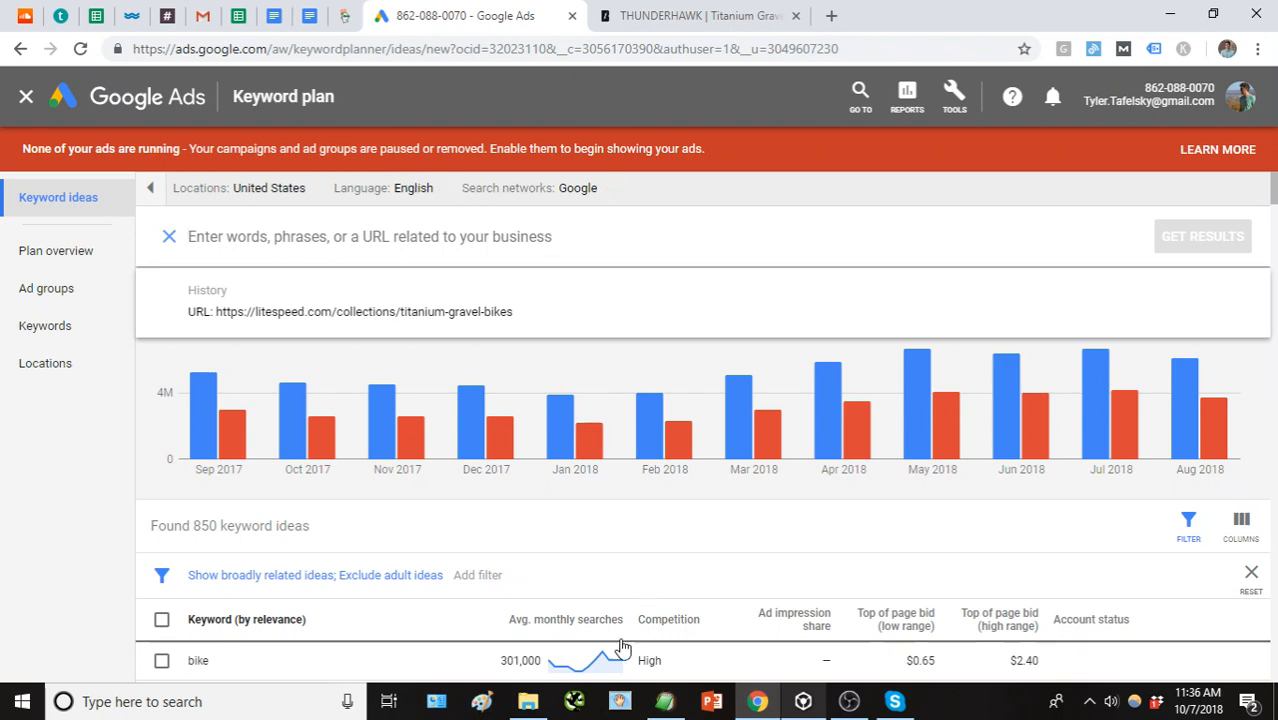
Look over the Thunderhawk product page again and bring up Thunderhawk PPC Keywords.txt in EditPad Pro.
mouse_move(680, 705)
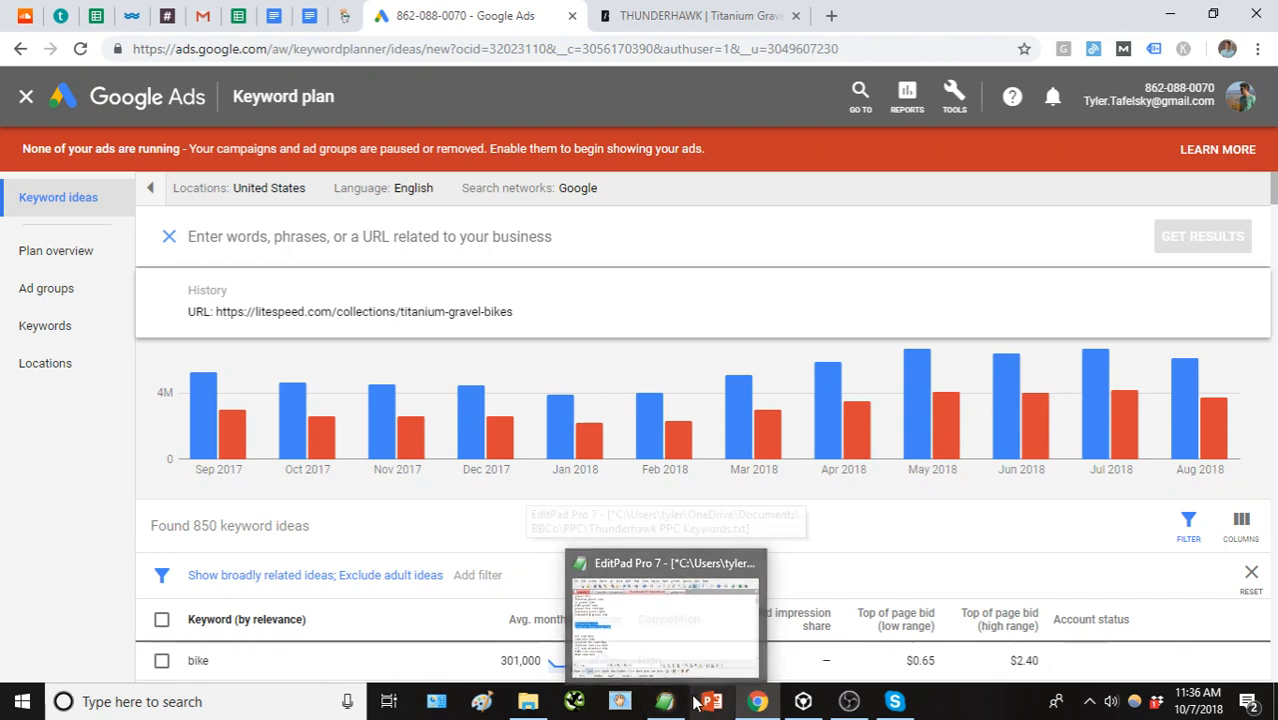
click(700, 15)
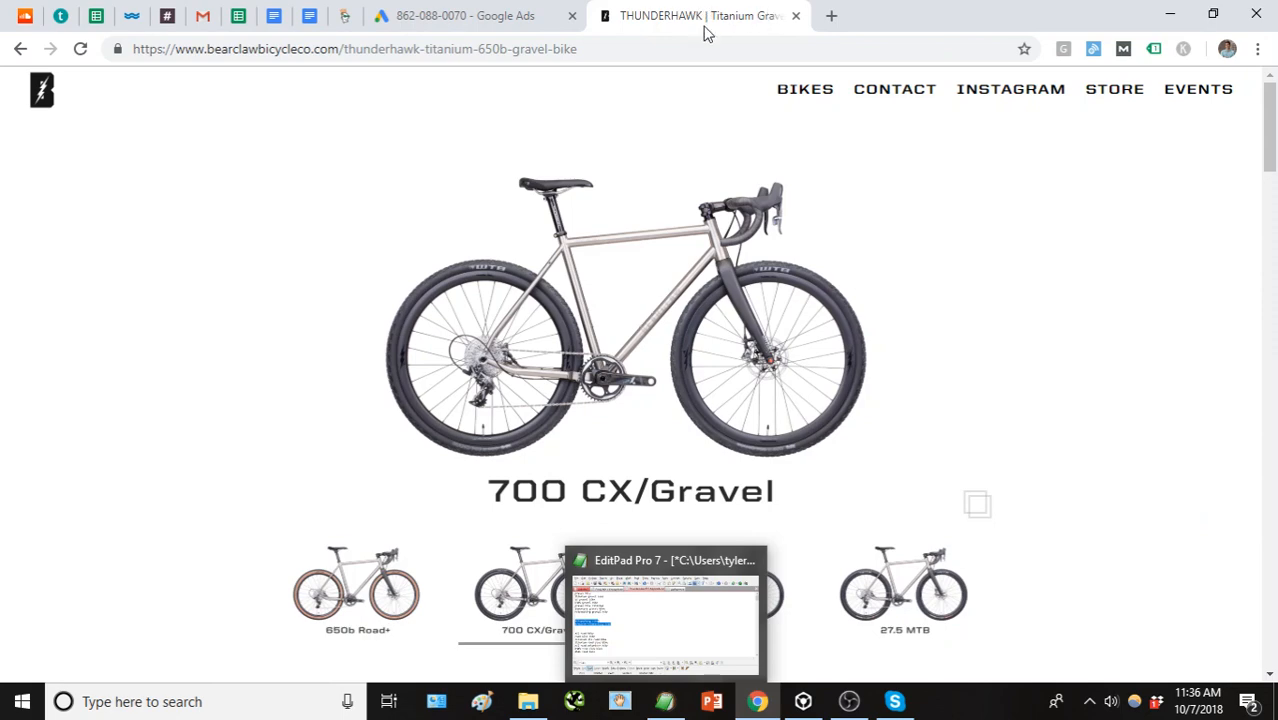
scroll(955, 482, down, 2)
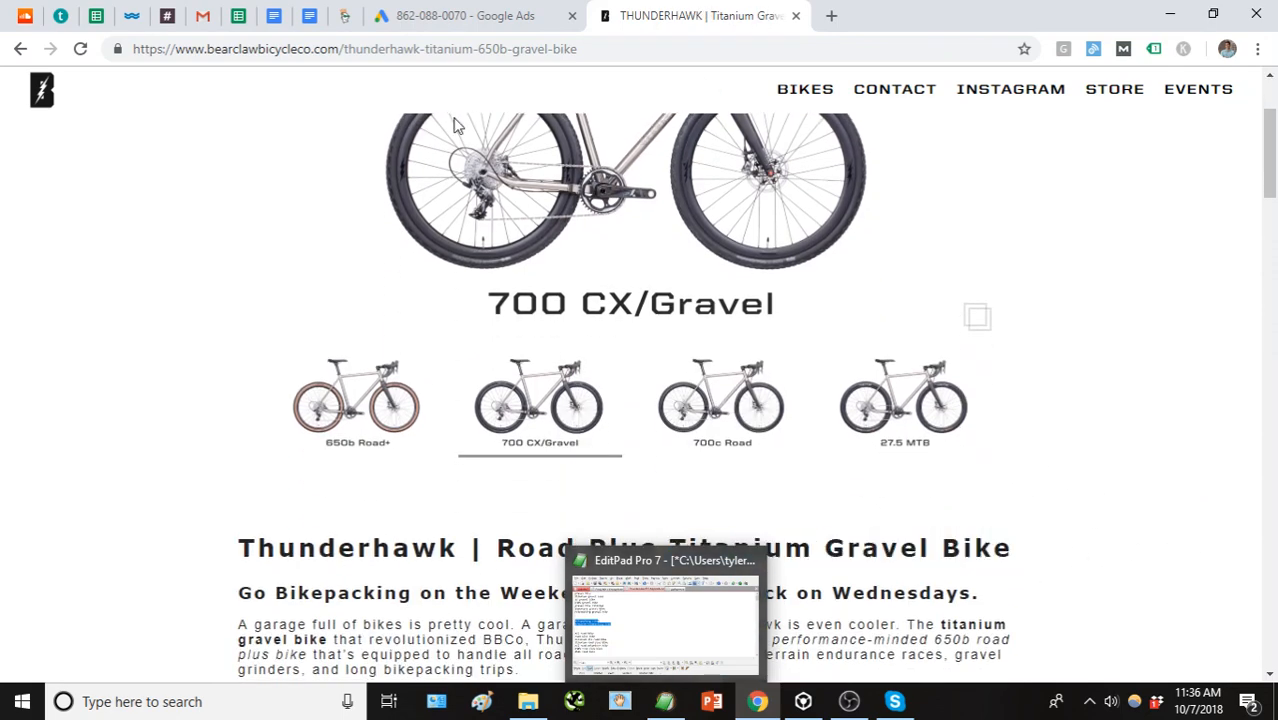
click(530, 12)
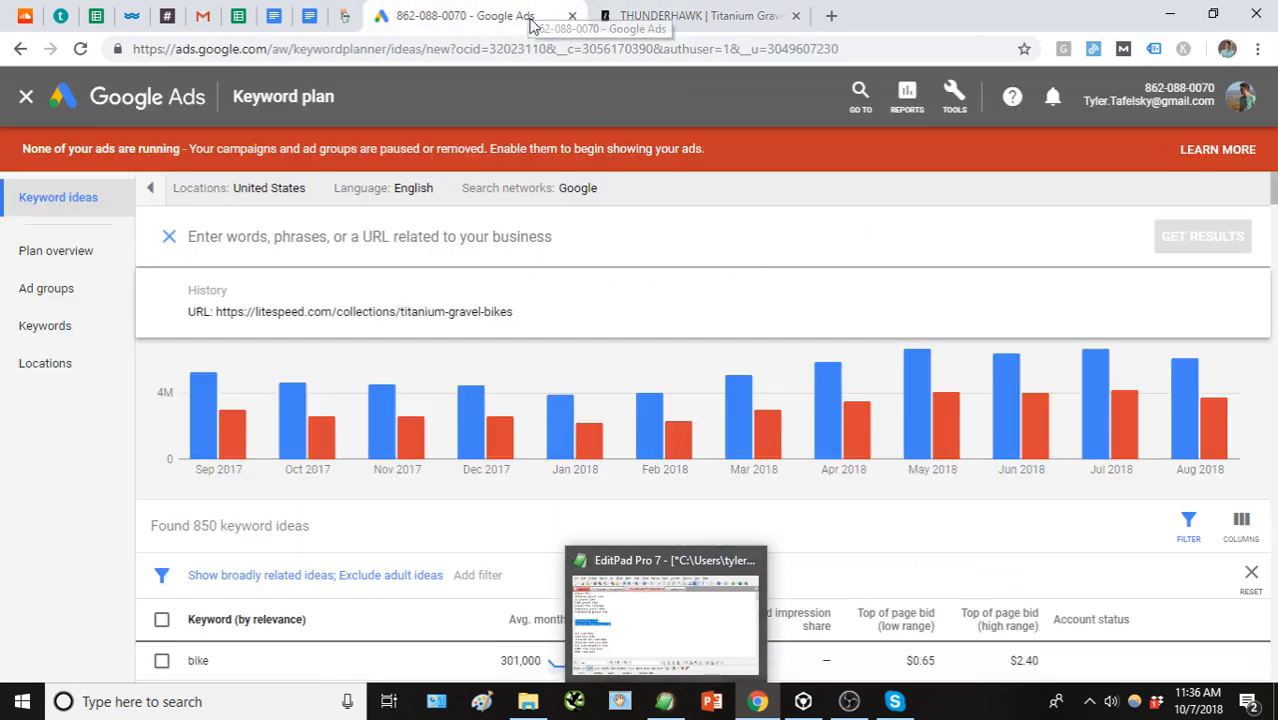
click(664, 700)
click(660, 422)
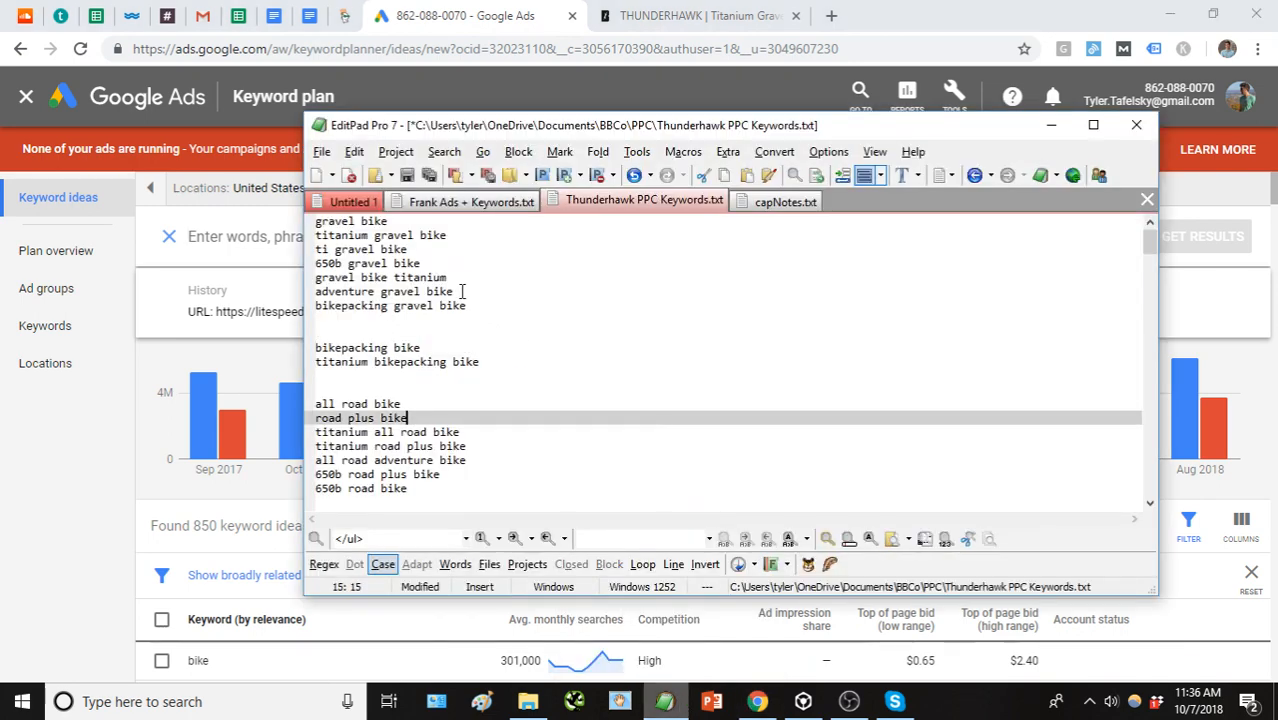
Read through the keyword groups in the text file, comparing the gravel bike, bikepacking bike and all road bike themes.
click(474, 306)
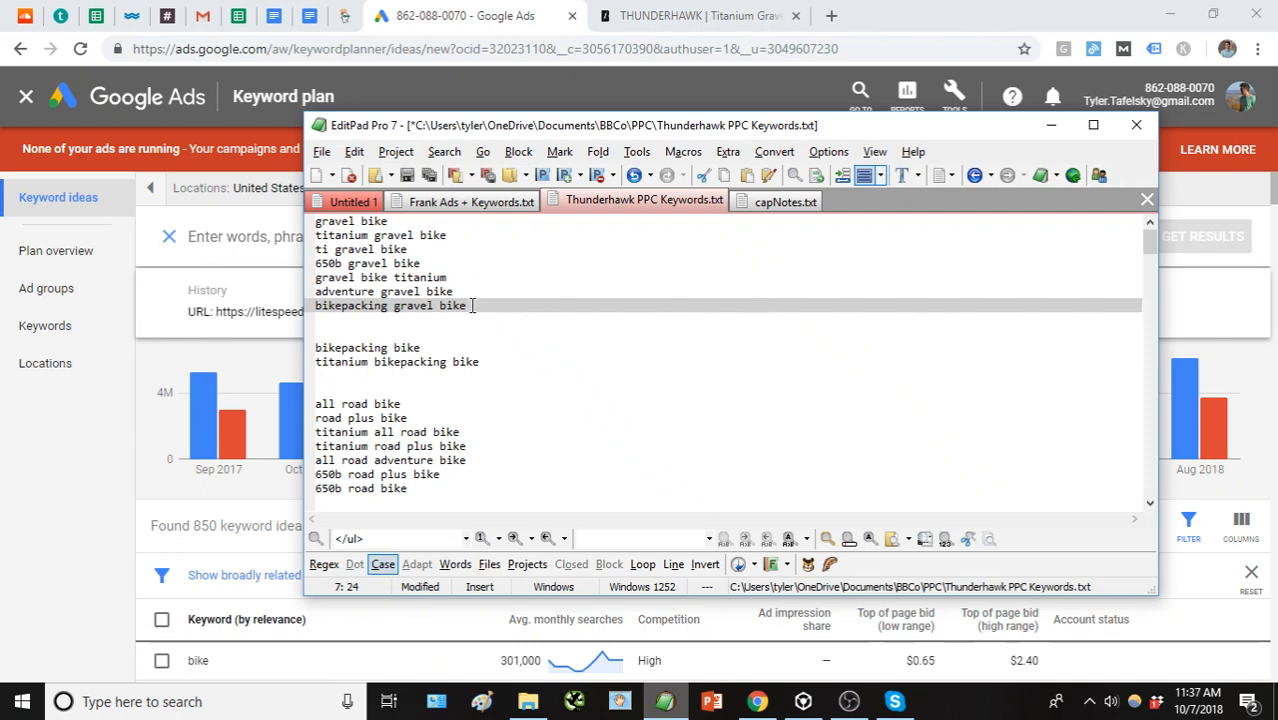
double_click(392, 236)
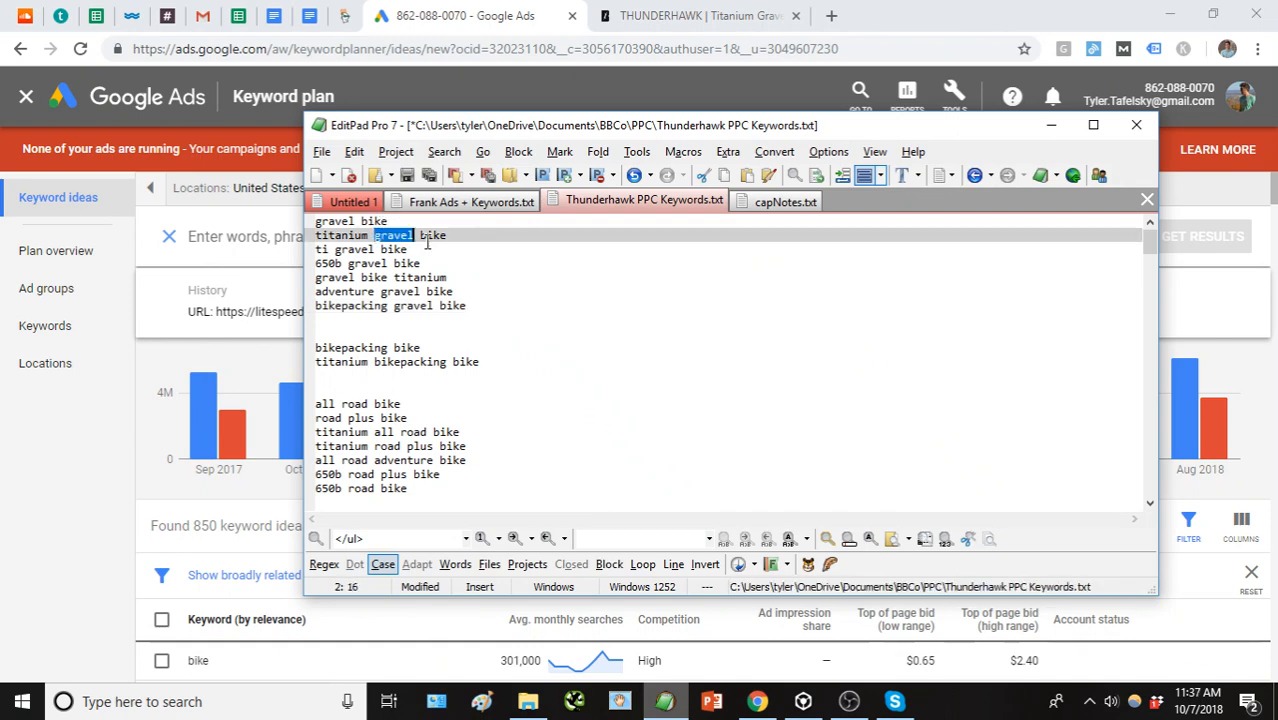
drag(428, 242, 436, 244)
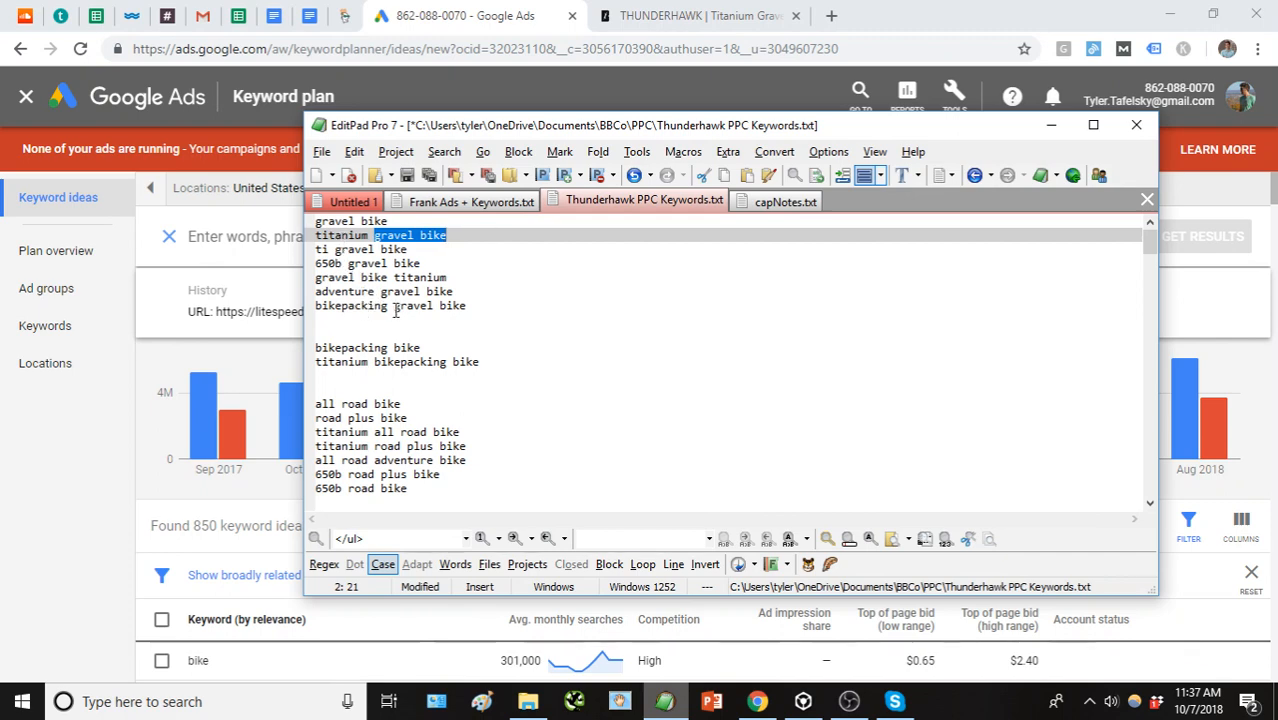
click(472, 309)
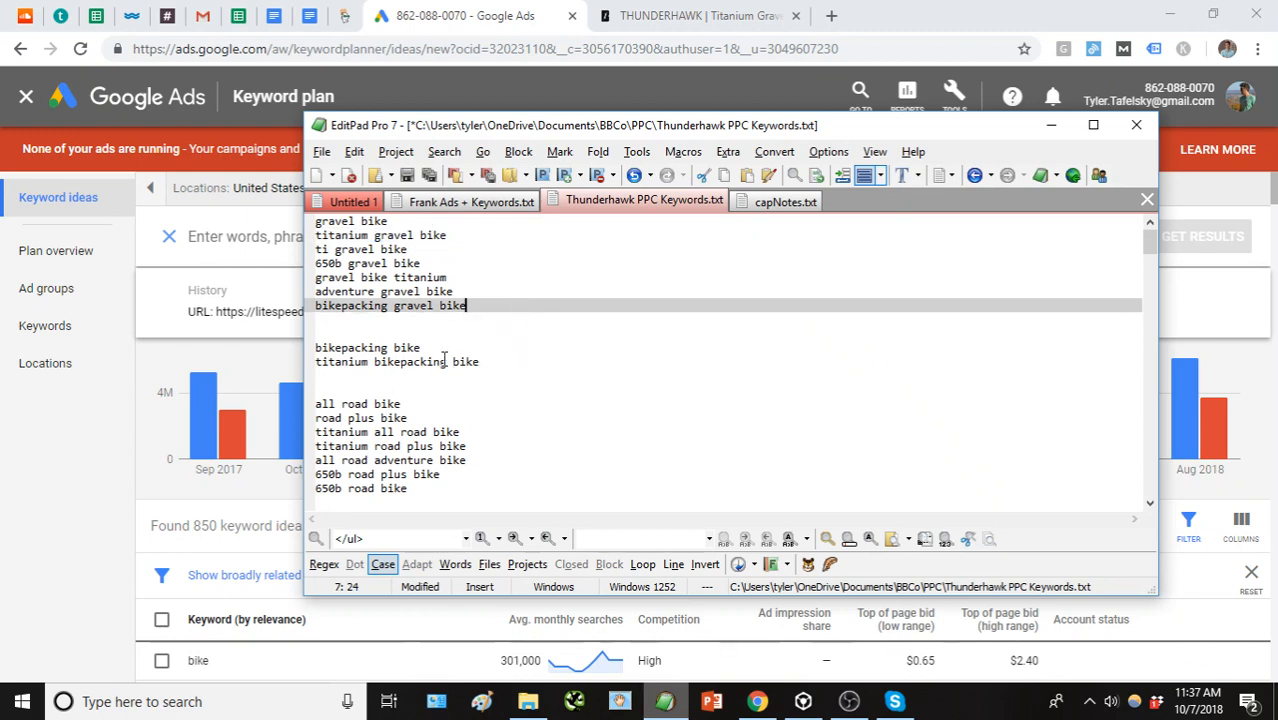
drag(318, 347, 439, 352)
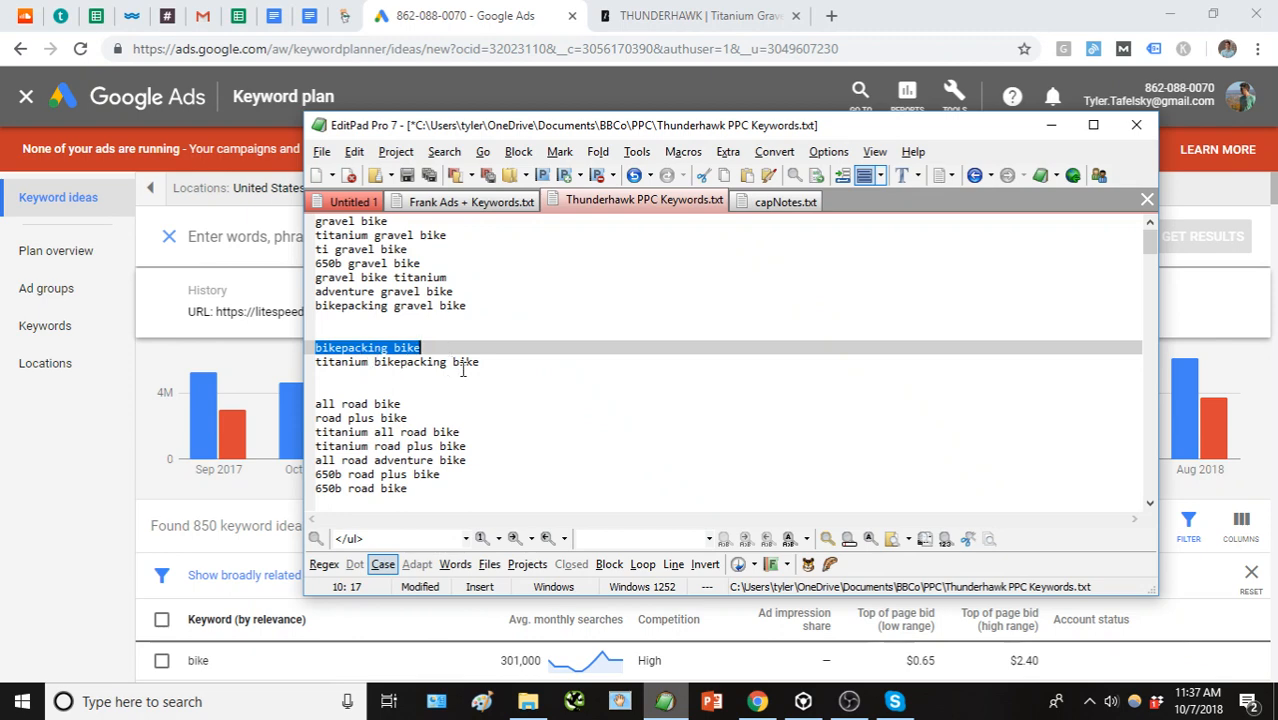
scroll(458, 365, down, 1)
drag(318, 364, 432, 393)
key(Down)
key(Down)
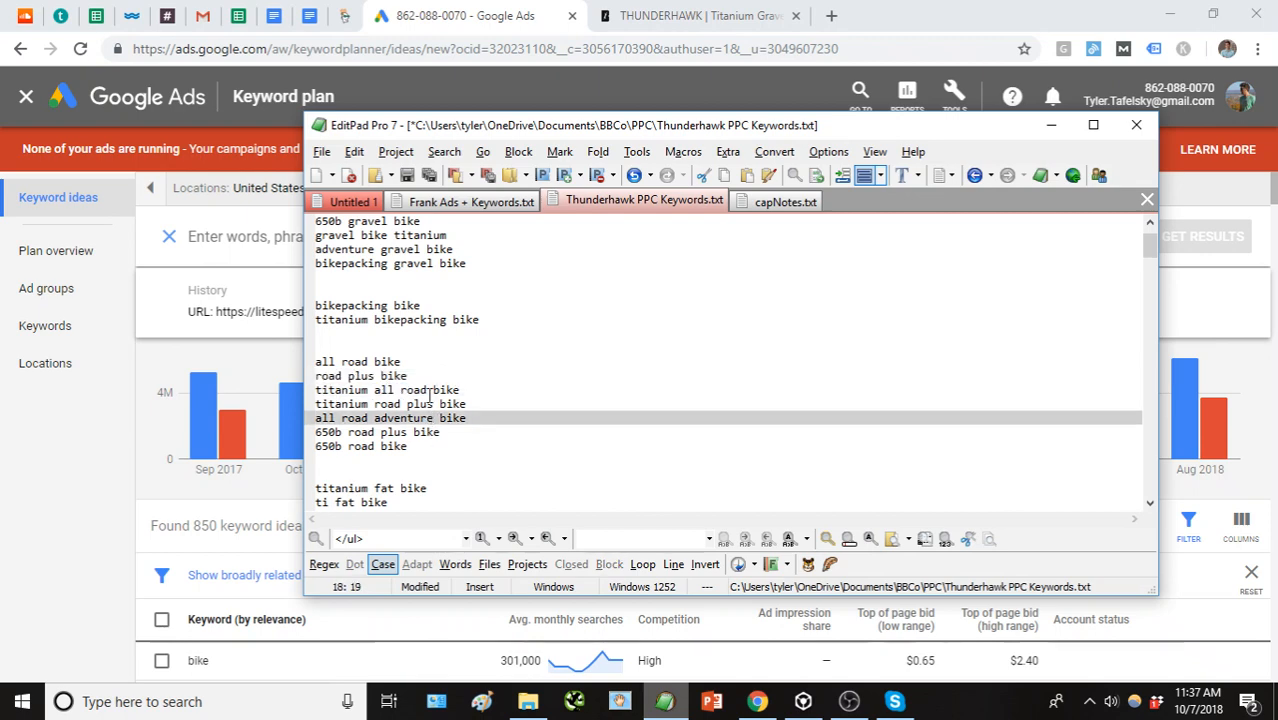
scroll(455, 400, up, 1)
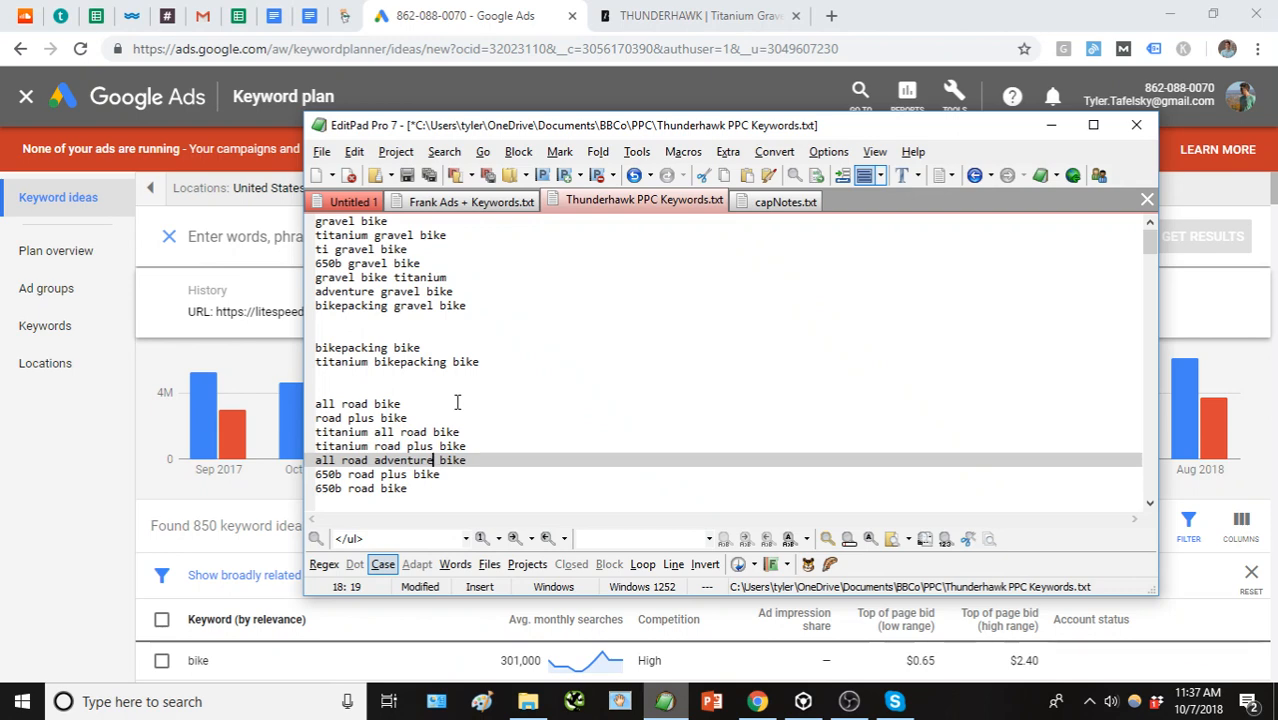
Copy the gravel bike keyword group from the text file, from "gravel bike" through "bikepacking gravel bike".
drag(486, 297, 316, 218)
key(ctrl+c)
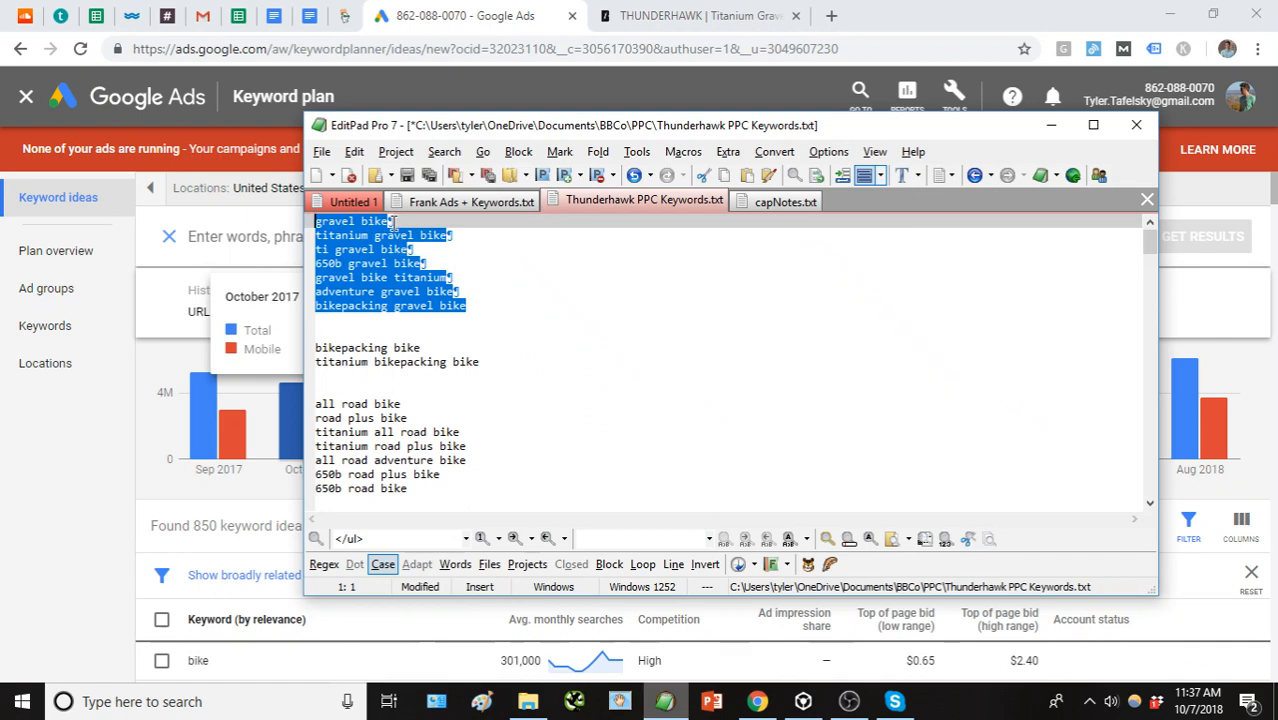
click(400, 222)
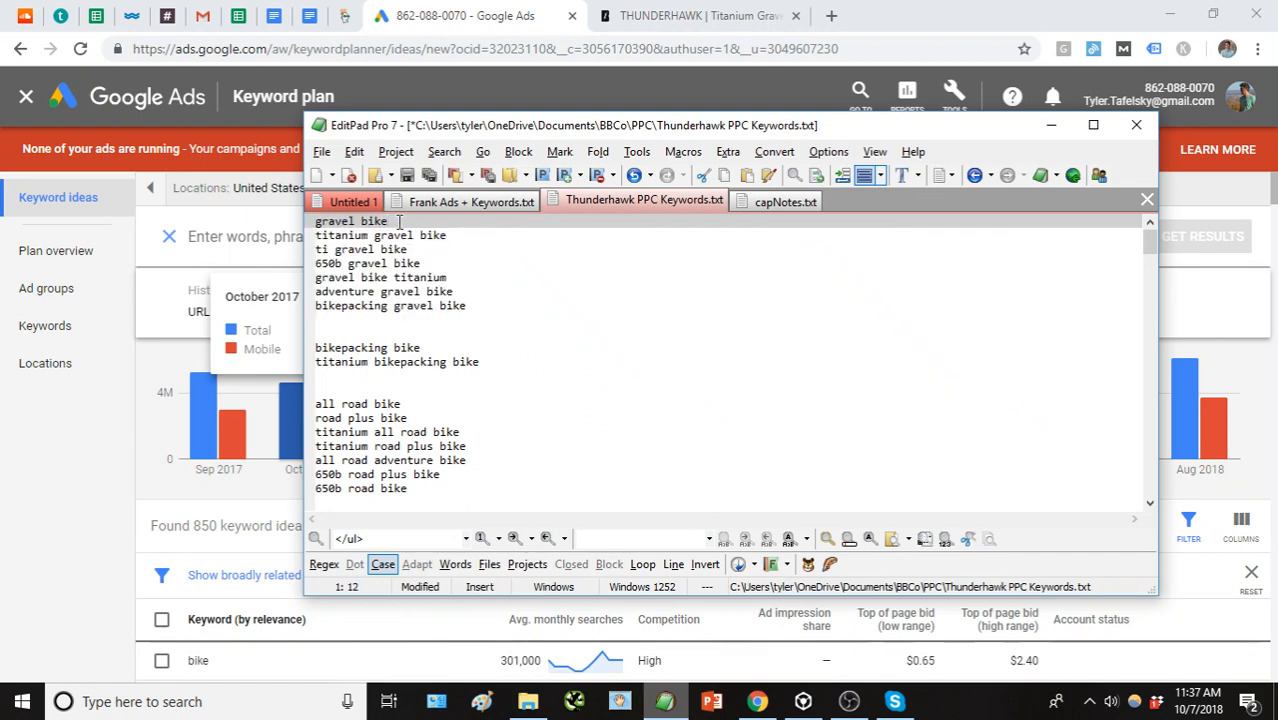
drag(388, 221, 323, 221)
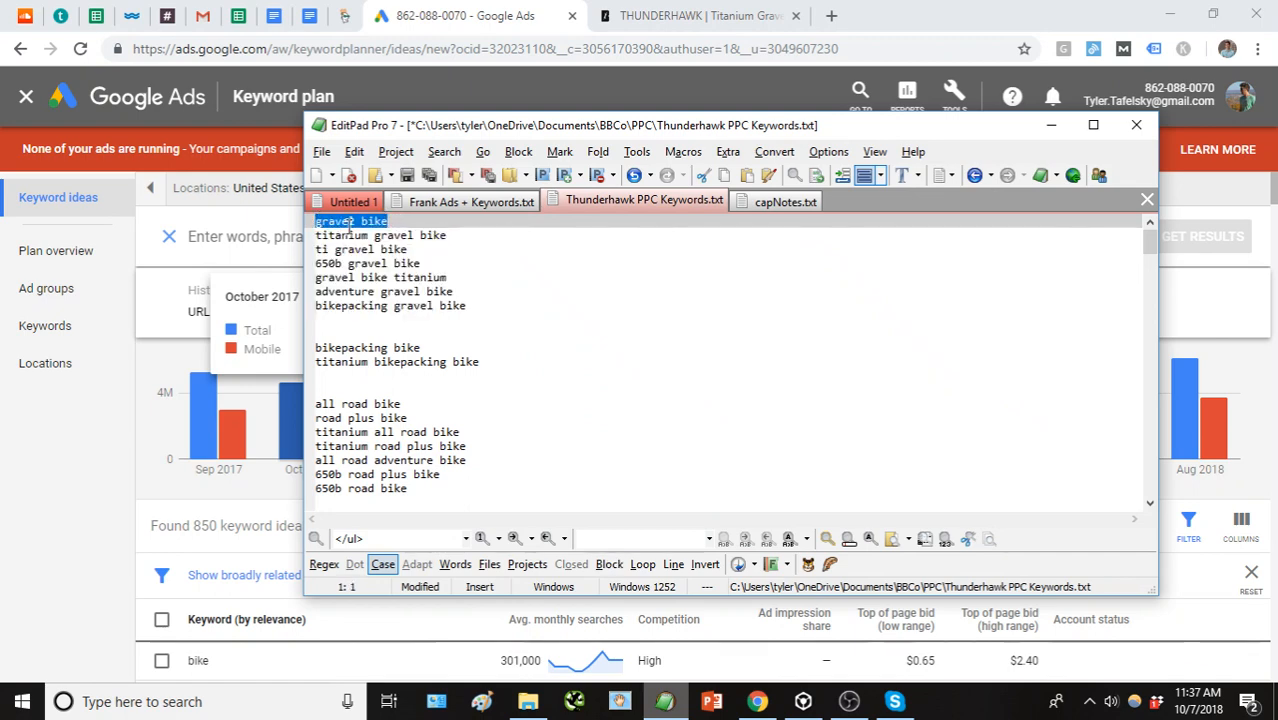
click(398, 221)
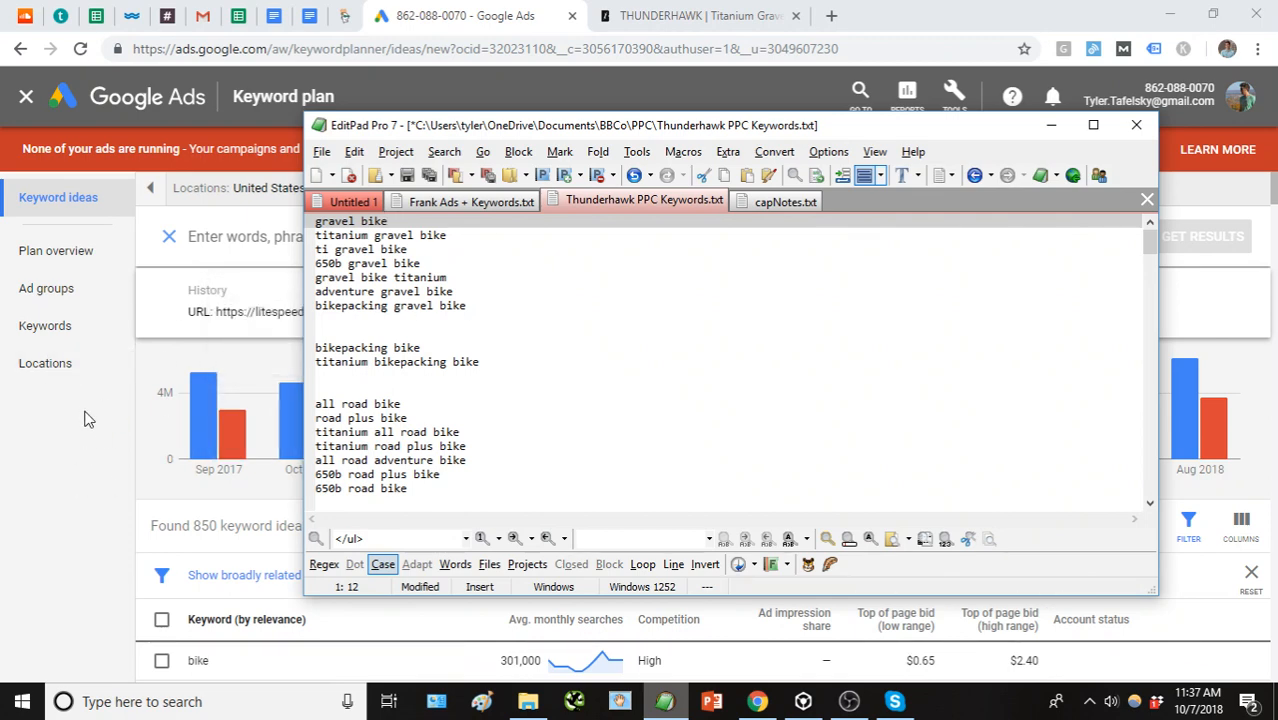
Switch to Google Ads, paste the copied gravel bike keywords into the keyword ideas search and get the results.
click(285, 266)
click(327, 237)
key(ctrl+v)
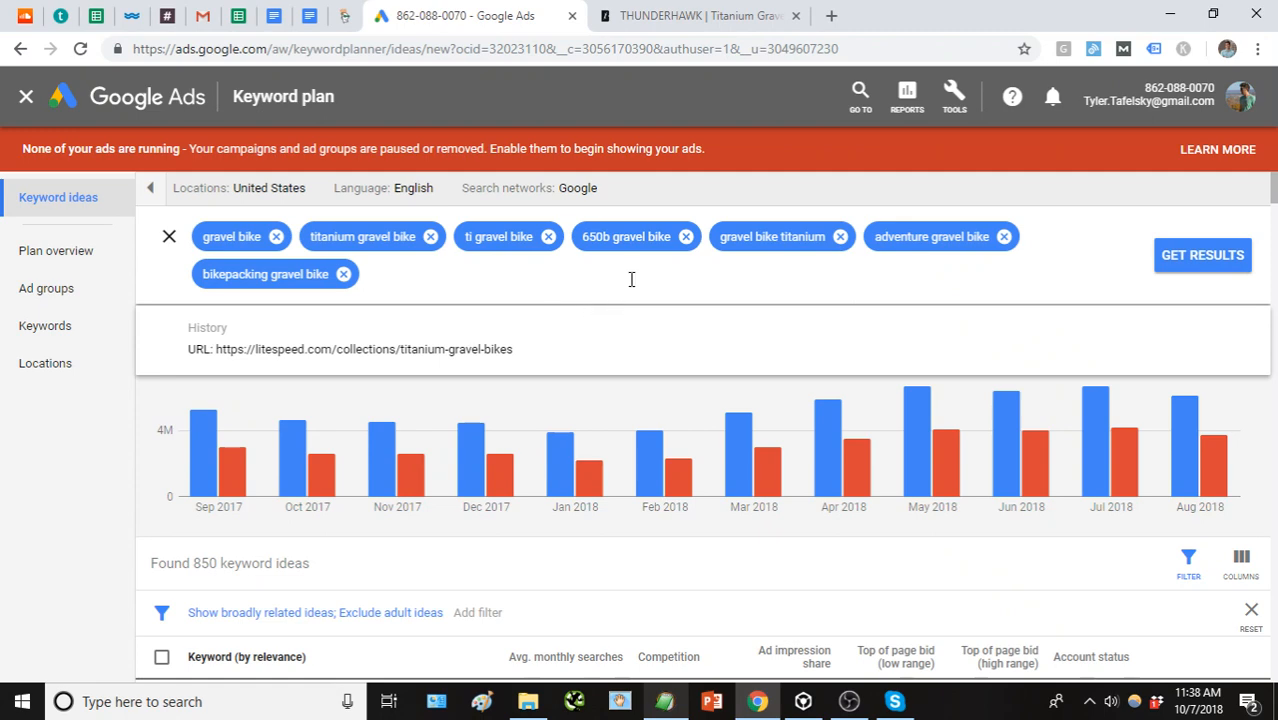
click(1202, 254)
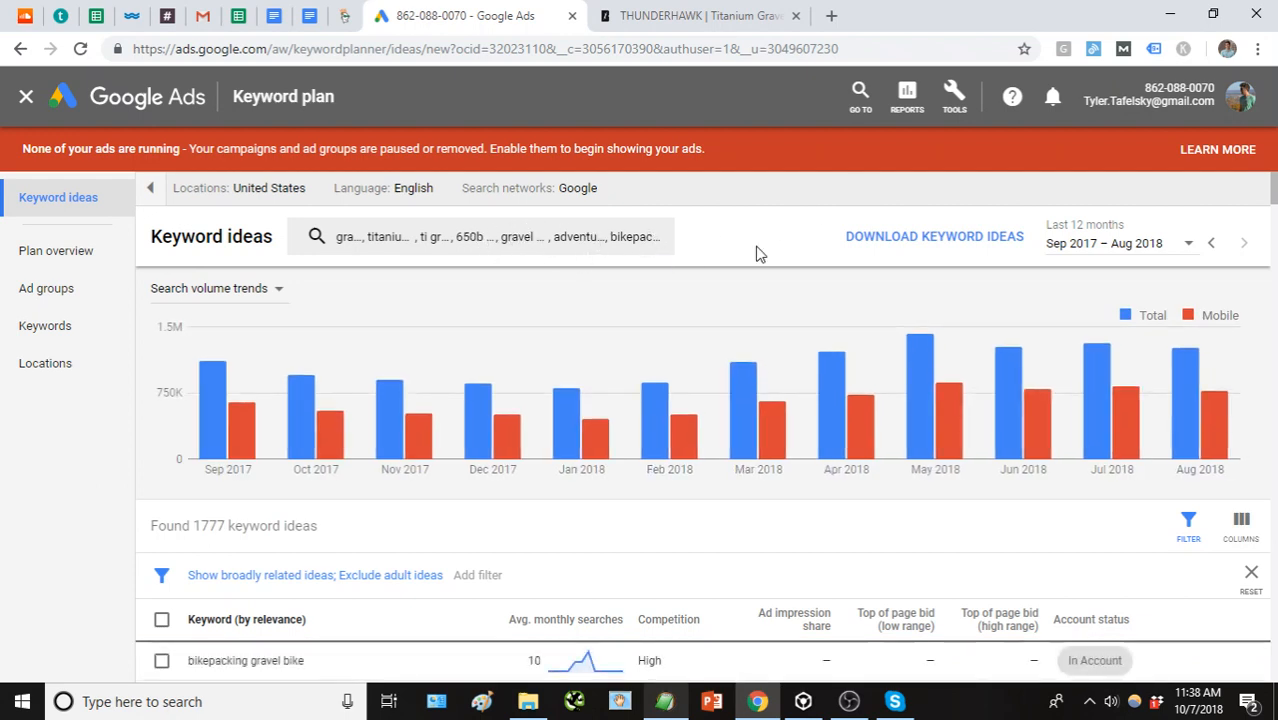
Examine the search volume trends and top keyword ideas, checking them against the gravel bike group in EditPad Pro.
scroll(600, 285, down, 1)
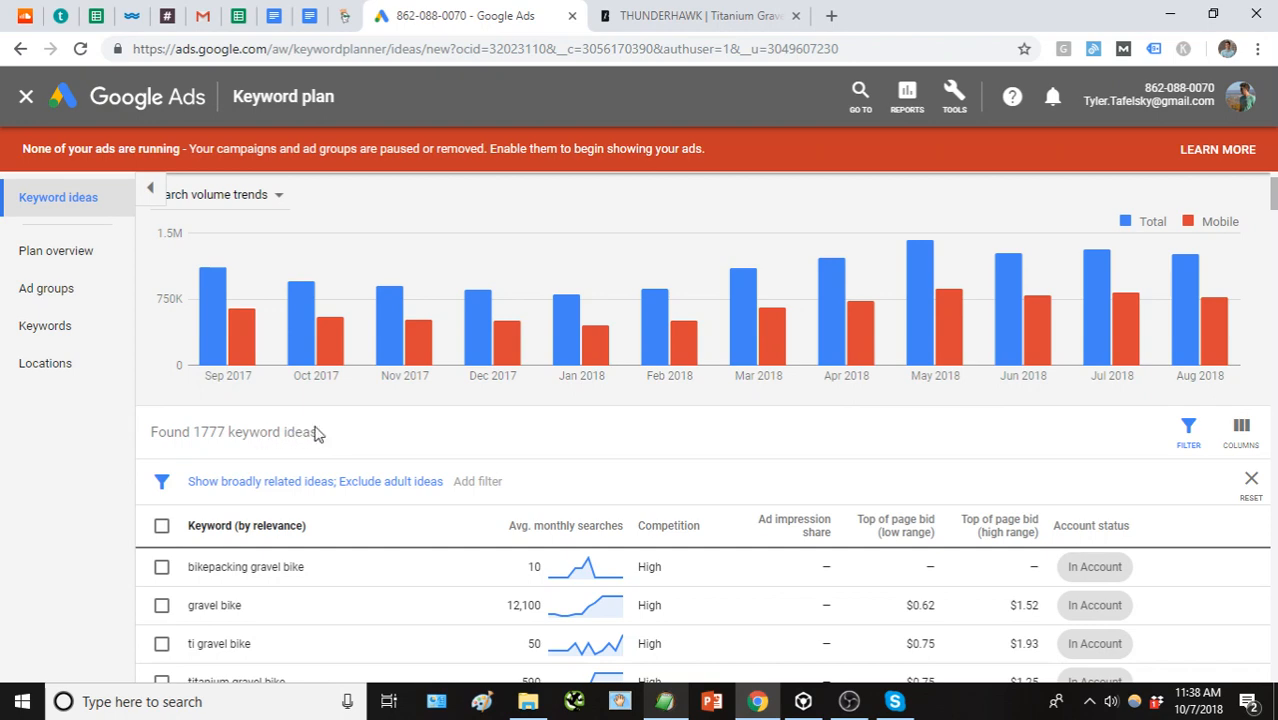
scroll(682, 290, up, 1)
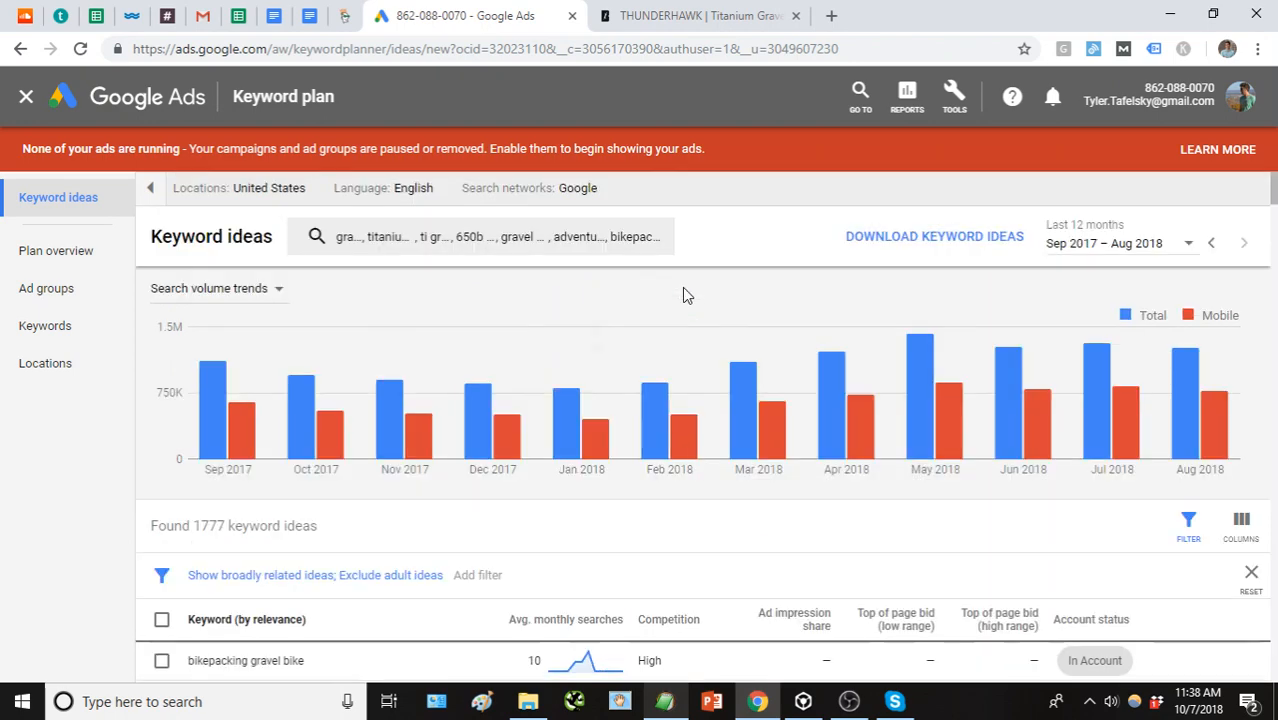
scroll(310, 380, down, 3)
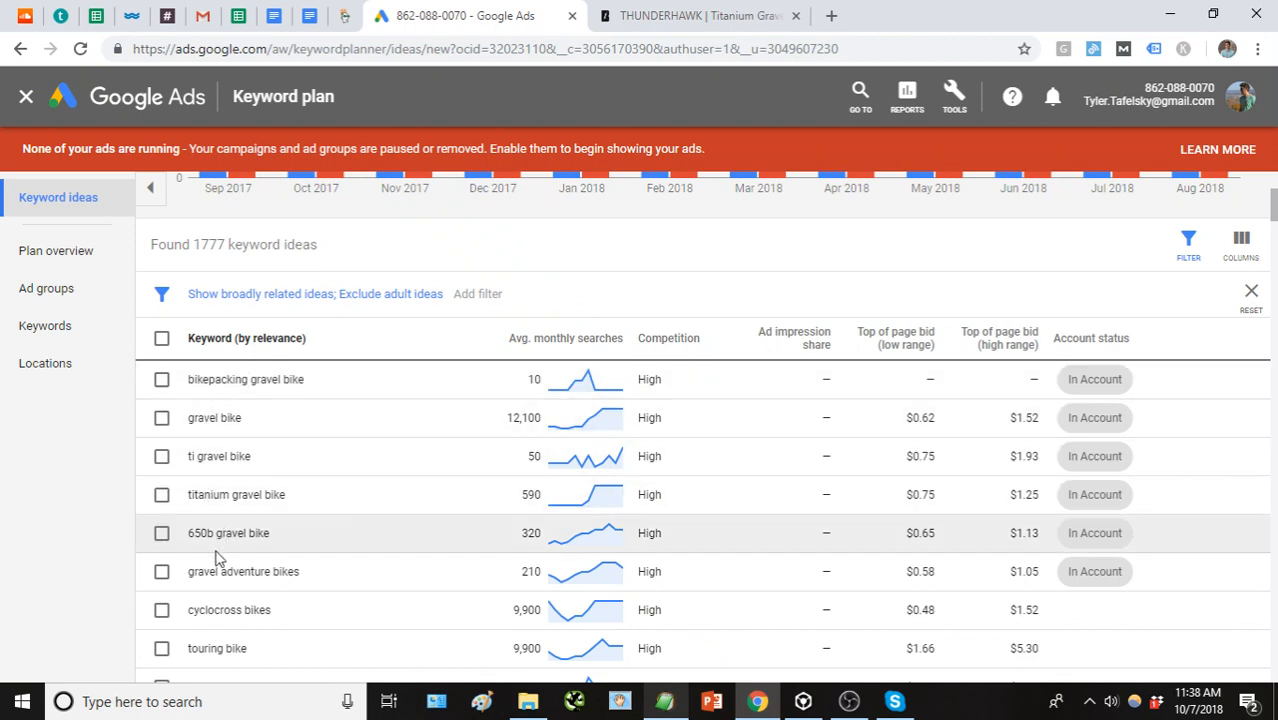
click(664, 701)
drag(474, 306, 300, 215)
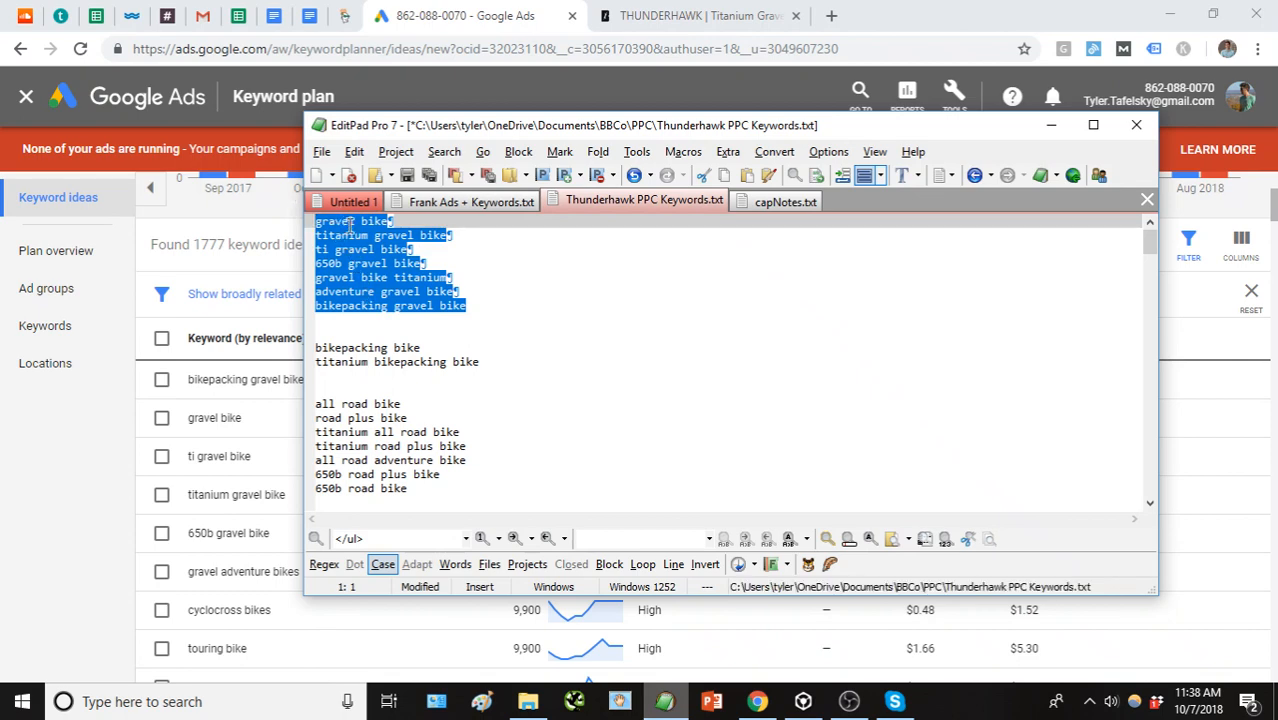
click(414, 263)
click(34, 362)
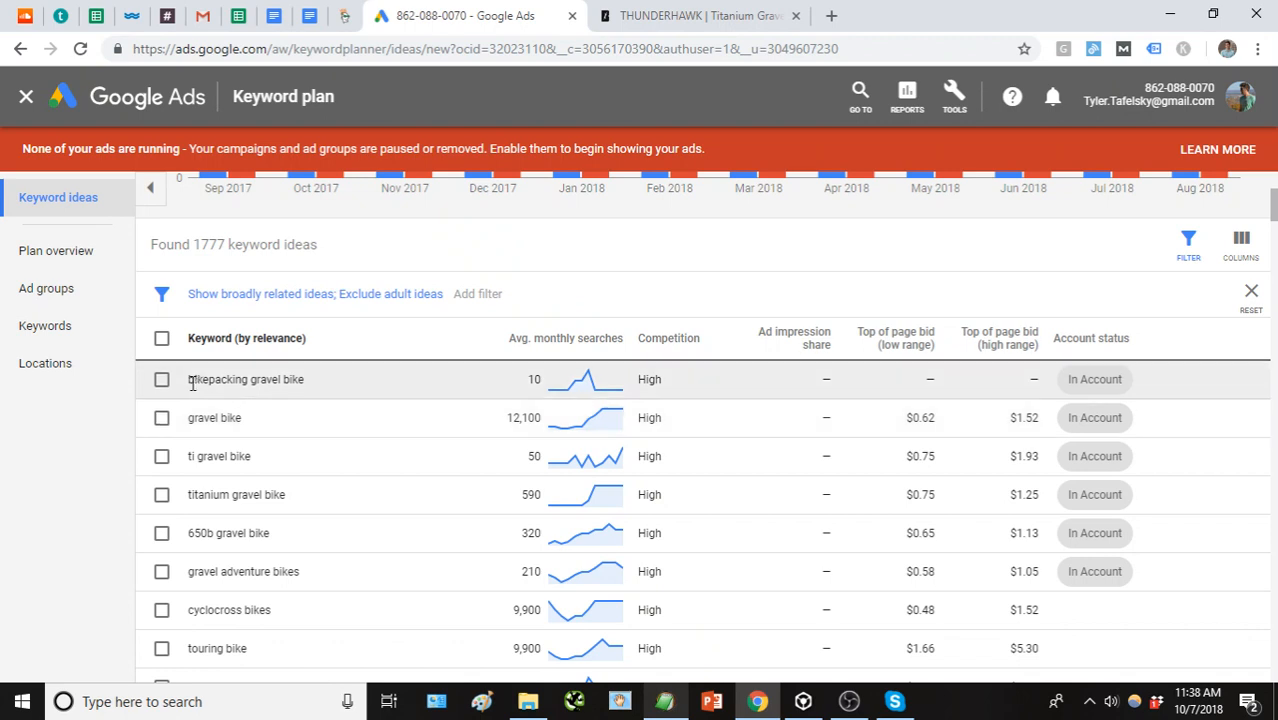
Select the keyword ideas "bikepacking gravel bike", "gravel bike", "ti gravel bike", "titanium gravel bike", "650b gravel bike" and "gravel adventure bikes".
click(161, 379)
click(161, 418)
click(161, 457)
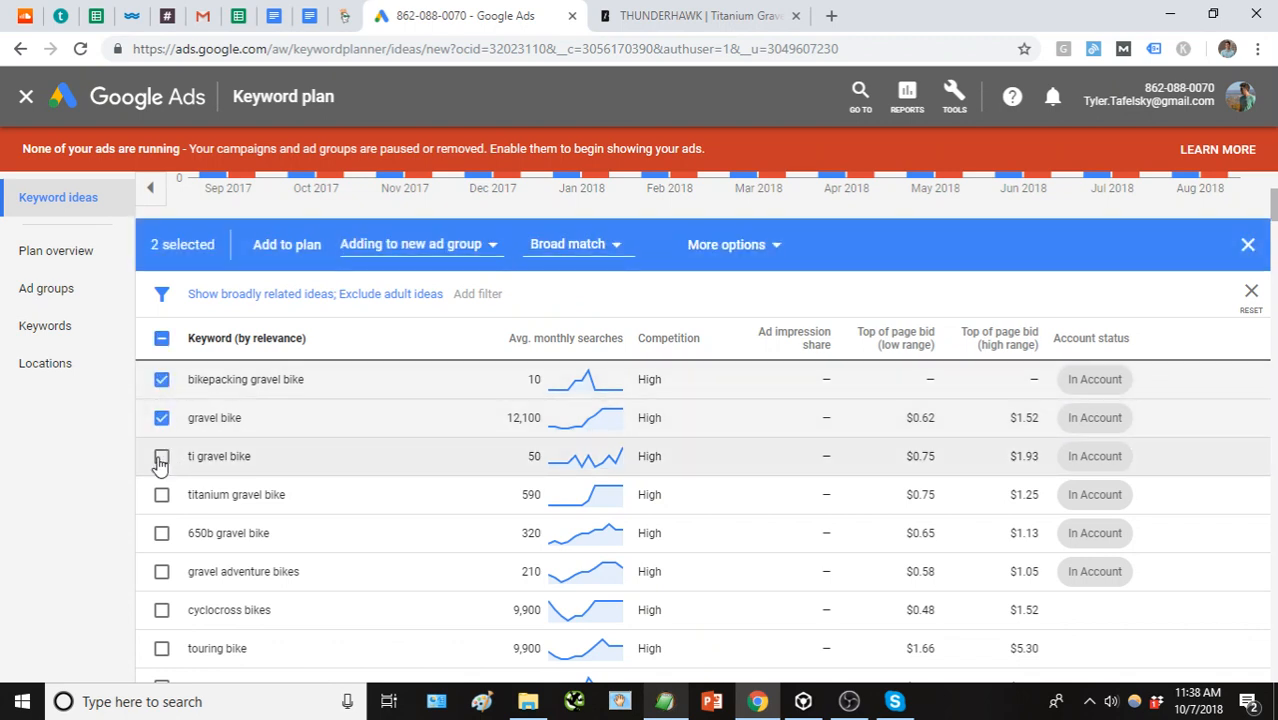
click(162, 495)
click(162, 534)
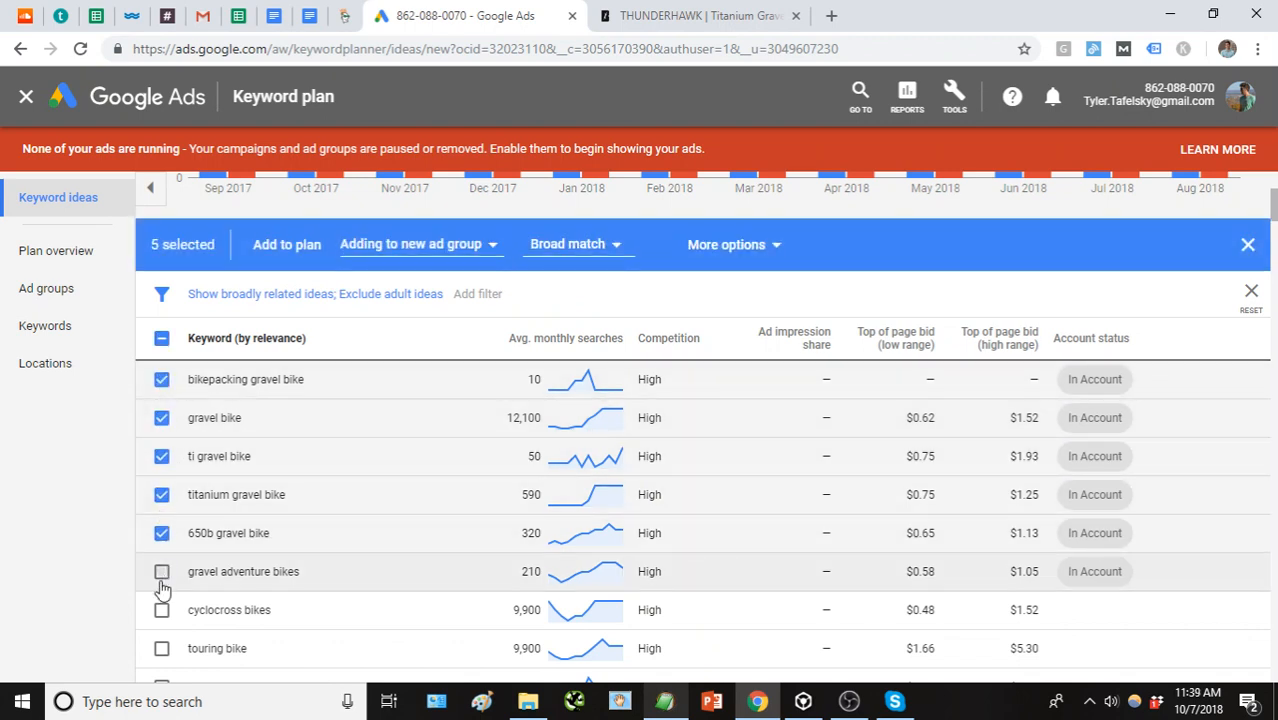
click(161, 571)
Review the remaining keyword ideas, such as "cyclocross bikes", "titanium bike" and "best gravel bikes", for relevance.
scroll(293, 535, down, 1)
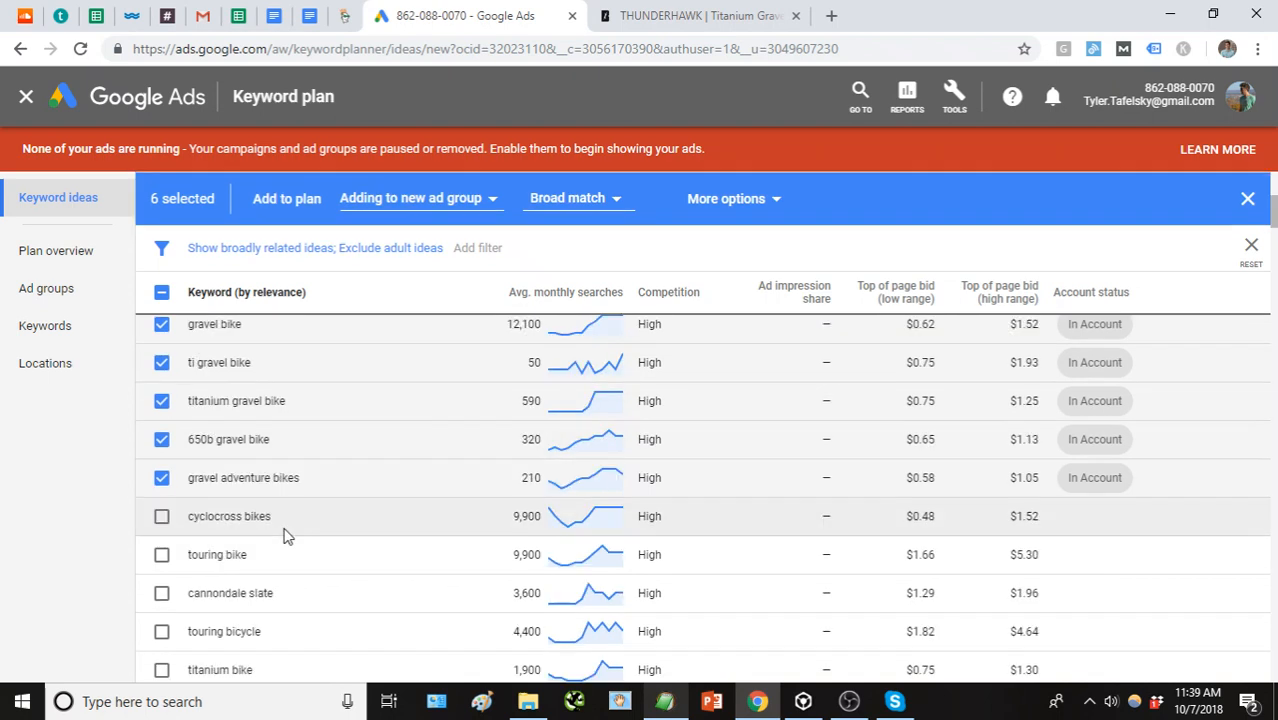
scroll(288, 534, down, 1)
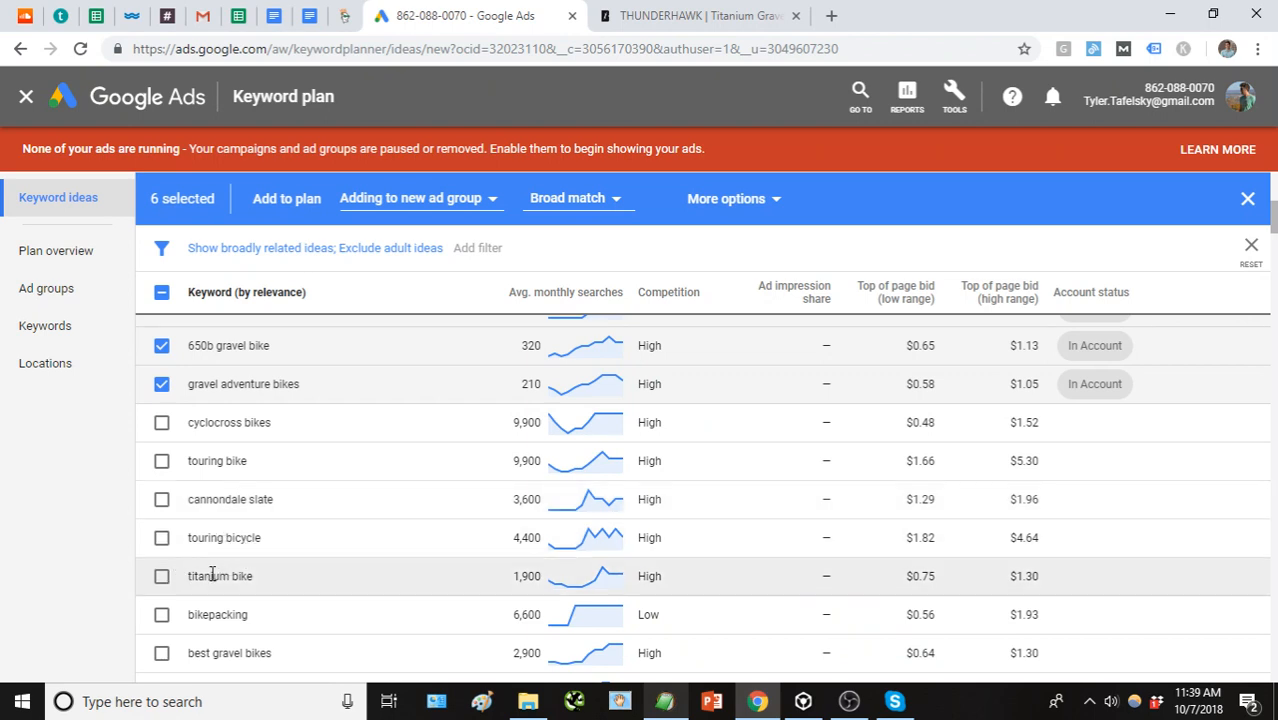
scroll(175, 588, down, 1)
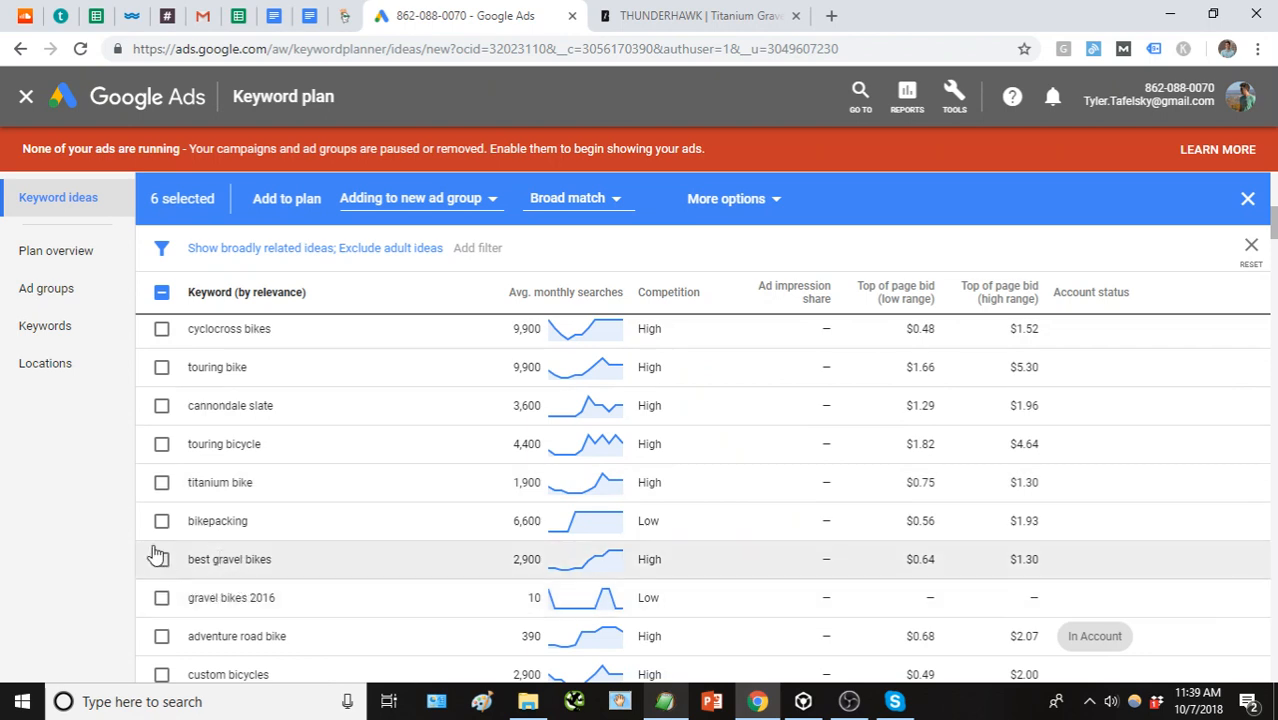
scroll(224, 418, up, 3)
scroll(224, 418, up, 2)
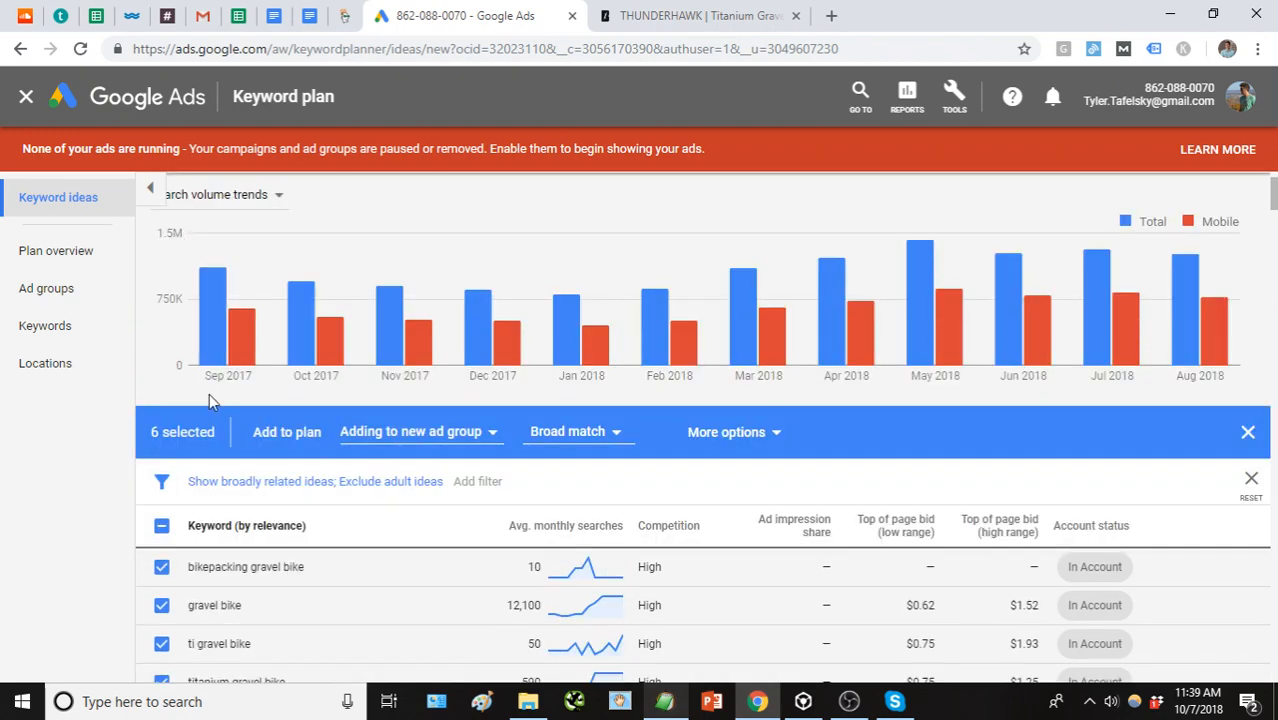
Clear the selection of keyword ideas and restrict the results filter to closely related ideas.
click(161, 528)
click(161, 528)
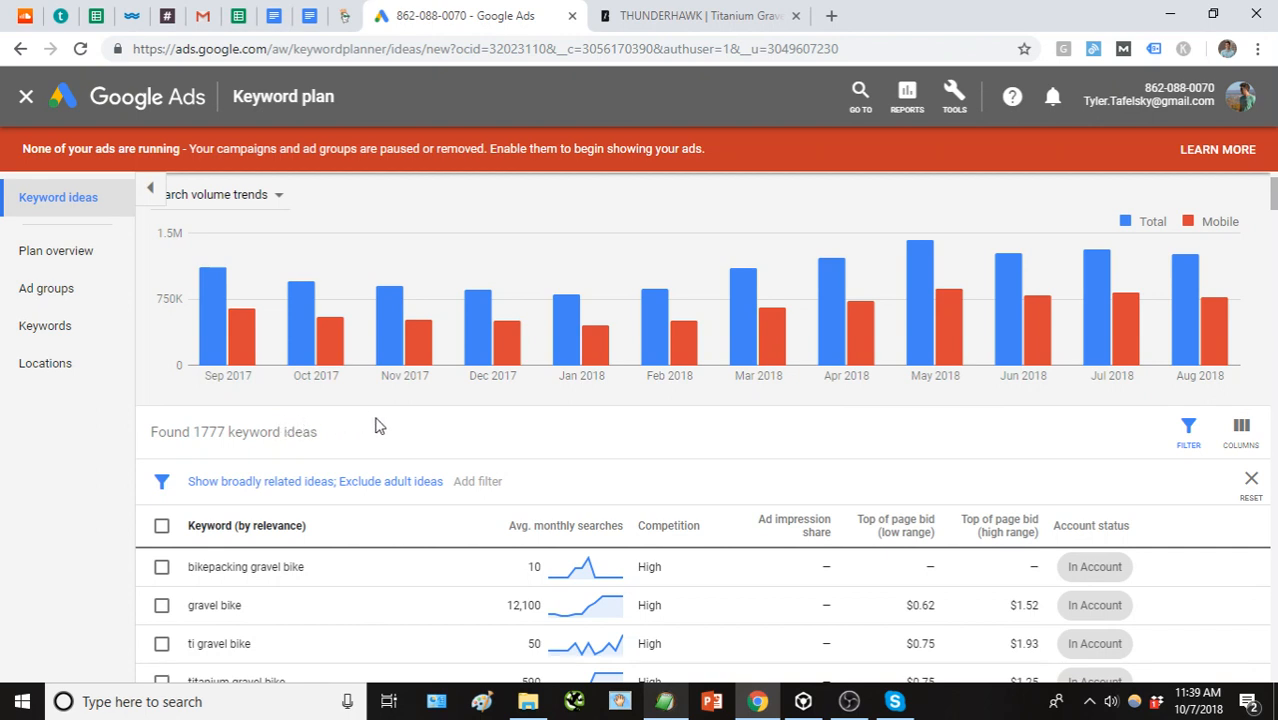
click(288, 490)
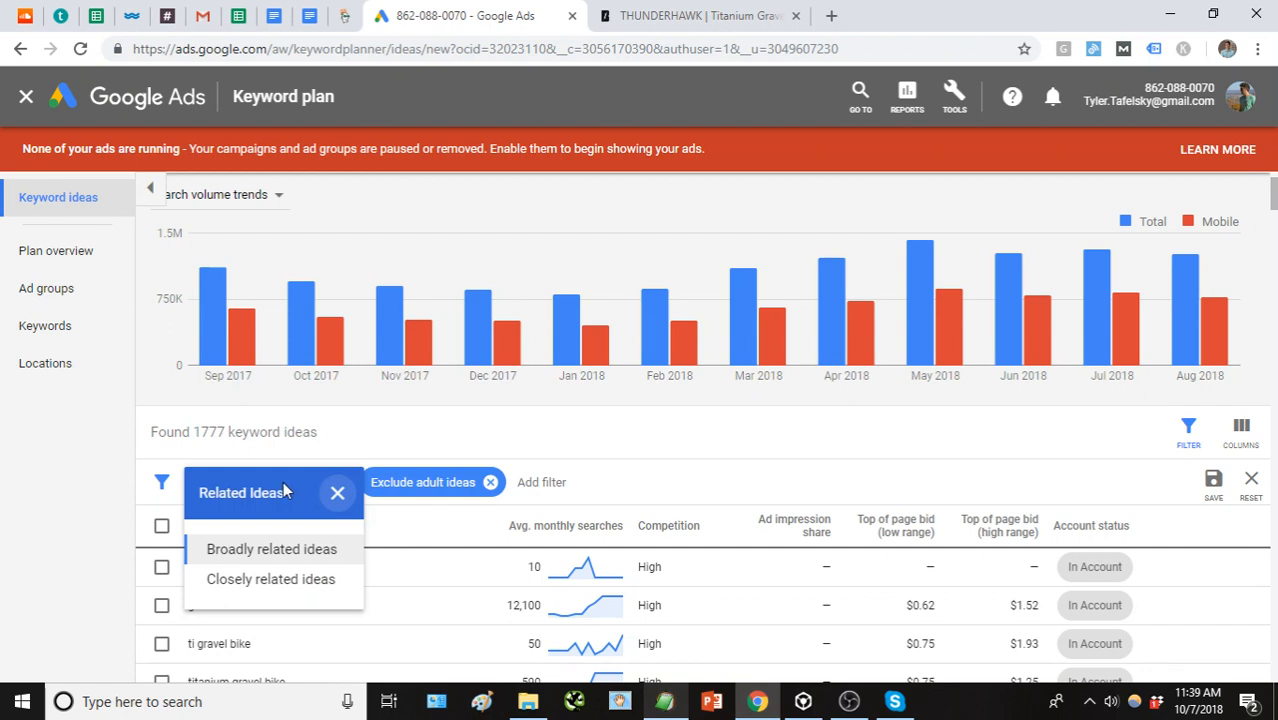
click(297, 581)
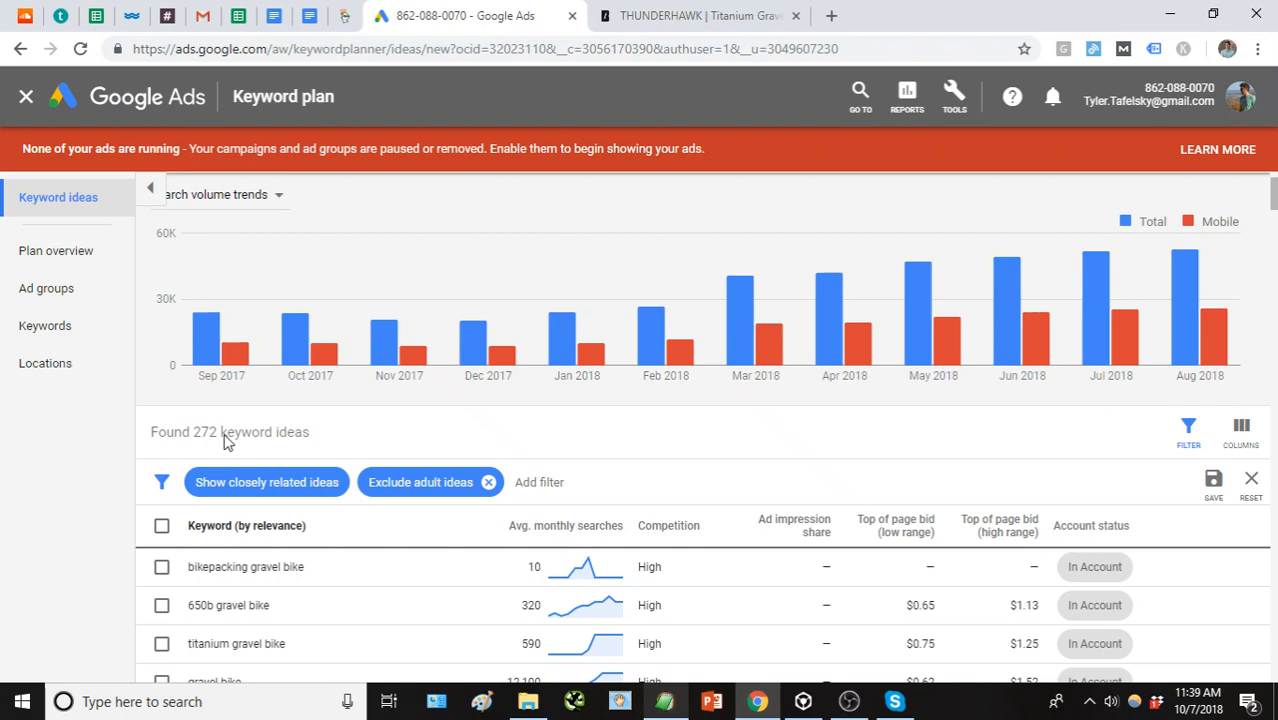
Review the closely related keyword ideas, such as "gravel bike", "carbon gravel bike" and "steel gravel bike", for relevance.
scroll(210, 400, down, 1)
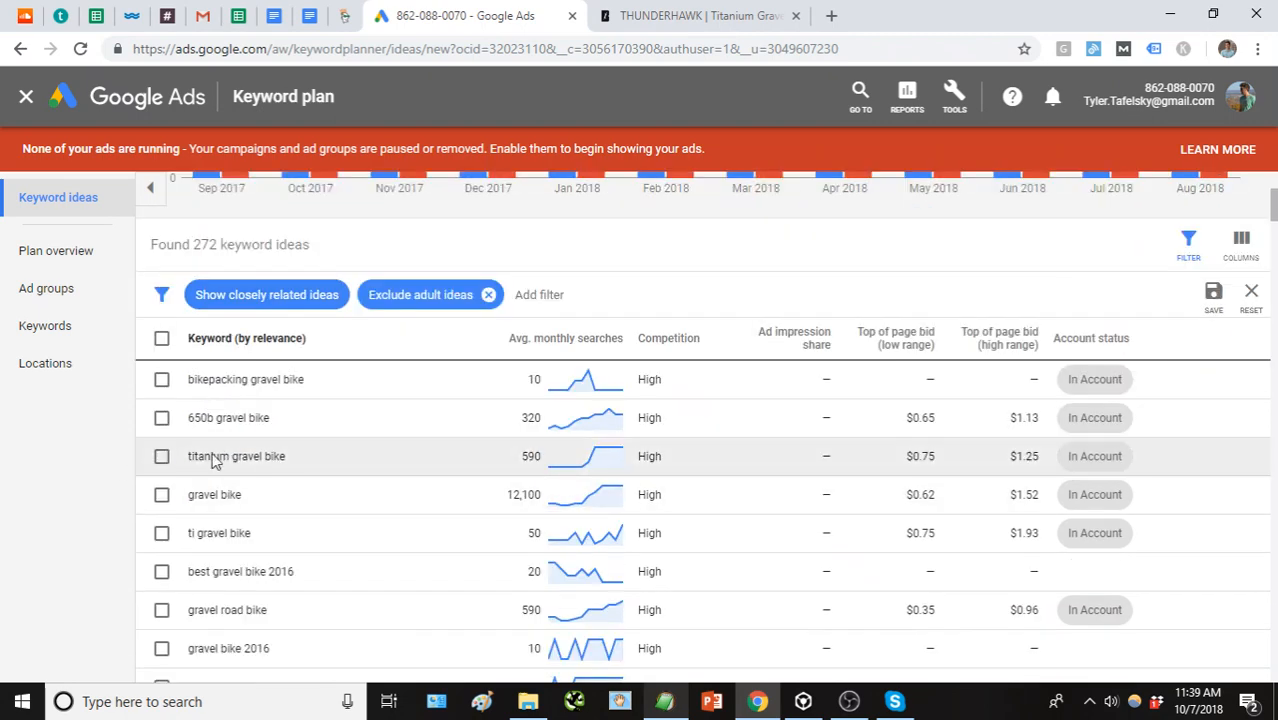
scroll(216, 480, down, 1)
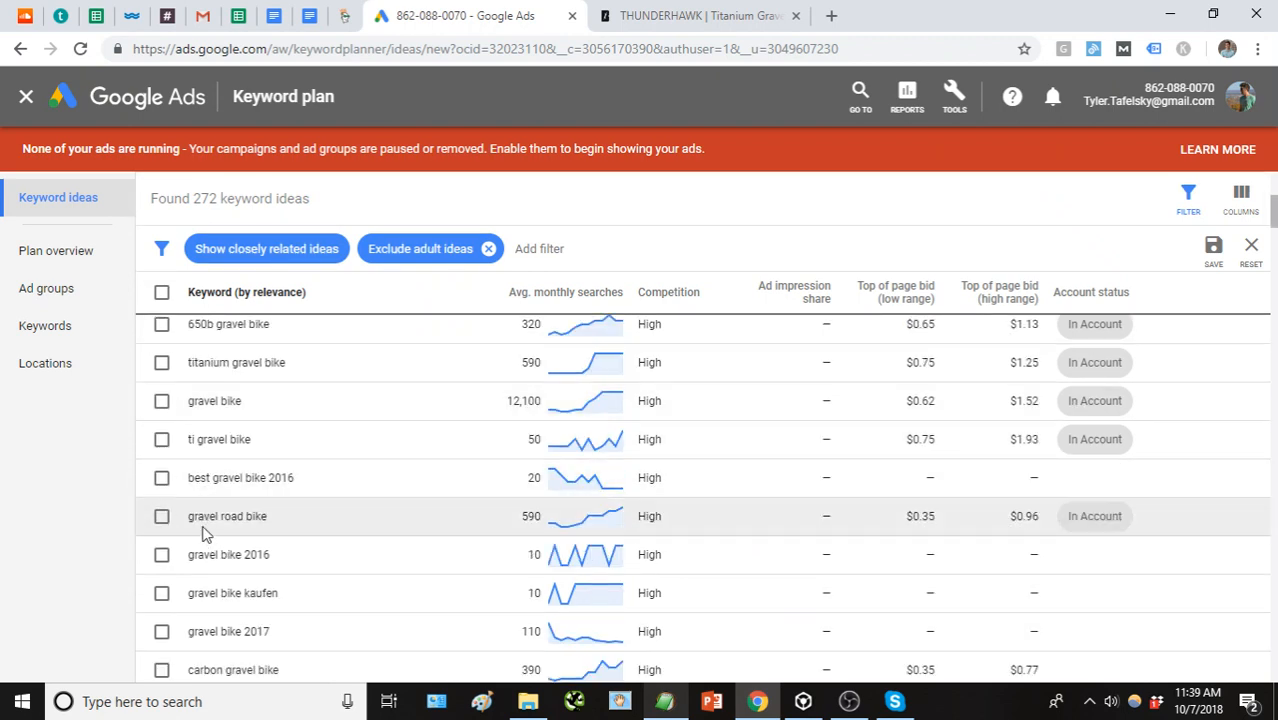
drag(248, 403, 192, 400)
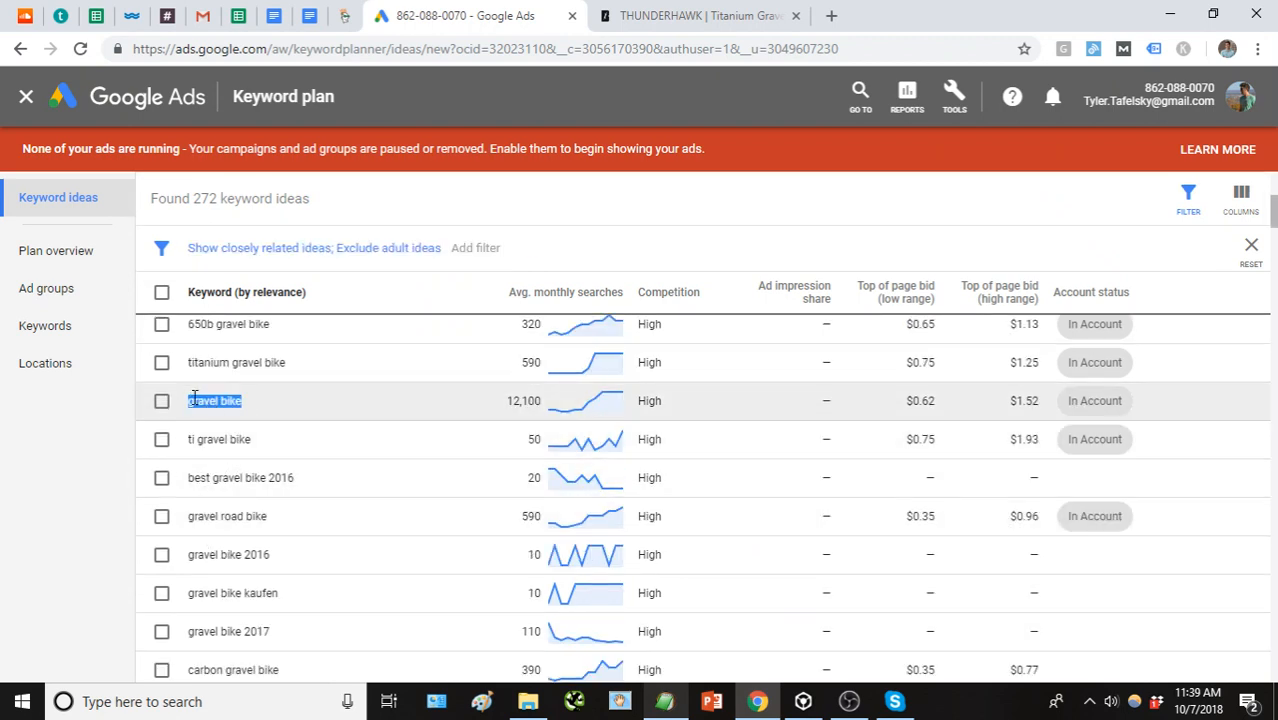
scroll(211, 390, up, 1)
scroll(200, 460, down, 3)
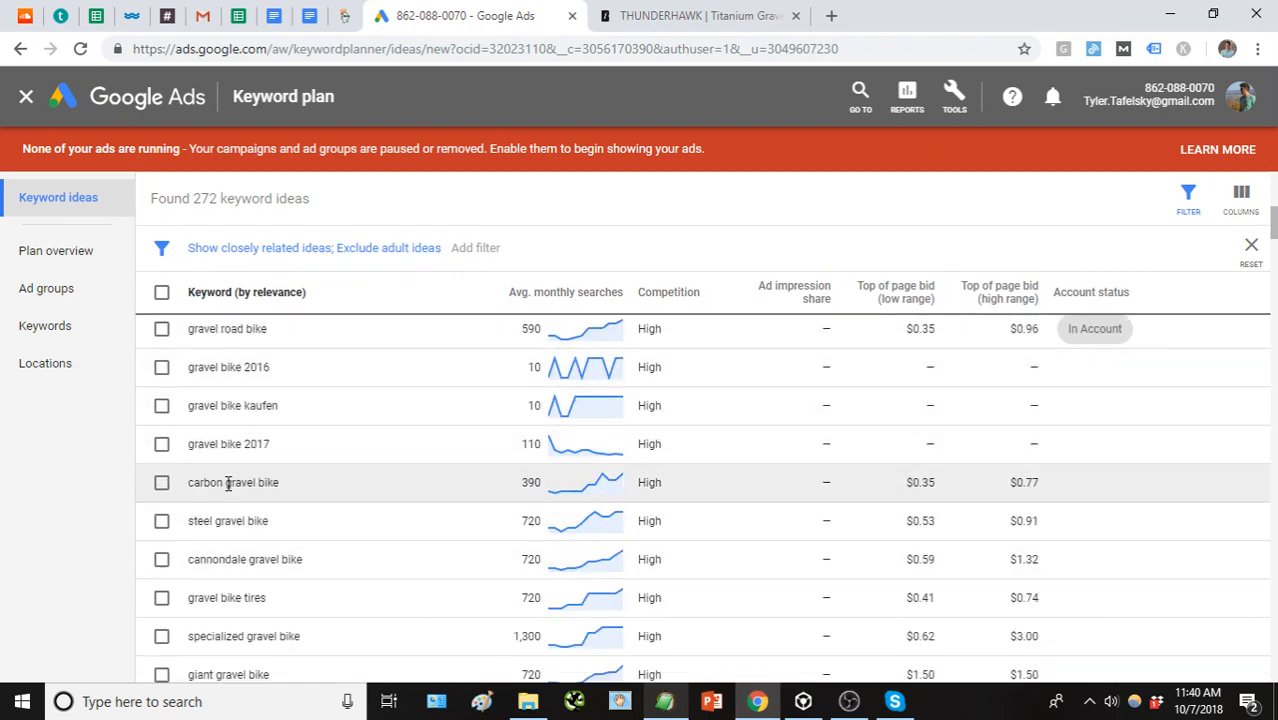
drag(226, 483, 283, 486)
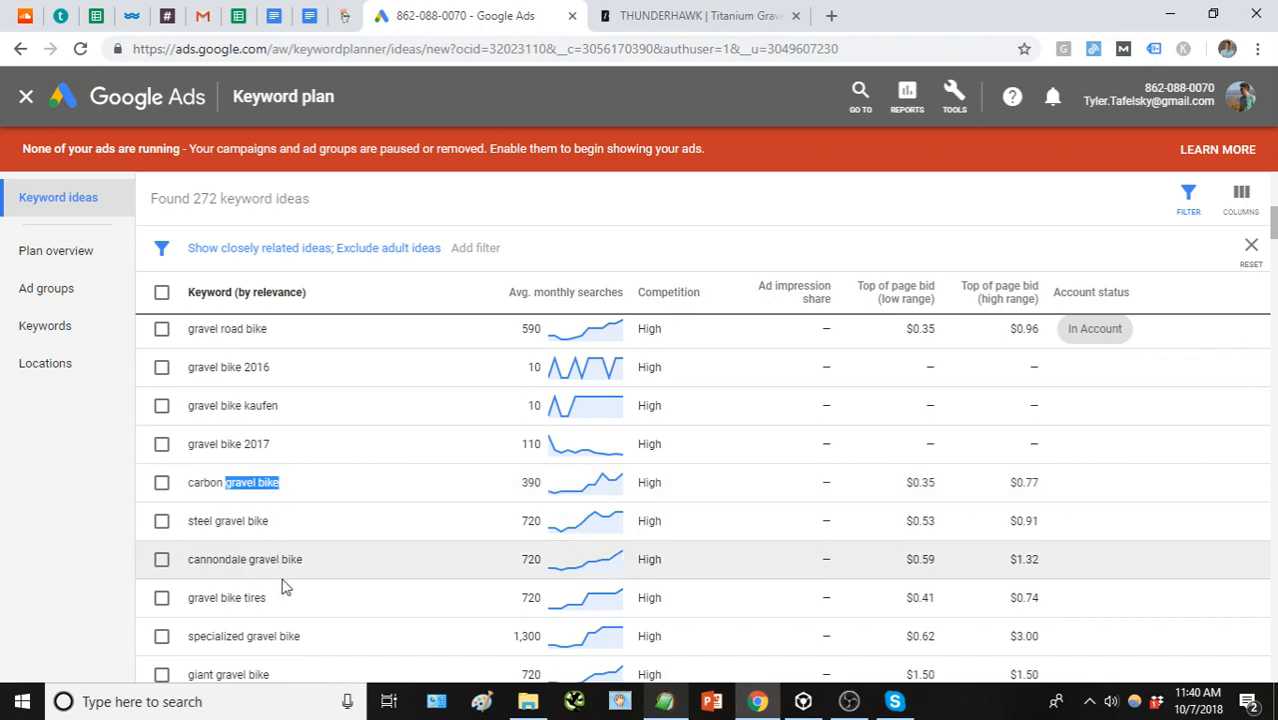
scroll(280, 576, down, 1)
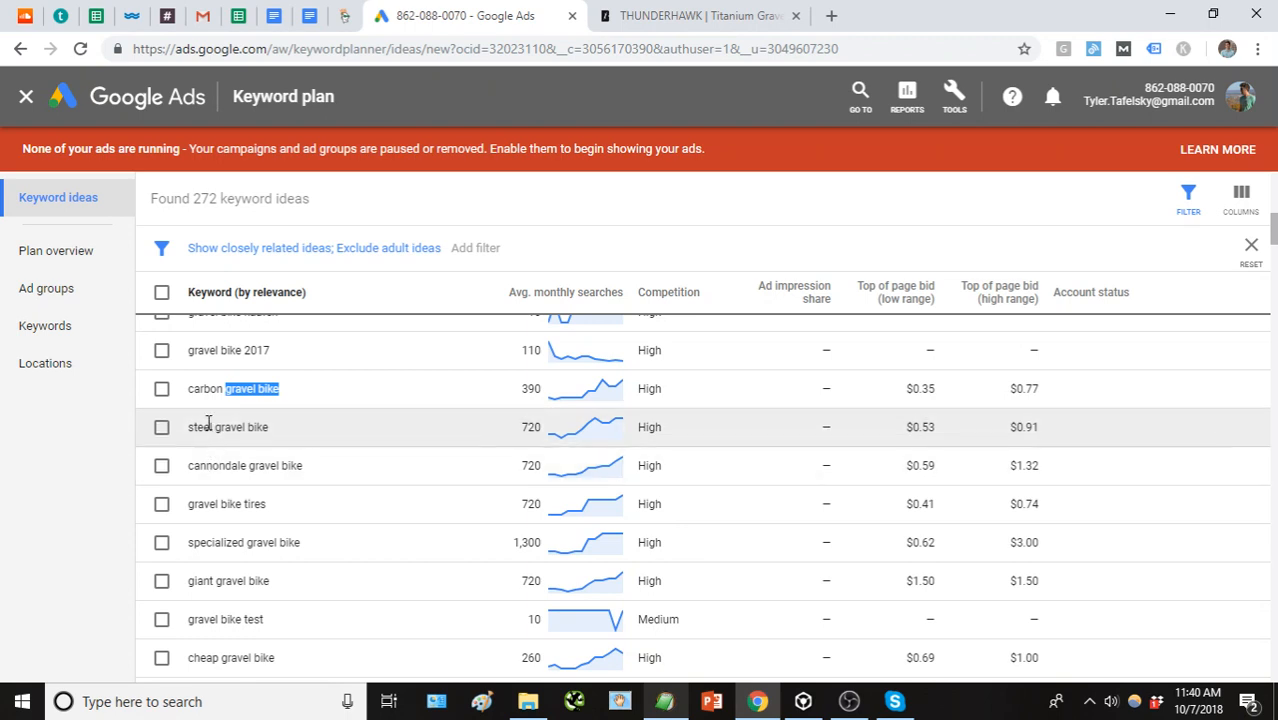
double_click(204, 427)
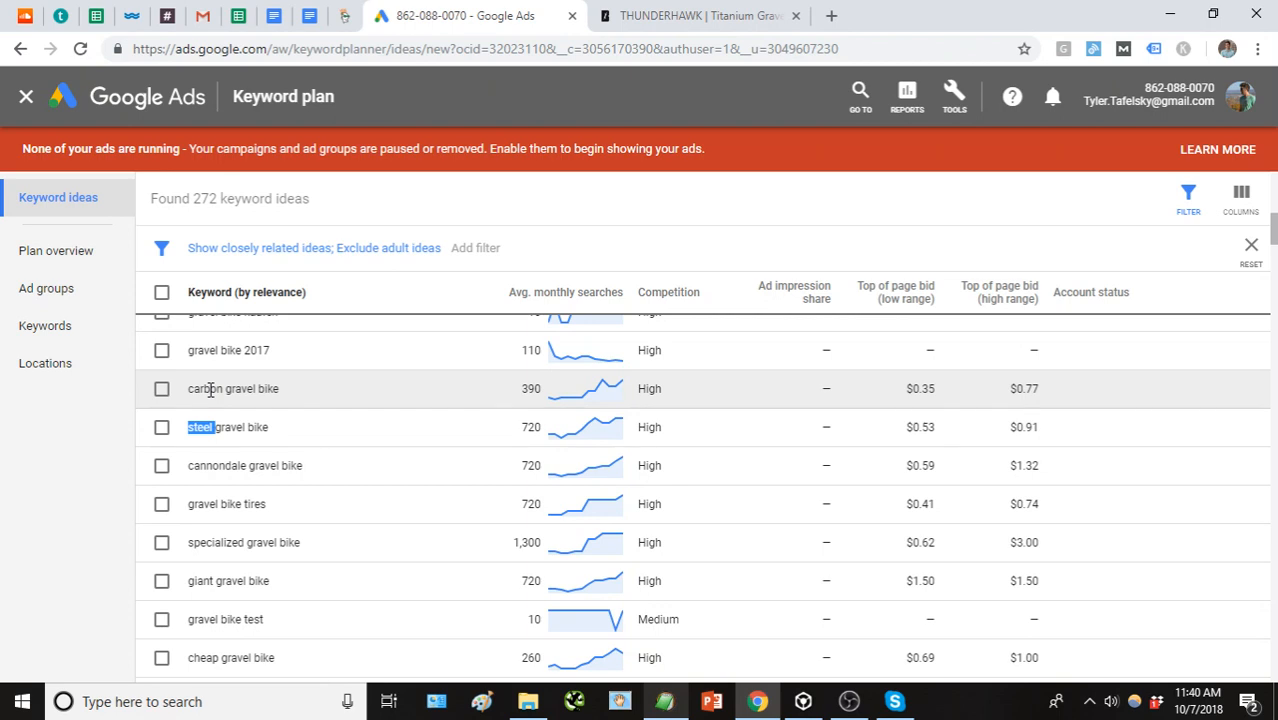
scroll(200, 484, down, 1)
scroll(214, 448, up, 1)
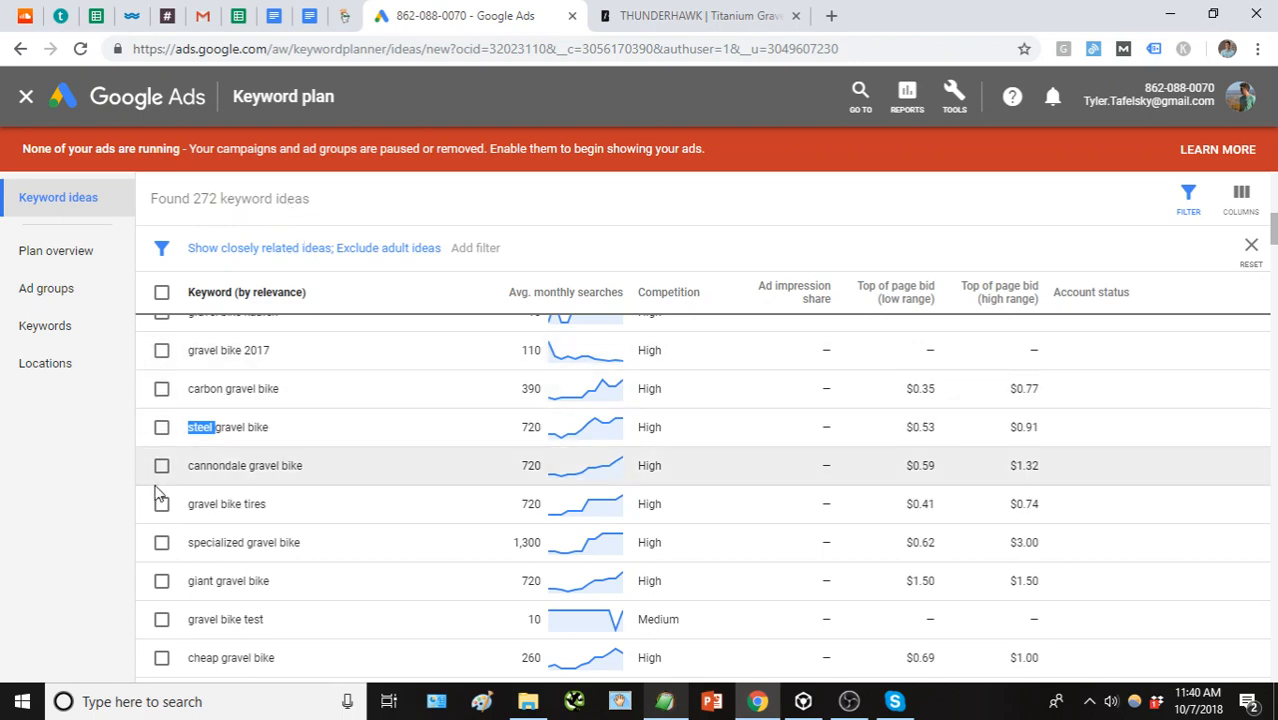
scroll(207, 418, up, 5)
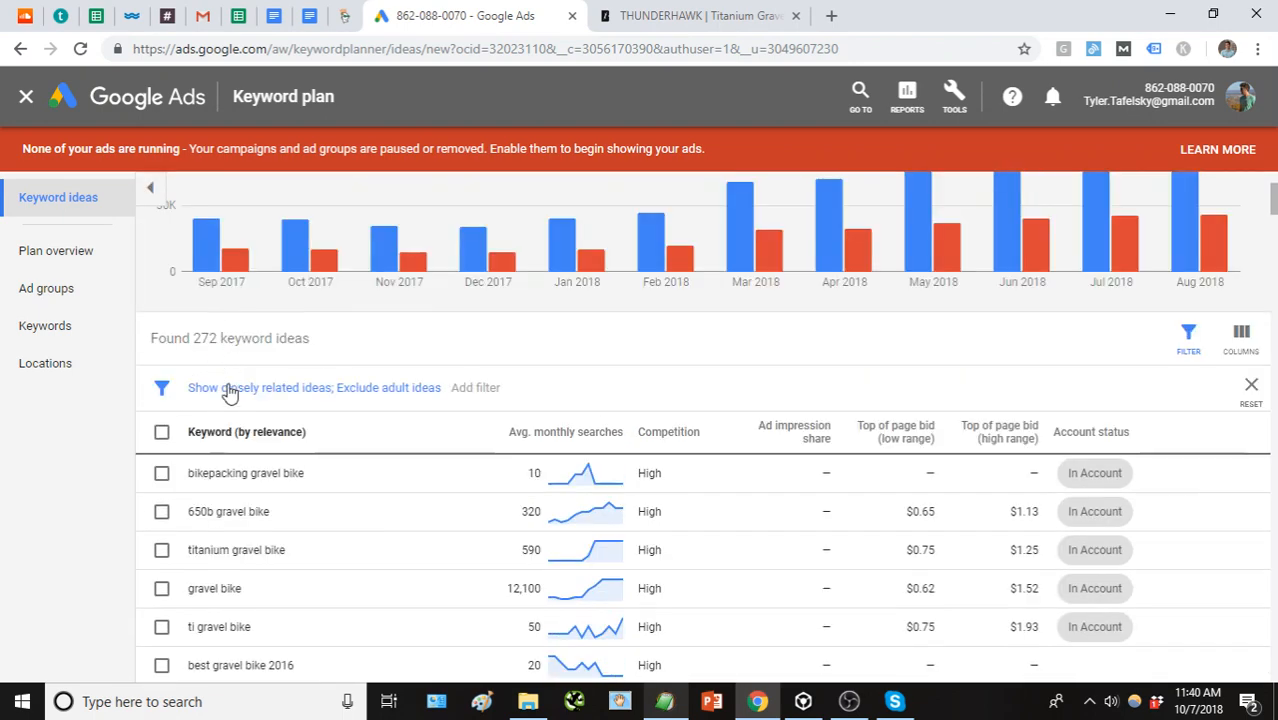
Check the related ideas filter options and look through the list again for off-target terms such as "carbon".
click(233, 397)
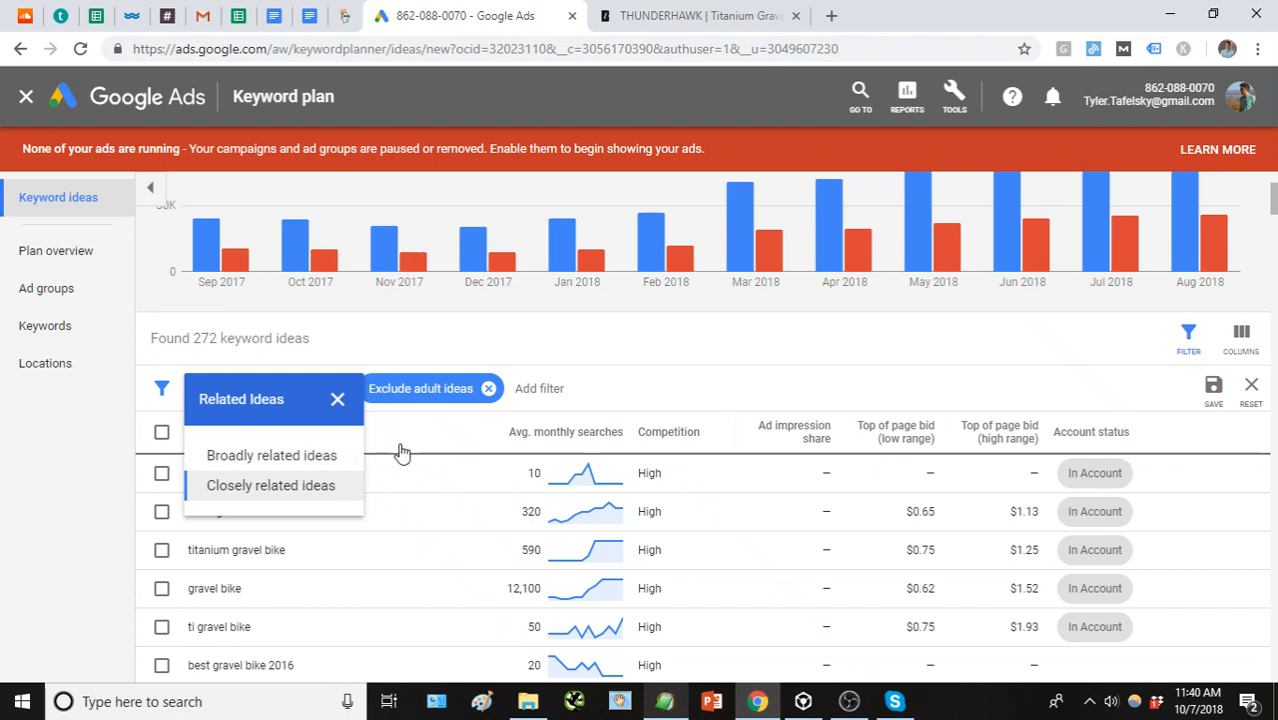
click(66, 502)
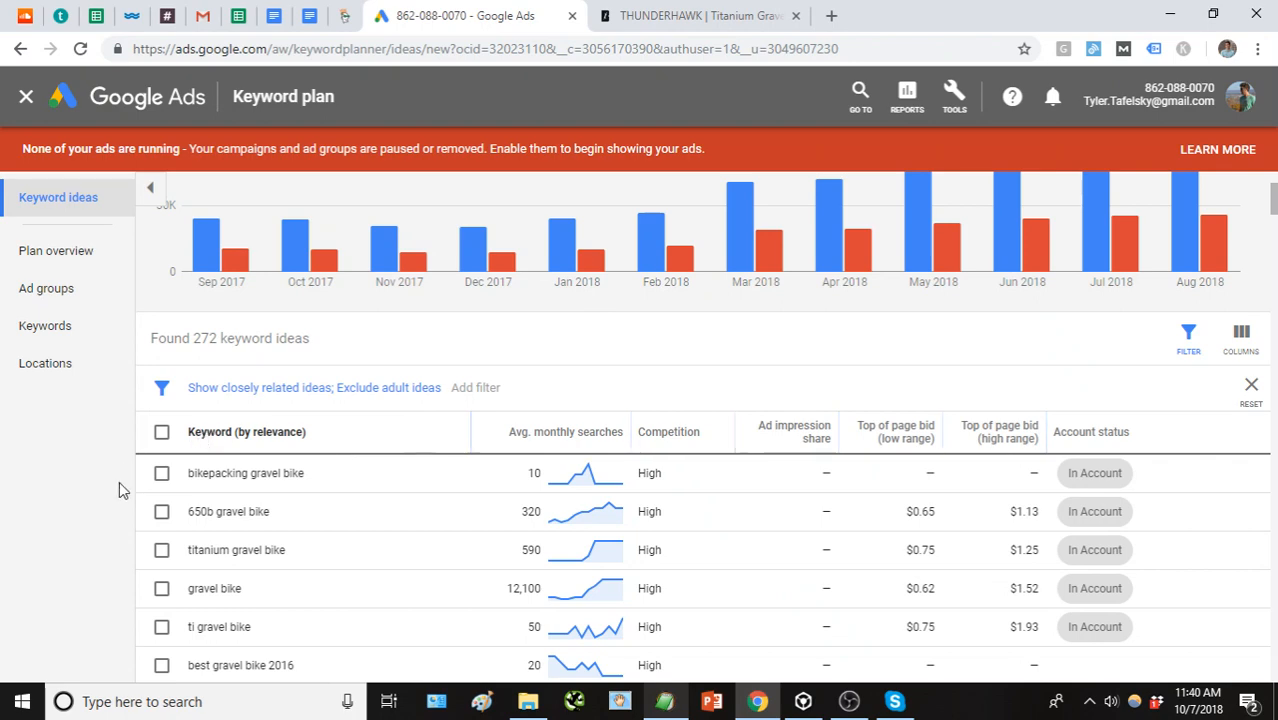
scroll(150, 497, down, 1)
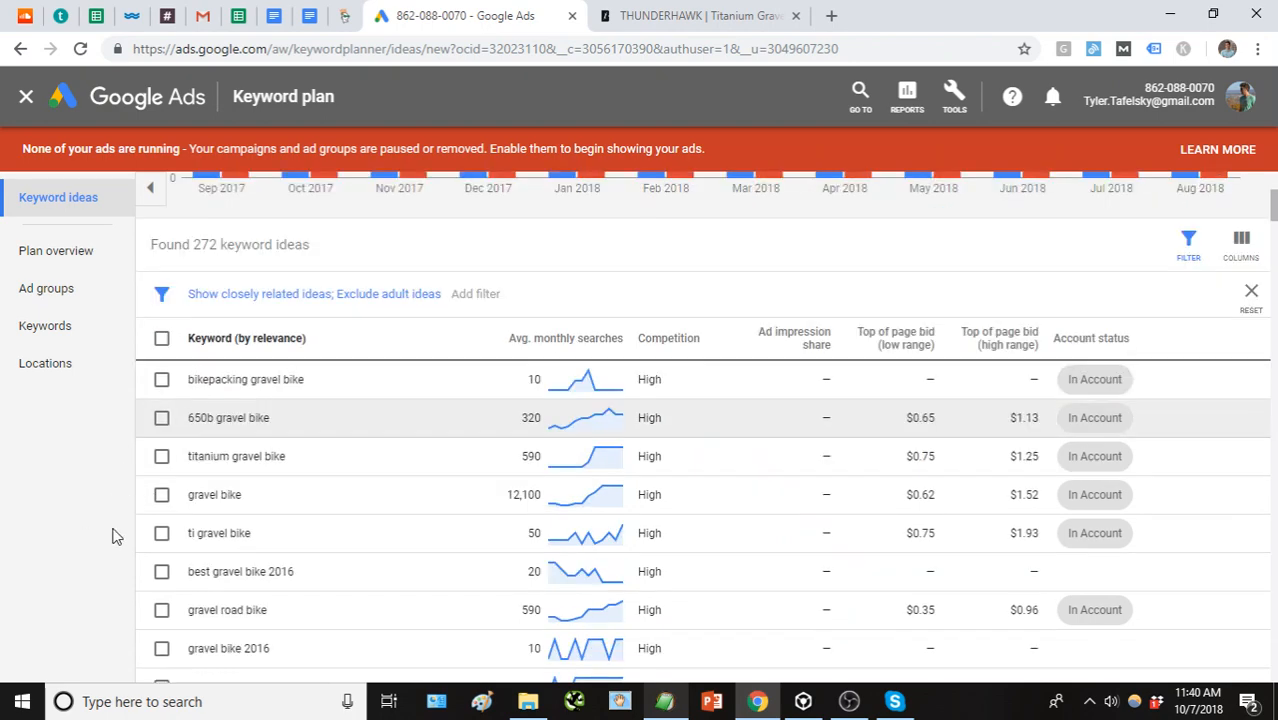
scroll(210, 530, down, 1)
scroll(205, 550, down, 1)
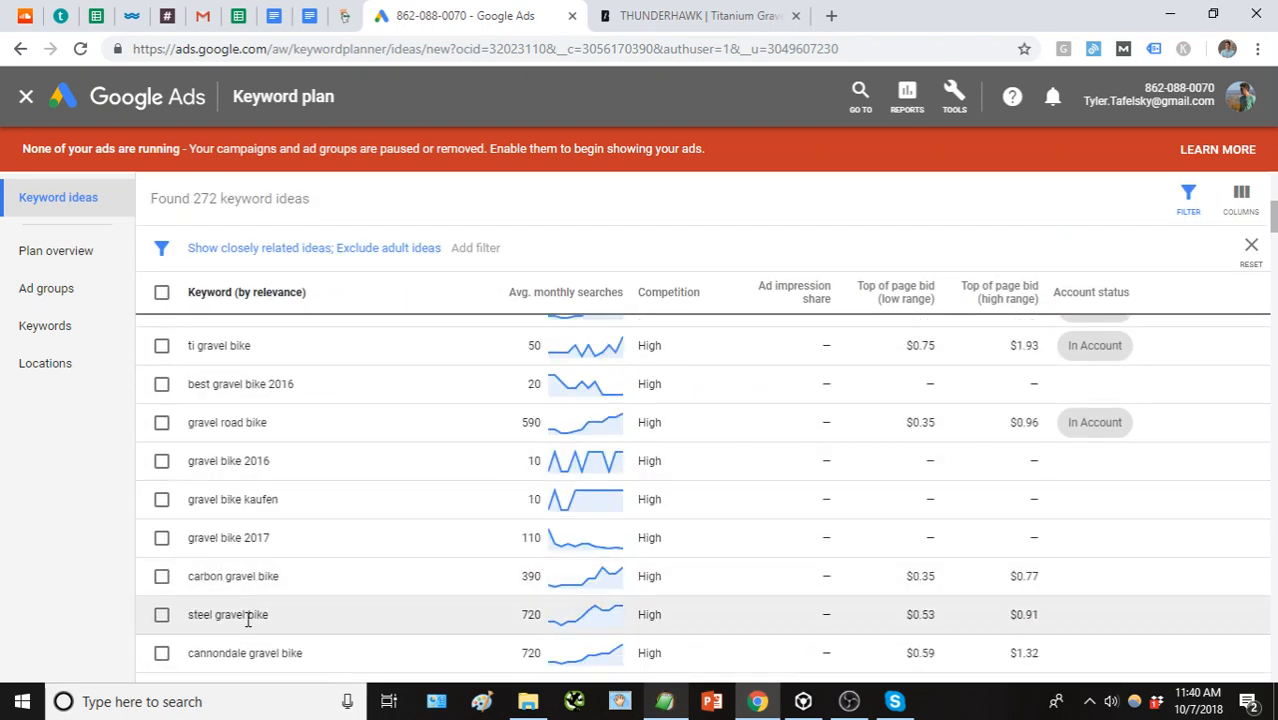
double_click(213, 577)
click(105, 600)
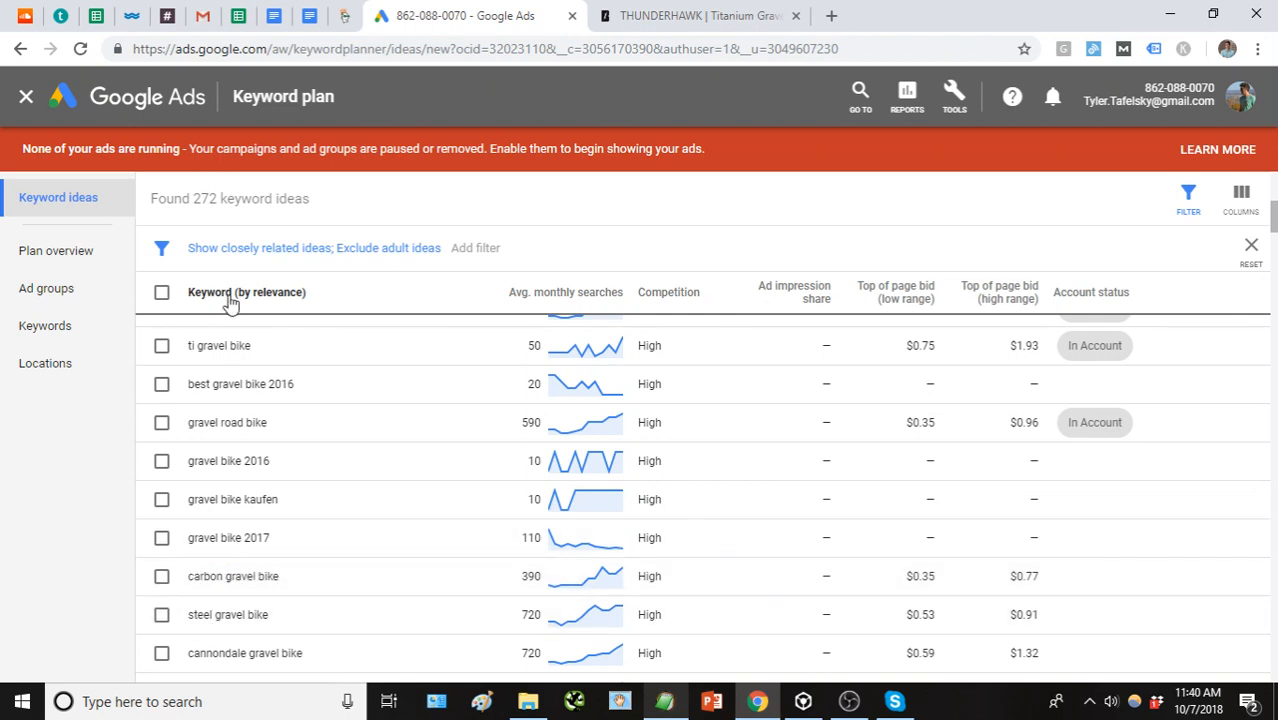
Add and apply a keyword text filter that keeps only ideas whose text does not contain "carbon".
scroll(450, 330, up, 5)
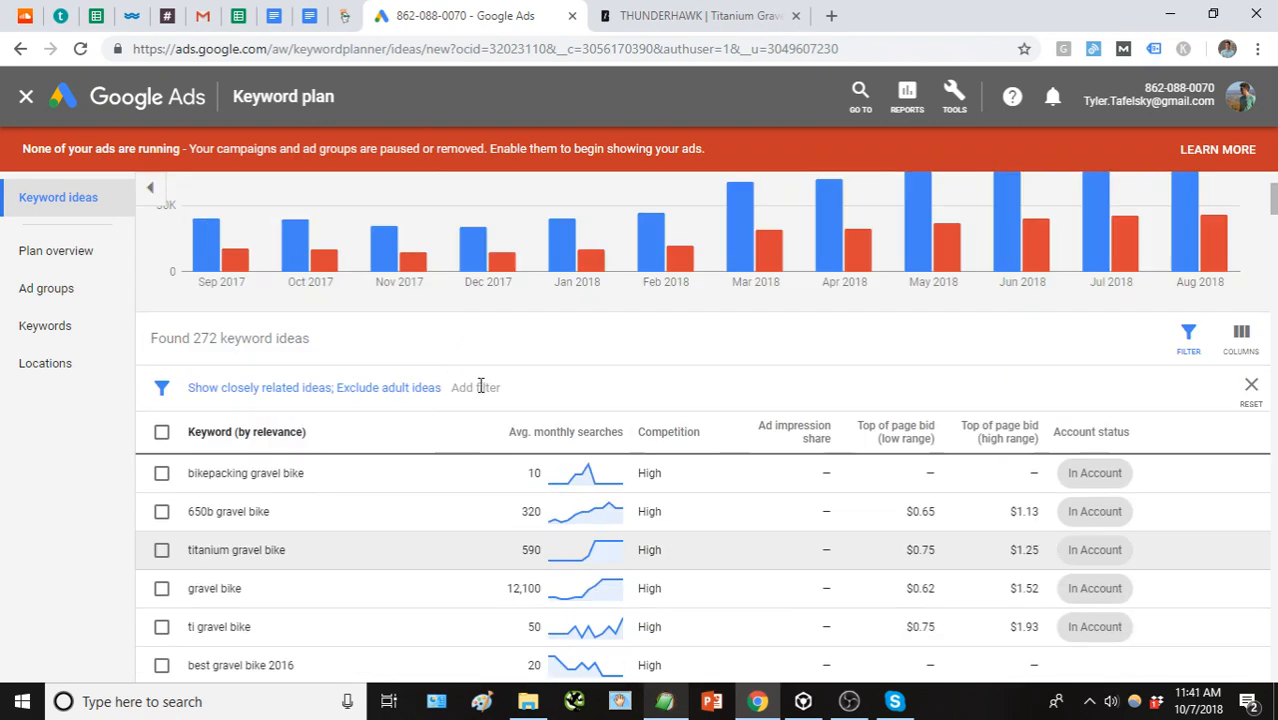
click(482, 387)
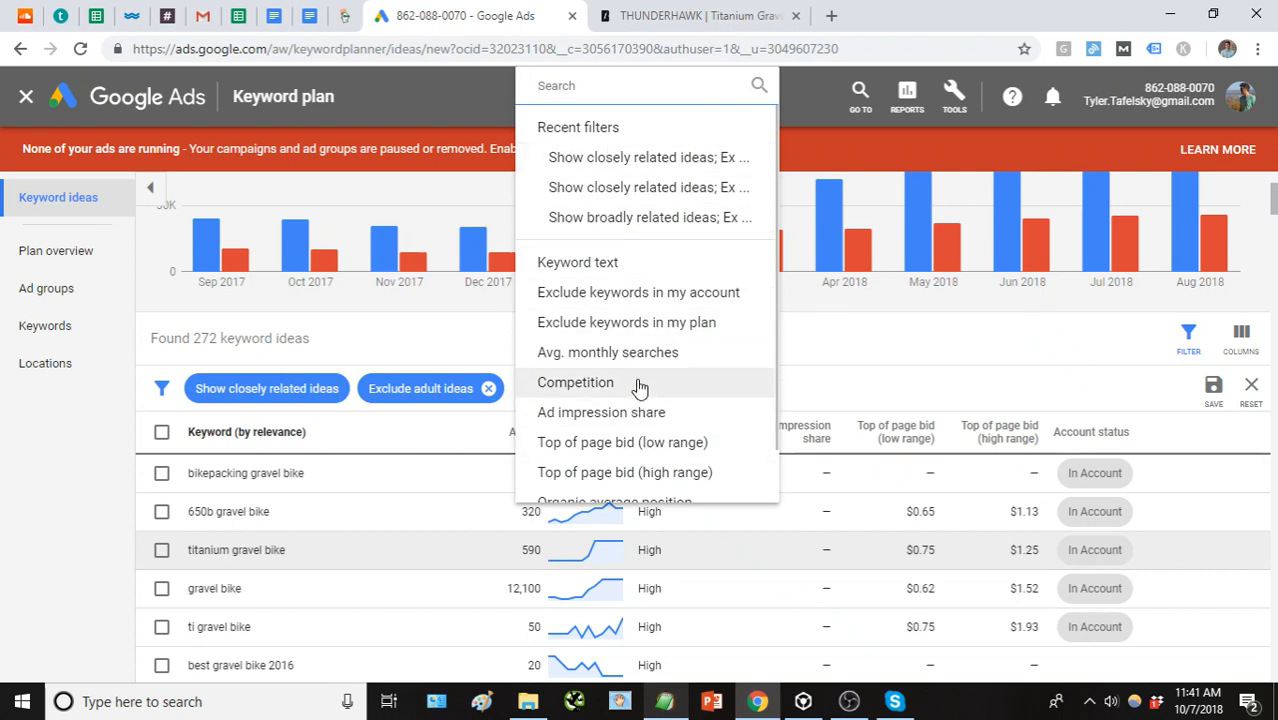
click(617, 271)
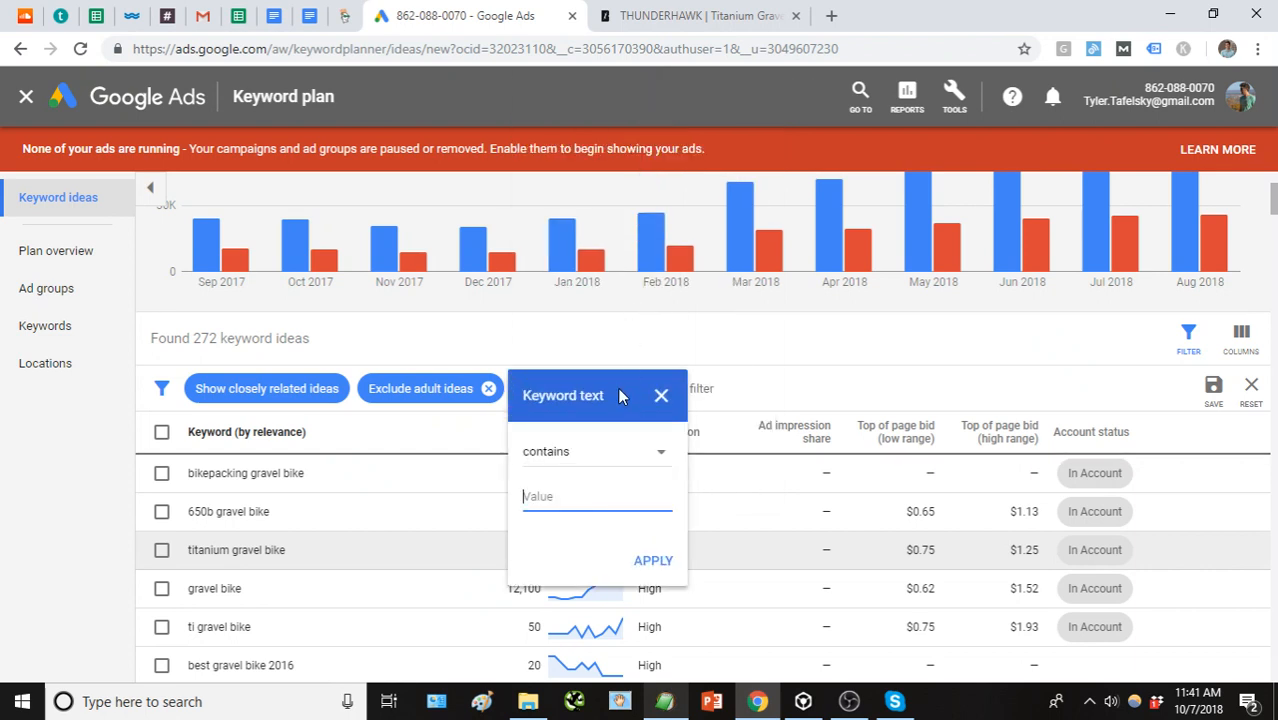
click(606, 461)
click(603, 506)
click(585, 498)
key(ctrl+v)
key(ctrl+a)
text(carb)
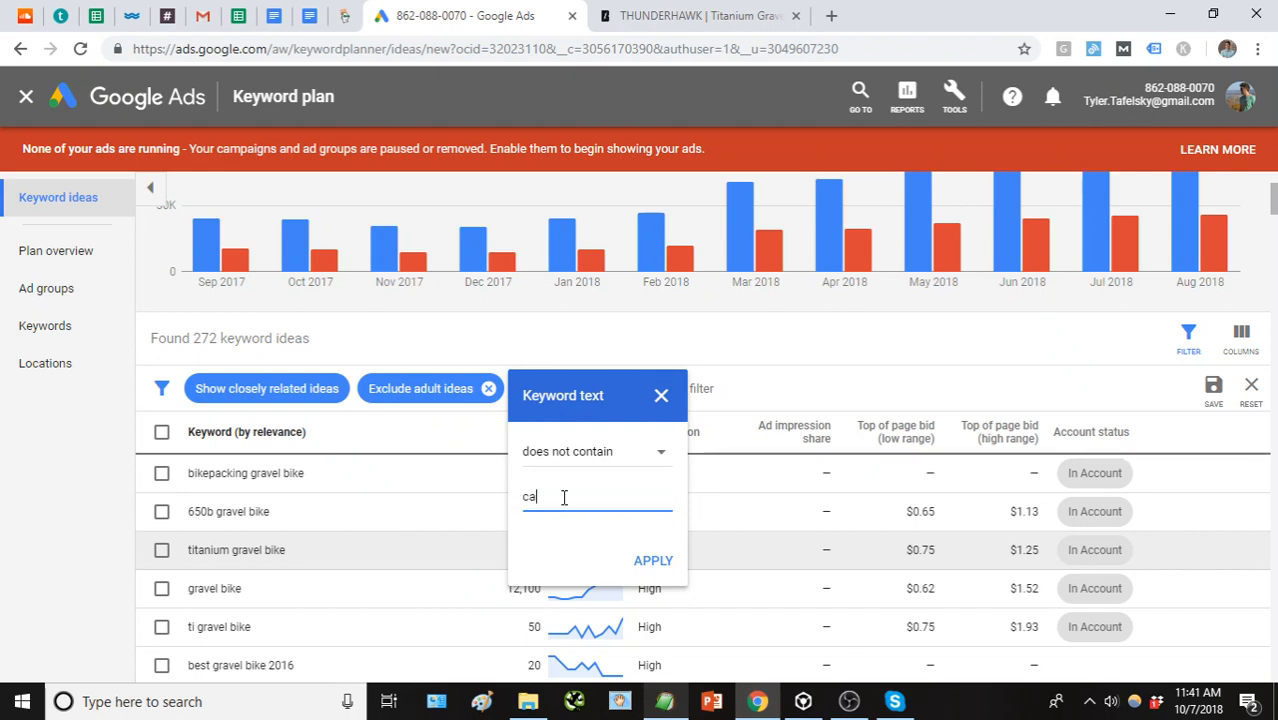
scroll(395, 537, down, 4)
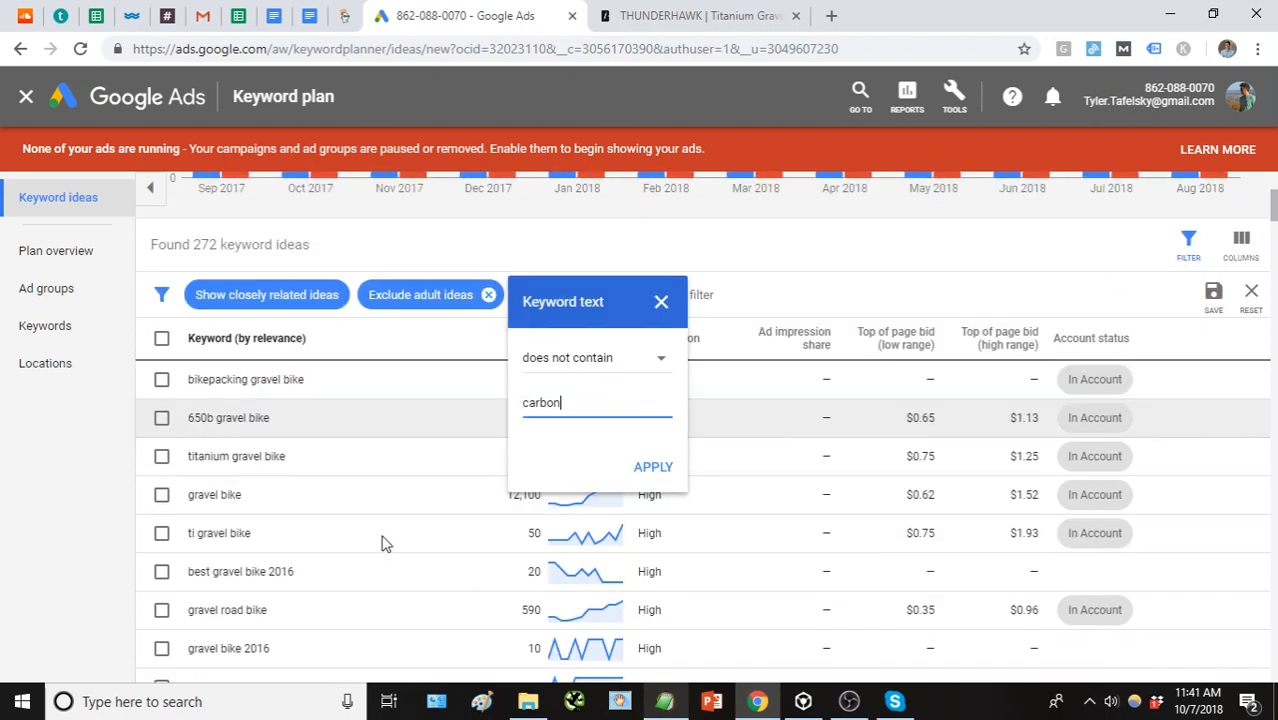
scroll(363, 548, down, 2)
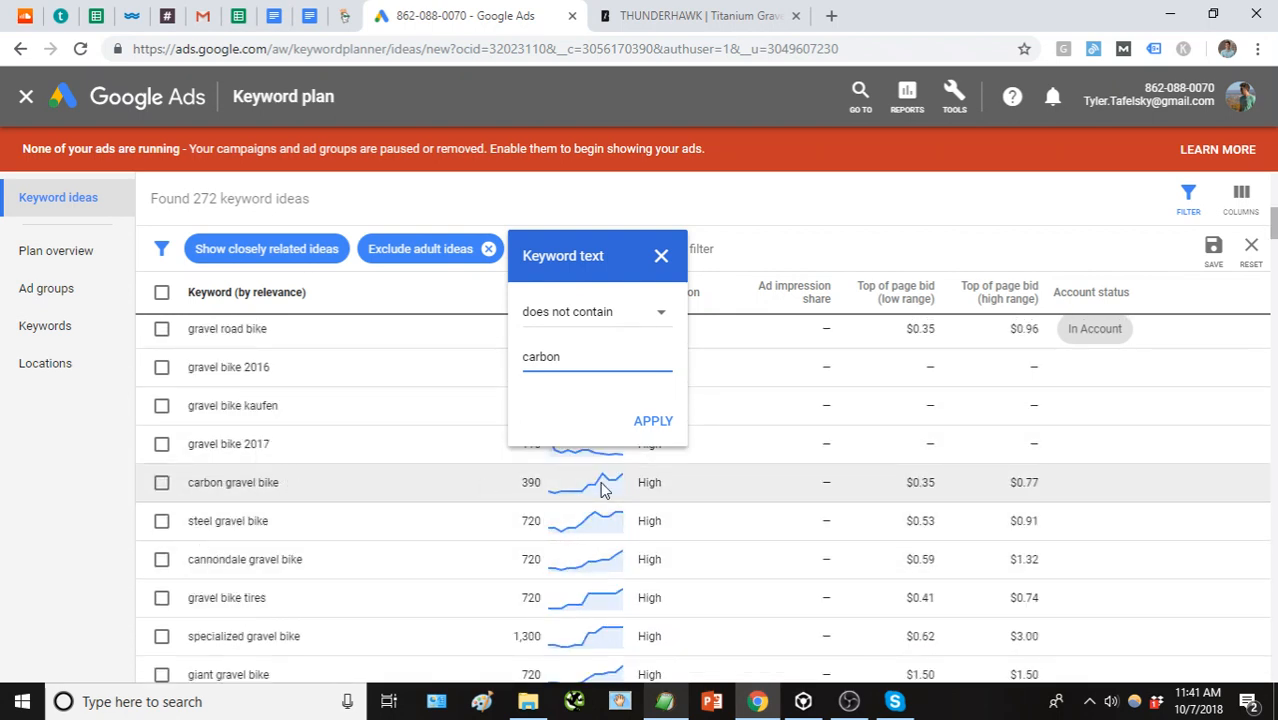
click(645, 428)
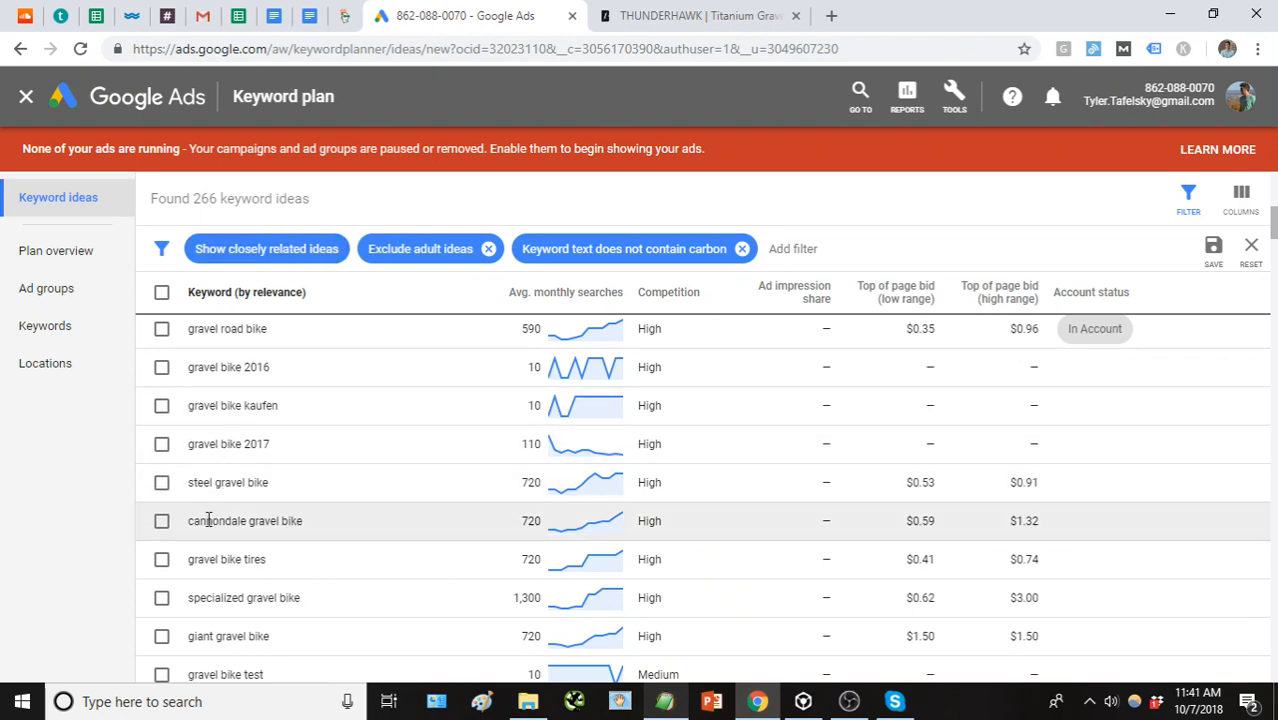
Review the filtered ideas for competitor brand terms such as "specialized gravel bike".
scroll(208, 520, down, 1)
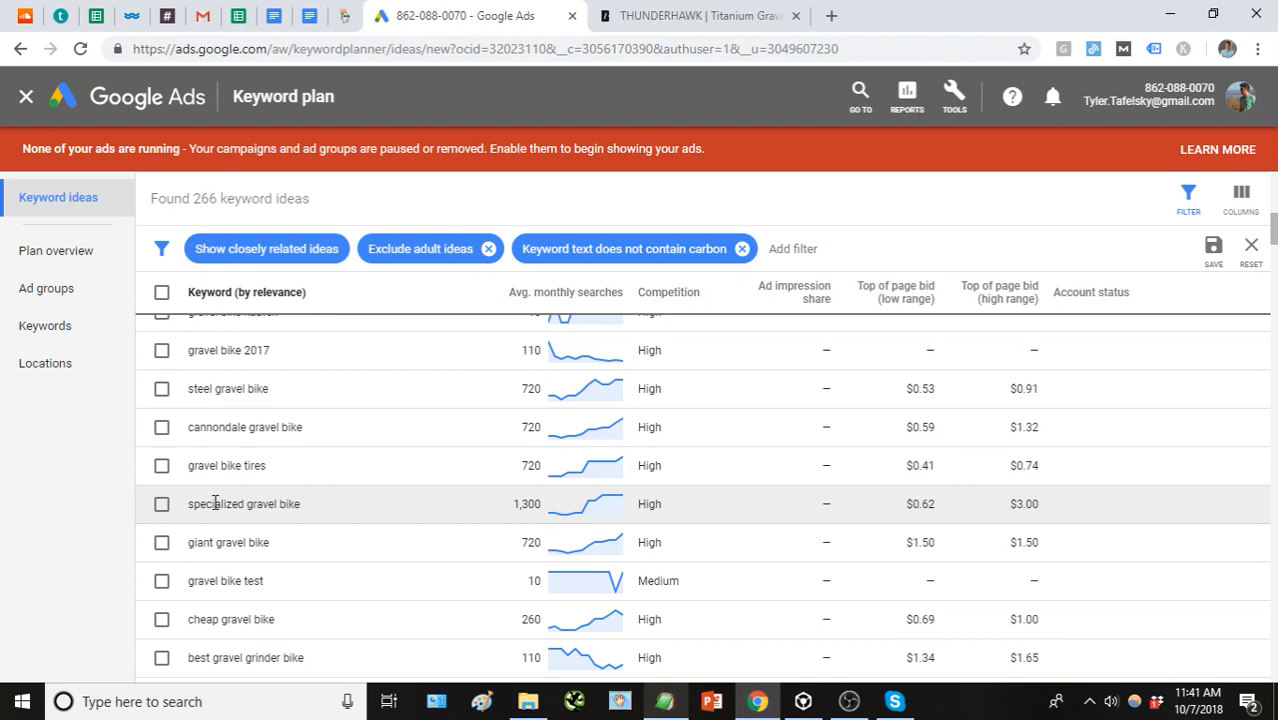
double_click(215, 503)
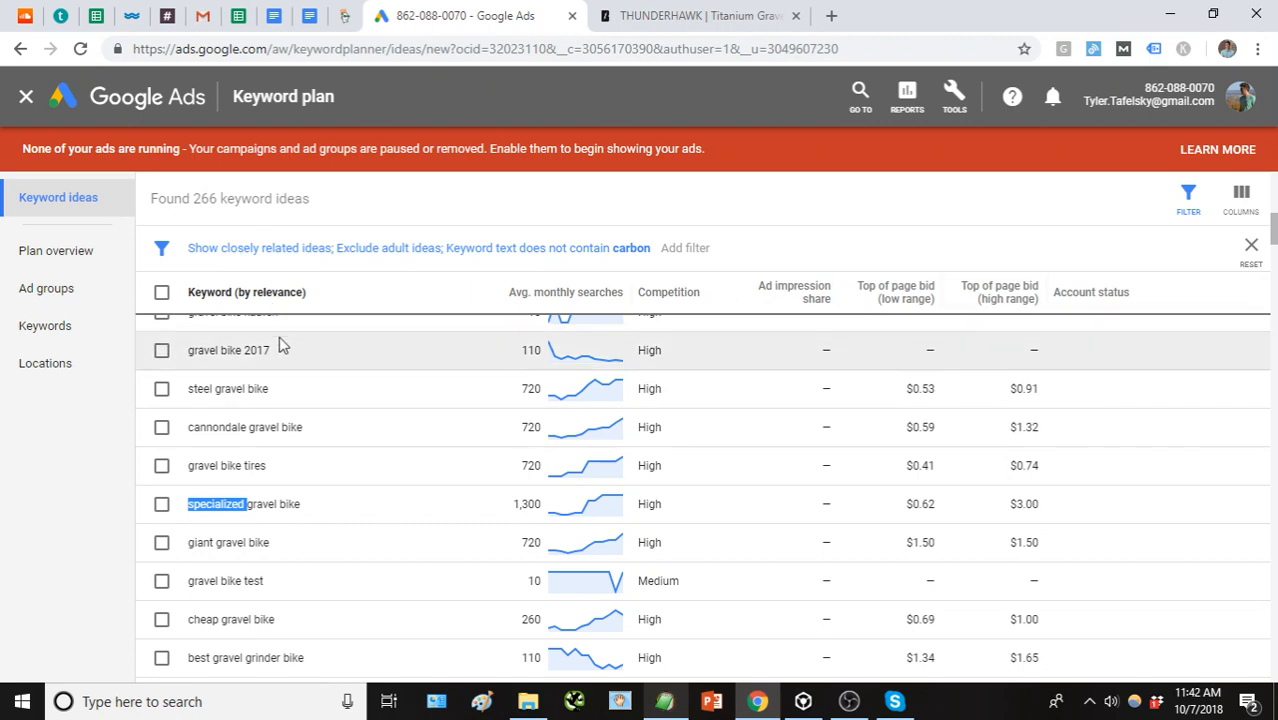
scroll(281, 445, down, 1)
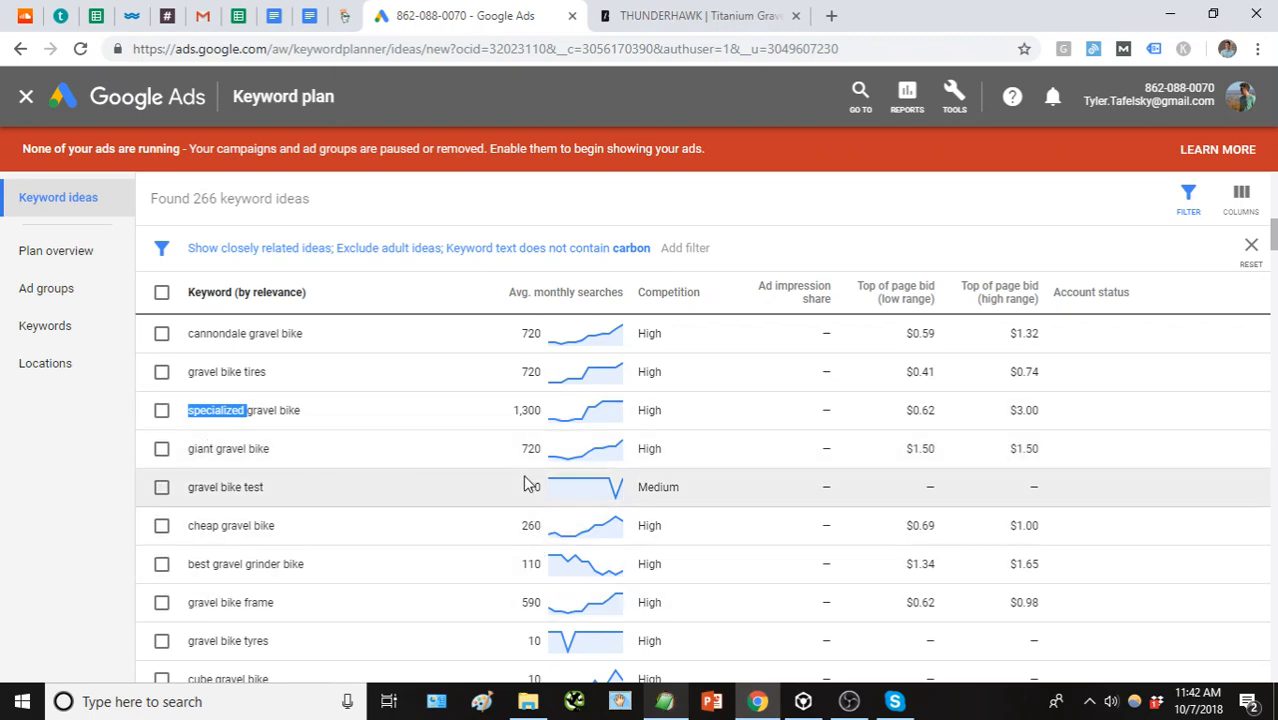
Examine the average monthly searches, the monthly search chart for "650b gravel bike", and the competition column for the keyword ideas.
scroll(527, 484, up, 3)
scroll(527, 484, up, 3)
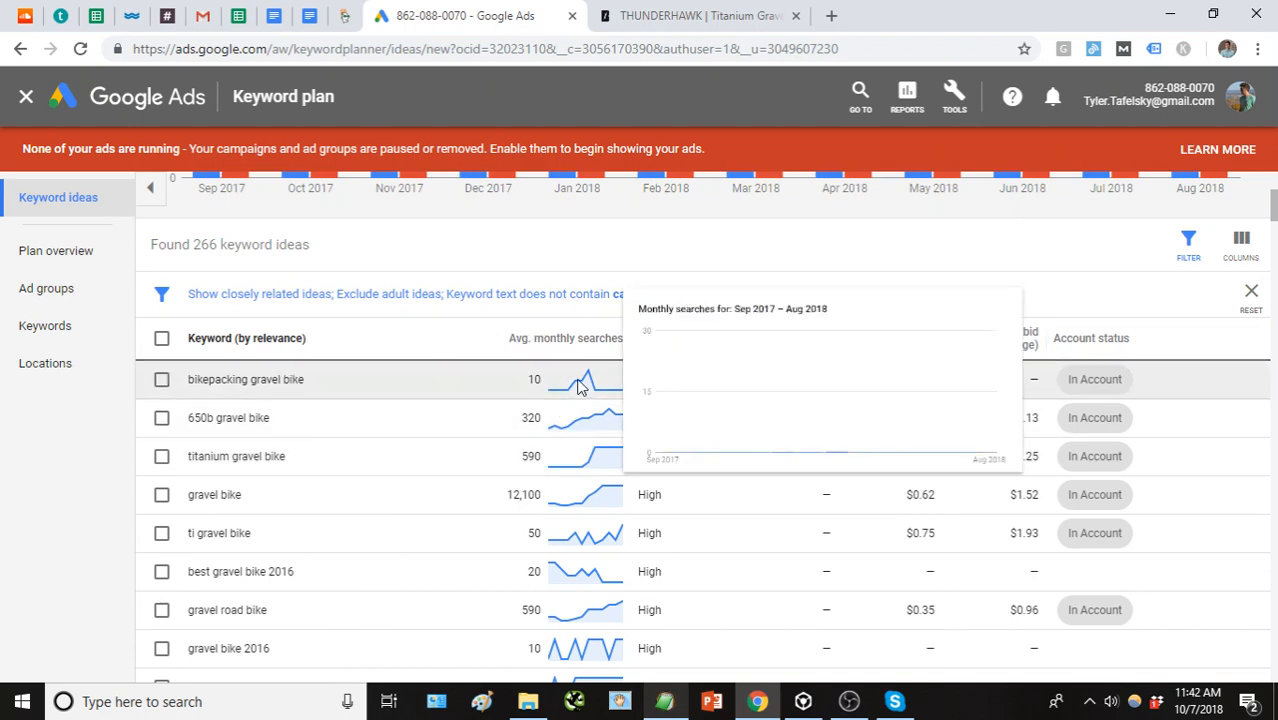
mouse_move(515, 347)
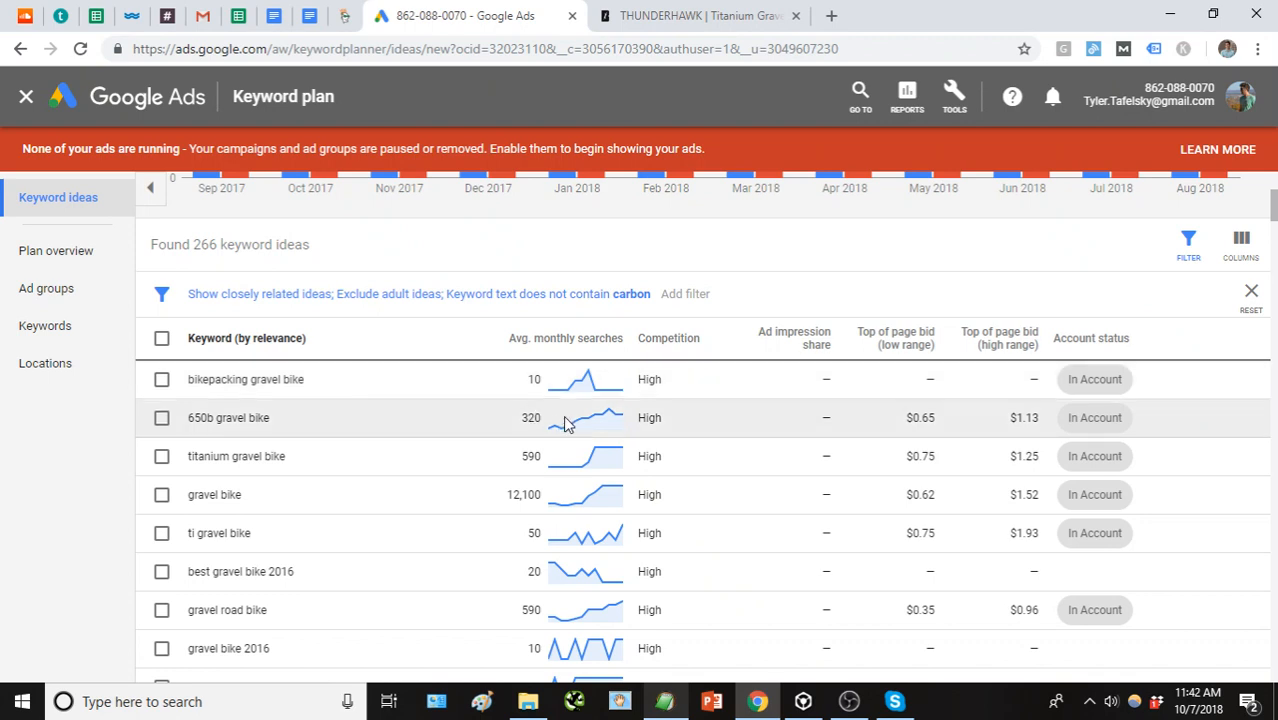
mouse_move(596, 424)
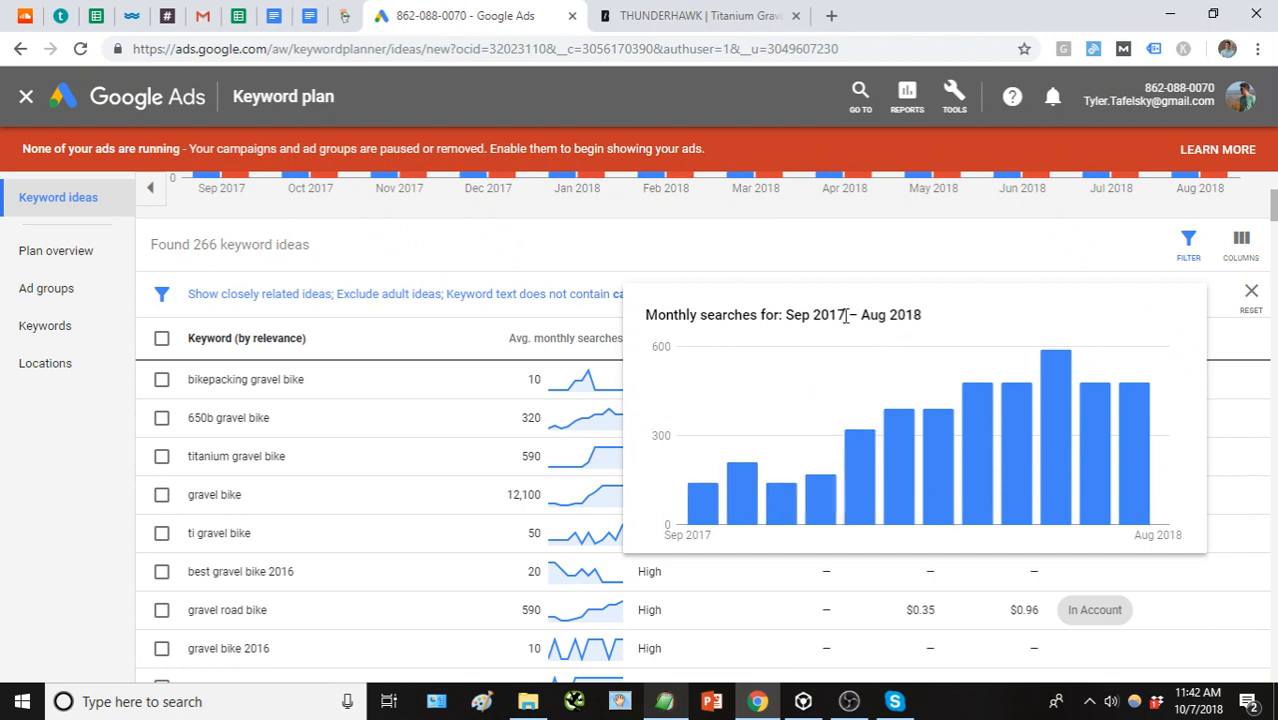
mouse_move(718, 488)
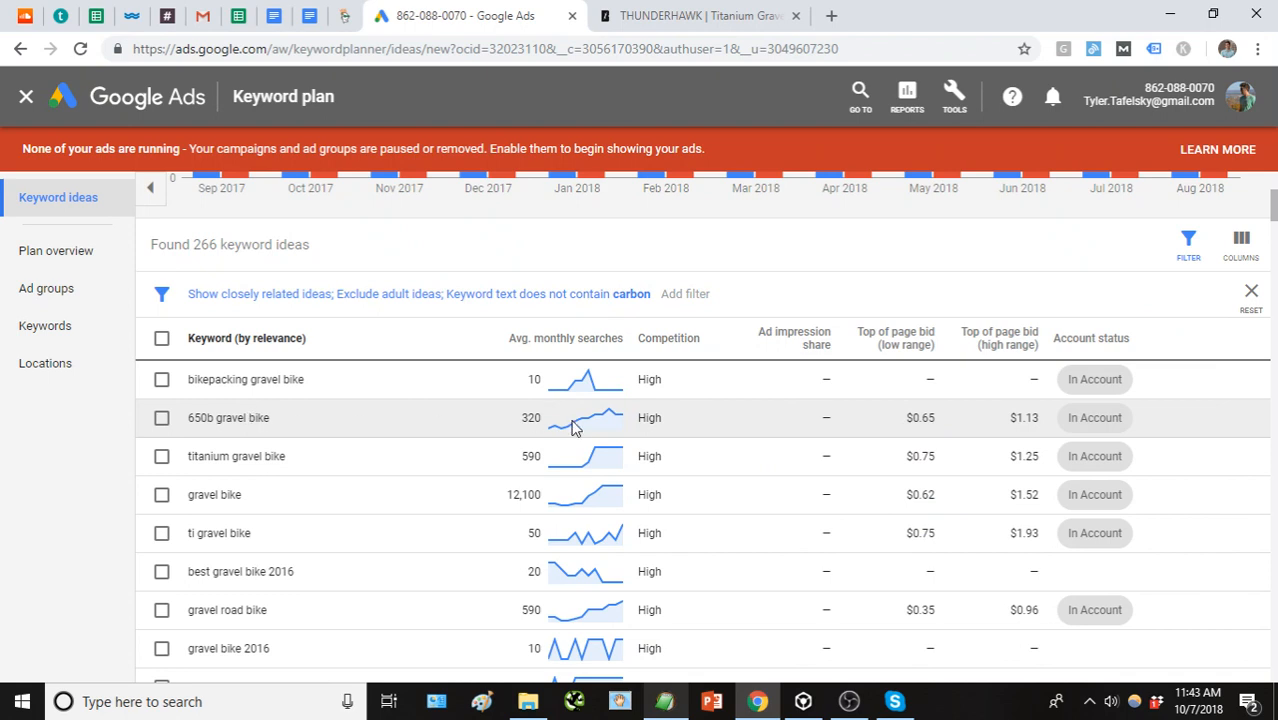
mouse_move(577, 428)
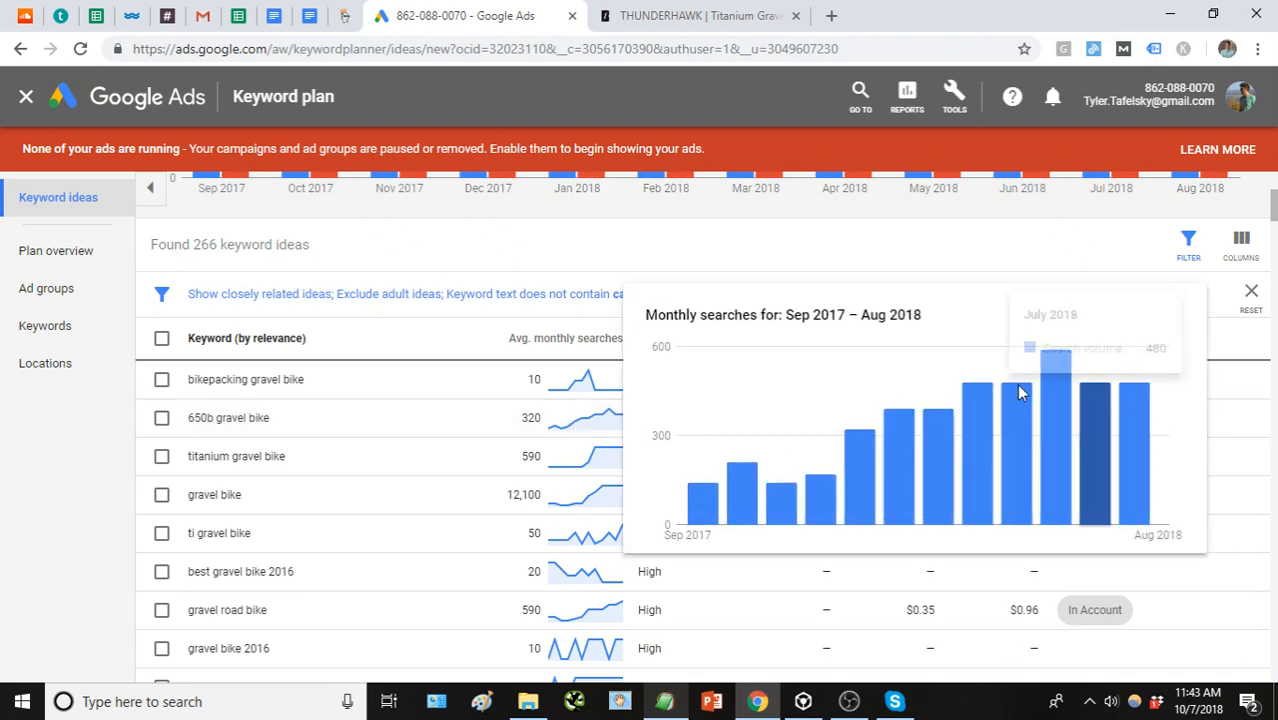
mouse_move(921, 430)
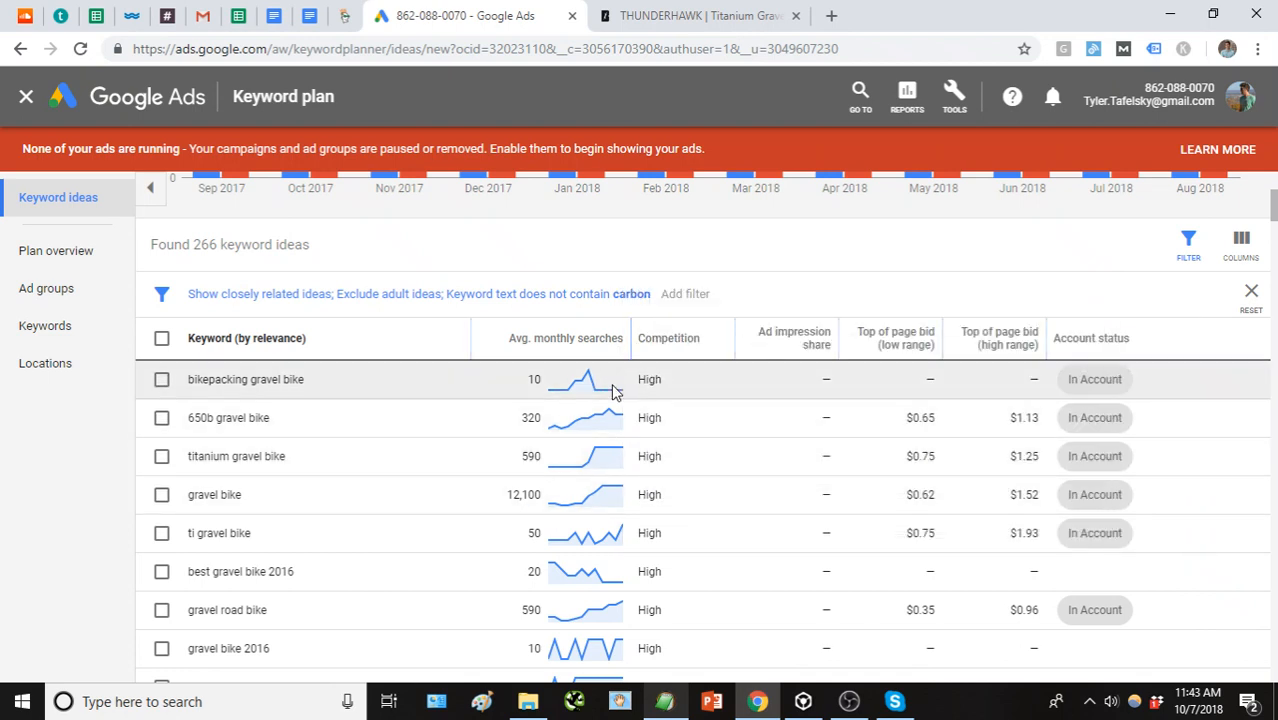
mouse_move(664, 342)
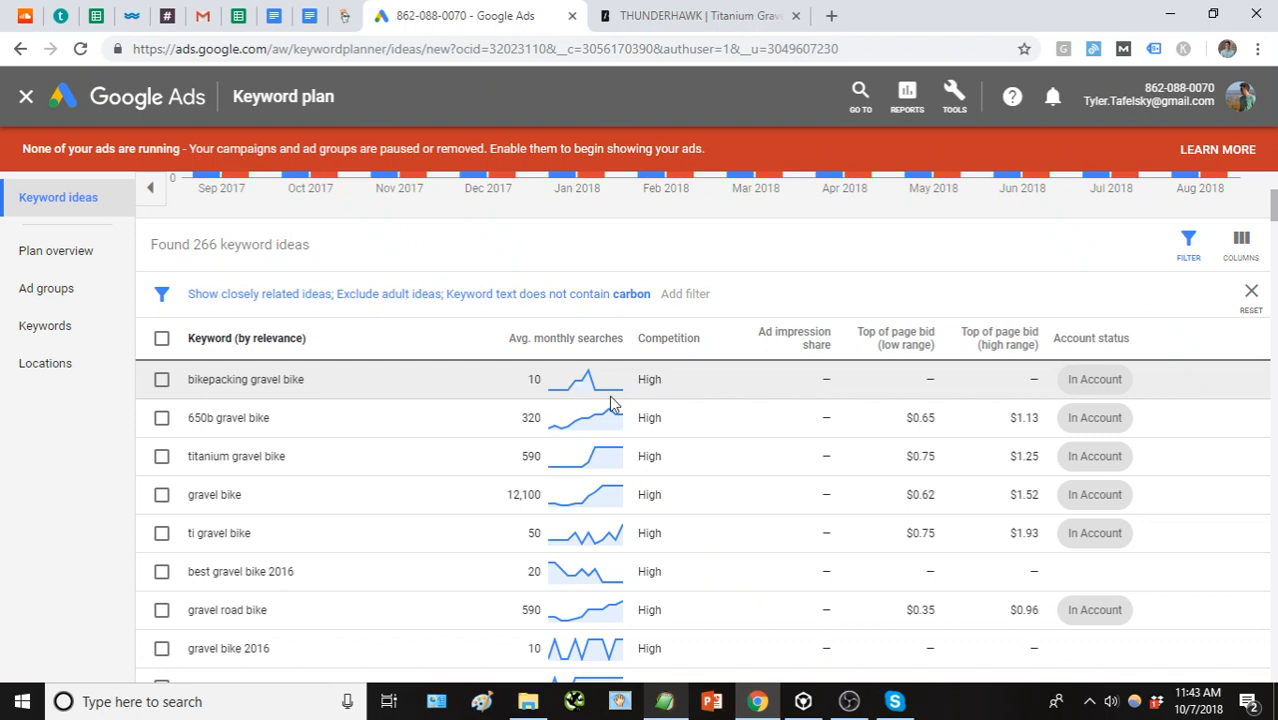
scroll(686, 420, down, 2)
scroll(688, 434, up, 2)
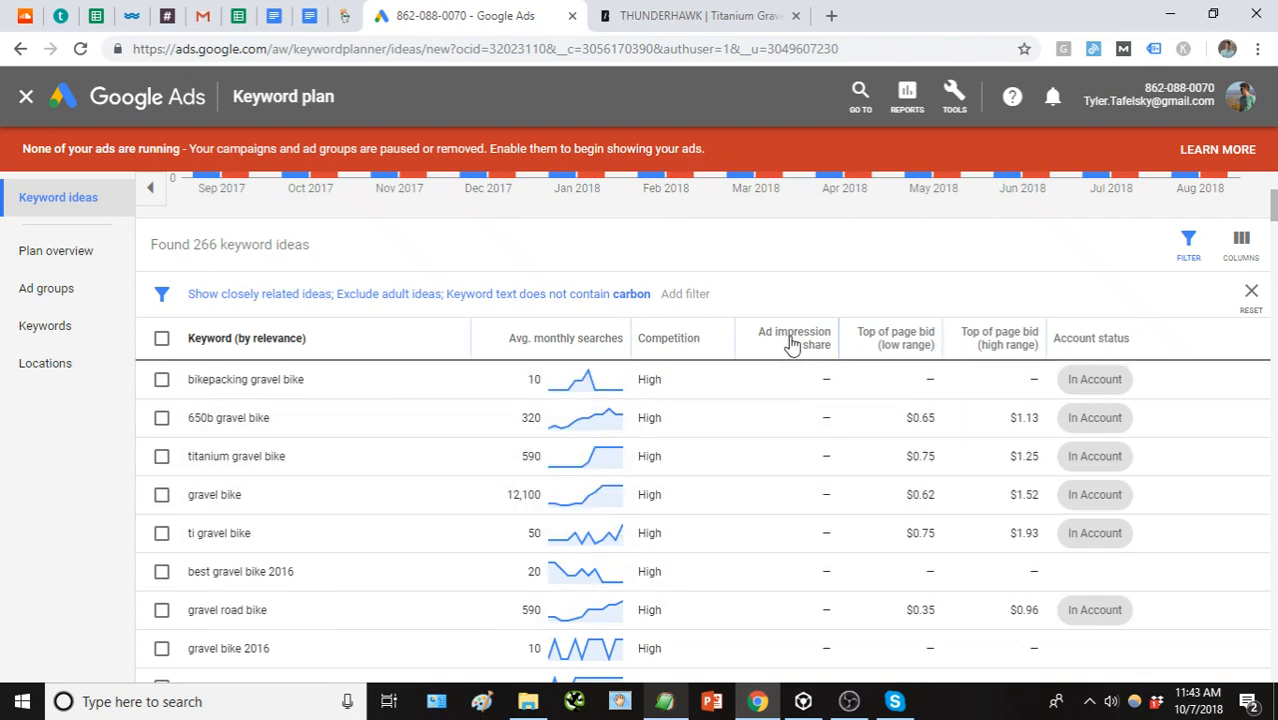
Read the column explanations for ad impression share and the low and high range top of page bids.
click(837, 344)
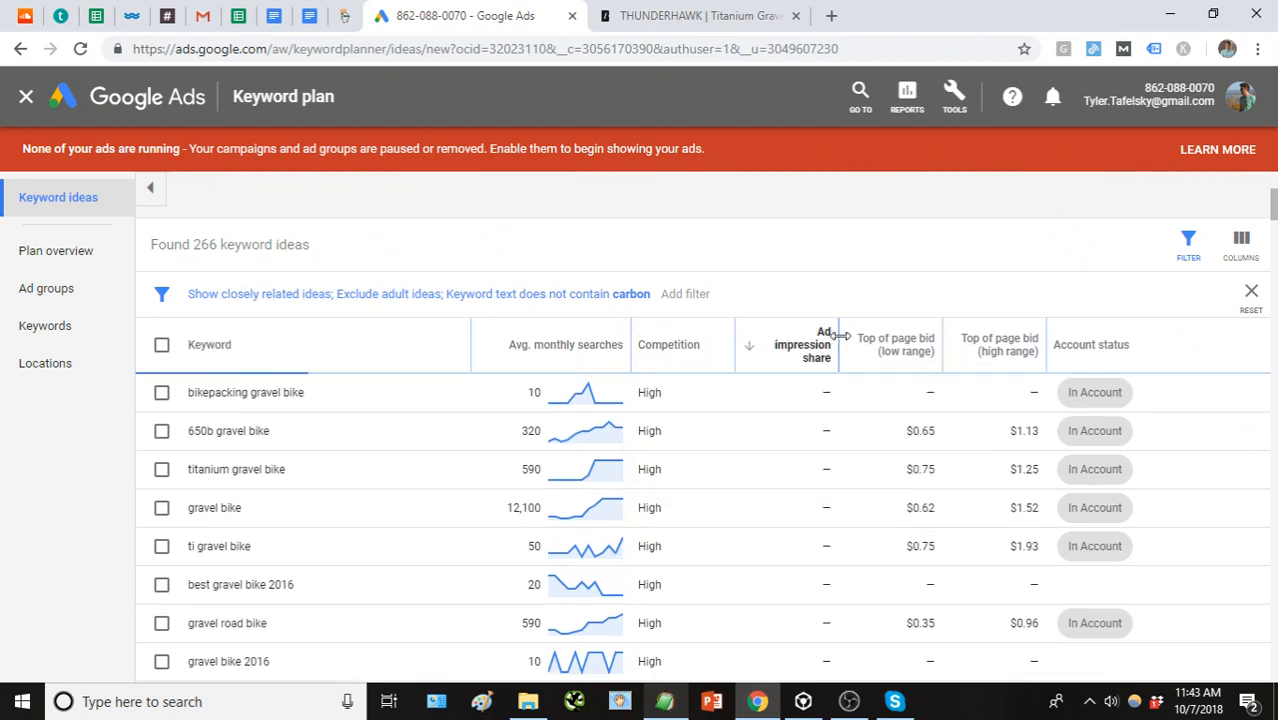
mouse_move(471, 355)
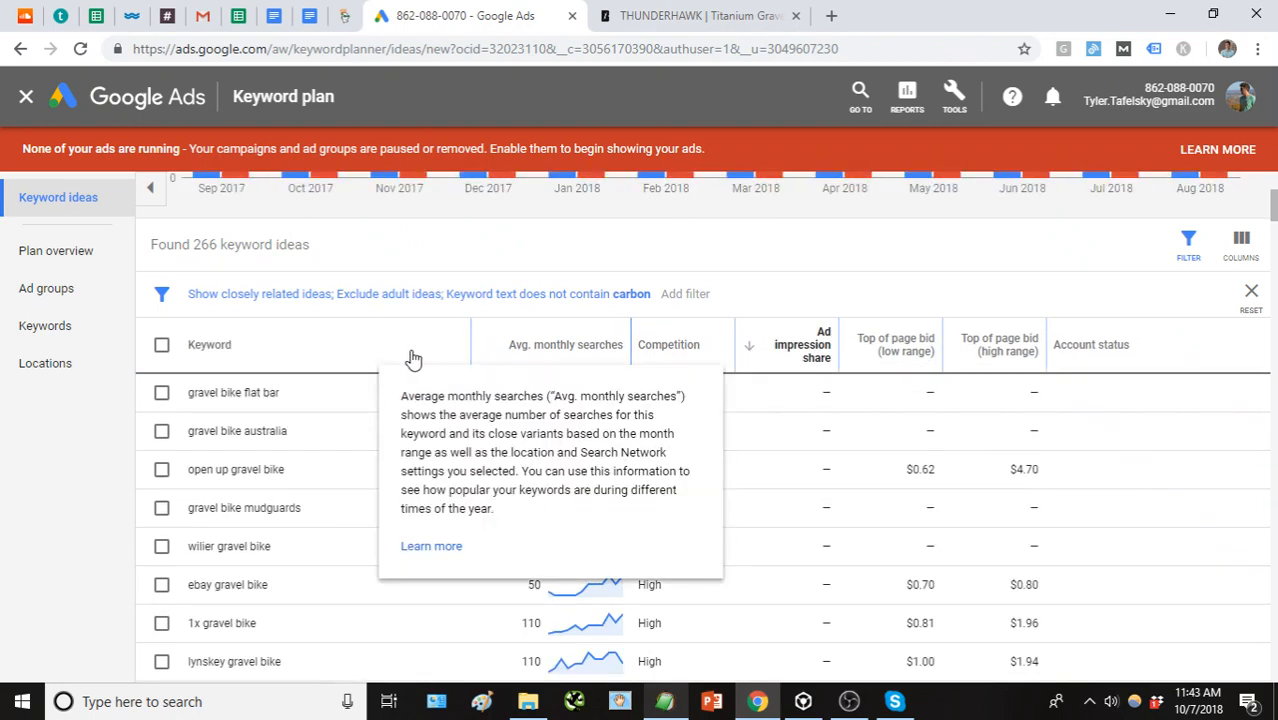
click(776, 352)
mouse_move(773, 347)
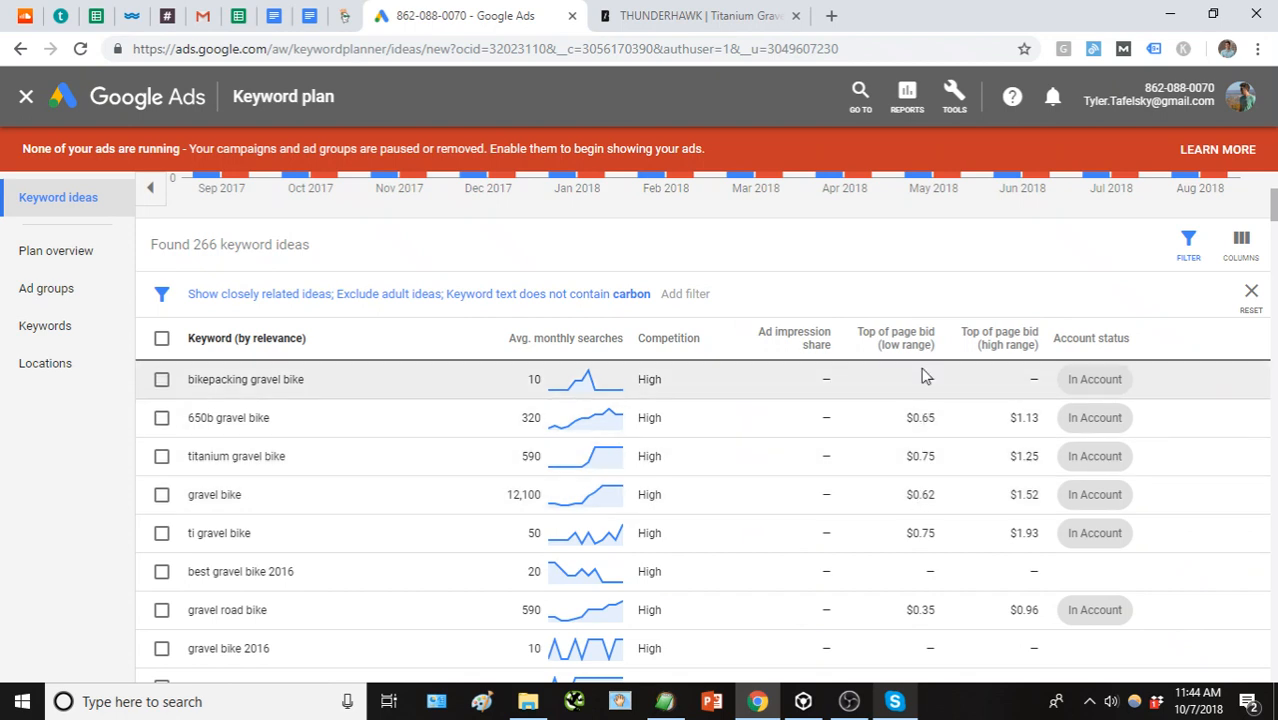
mouse_move(902, 352)
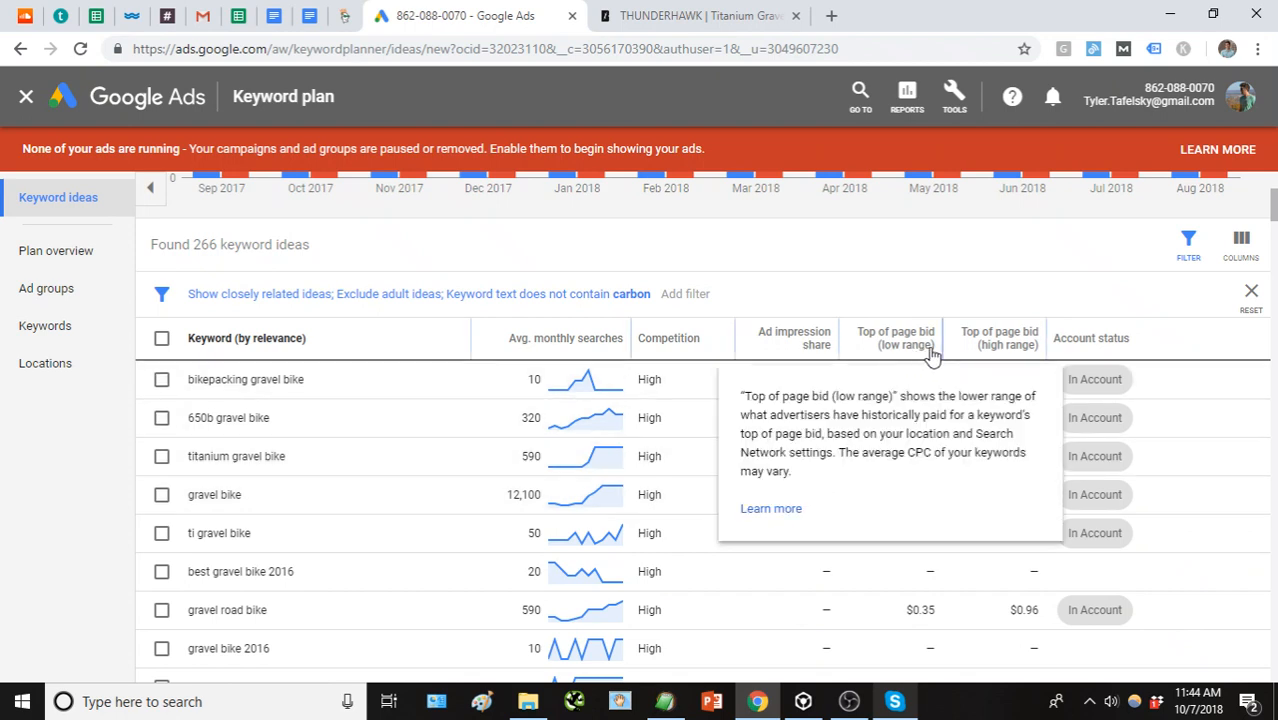
mouse_move(1022, 357)
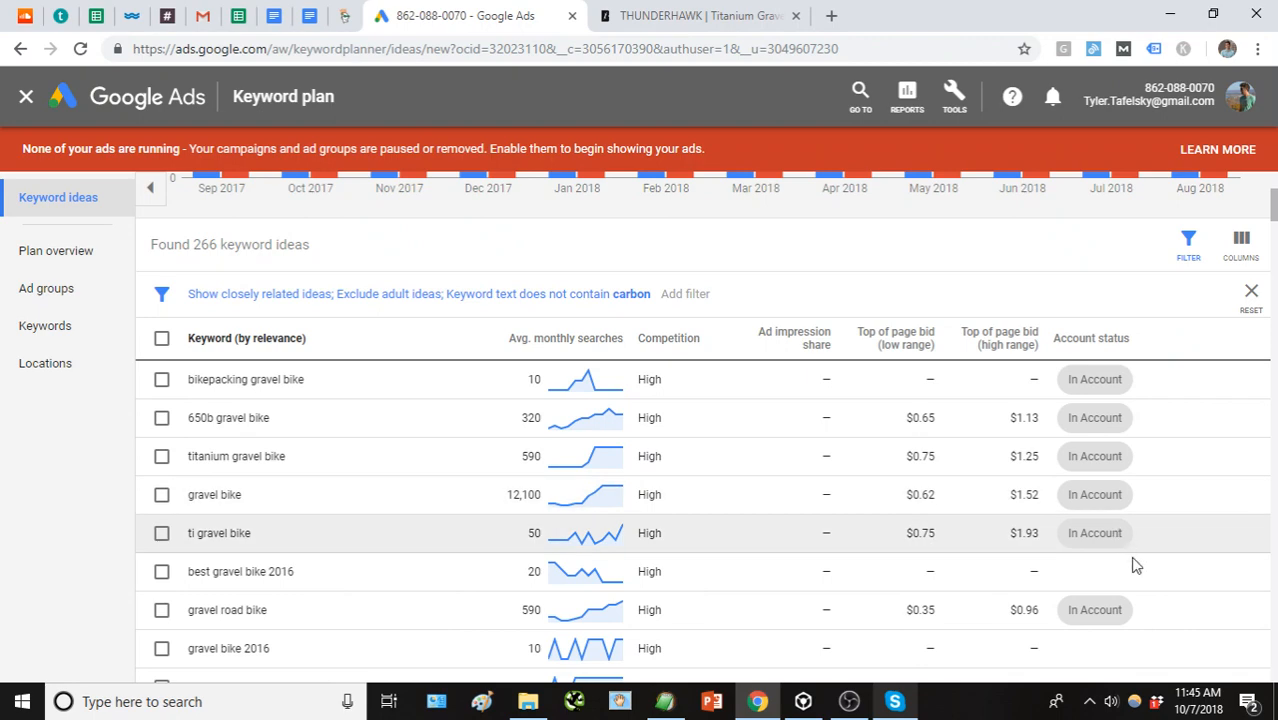
Check which columns are available for the keyword ideas table, including the organic impression share and organic average position options.
scroll(1148, 520, down, 1)
scroll(1150, 537, up, 1)
scroll(1148, 527, up, 2)
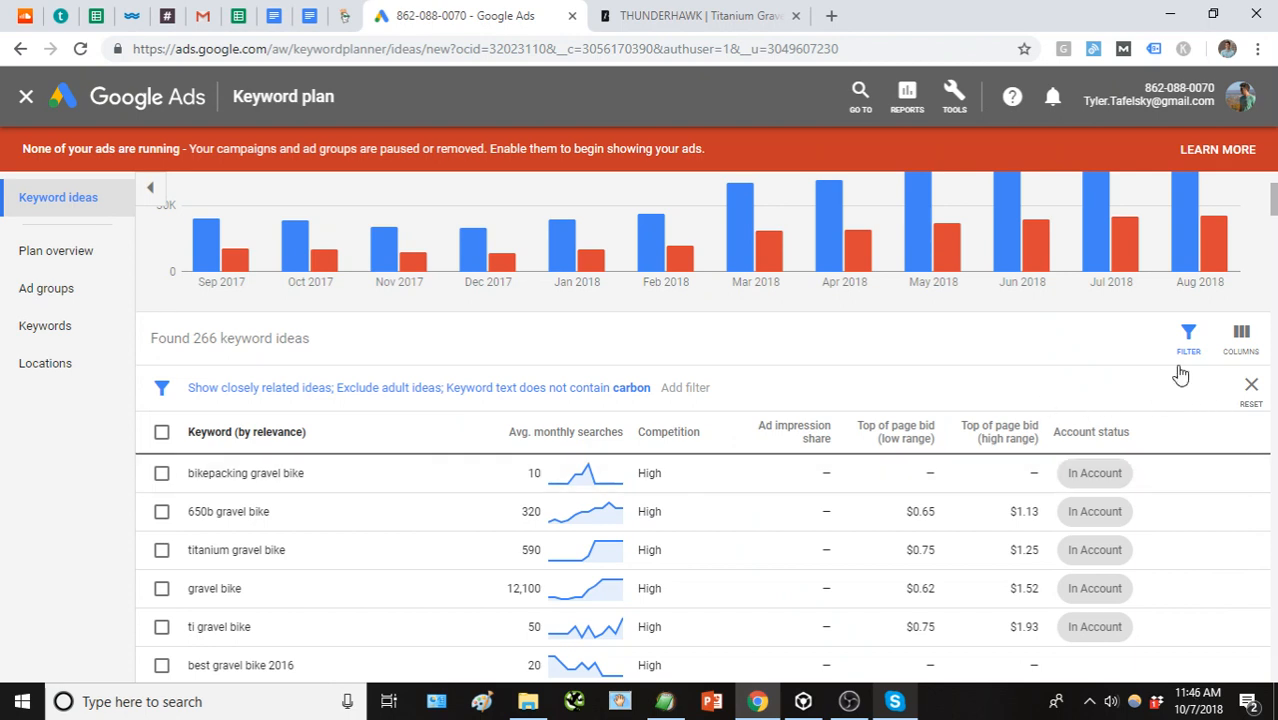
click(1246, 344)
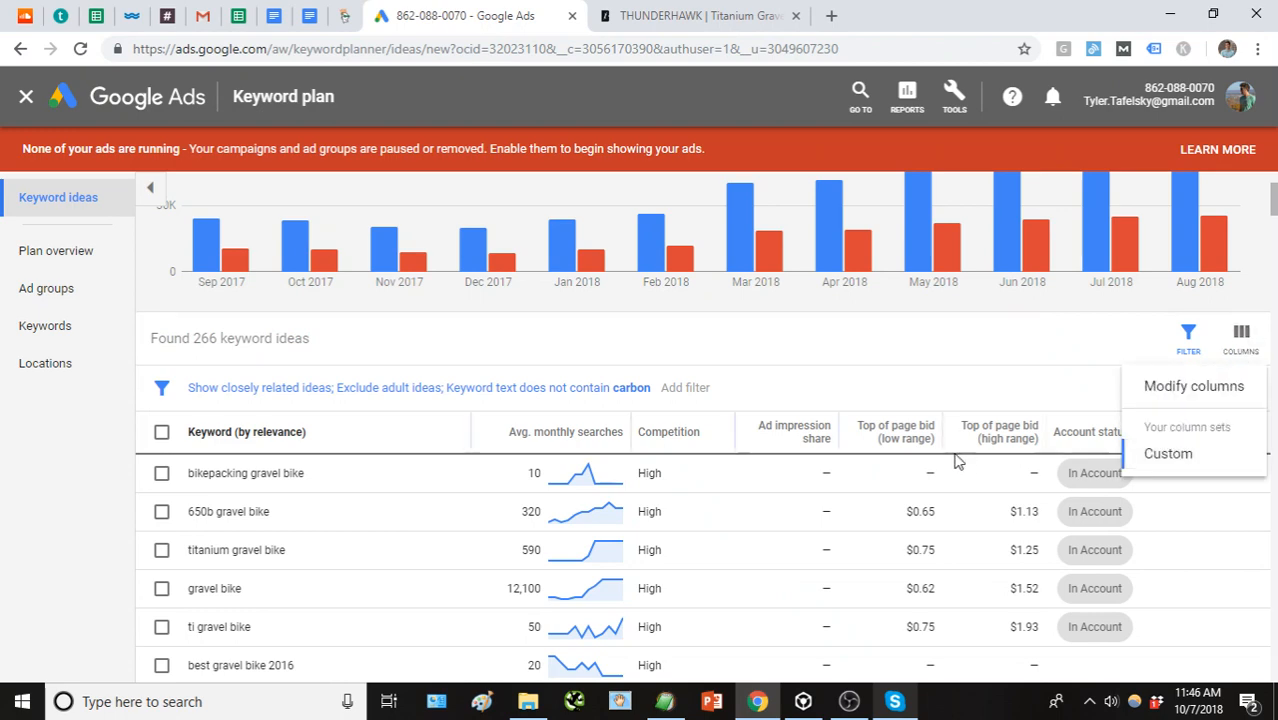
click(1174, 386)
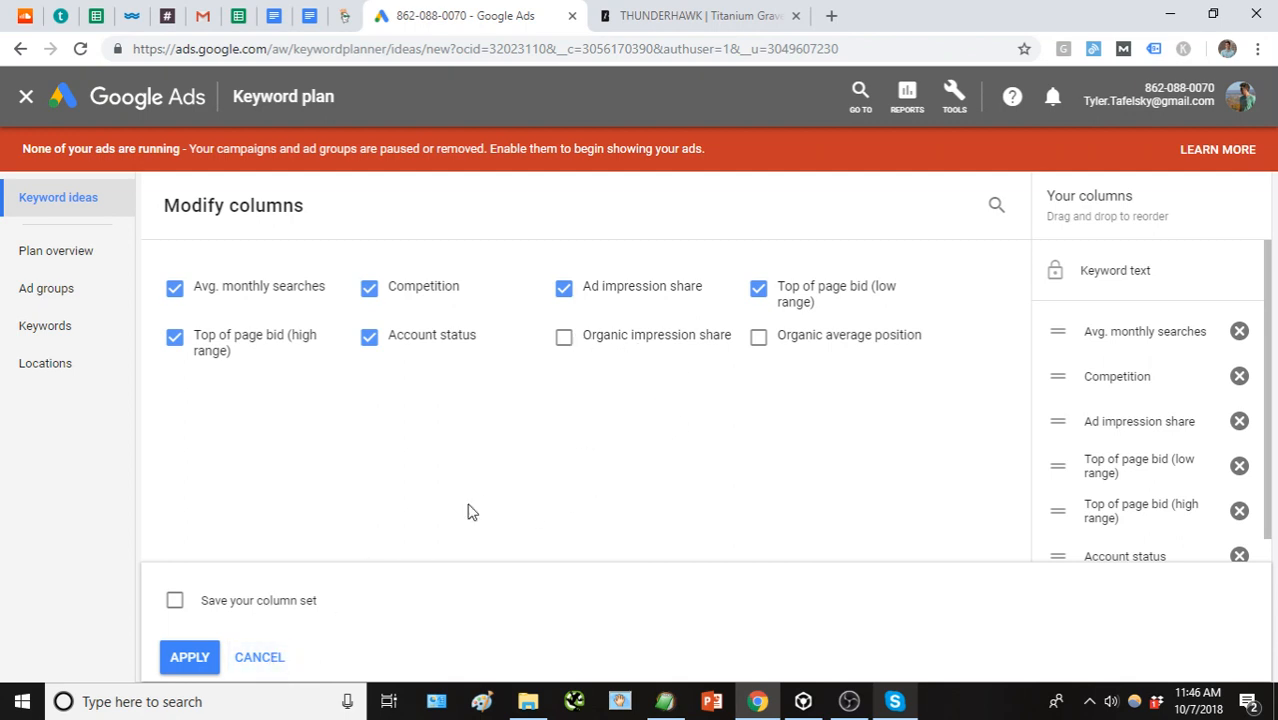
click(259, 657)
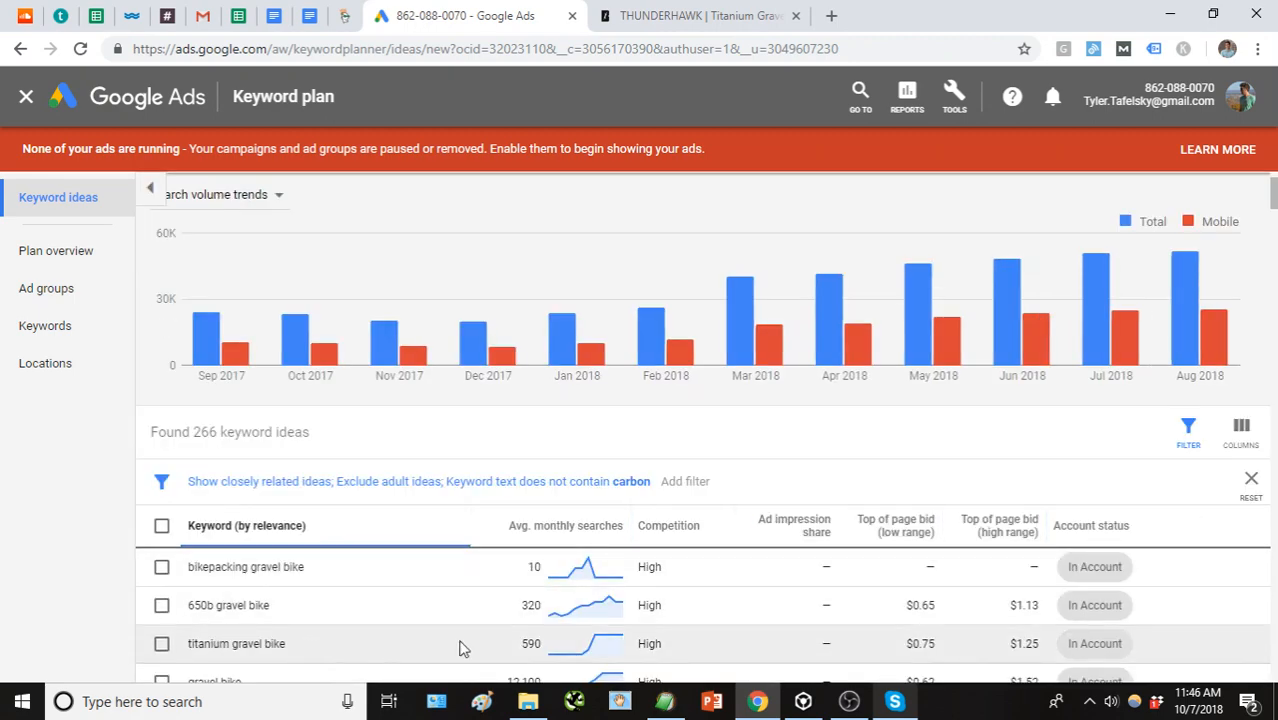
Select the keyword ideas "bikepacking gravel bike", "650b gravel bike", "titanium gravel bike", "gravel bike" and "ti gravel bike".
scroll(505, 643, down, 1)
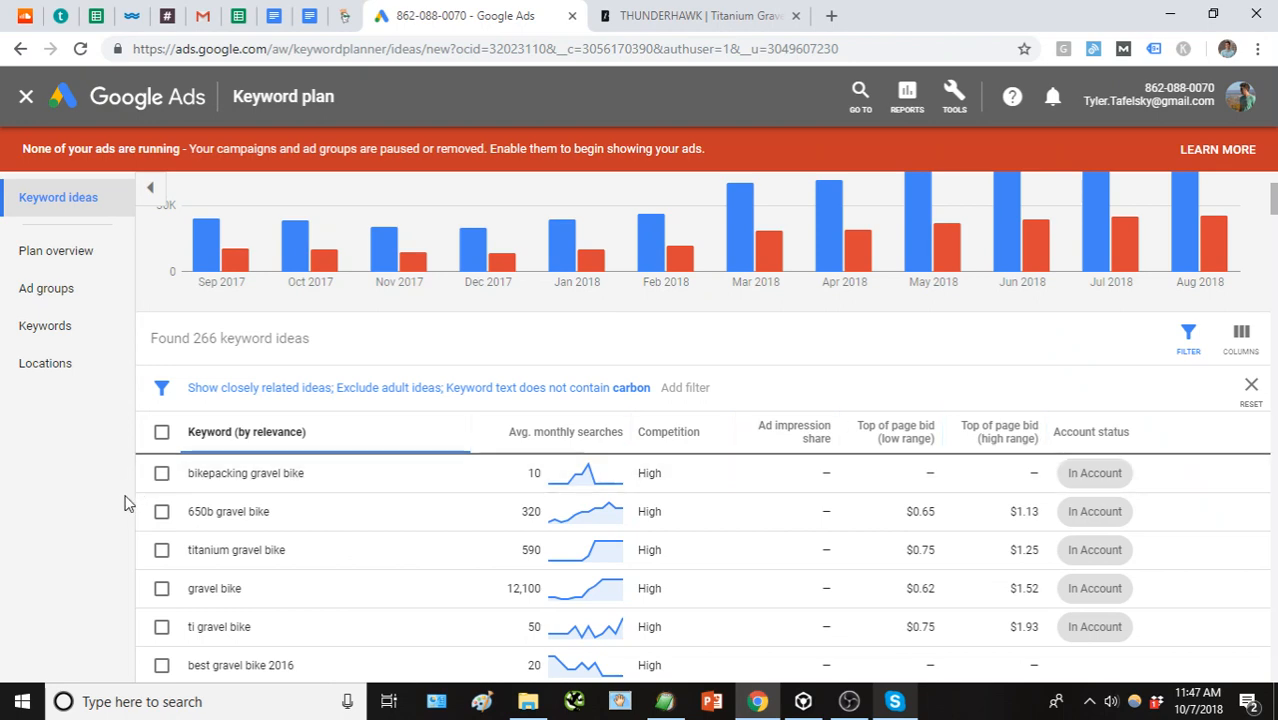
scroll(500, 422, up, 1)
scroll(440, 422, down, 1)
scroll(163, 476, down, 1)
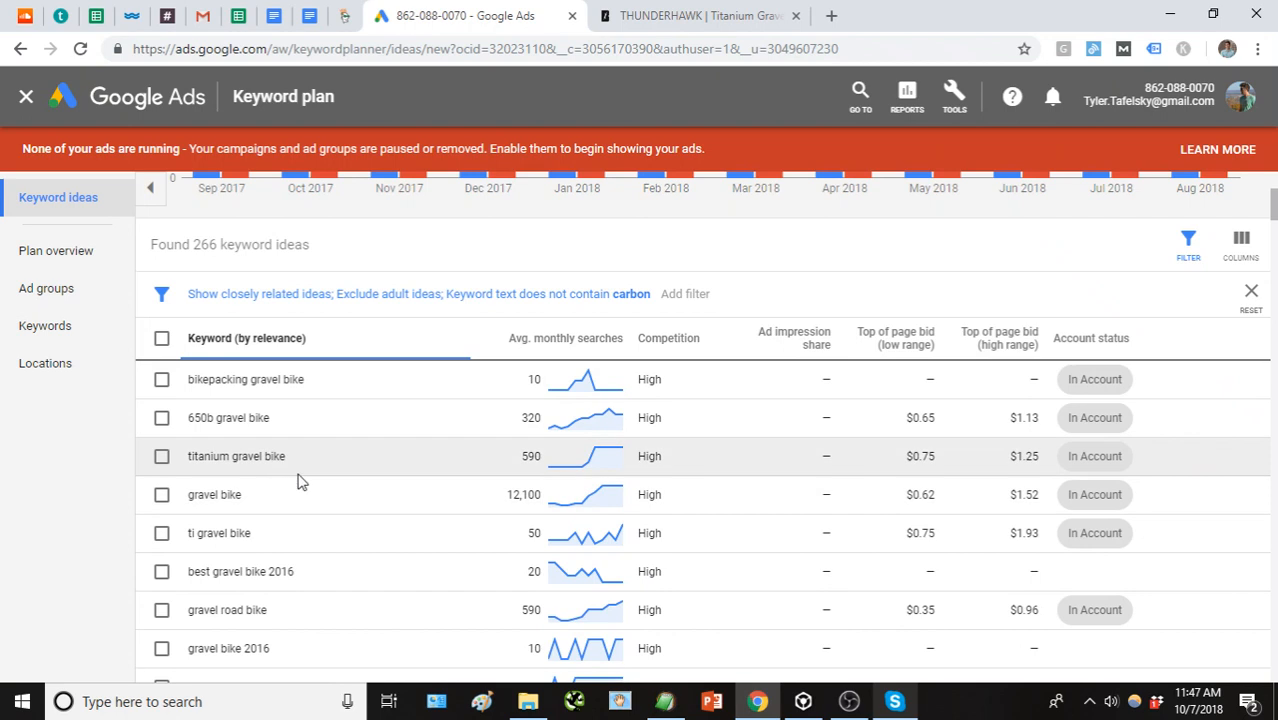
click(162, 381)
click(161, 418)
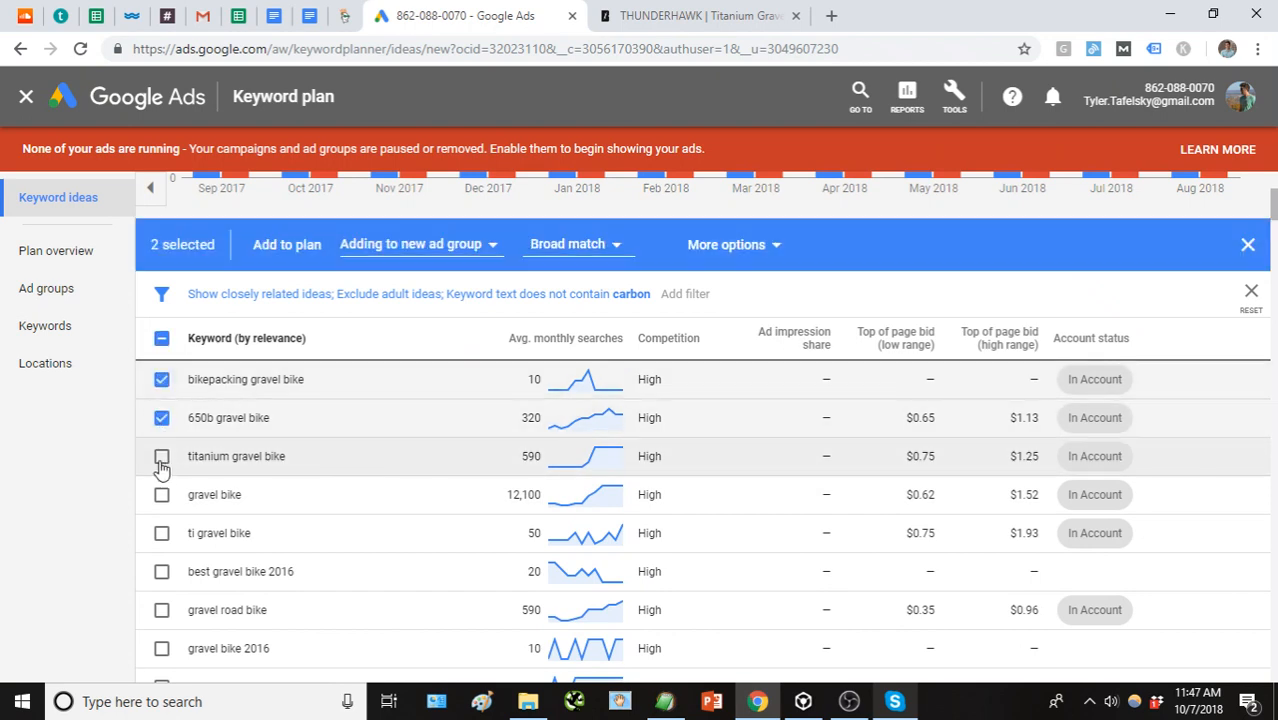
click(161, 456)
click(161, 494)
click(161, 533)
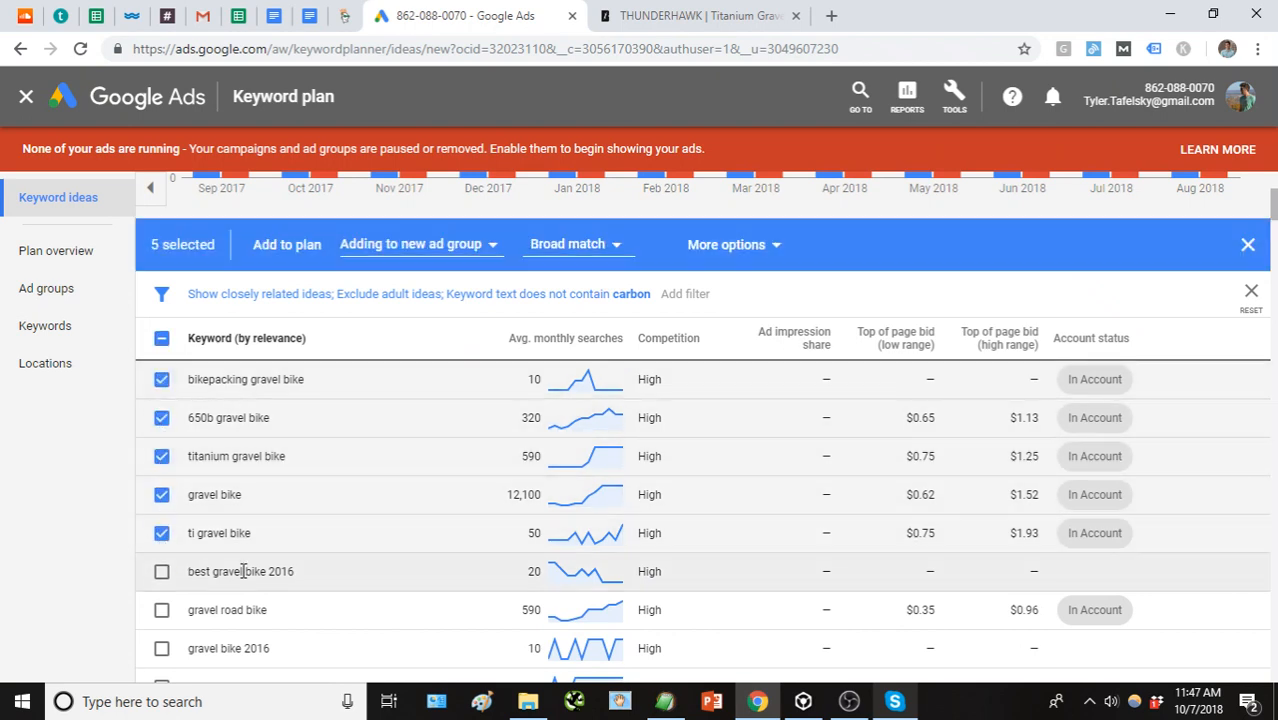
scroll(236, 561, down, 1)
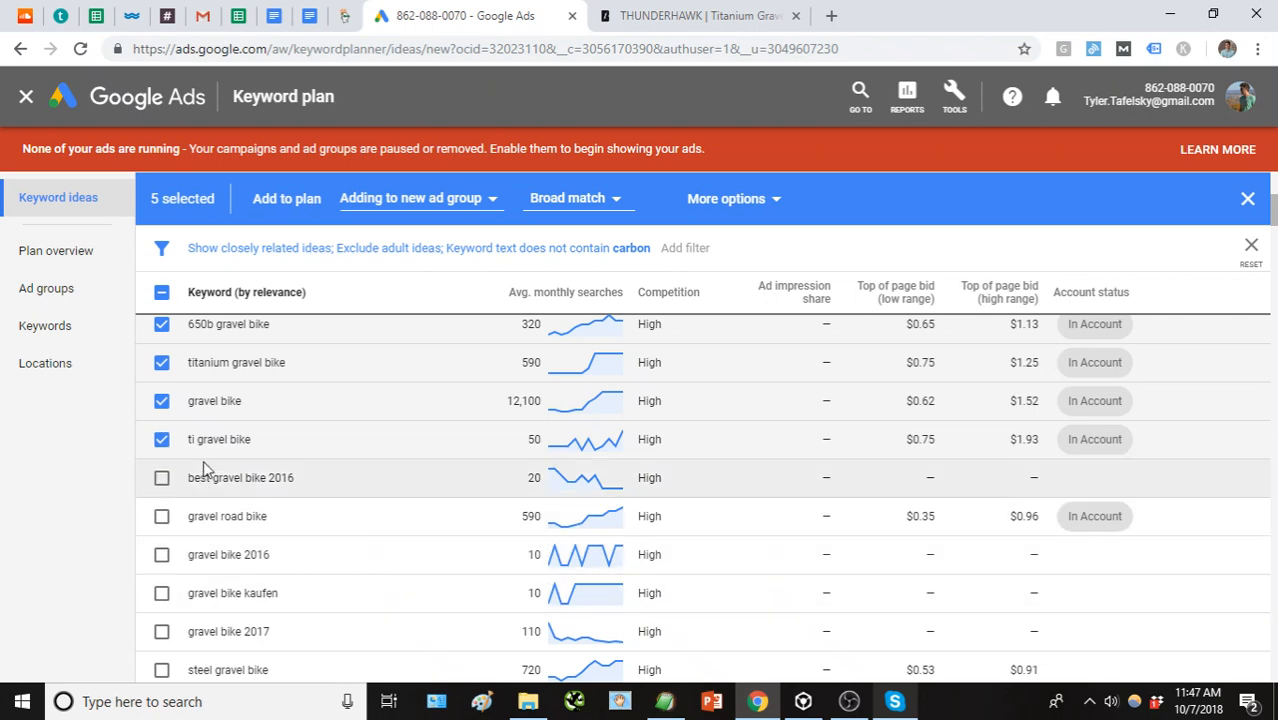
scroll(204, 455, up, 1)
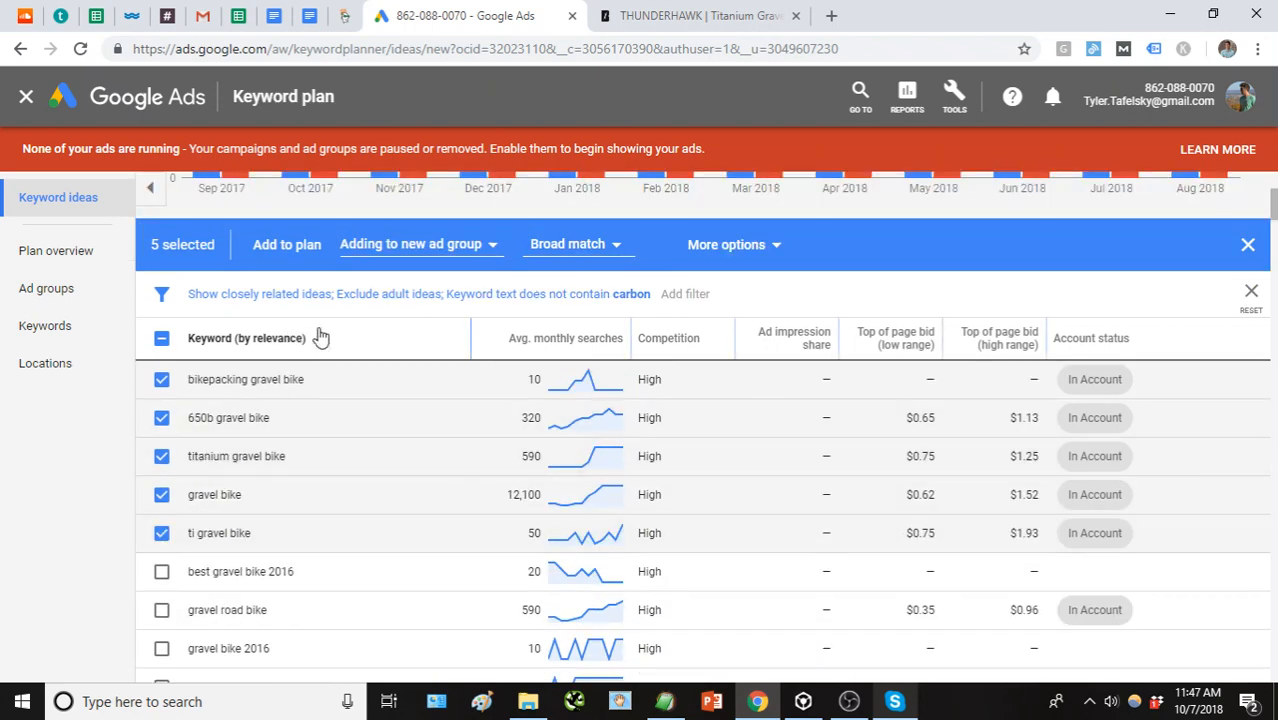
Set the match type to Exact match and create a new ad group named "Thunderhawk - Gravel Bike" for the selected keywords.
click(613, 250)
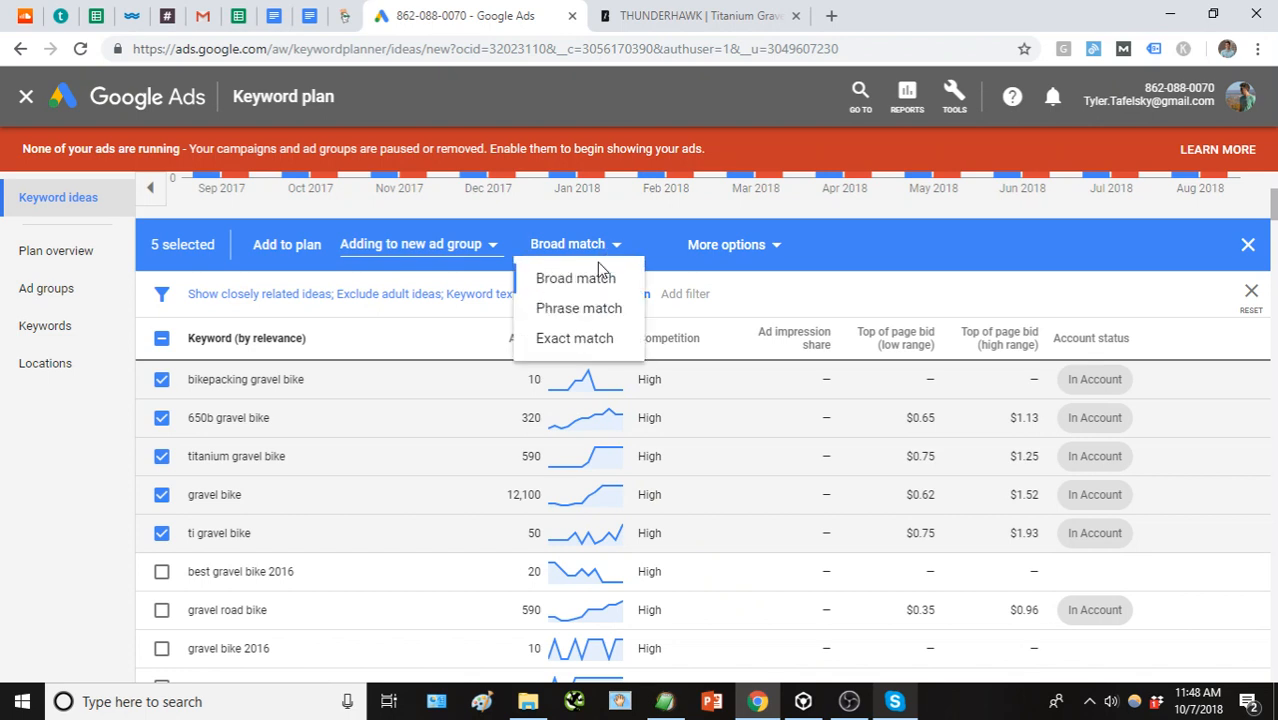
click(587, 340)
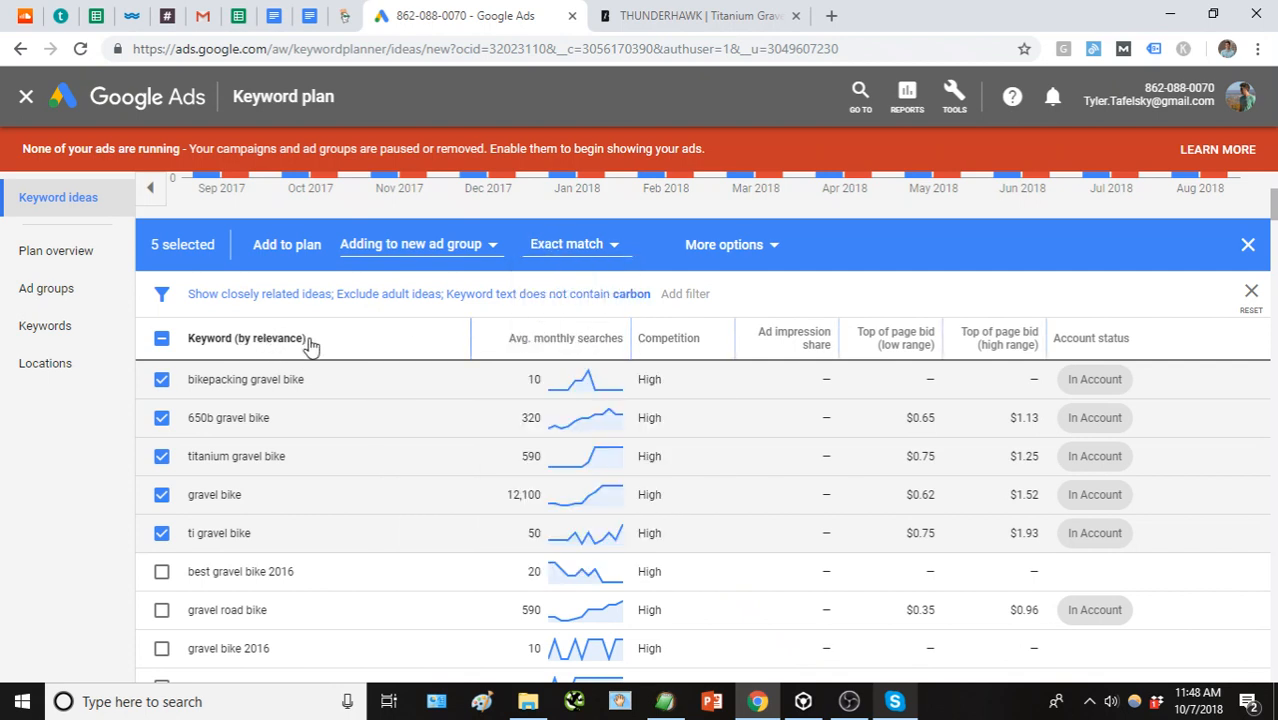
click(470, 250)
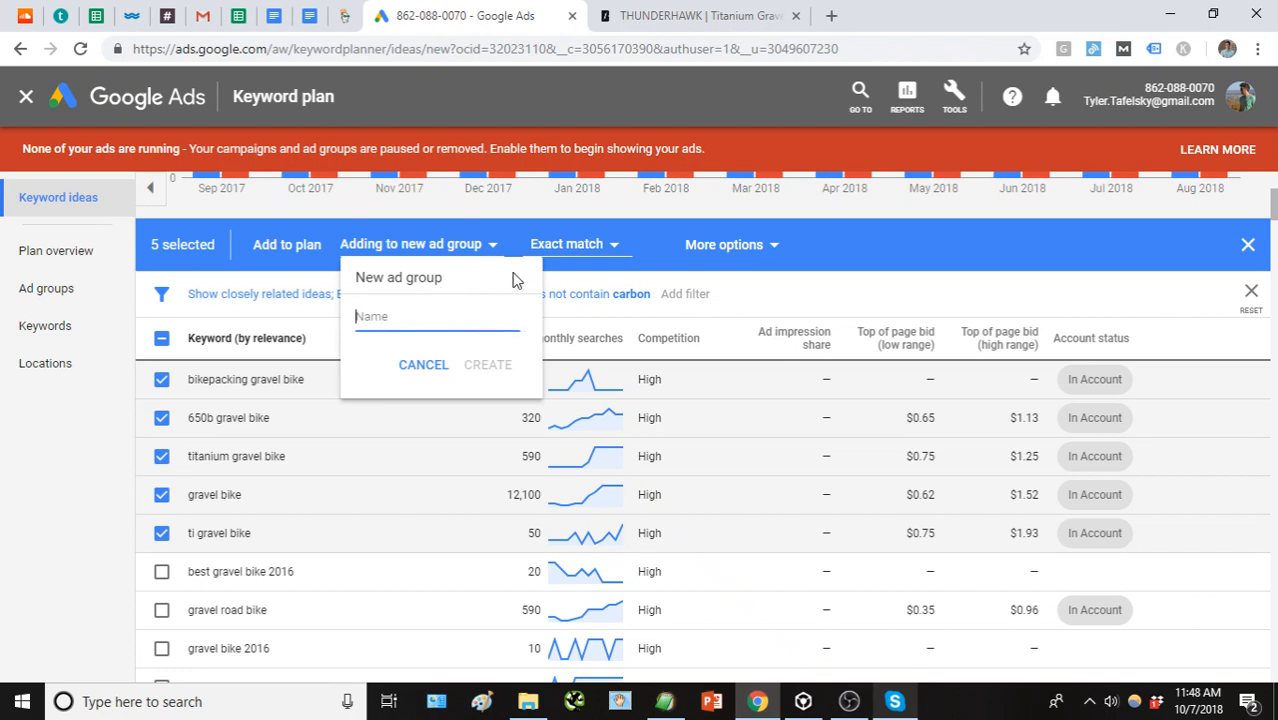
text(Thunder)
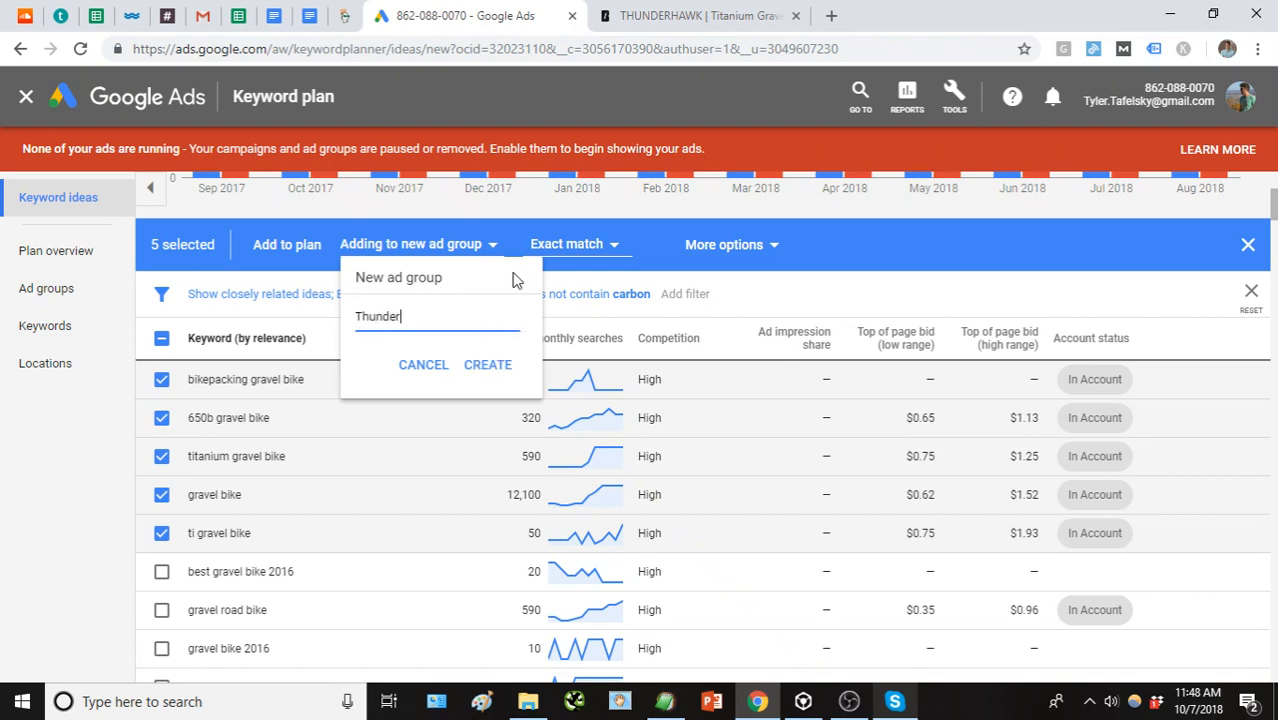
text(hawk - Gravel Bike)
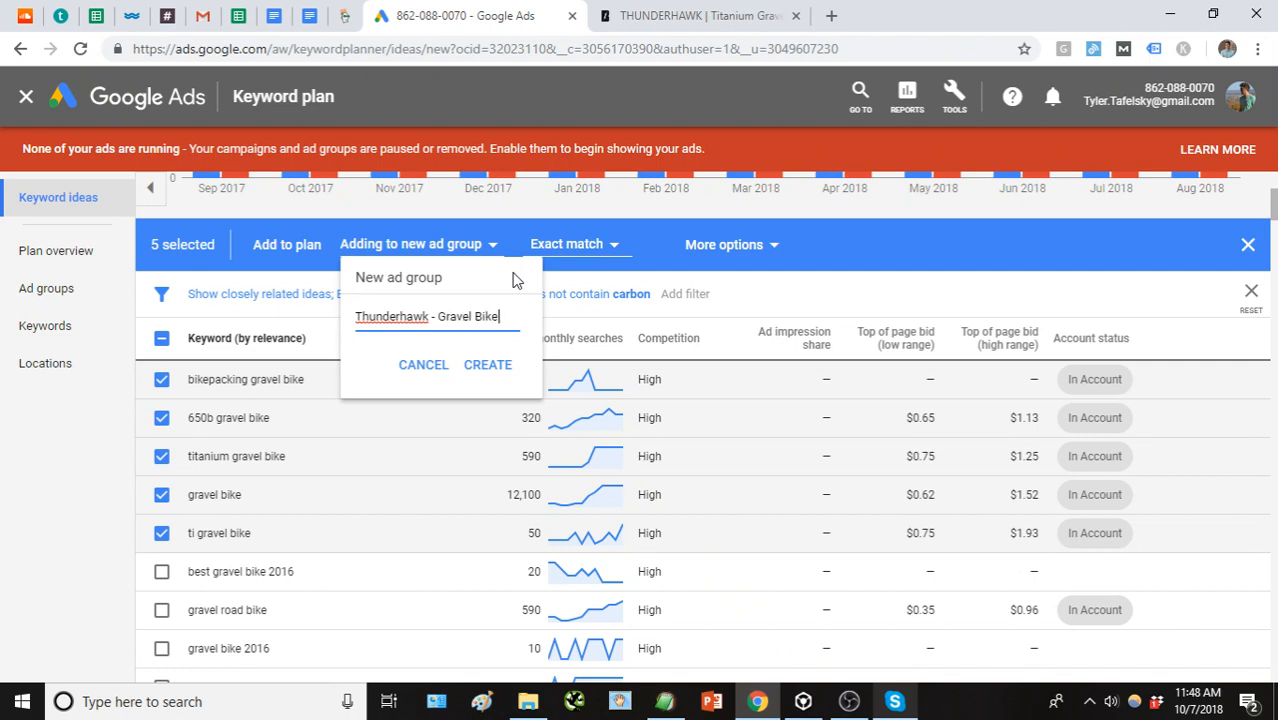
click(481, 365)
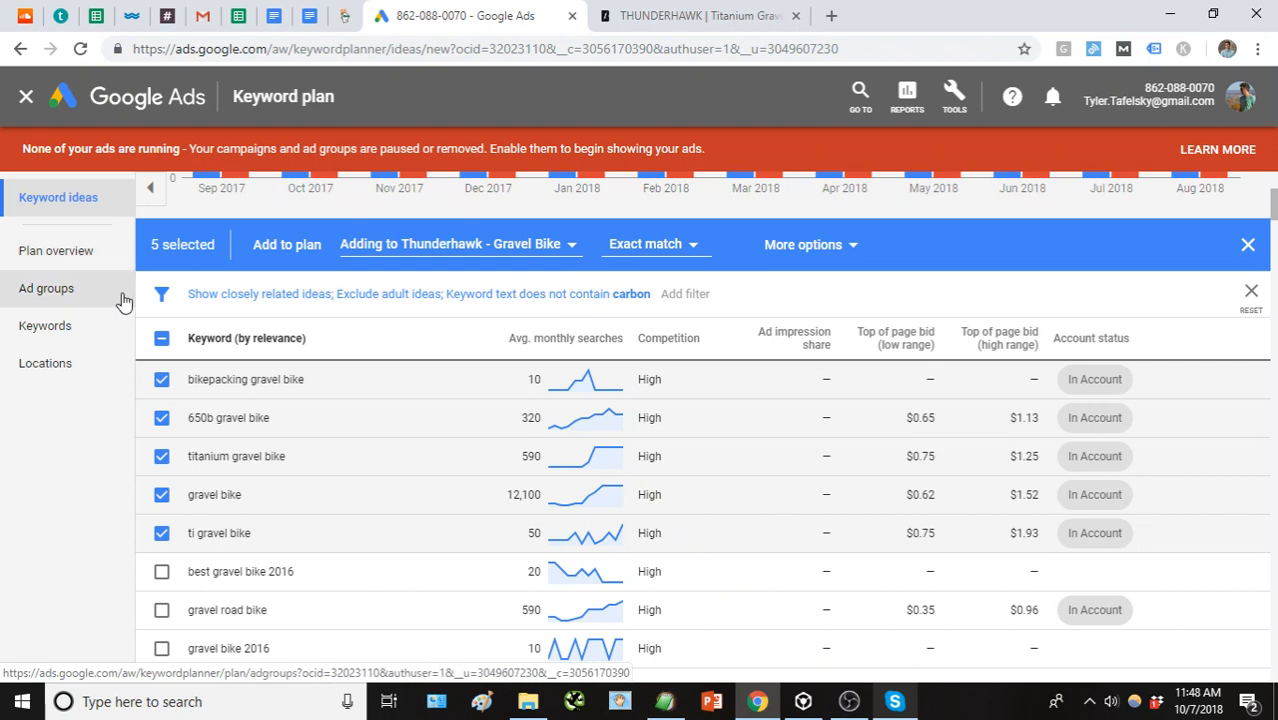
Add the selected gravel bike keywords to the plan.
right_click(75, 449)
click(70, 460)
click(290, 256)
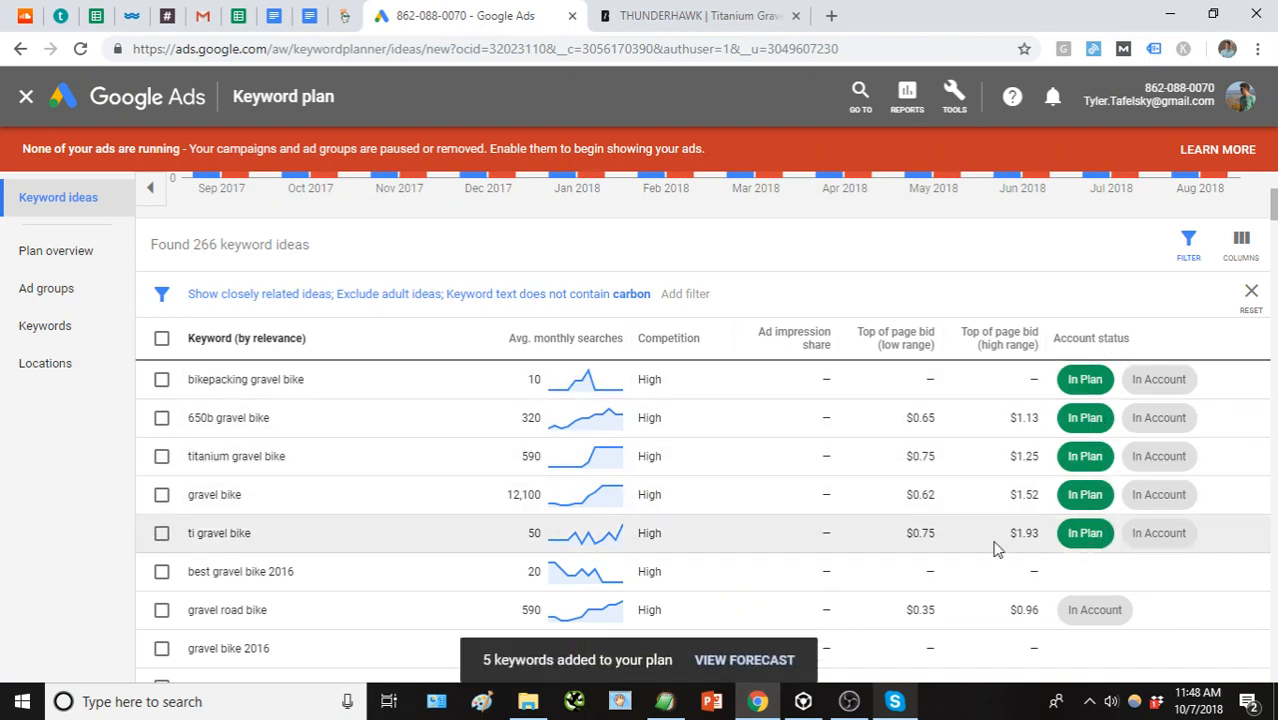
Open the plan overview and examine the forecast metrics together with the keyword and device breakdowns.
click(77, 262)
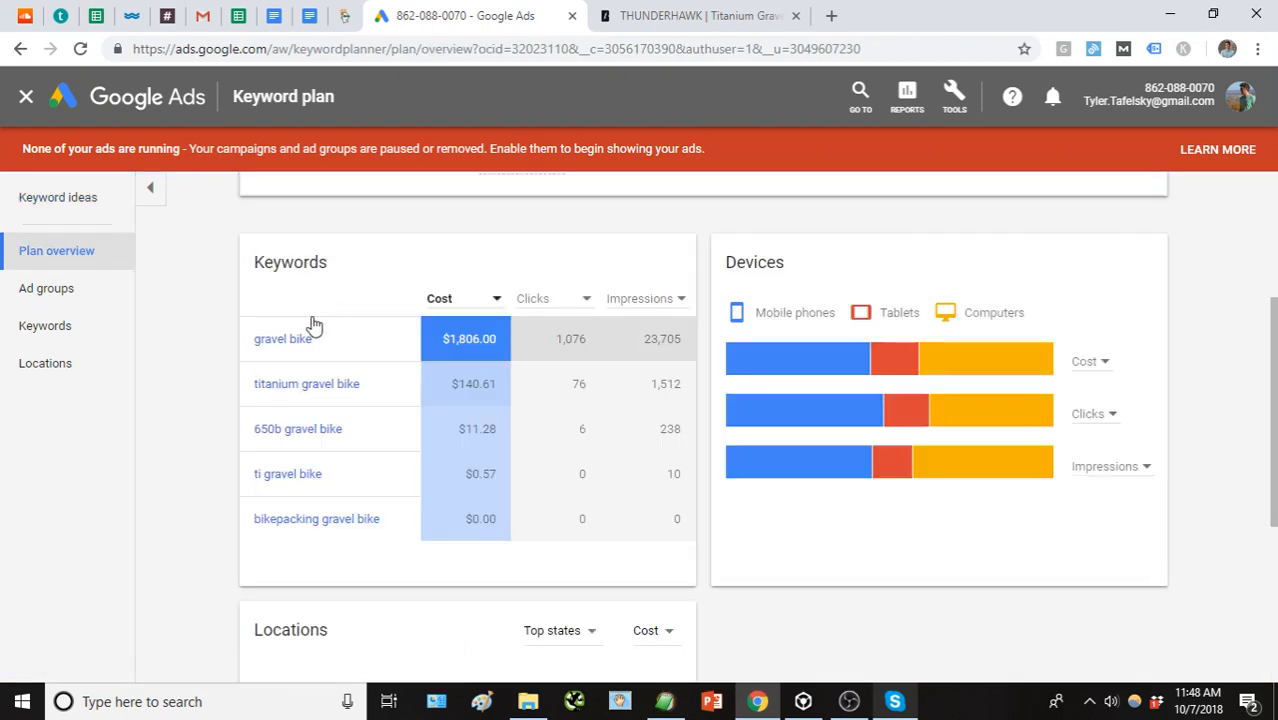
scroll(353, 338, up, 2)
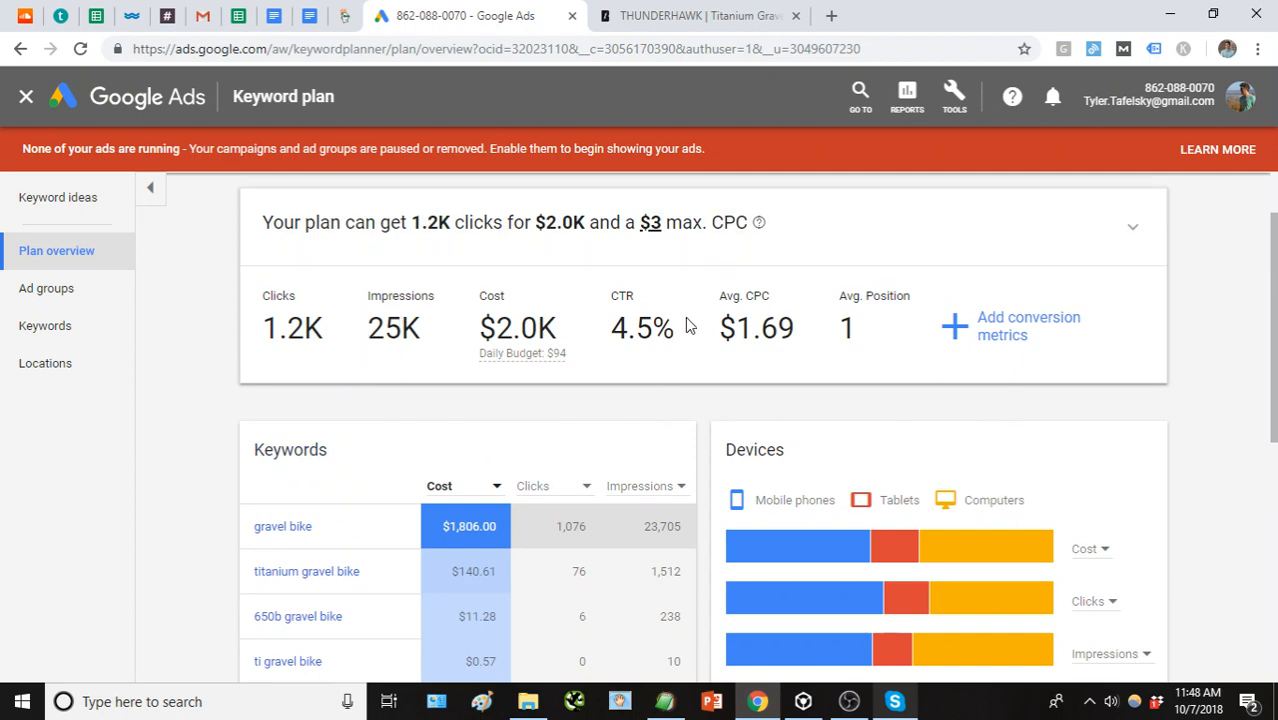
scroll(903, 300, down, 1)
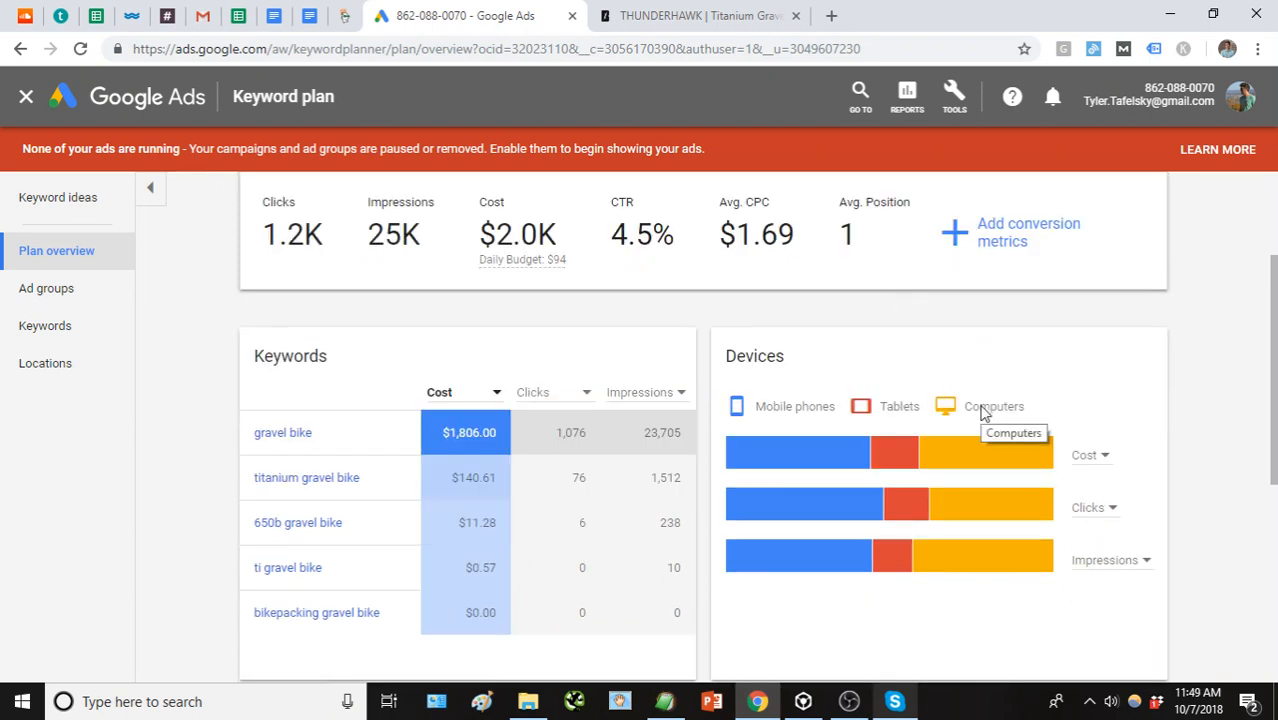
mouse_move(945, 449)
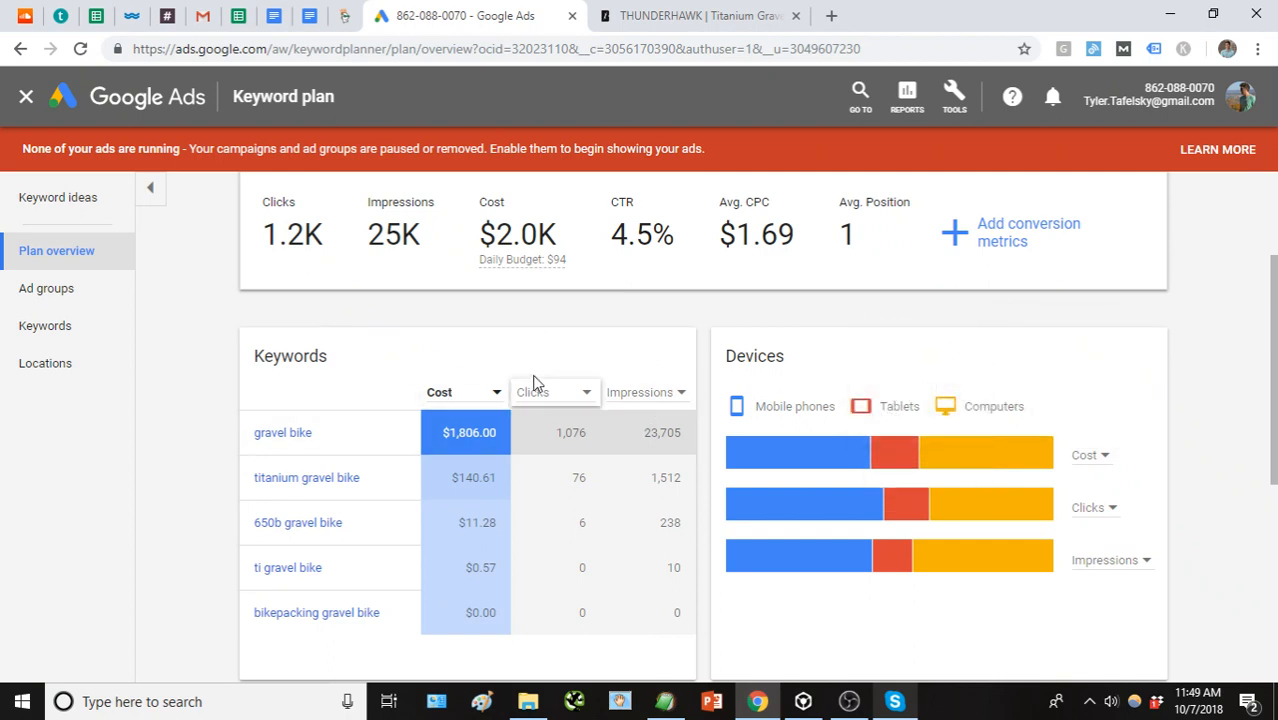
scroll(545, 400, down, 1)
scroll(655, 357, up, 1)
scroll(630, 345, up, 1)
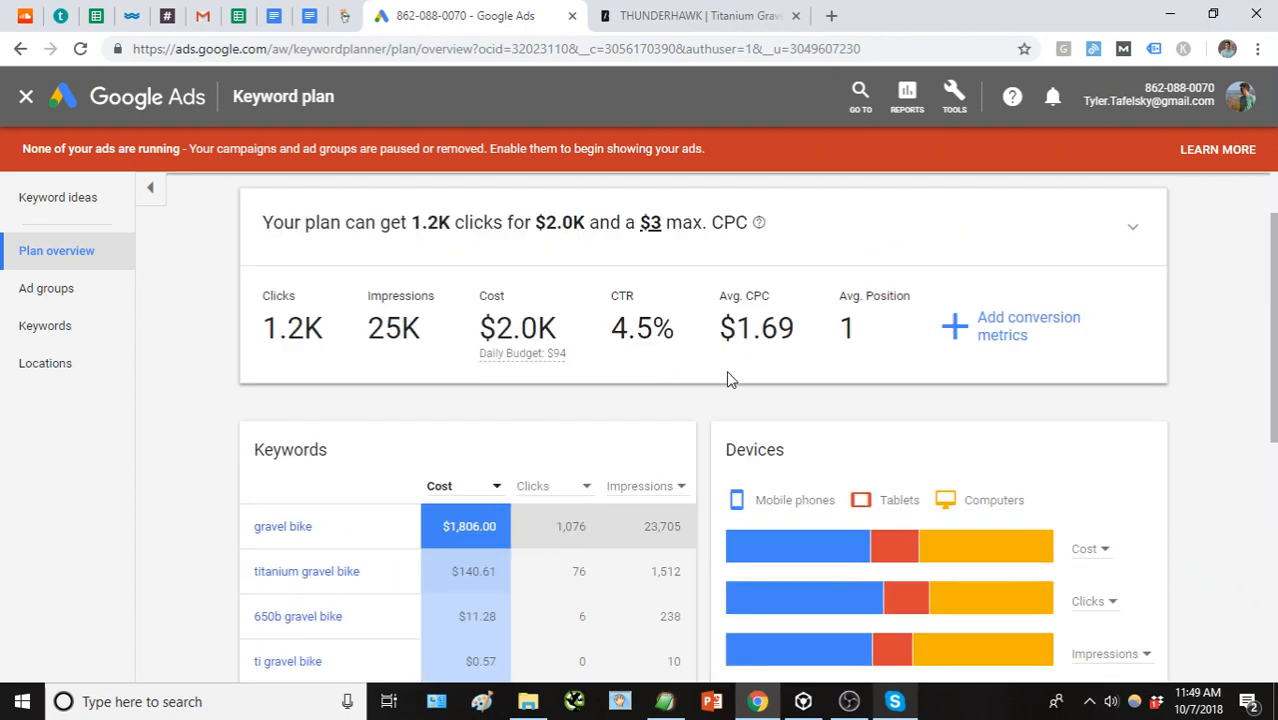
scroll(728, 375, up, 1)
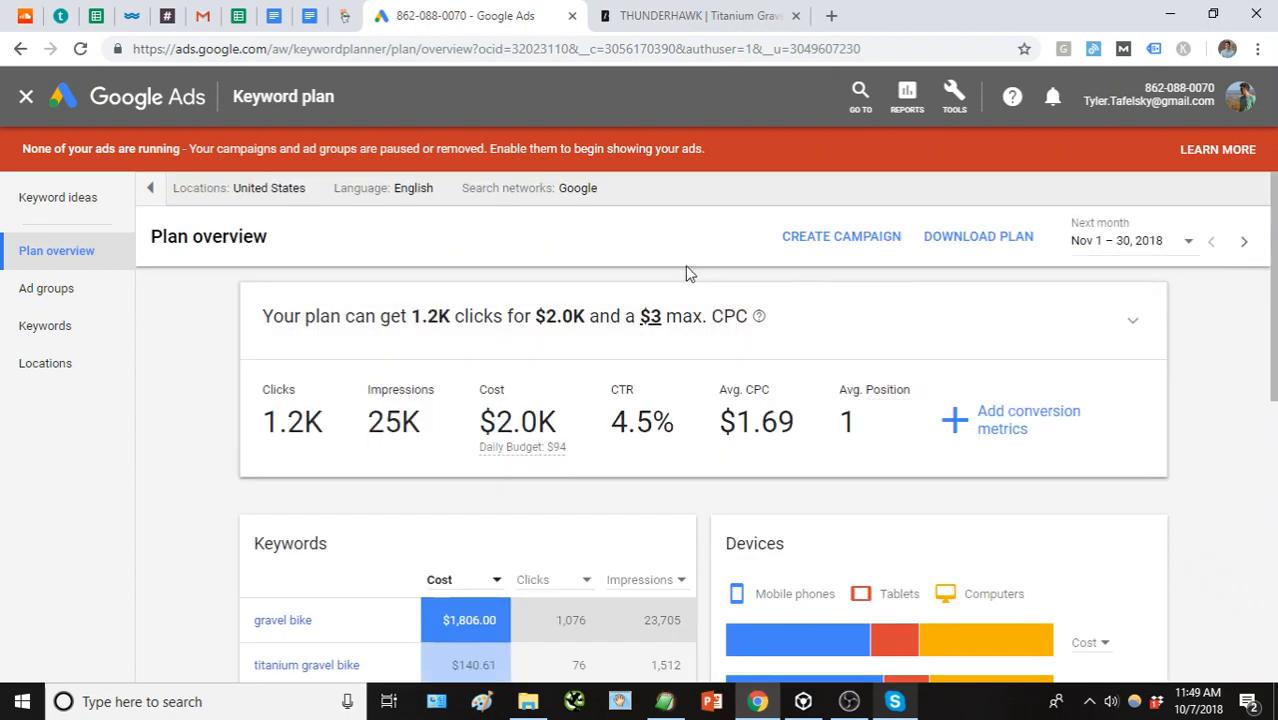
Open the ad group forecasts and check the name and daily budget options for creating a campaign from the plan.
click(60, 290)
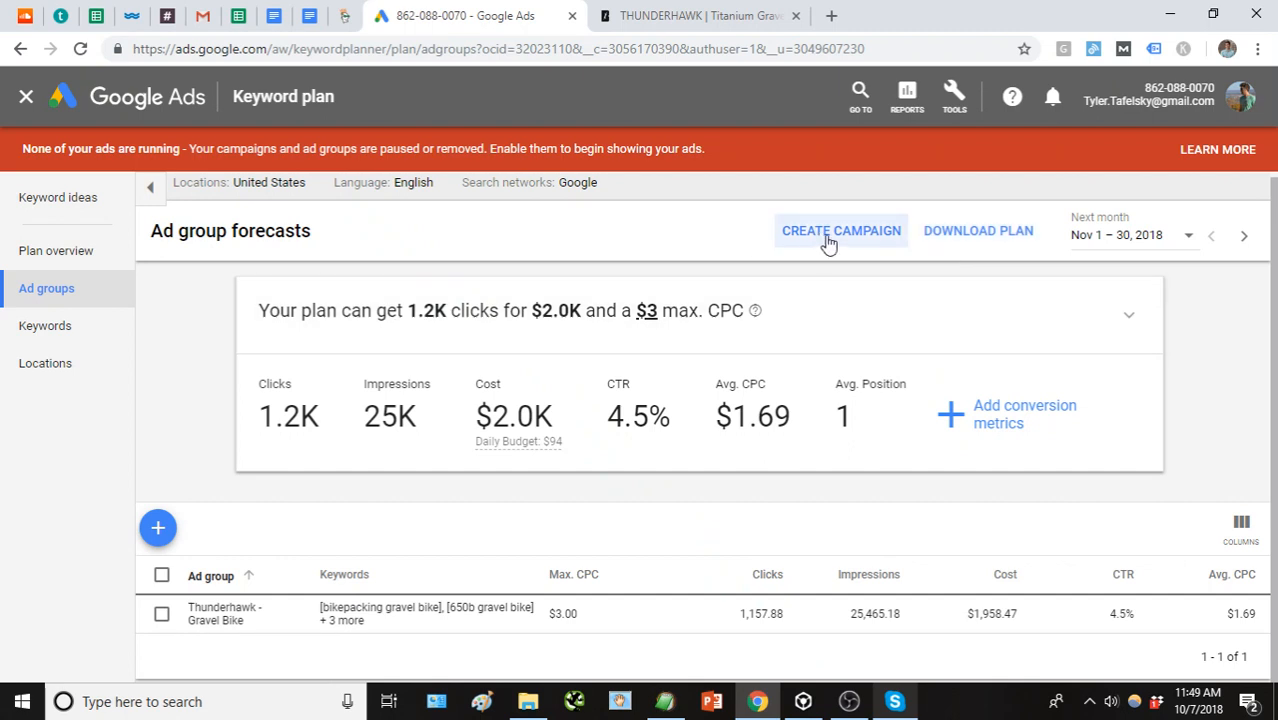
click(866, 238)
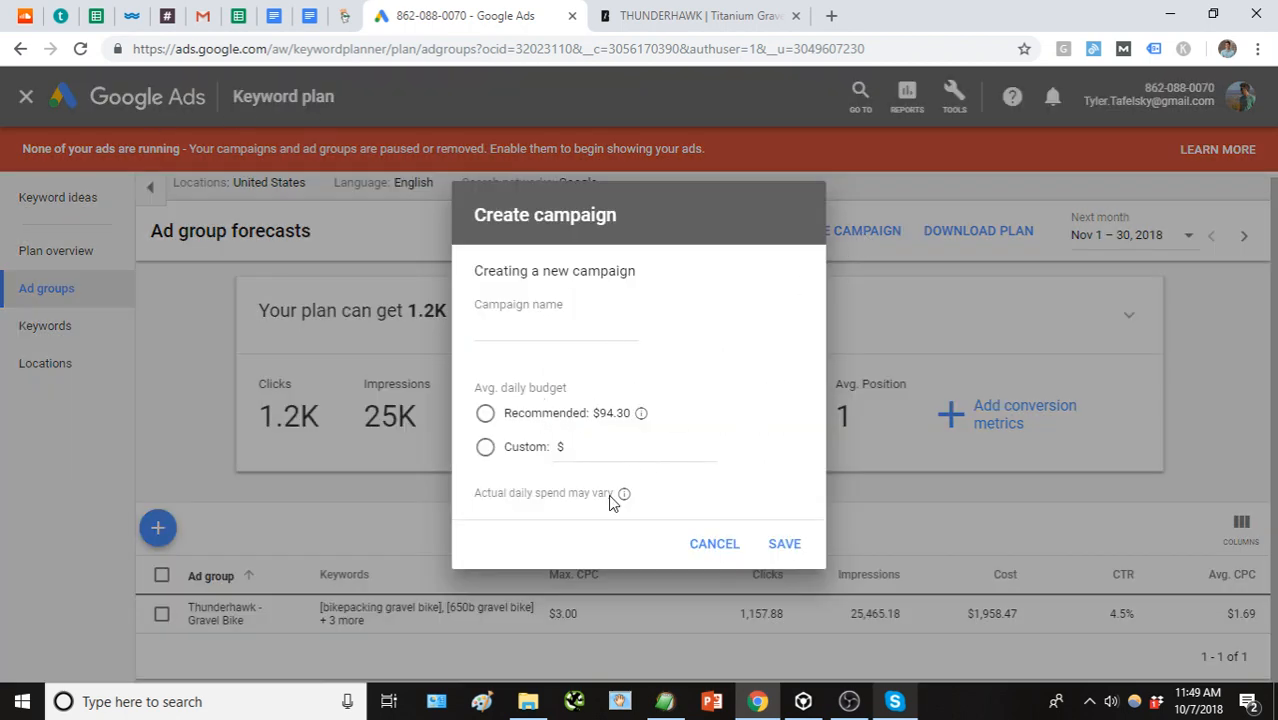
click(716, 546)
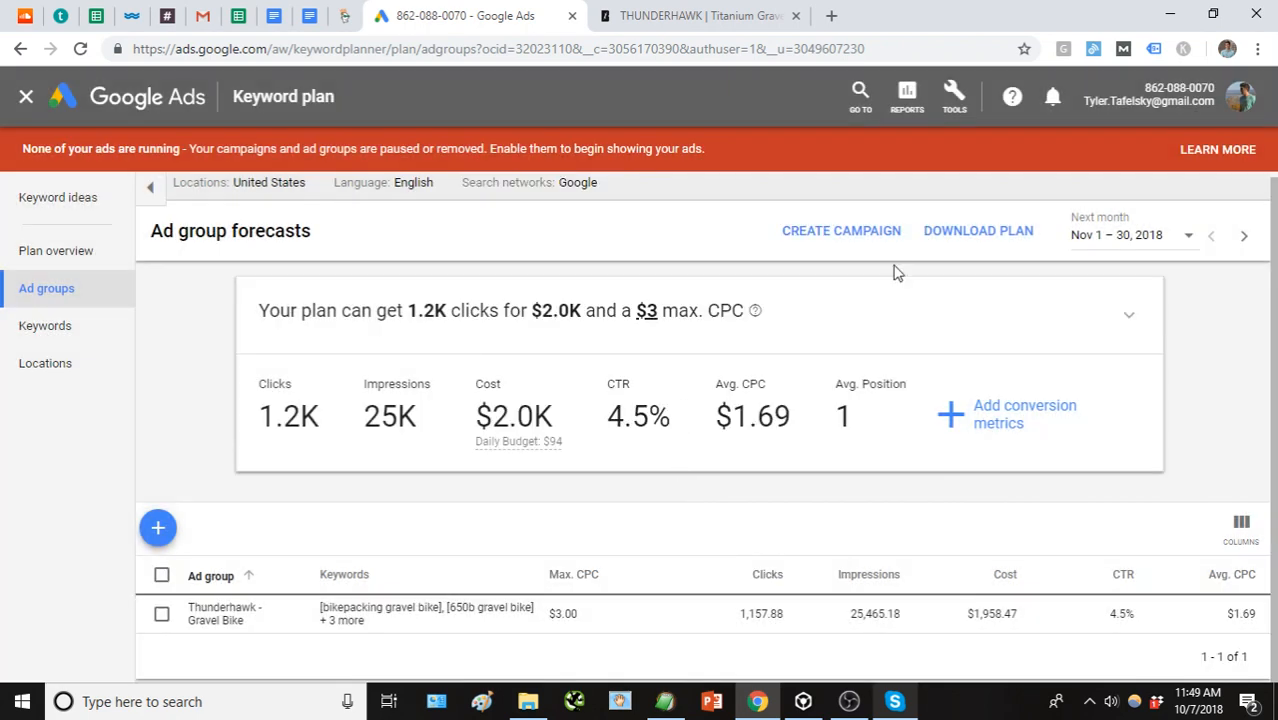
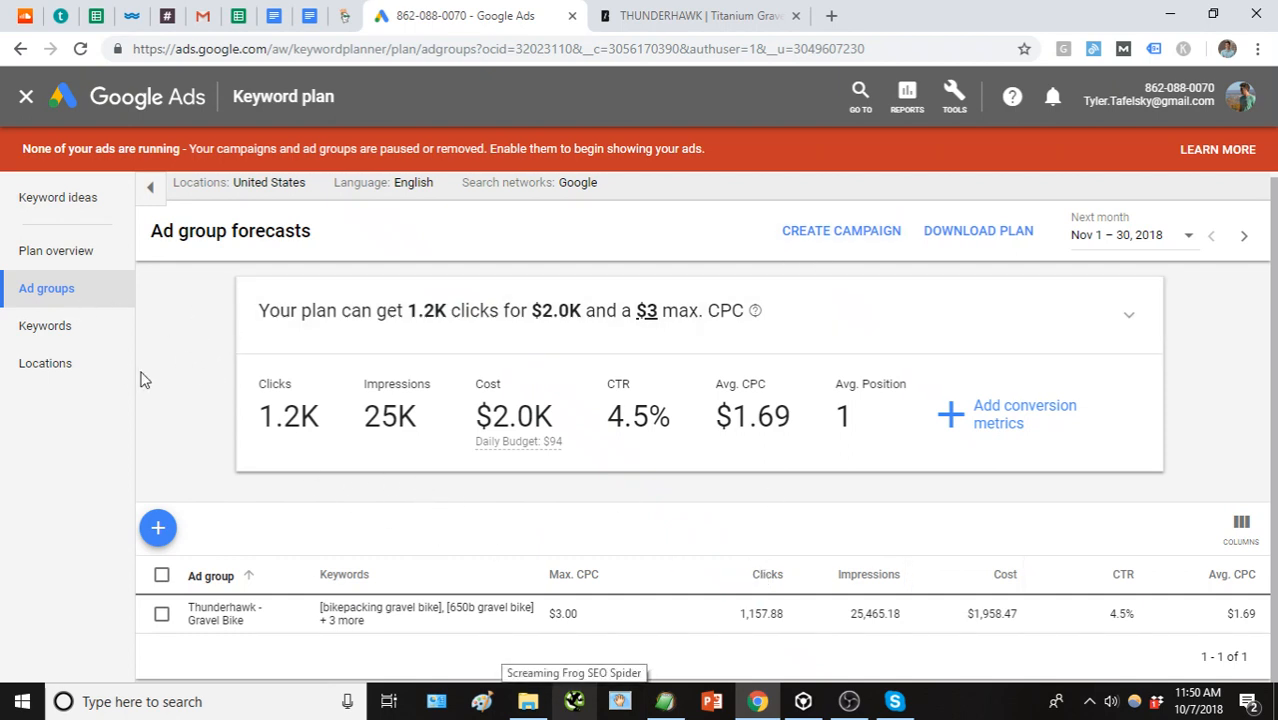
Return to the keyword ideas and remove the filter that excludes keywords containing "carbon".
click(70, 201)
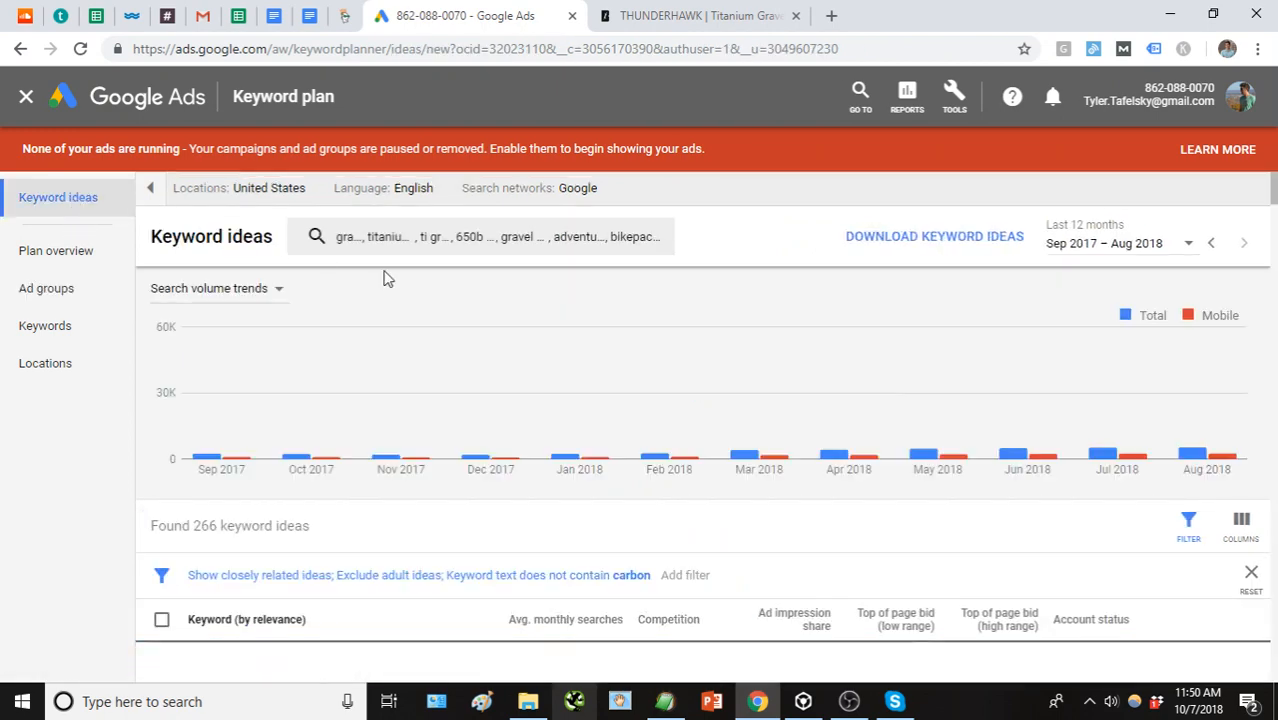
scroll(478, 313, down, 1)
scroll(478, 313, up, 1)
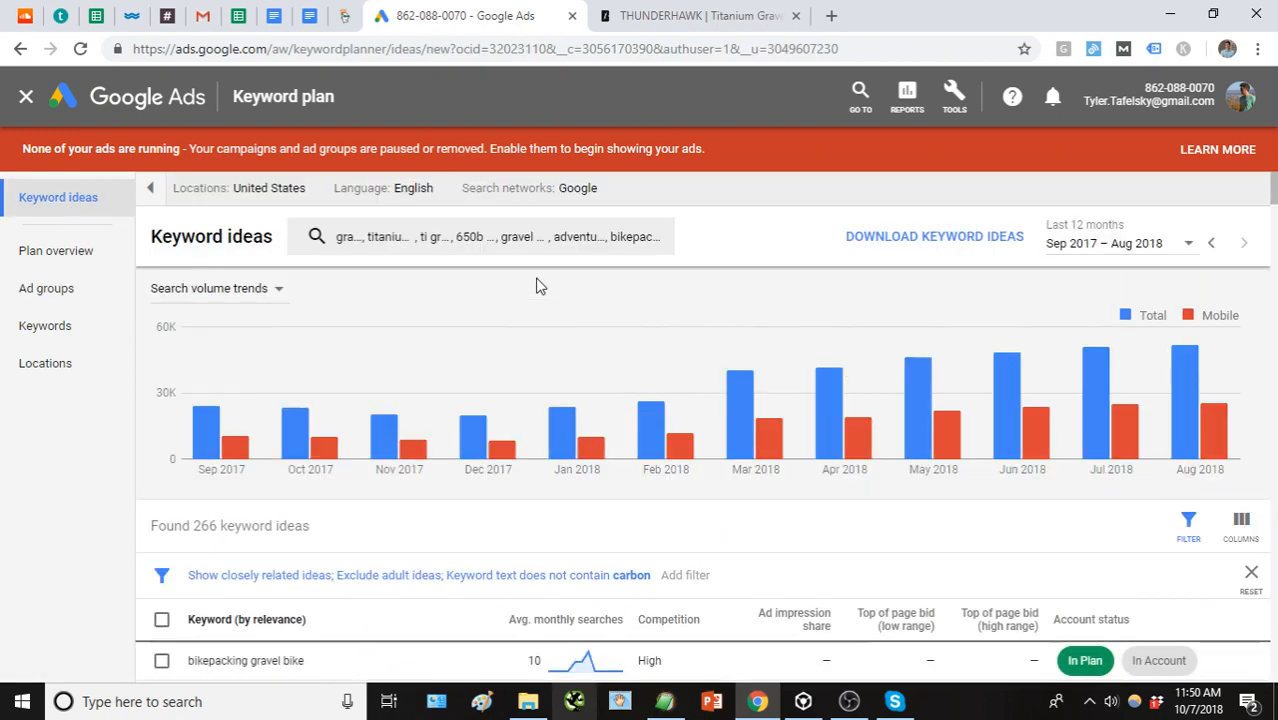
click(646, 577)
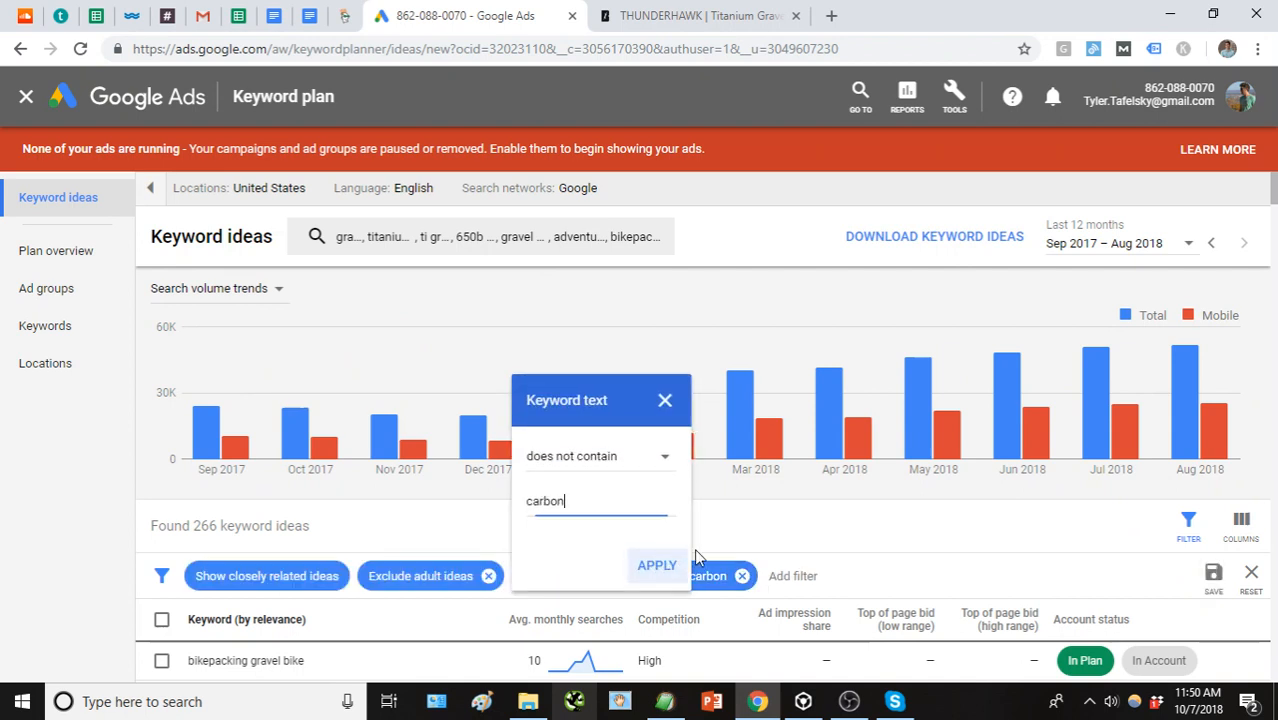
click(748, 571)
click(748, 571)
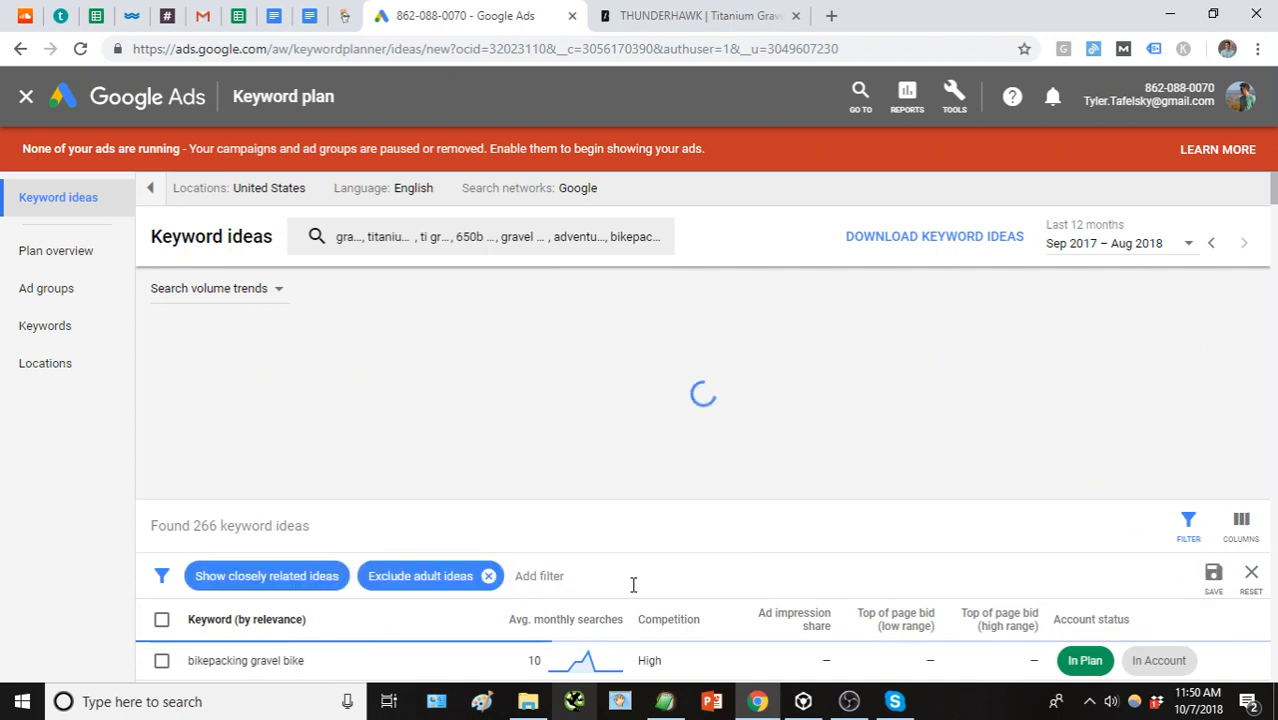
Switch to EditPad Pro, copy "bikepacking bike" and "titanium bikepacking bike" from Thunderhawk PPC Keywords.txt, and return to Keyword Planner.
click(562, 237)
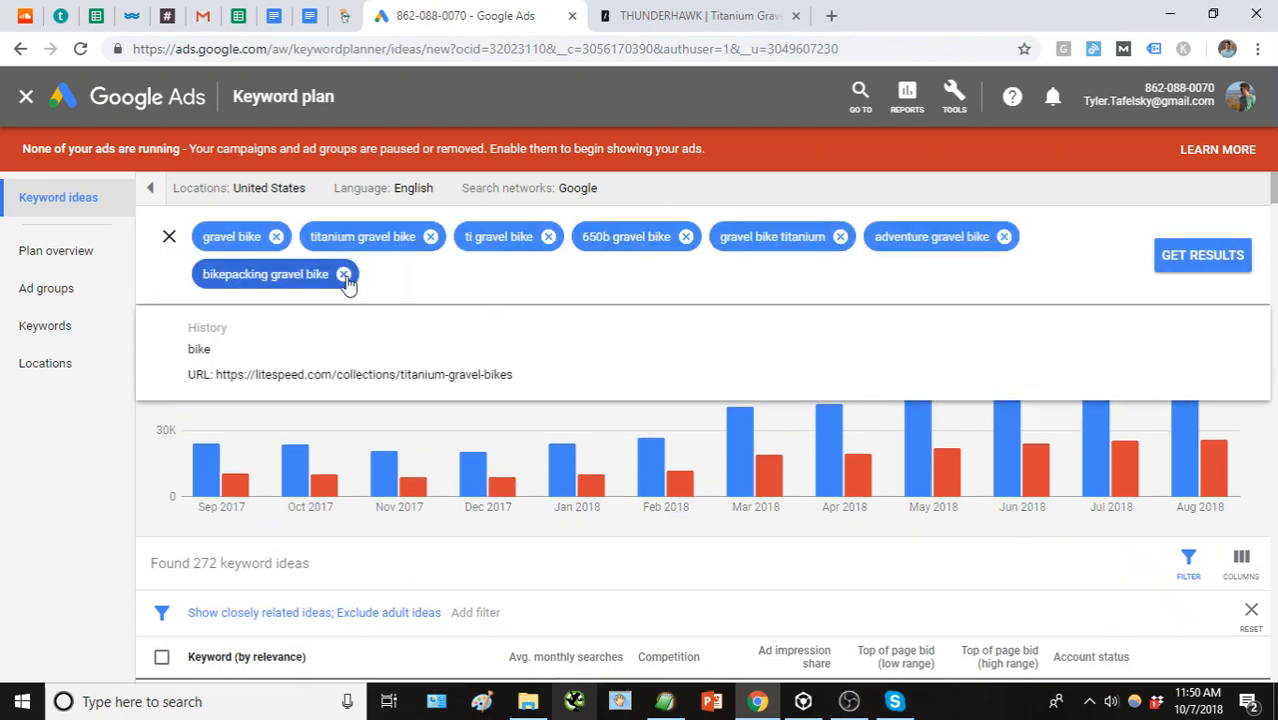
click(667, 703)
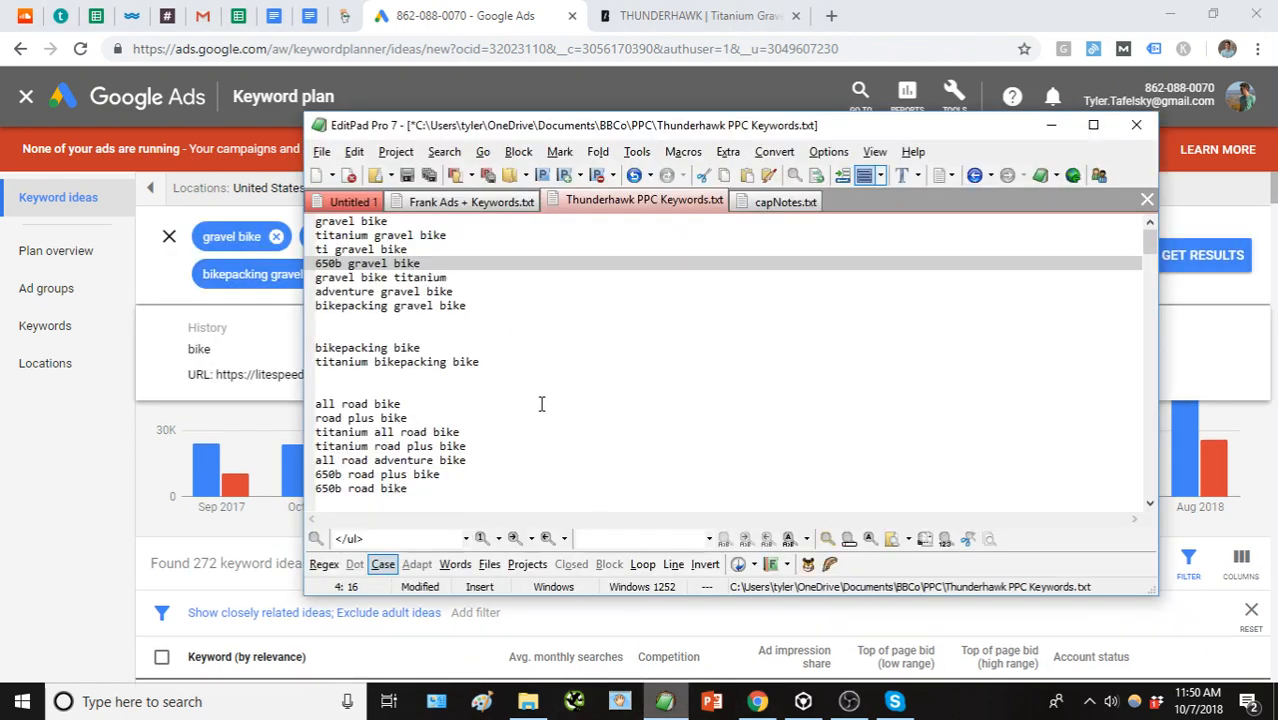
drag(507, 362, 300, 352)
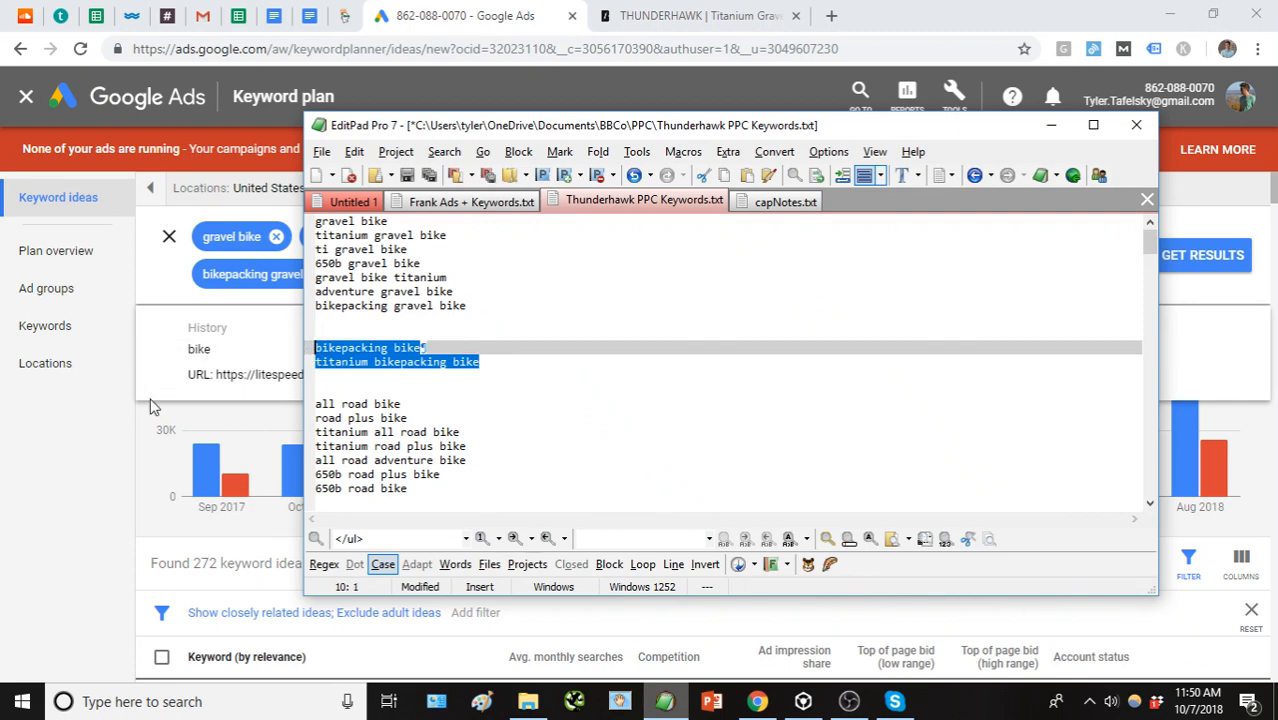
click(98, 470)
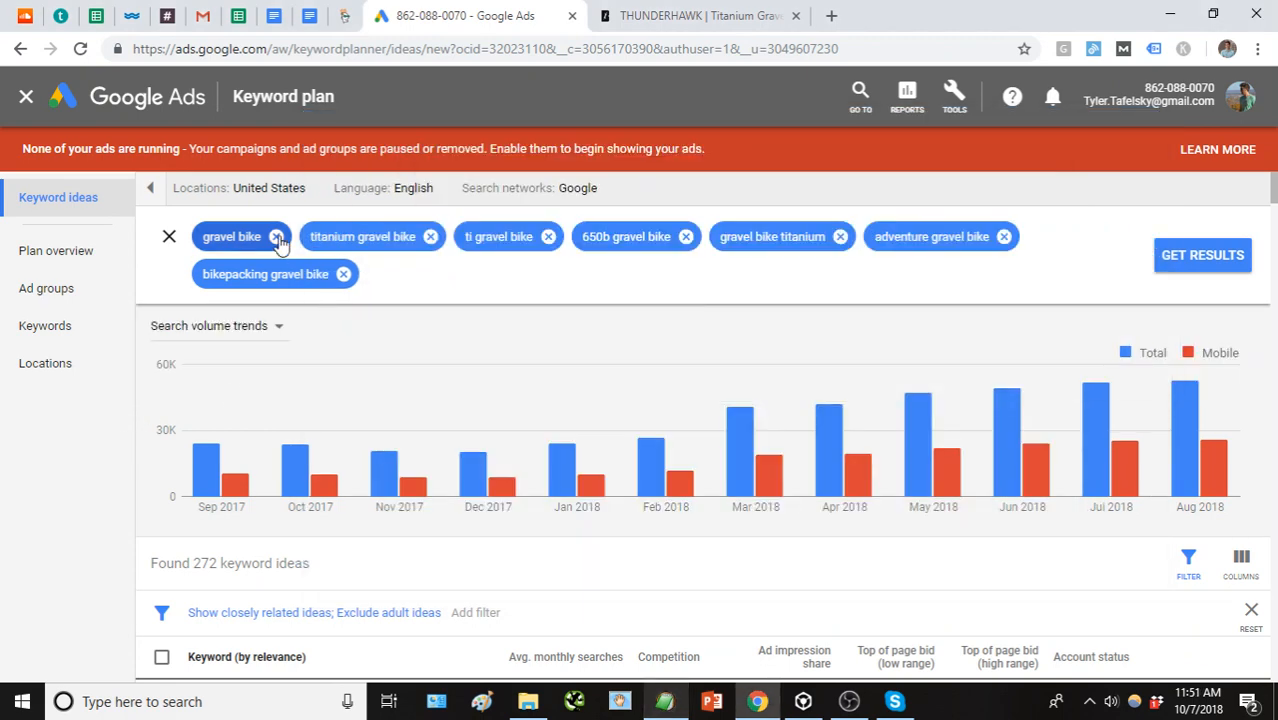
Replace all gravel bike search terms with "bikepacking bike" and "titanium bikepacking bike" and get the keyword results.
click(277, 237)
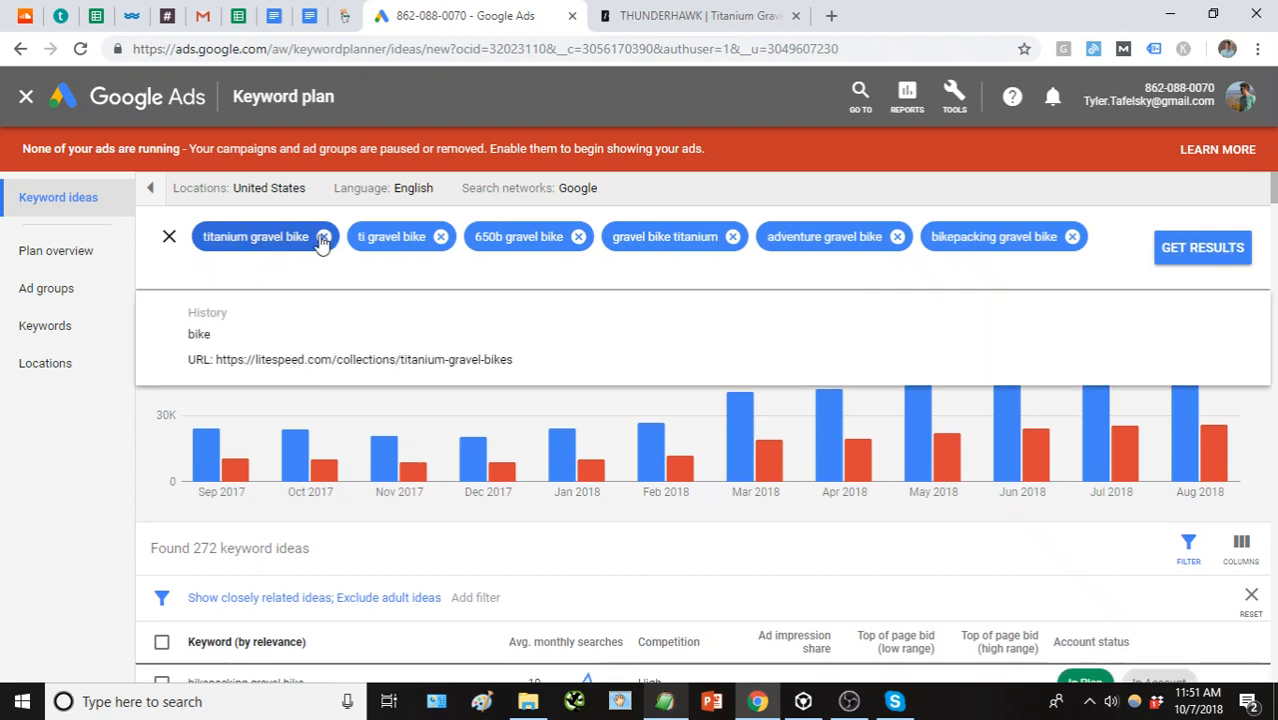
click(322, 237)
click(286, 237)
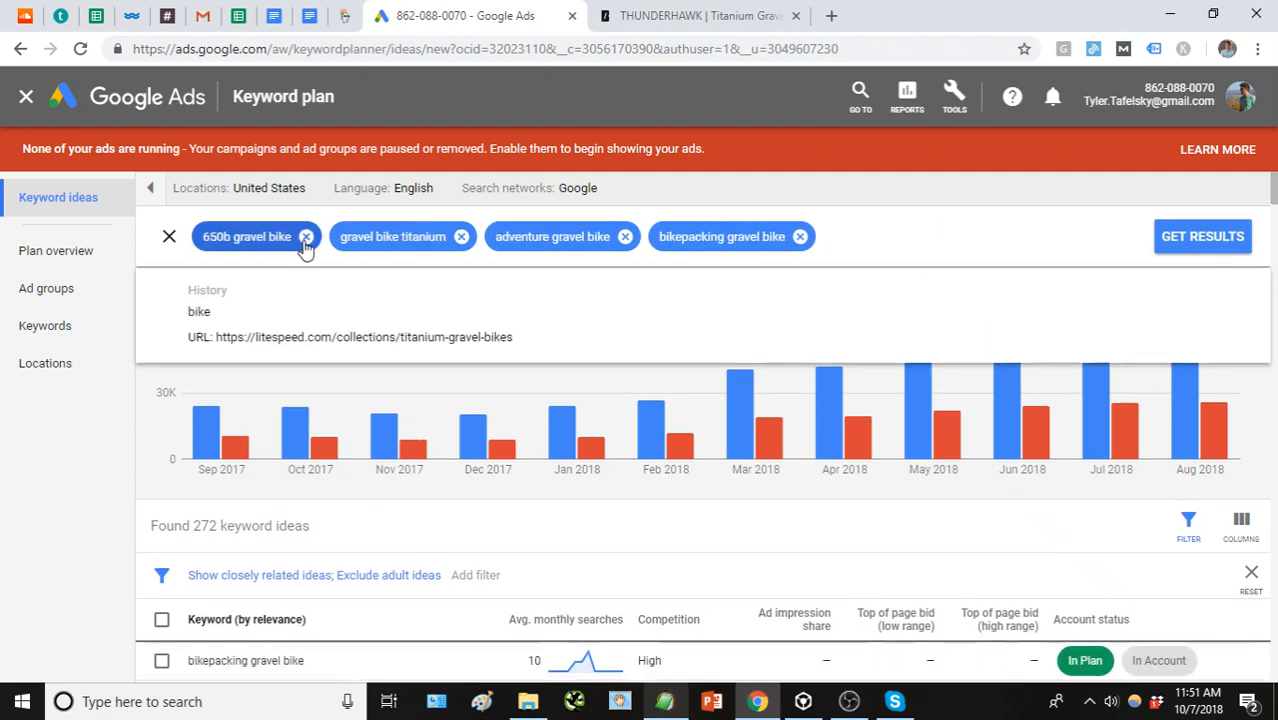
click(306, 237)
click(322, 237)
click(334, 237)
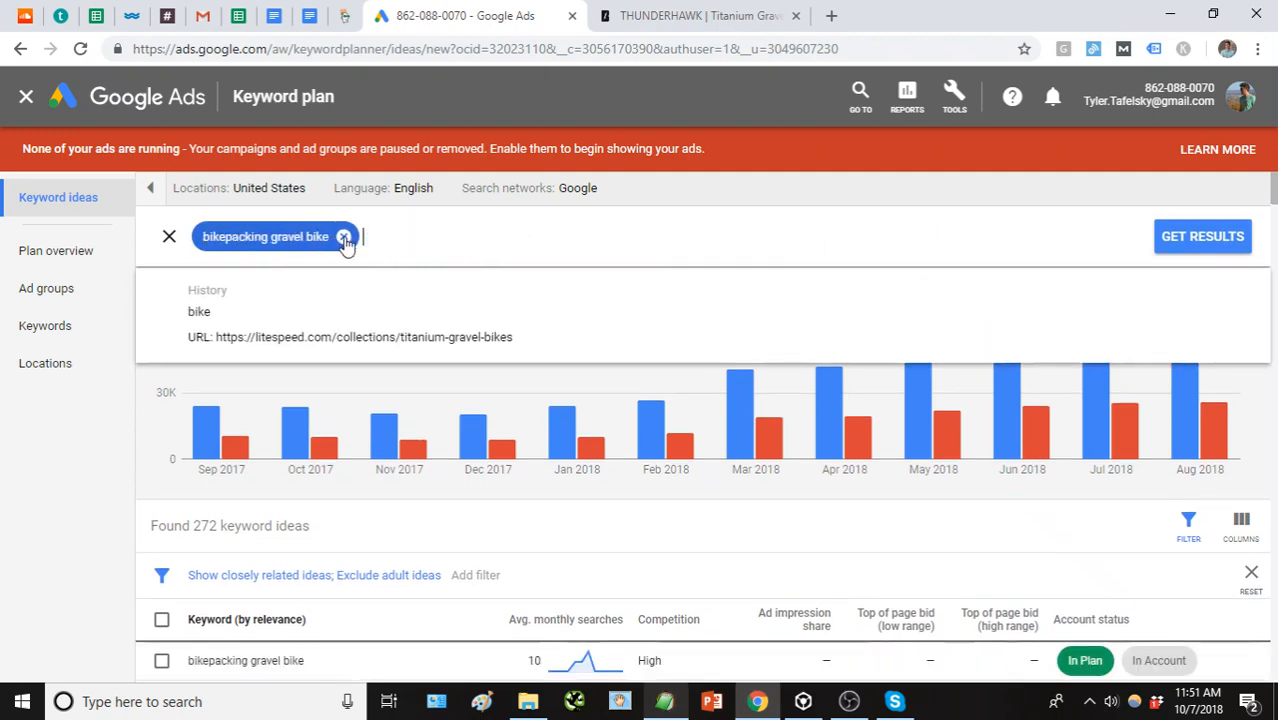
click(342, 237)
text(bikepacking bike, titanium bikepacking bike)
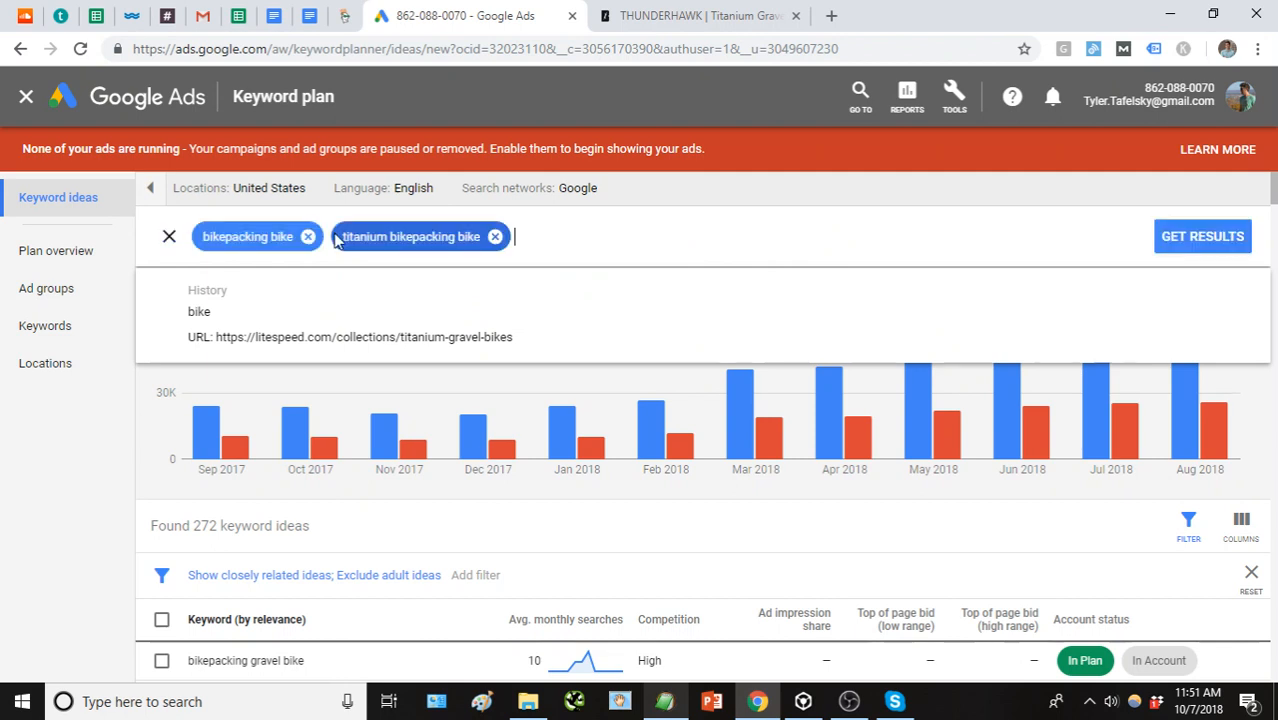
click(1203, 240)
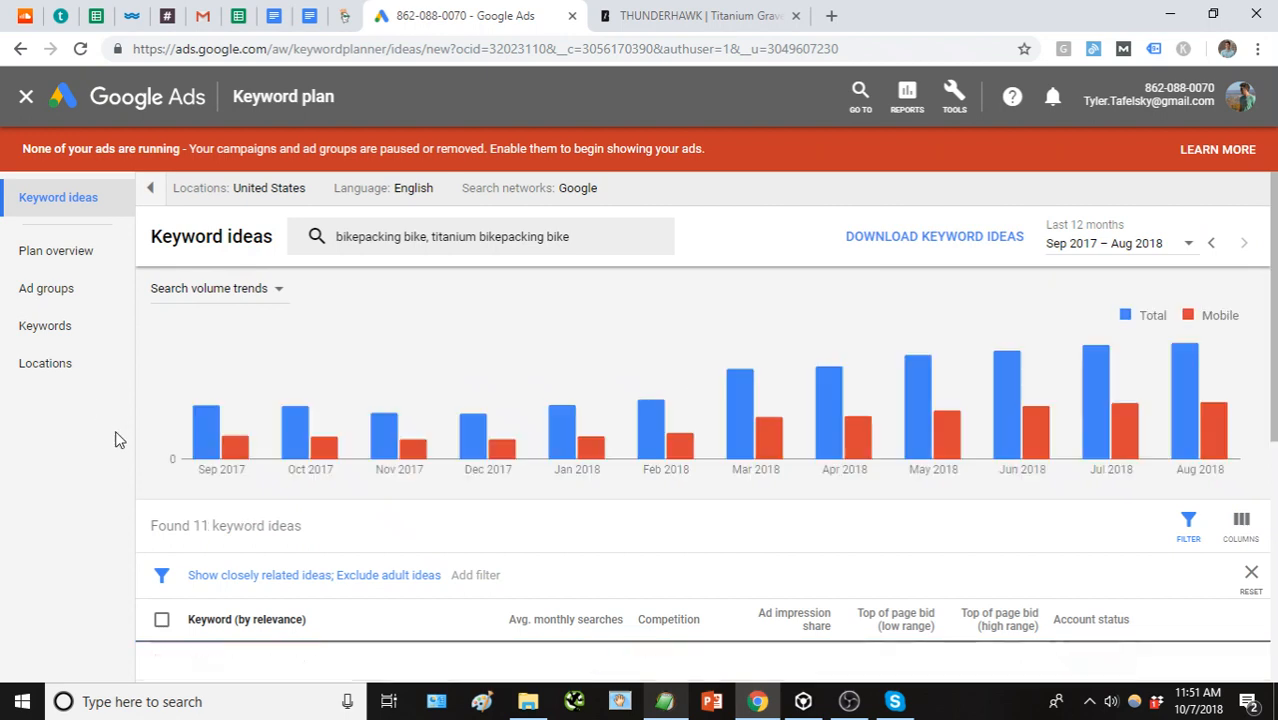
Check the related ideas filter options for the bikepacking keyword results without changing the selection.
scroll(253, 428, down, 1)
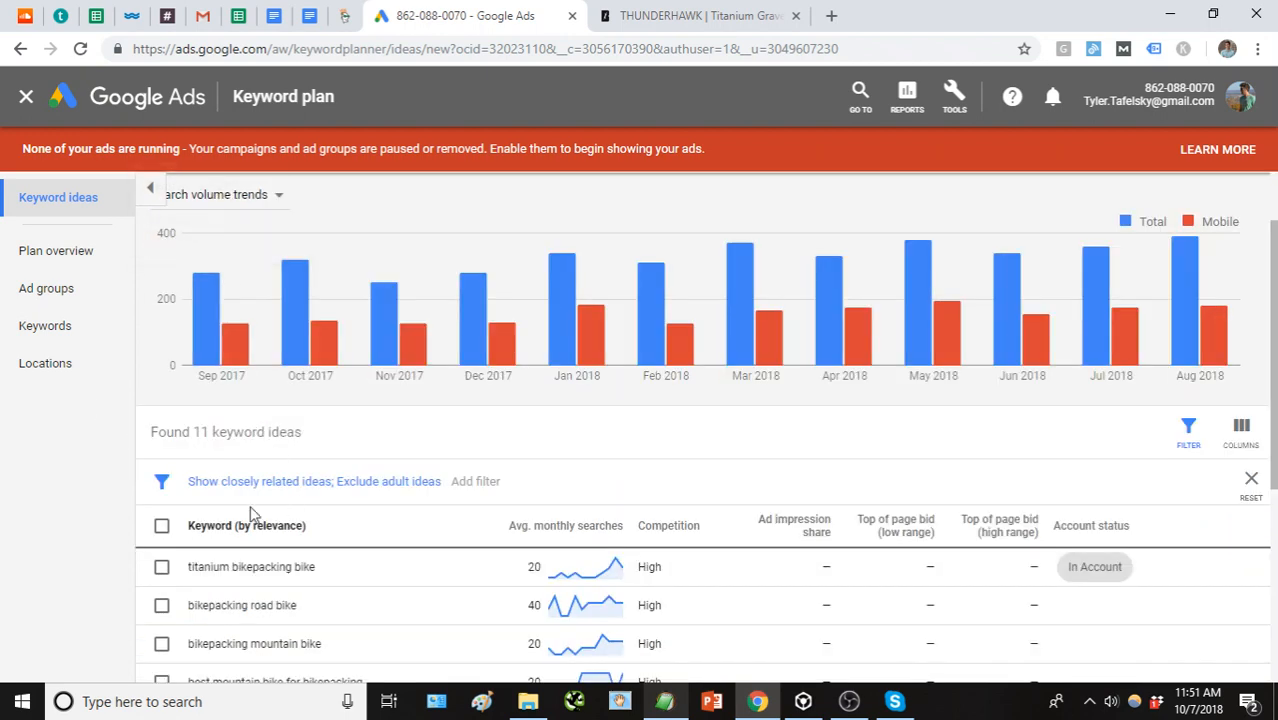
click(263, 487)
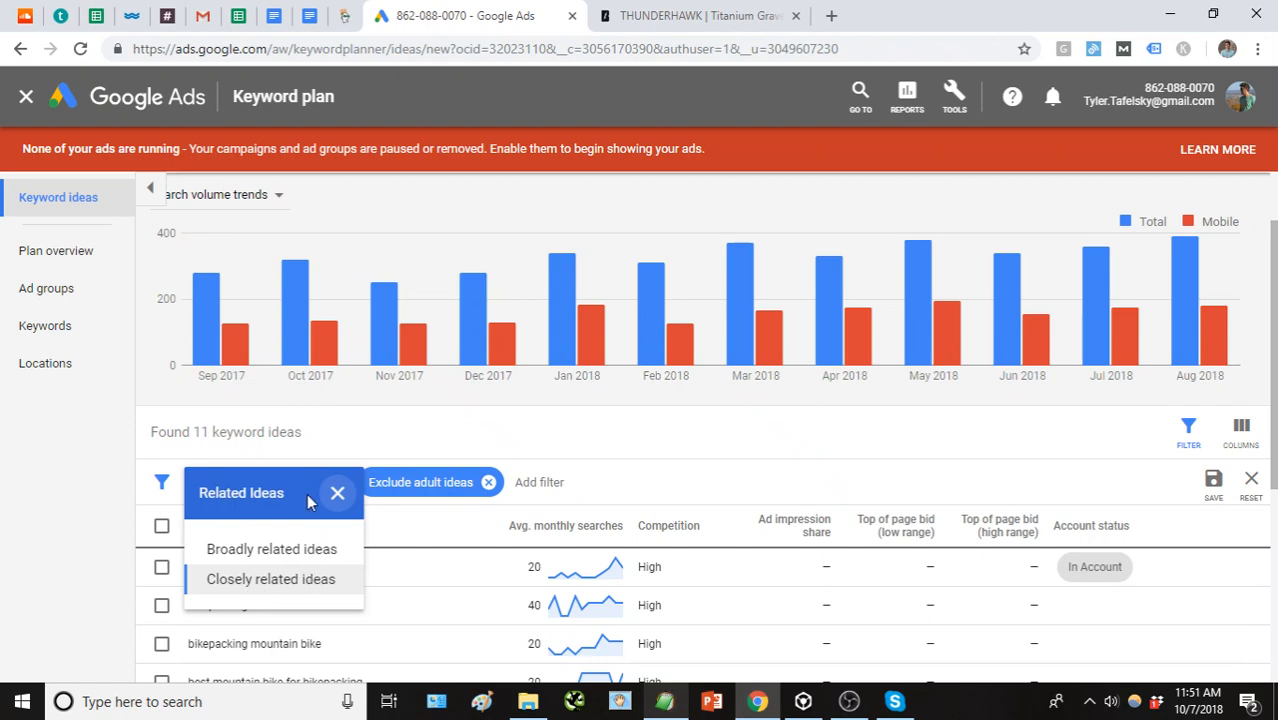
click(66, 523)
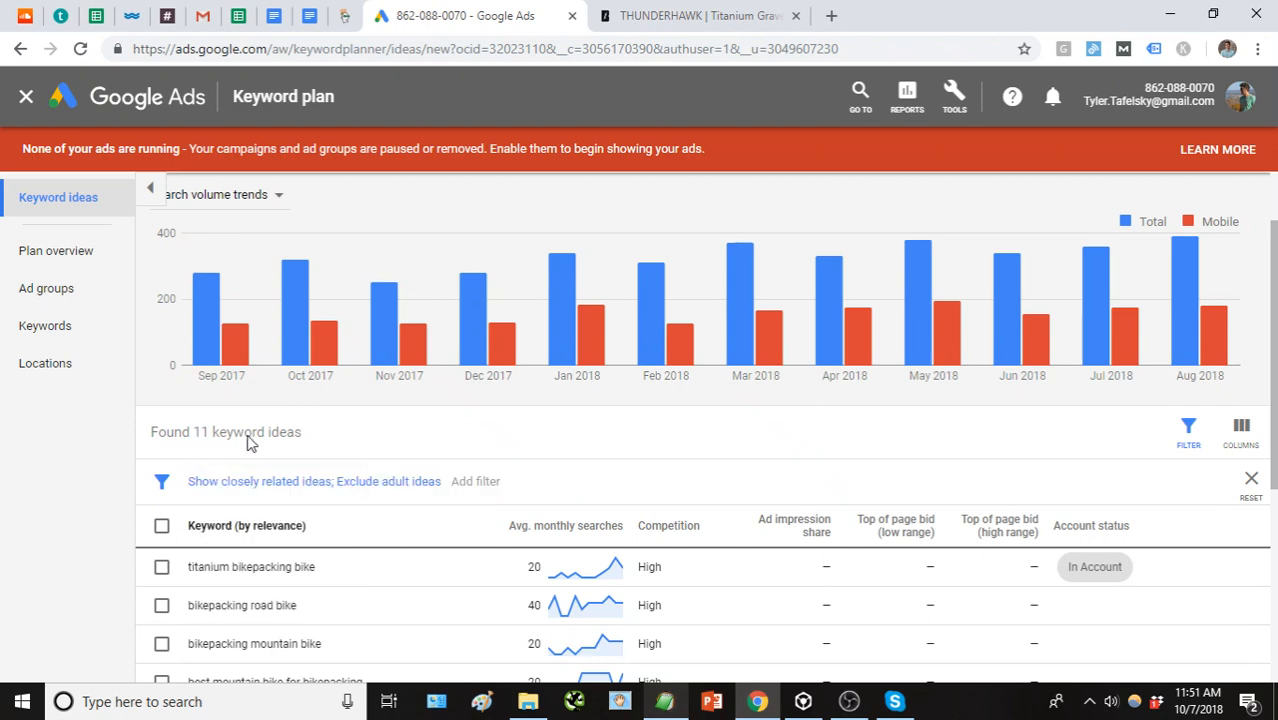
Examine the bikepacking keyword ideas with their monthly searches and competition, focusing on "titanium bikepacking bike".
scroll(330, 420, down, 3)
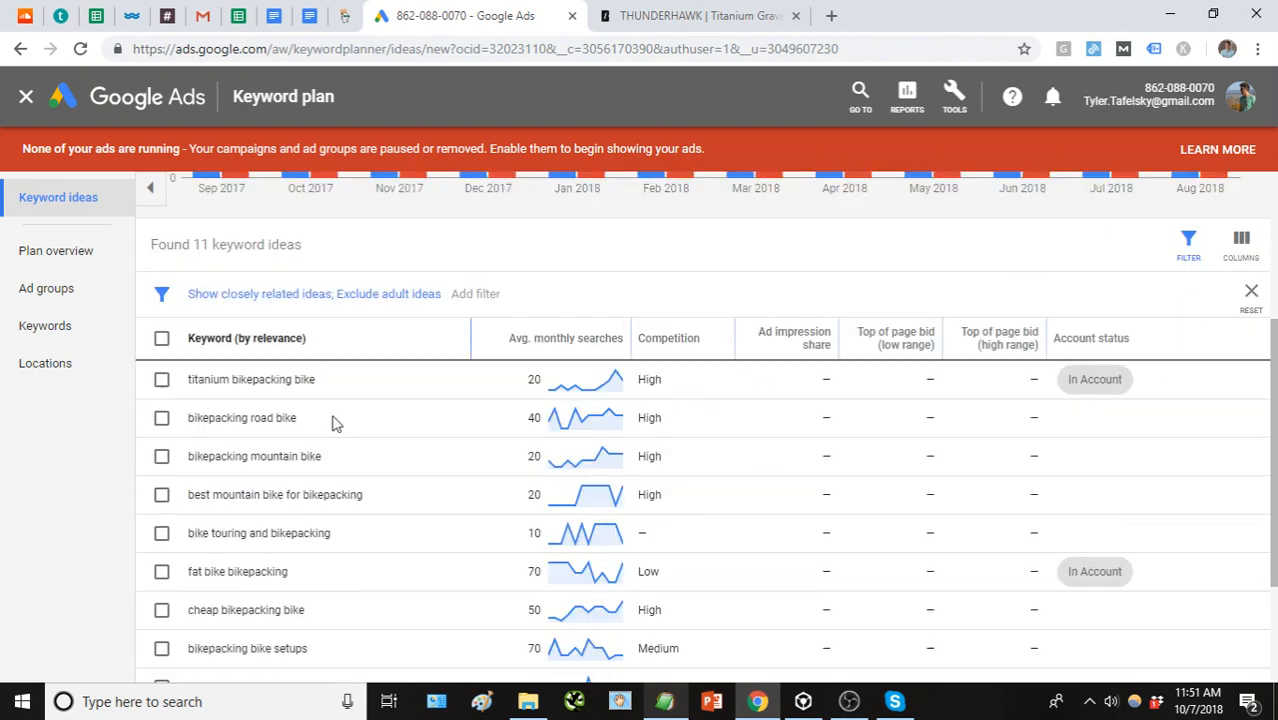
scroll(323, 422, down, 2)
scroll(323, 422, up, 3)
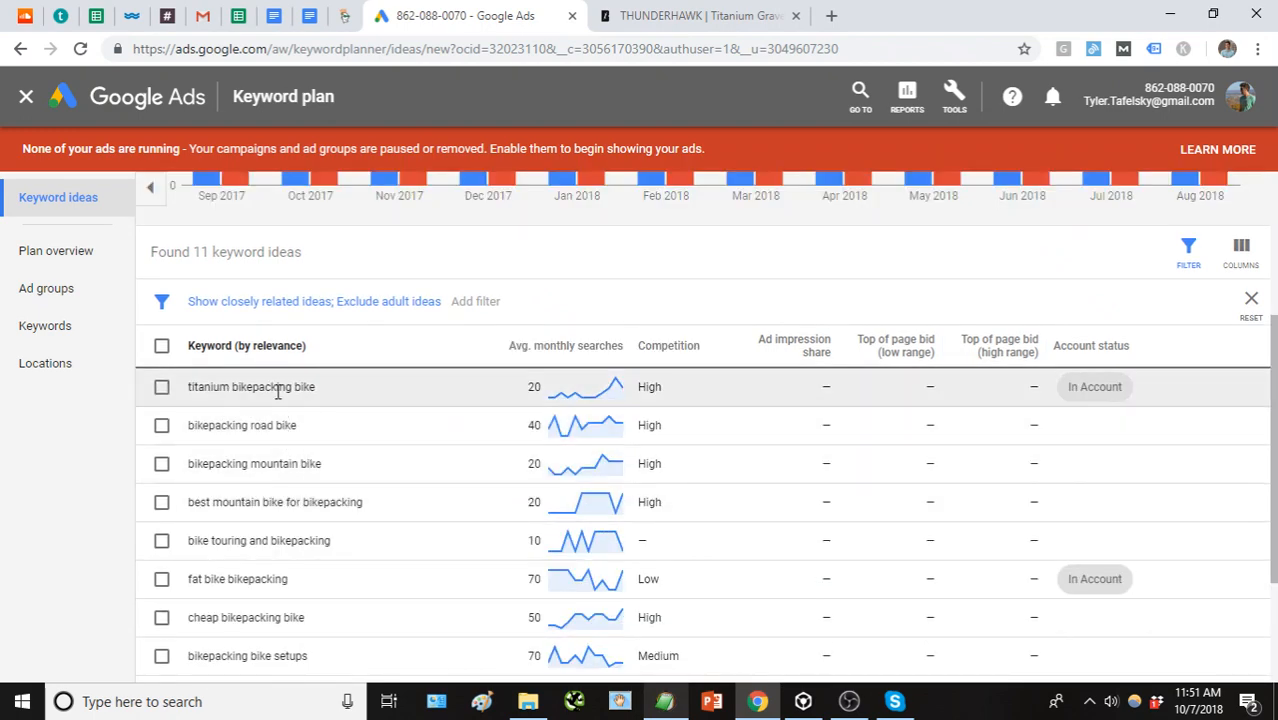
scroll(307, 403, up, 1)
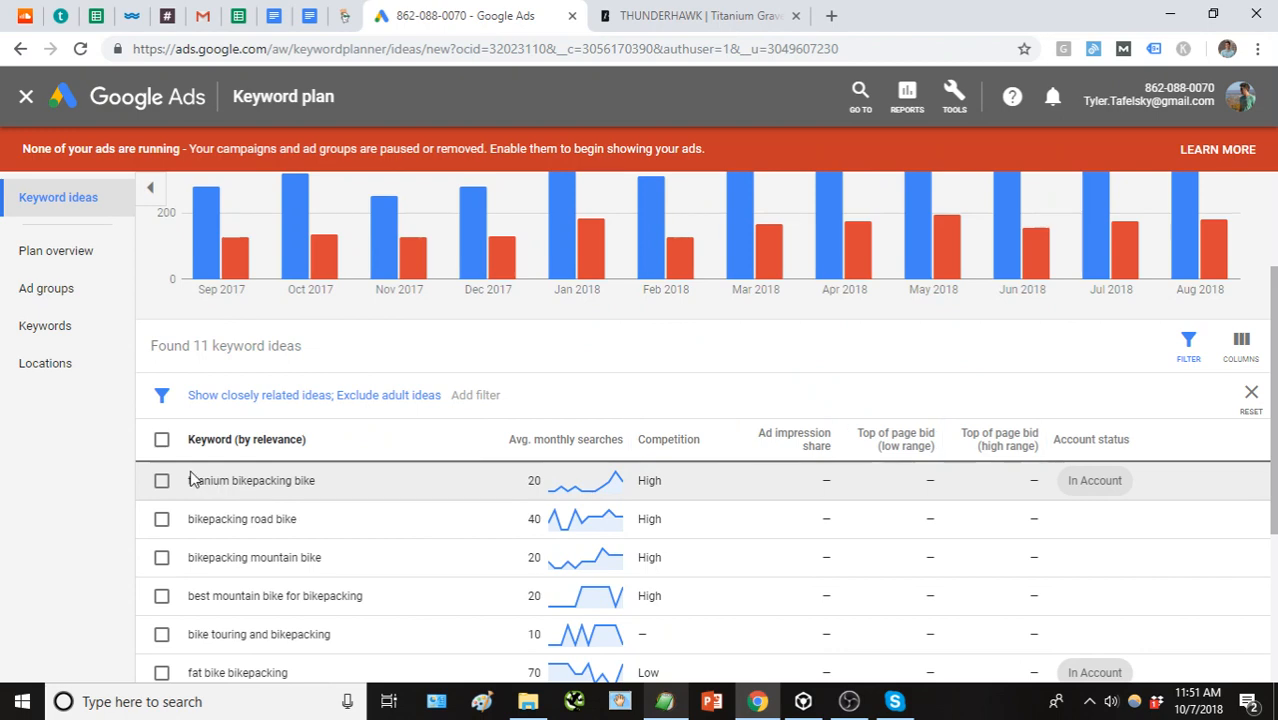
drag(188, 483, 323, 495)
scroll(400, 490, up, 2)
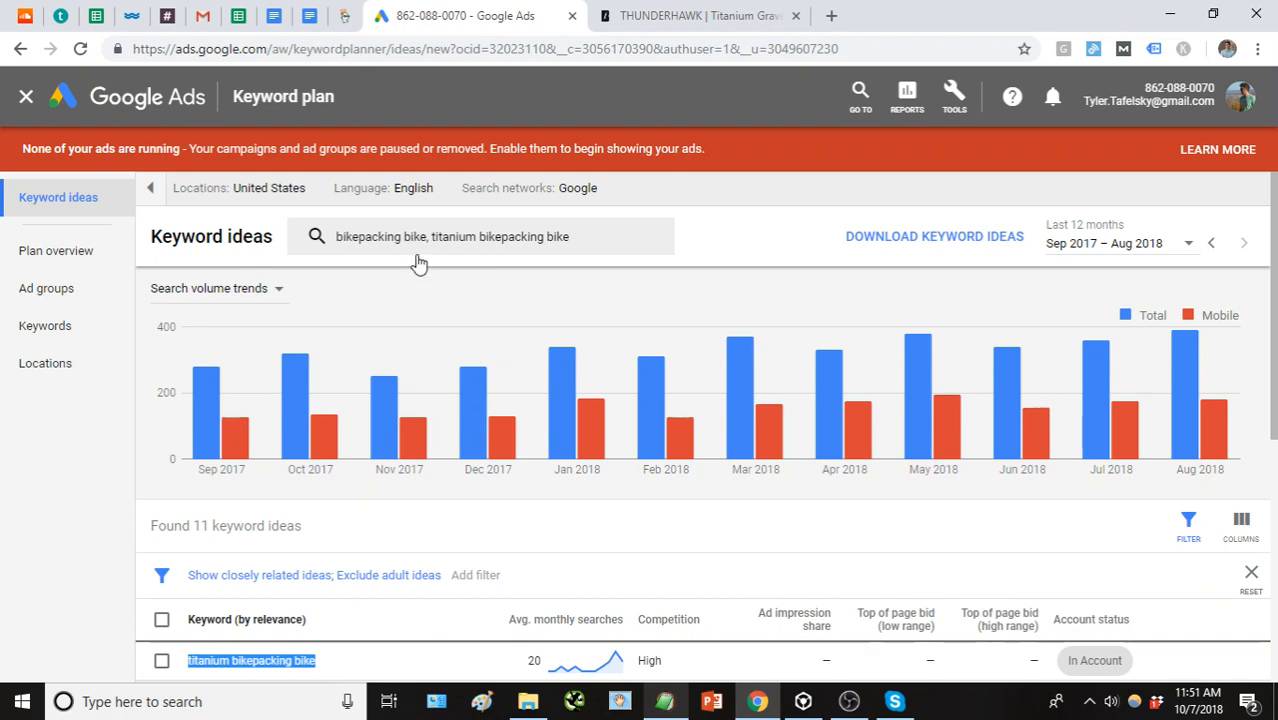
scroll(306, 575, down, 1)
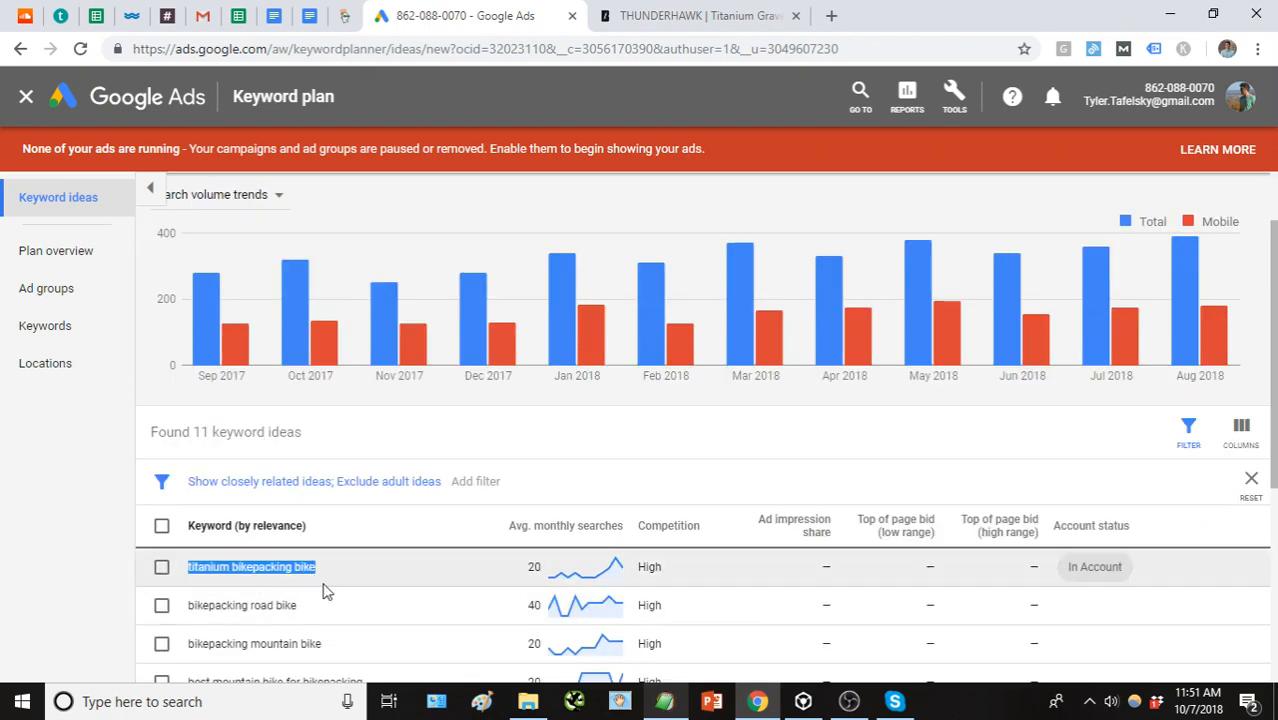
scroll(362, 577, up, 1)
scroll(360, 572, down, 1)
scroll(365, 506, up, 1)
Add "bikepacking bikes" as a third search term and get the updated keyword results.
click(381, 240)
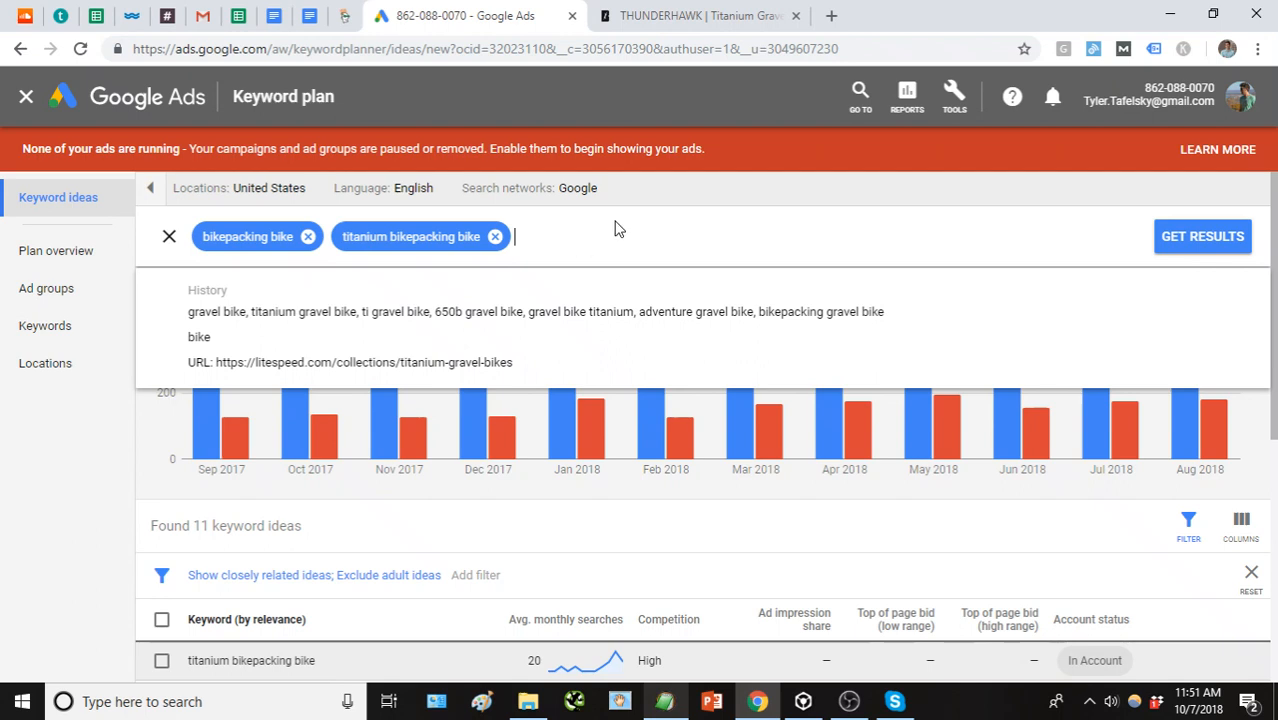
text(bik)
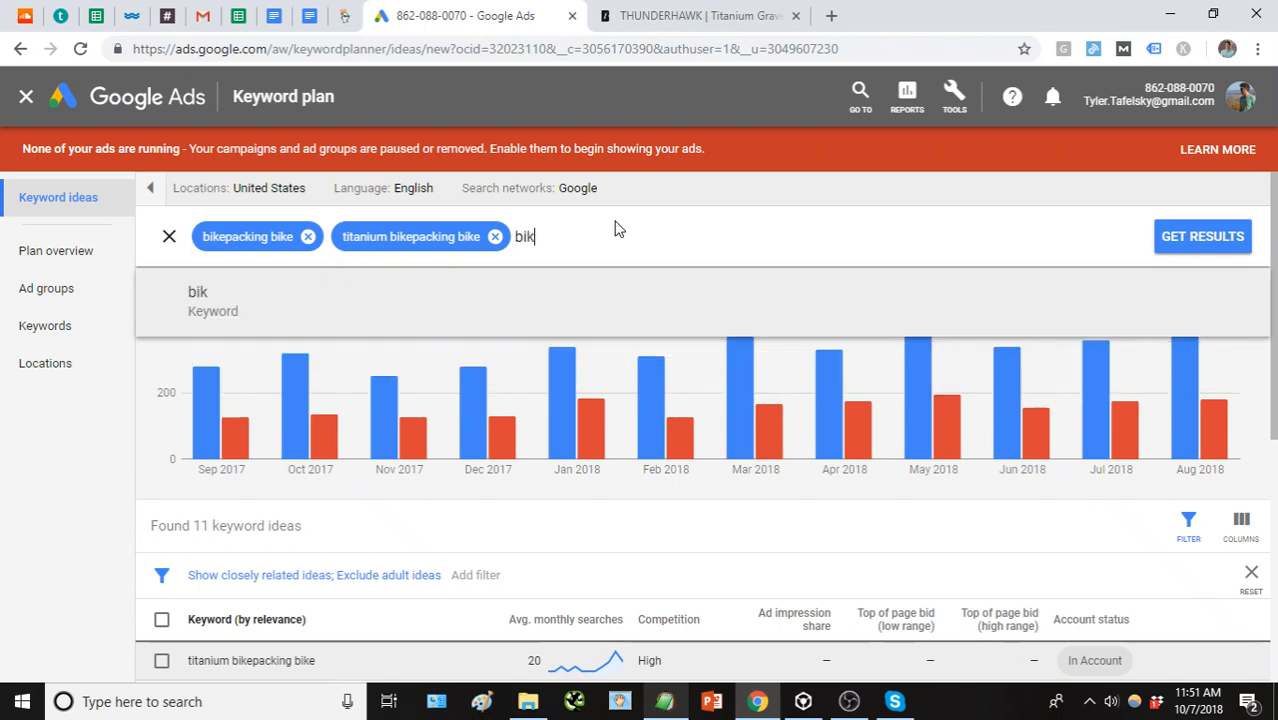
text(epacking )
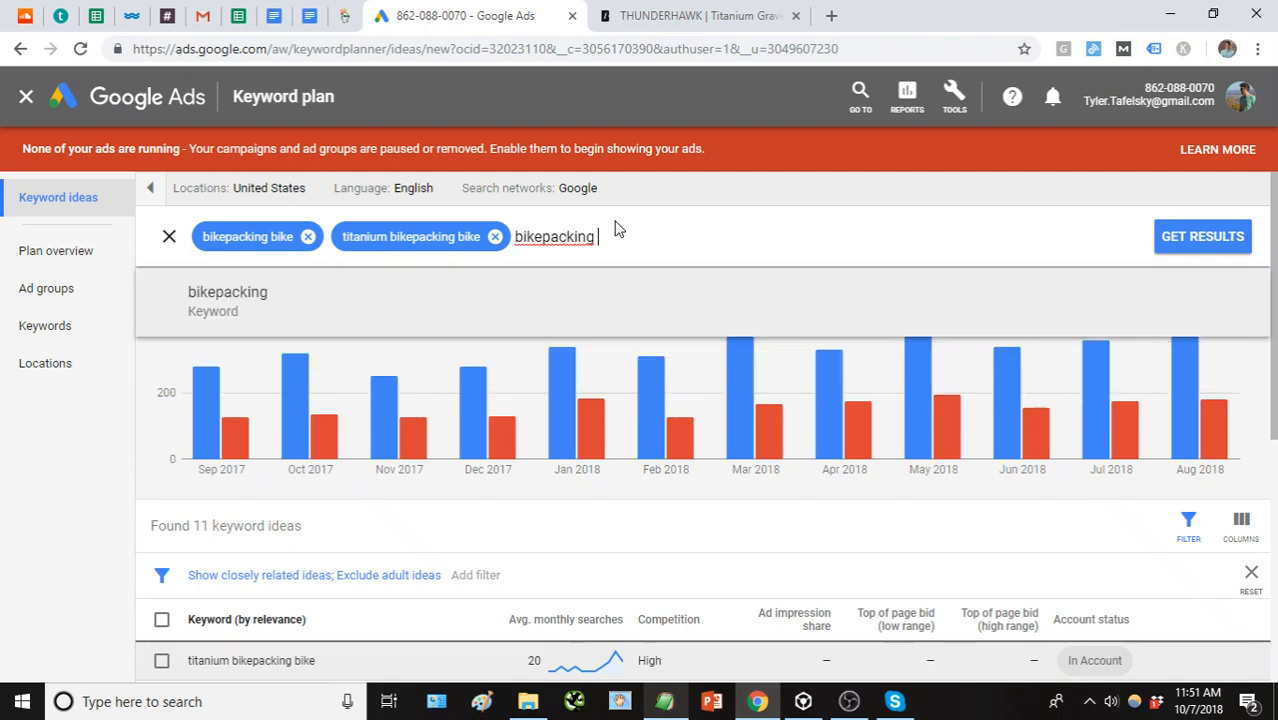
text(bikes)
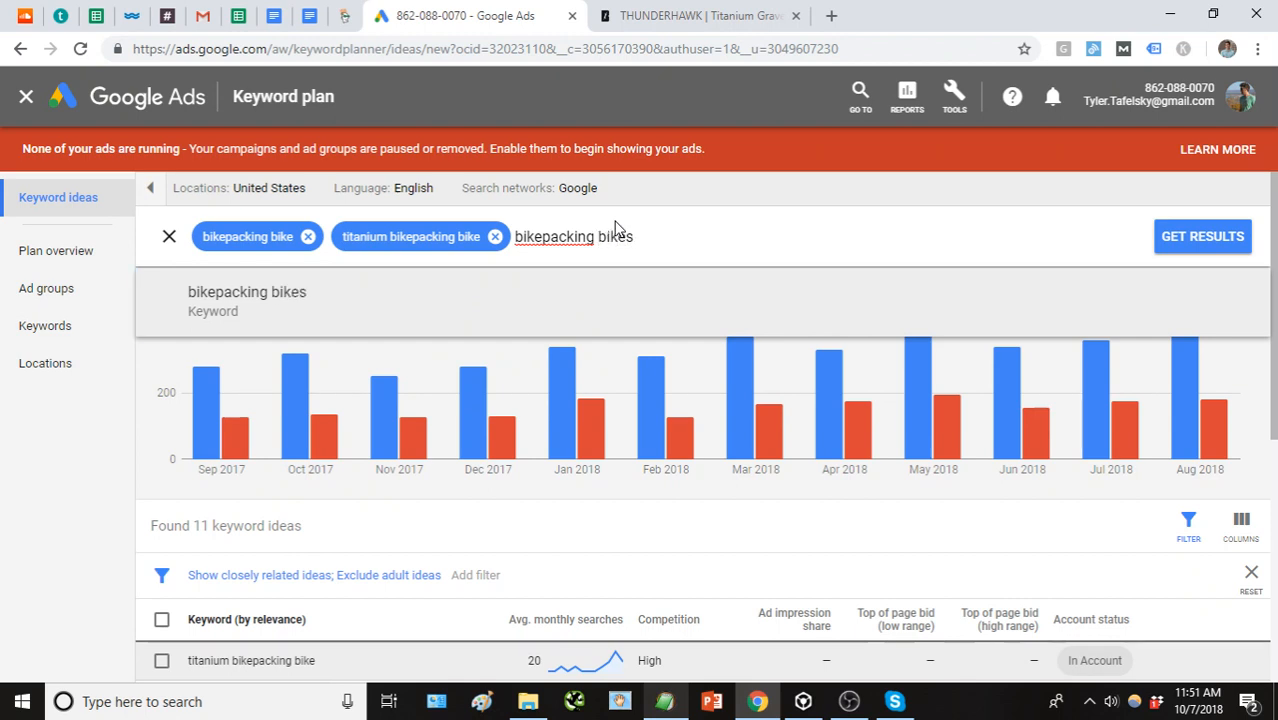
key(Return)
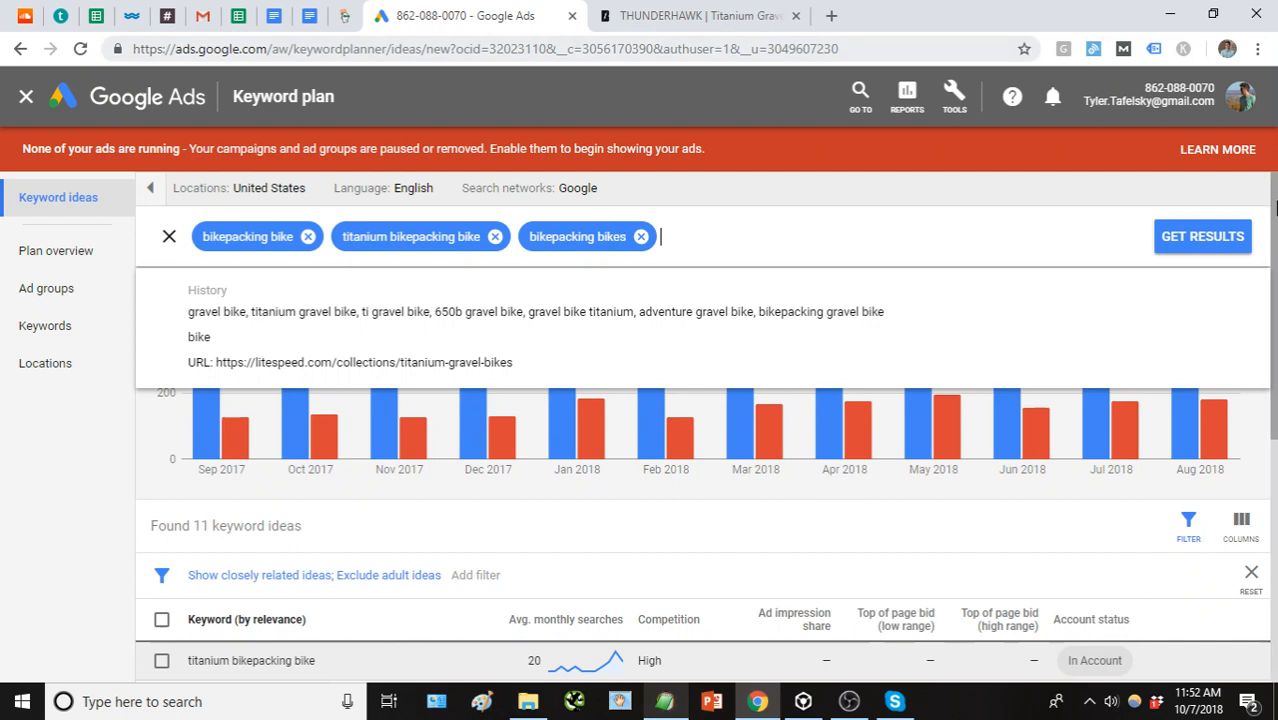
click(1218, 245)
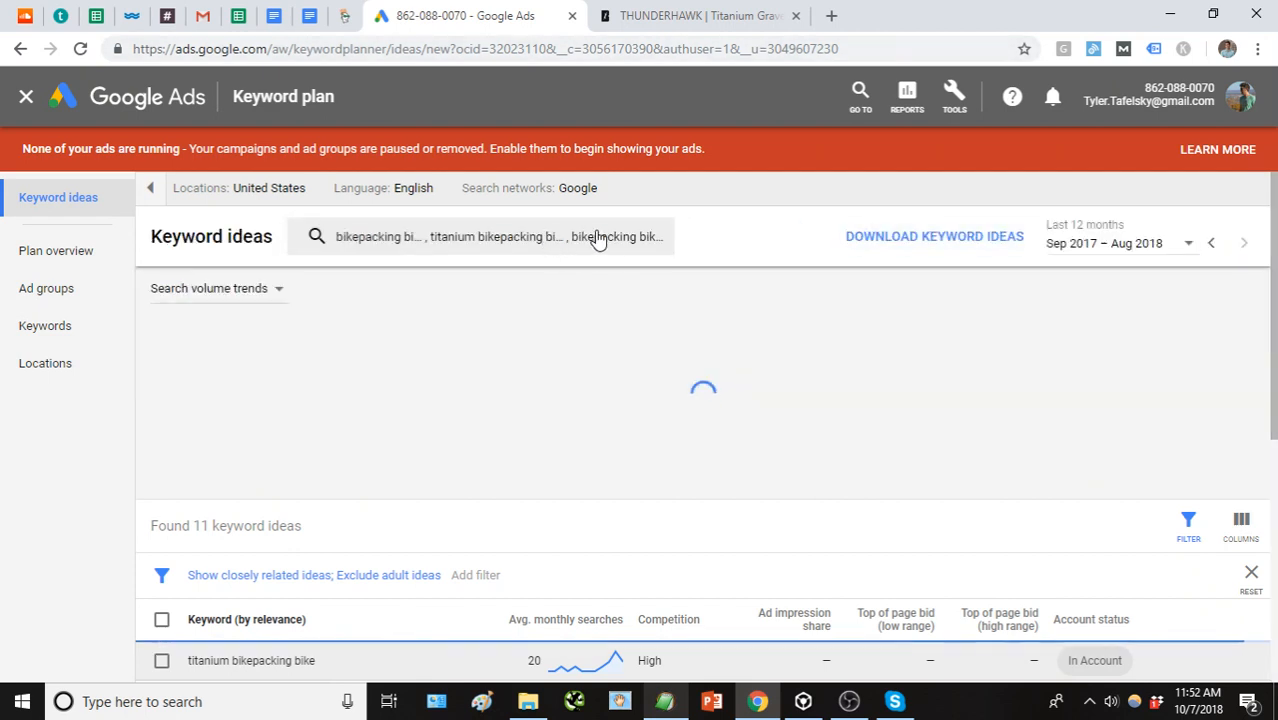
Examine the updated keyword ideas, comparing the search volume and bid ranges of "bikepacking bikes" with the other terms.
scroll(625, 245, down, 1)
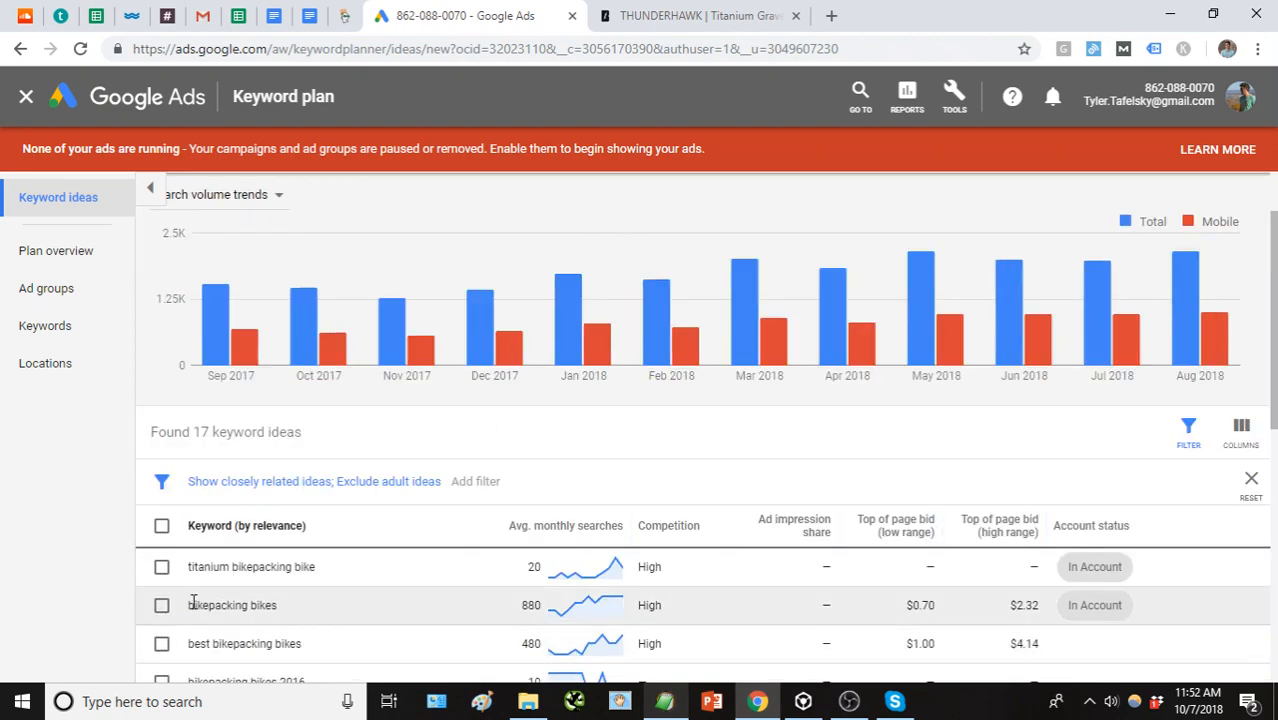
drag(188, 607, 263, 605)
scroll(134, 598, down, 1)
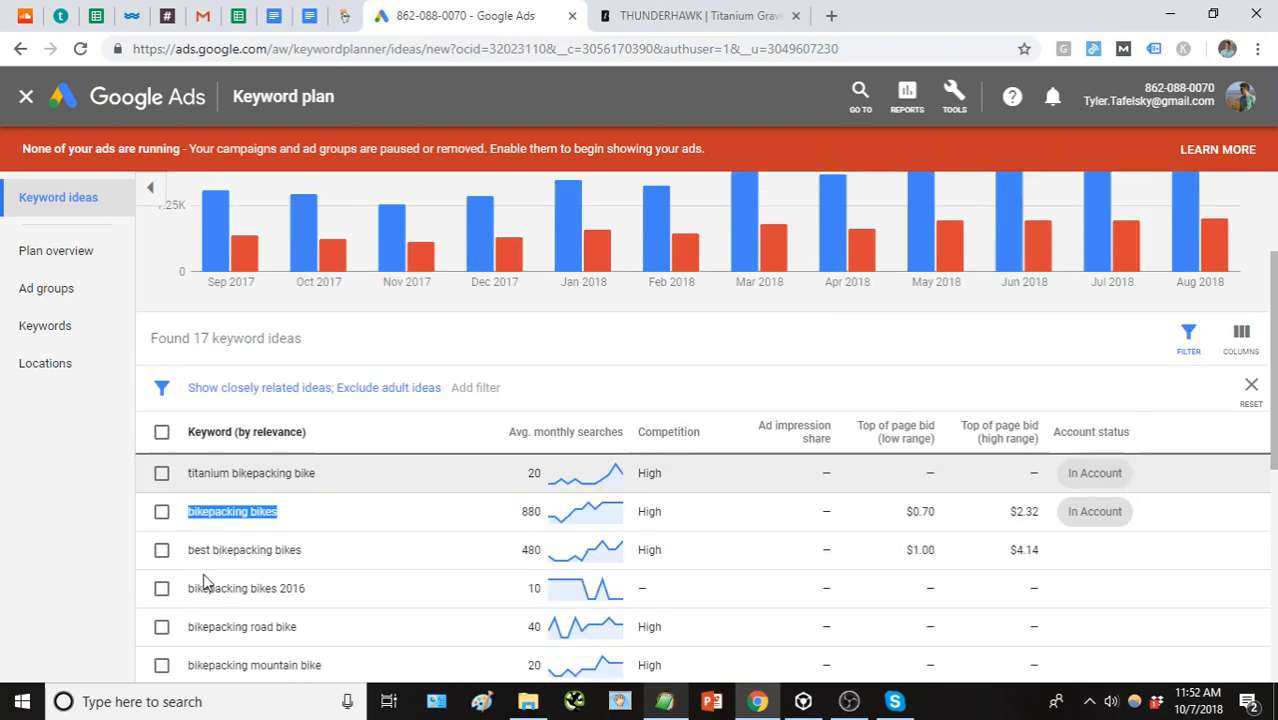
scroll(203, 582, down, 1)
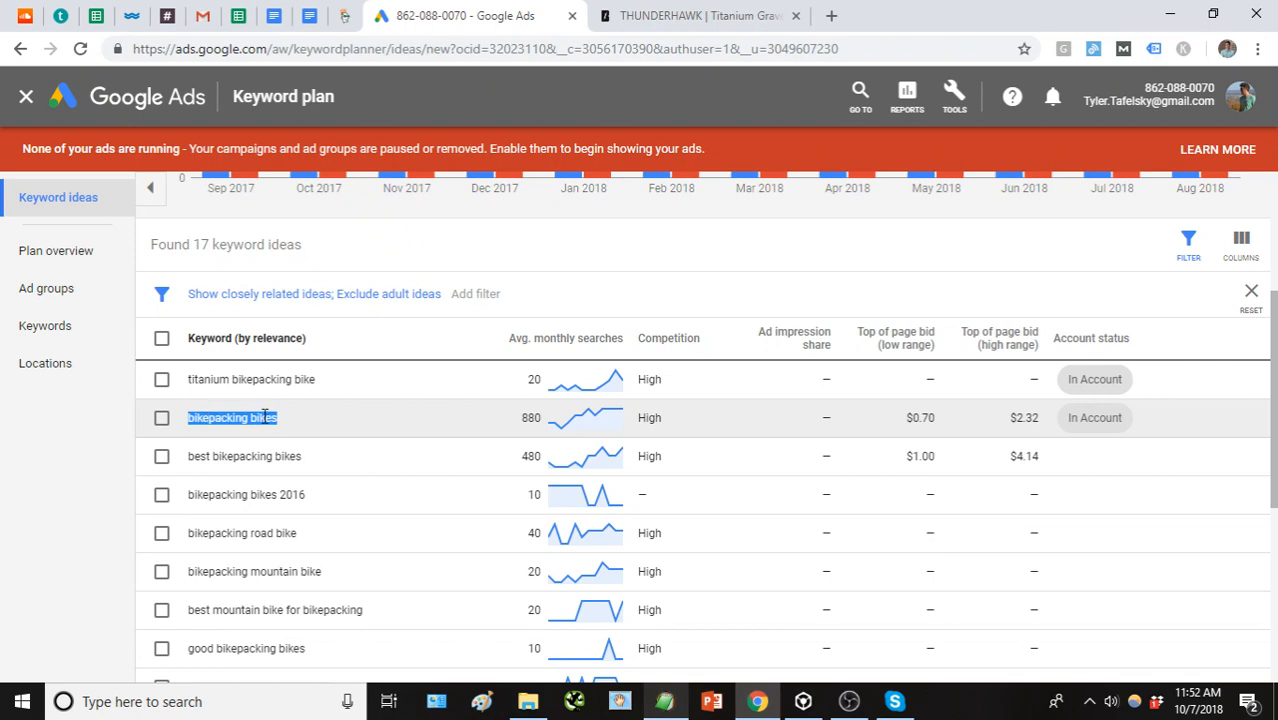
click(109, 463)
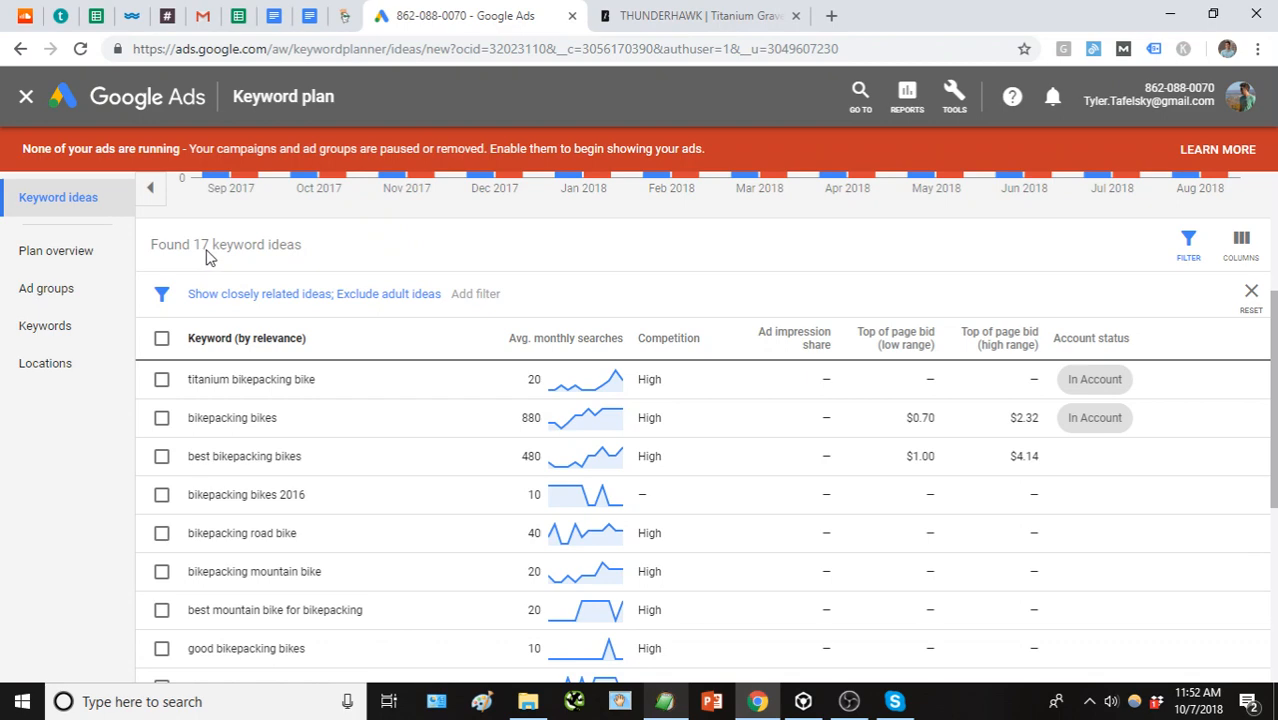
scroll(245, 495, down, 2)
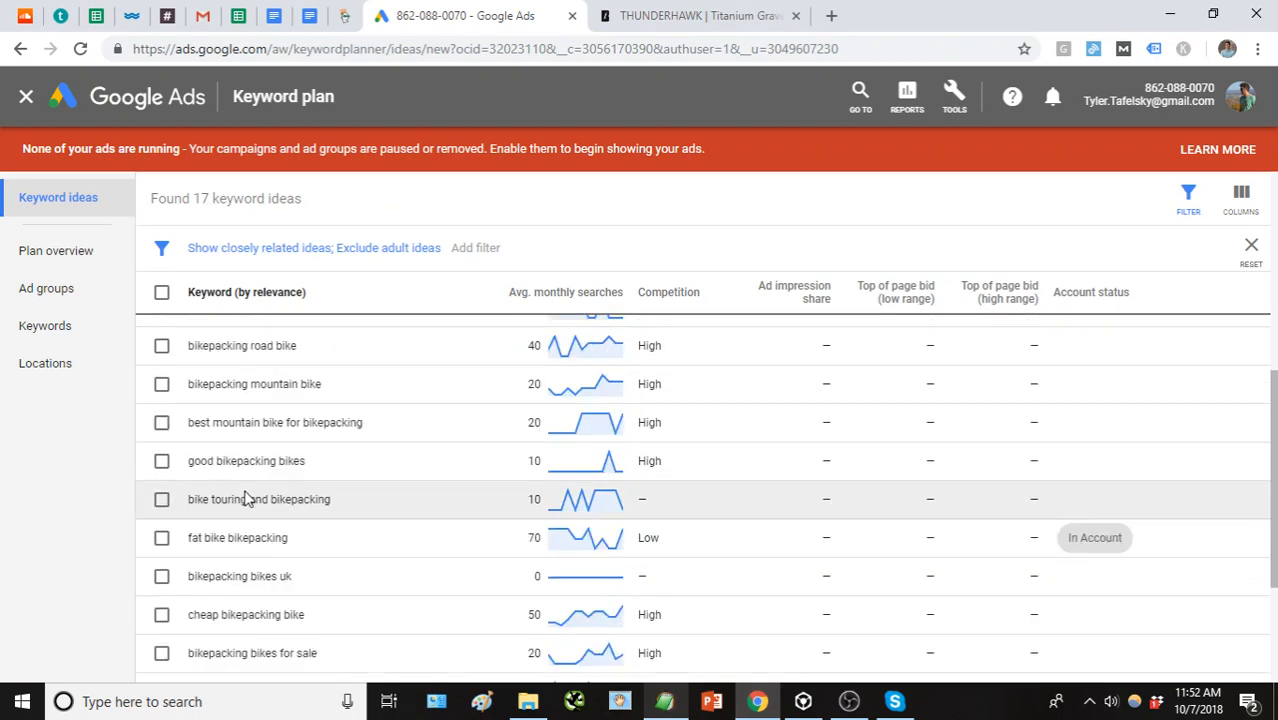
scroll(250, 493, up, 3)
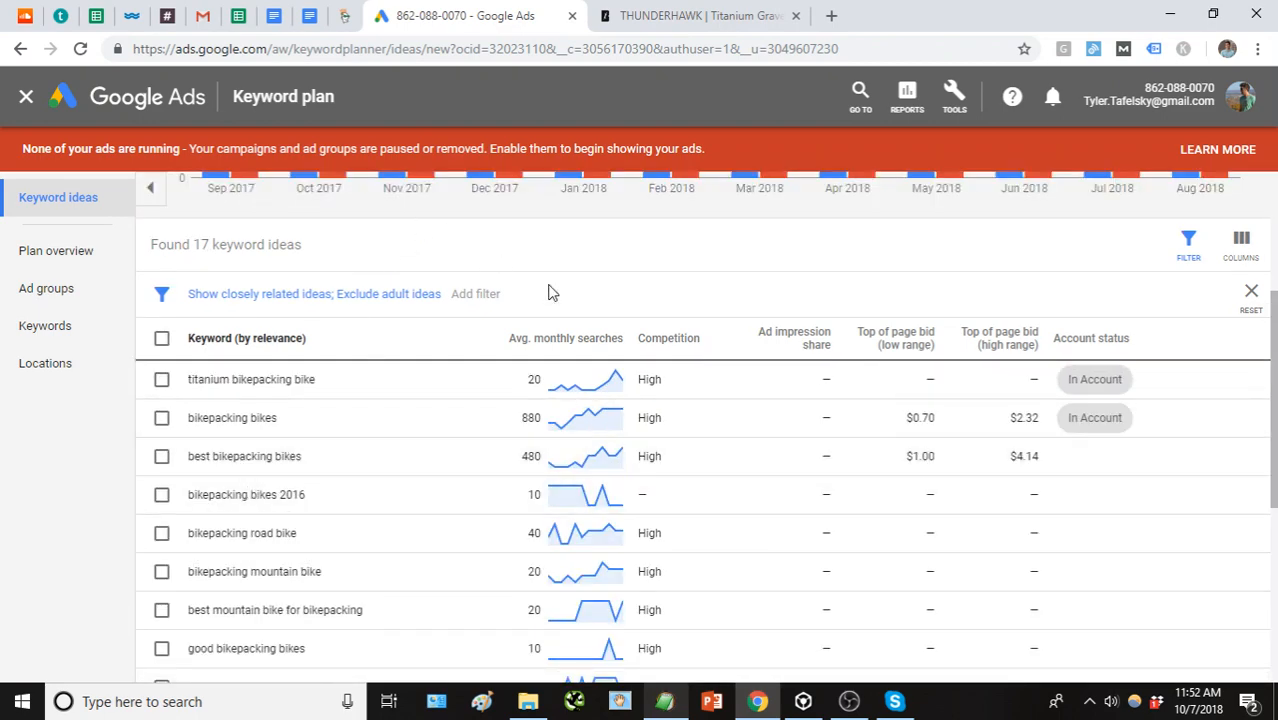
Add "bikepacking" as a fourth search term and get the updated keyword results.
scroll(548, 293, up, 3)
click(640, 236)
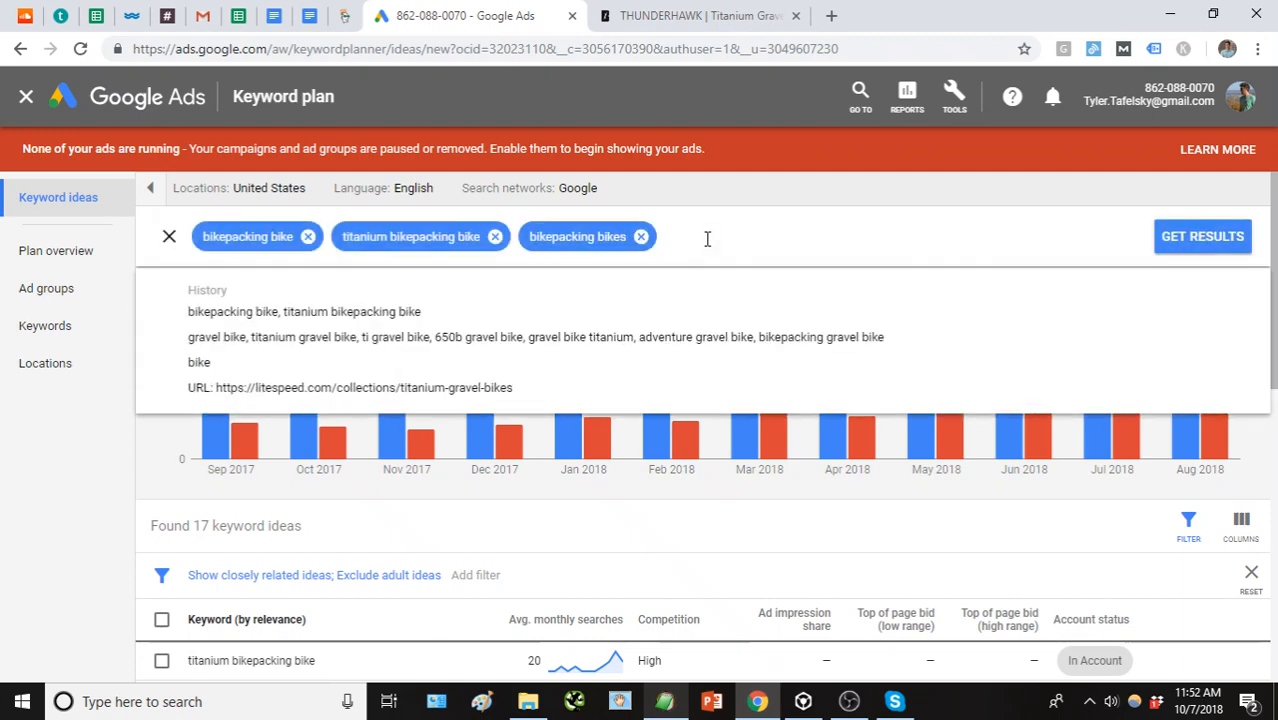
text(bikepacking)
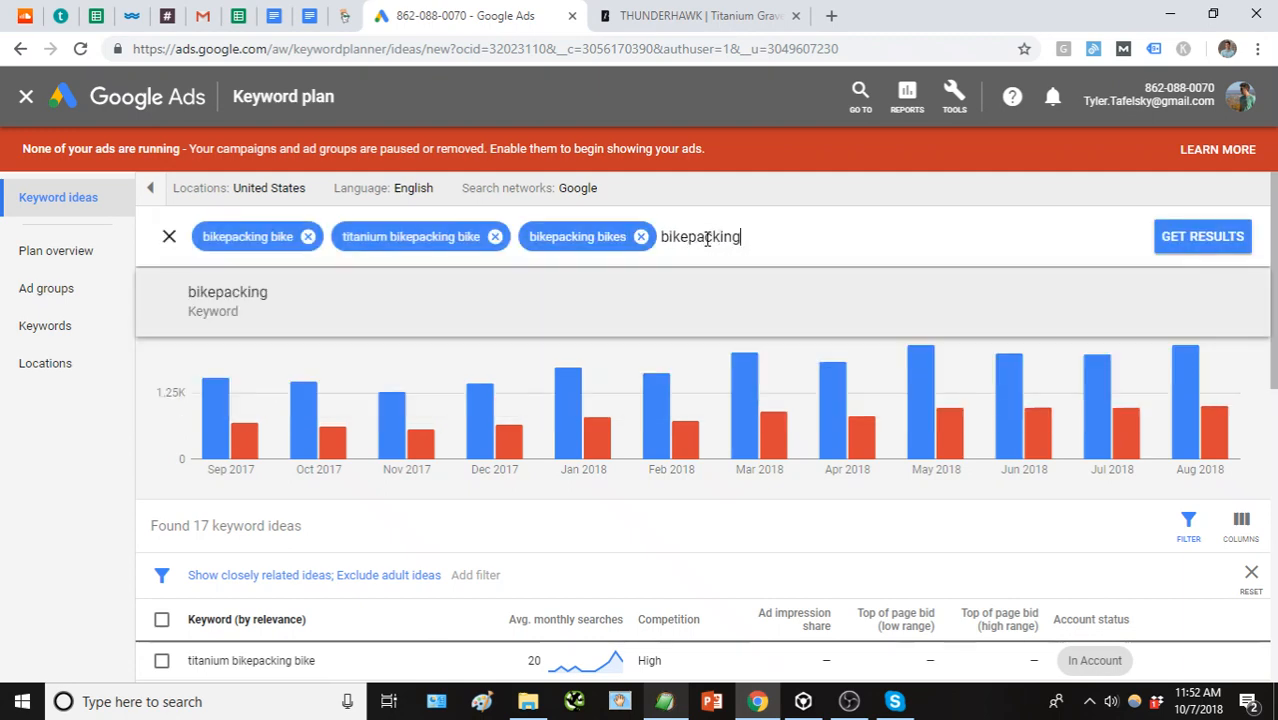
key(Return)
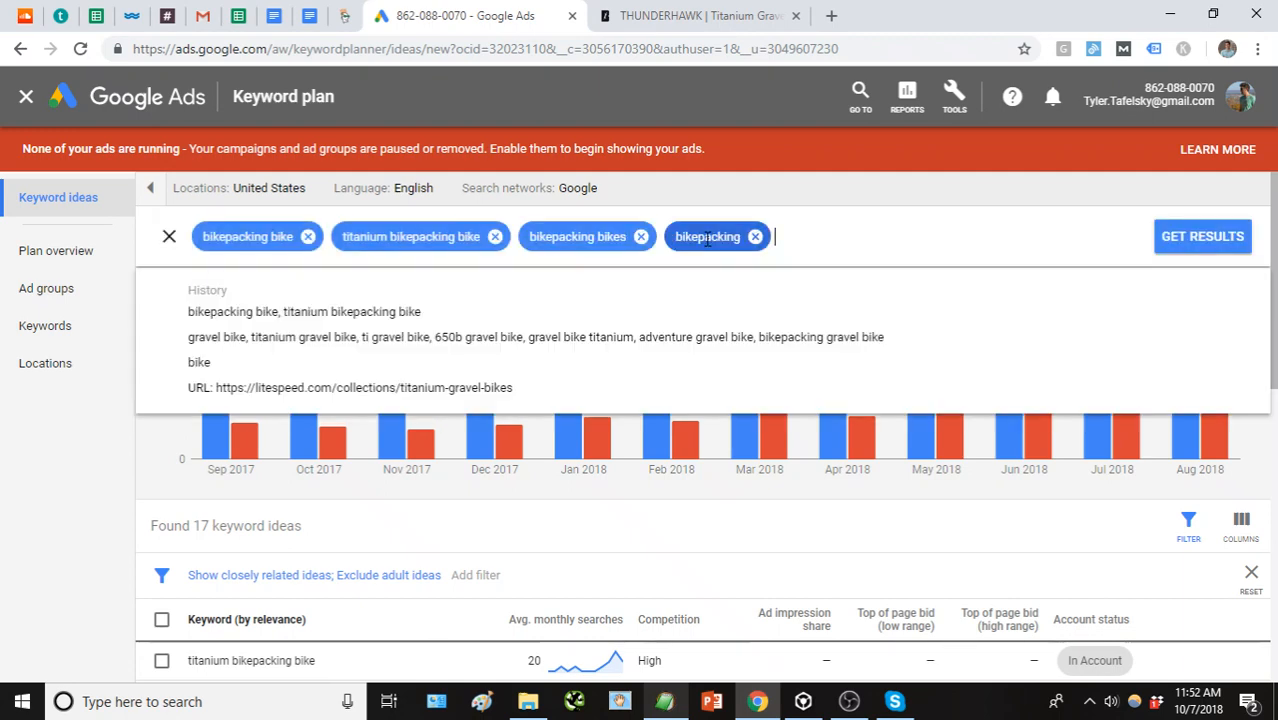
click(1188, 246)
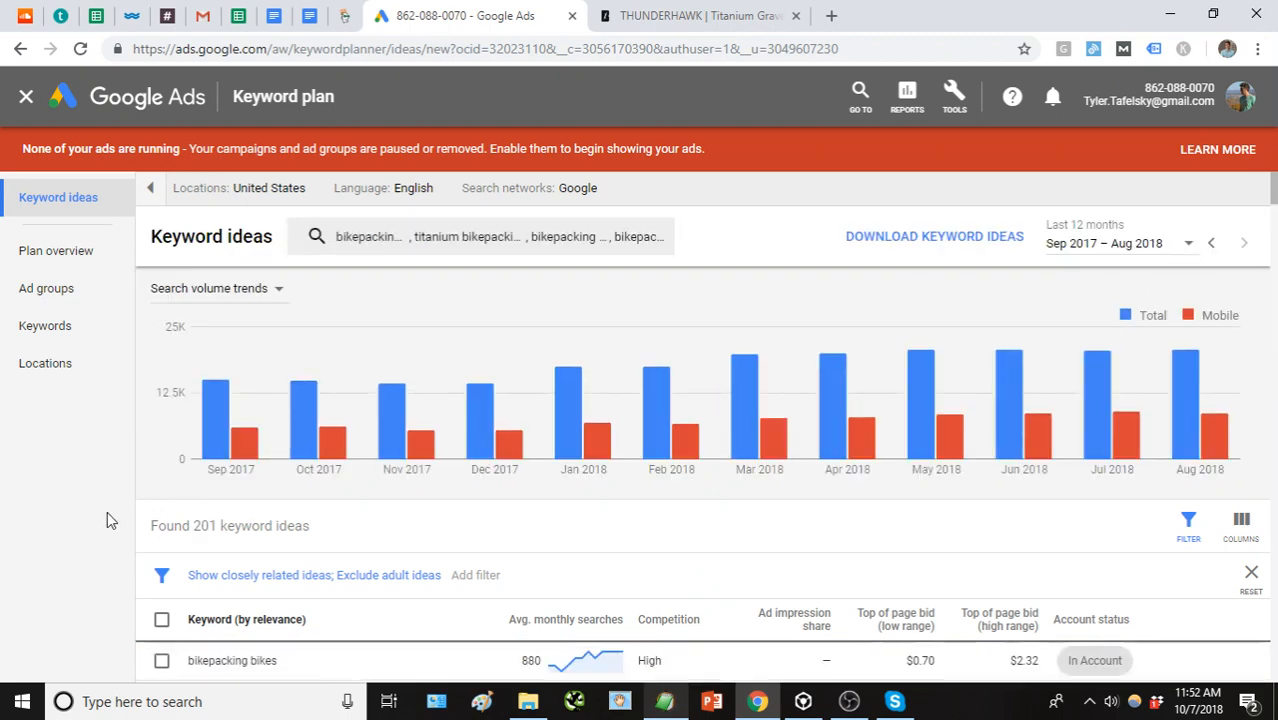
Examine the broader bikepacking keyword ideas for relevance to bikes, and check the available filter types without applying one.
scroll(242, 475, down, 1)
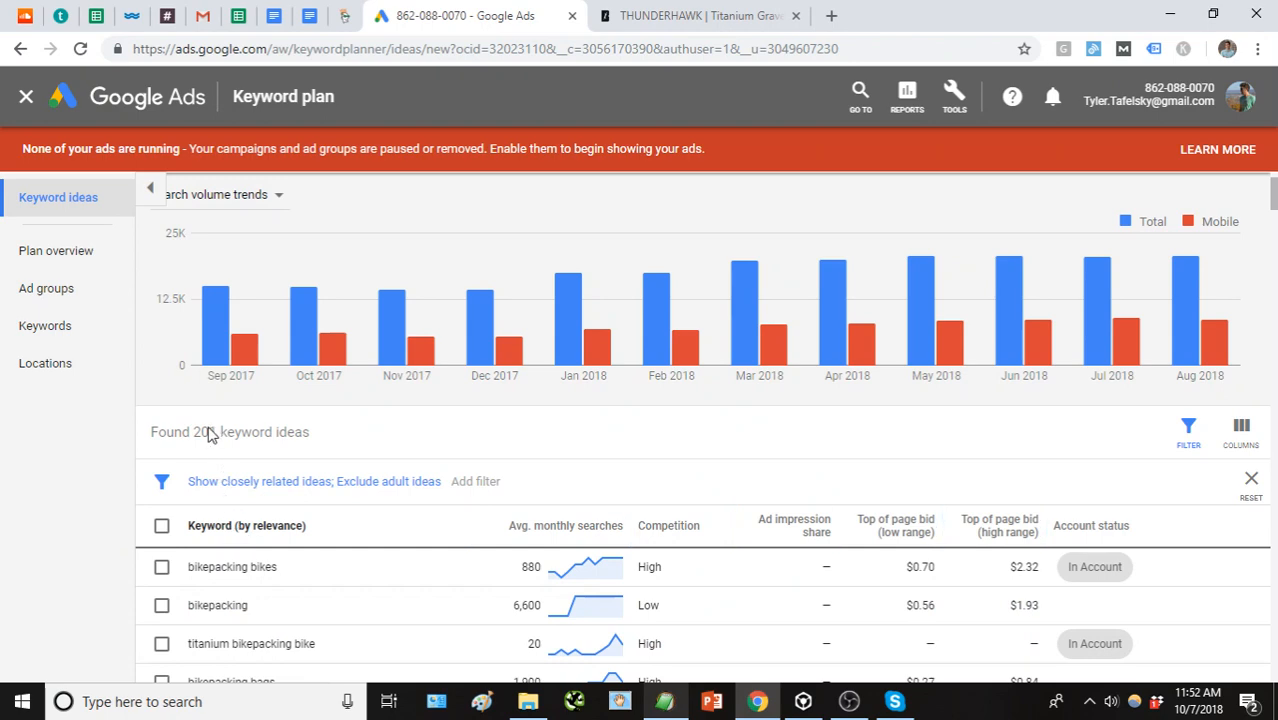
scroll(310, 420, down, 2)
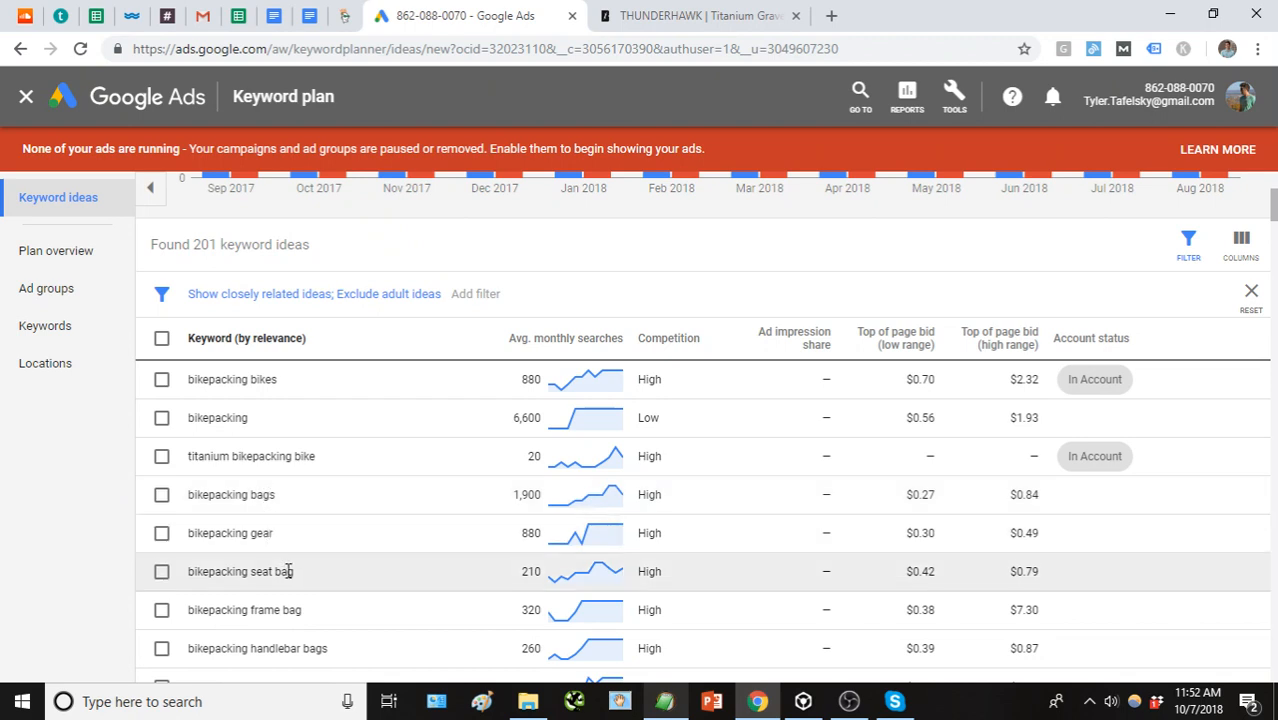
scroll(290, 580, down, 1)
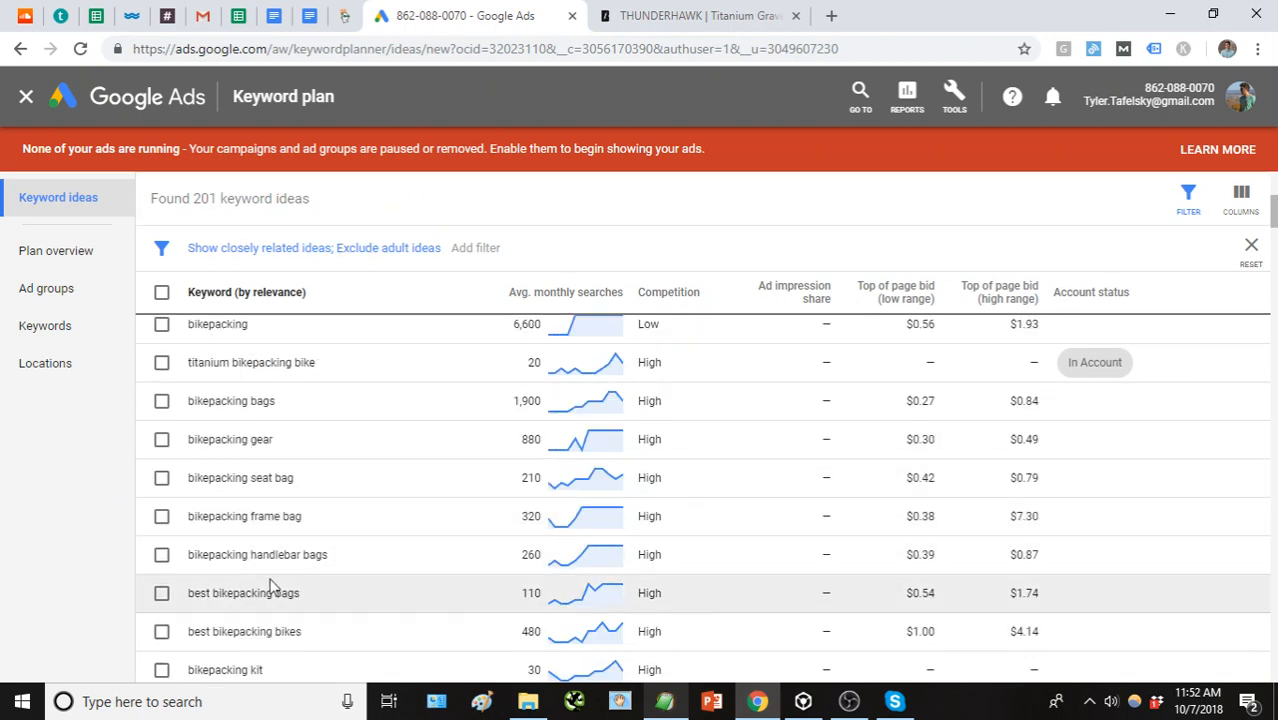
scroll(272, 590, down, 1)
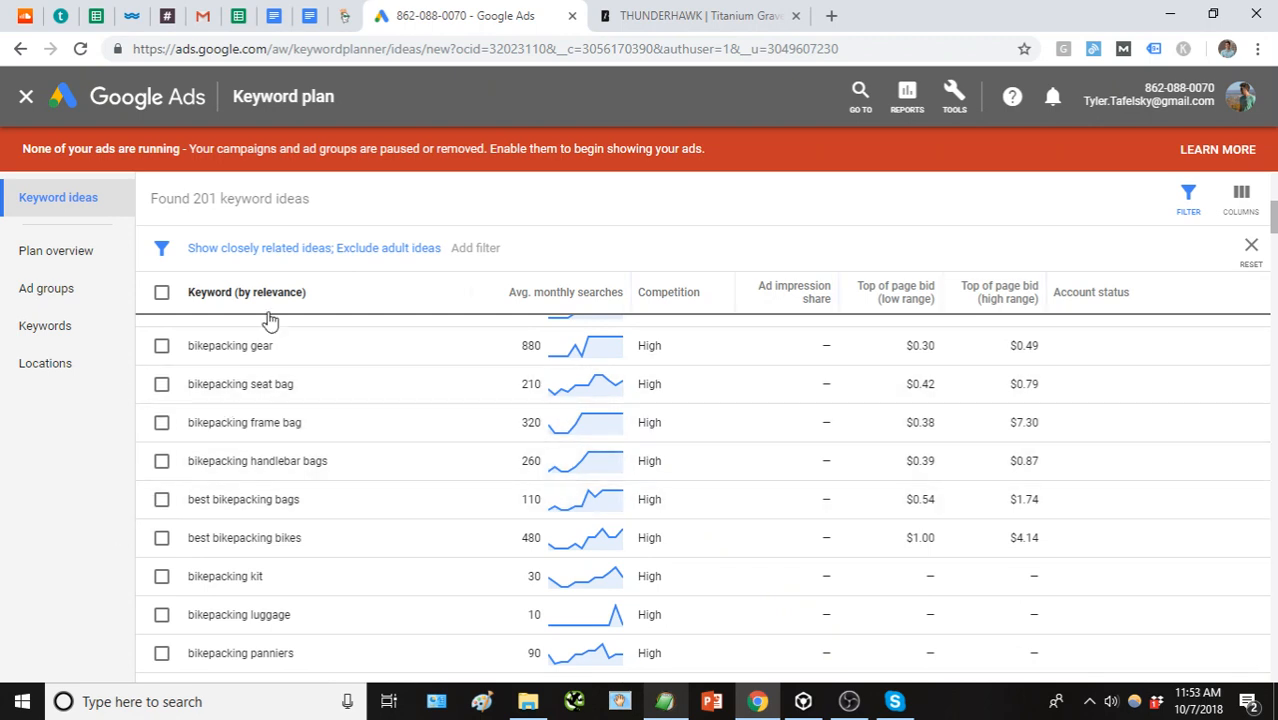
click(476, 247)
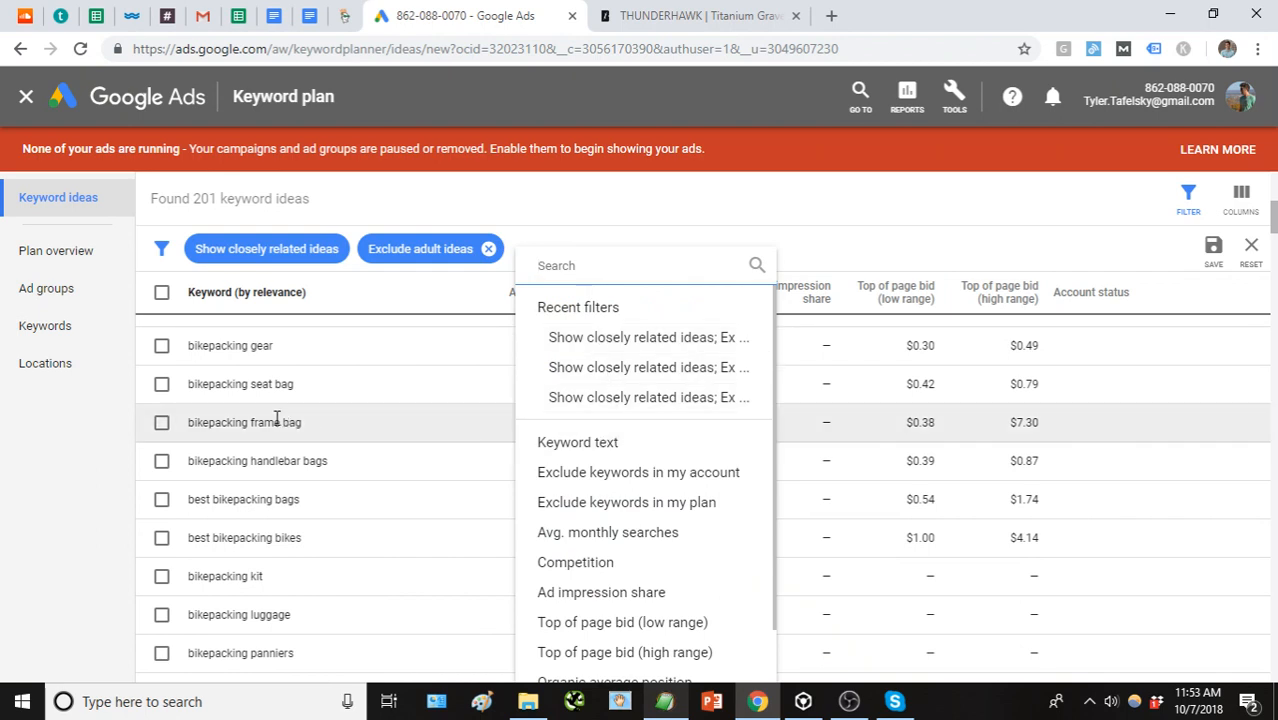
click(93, 489)
scroll(293, 460, down, 3)
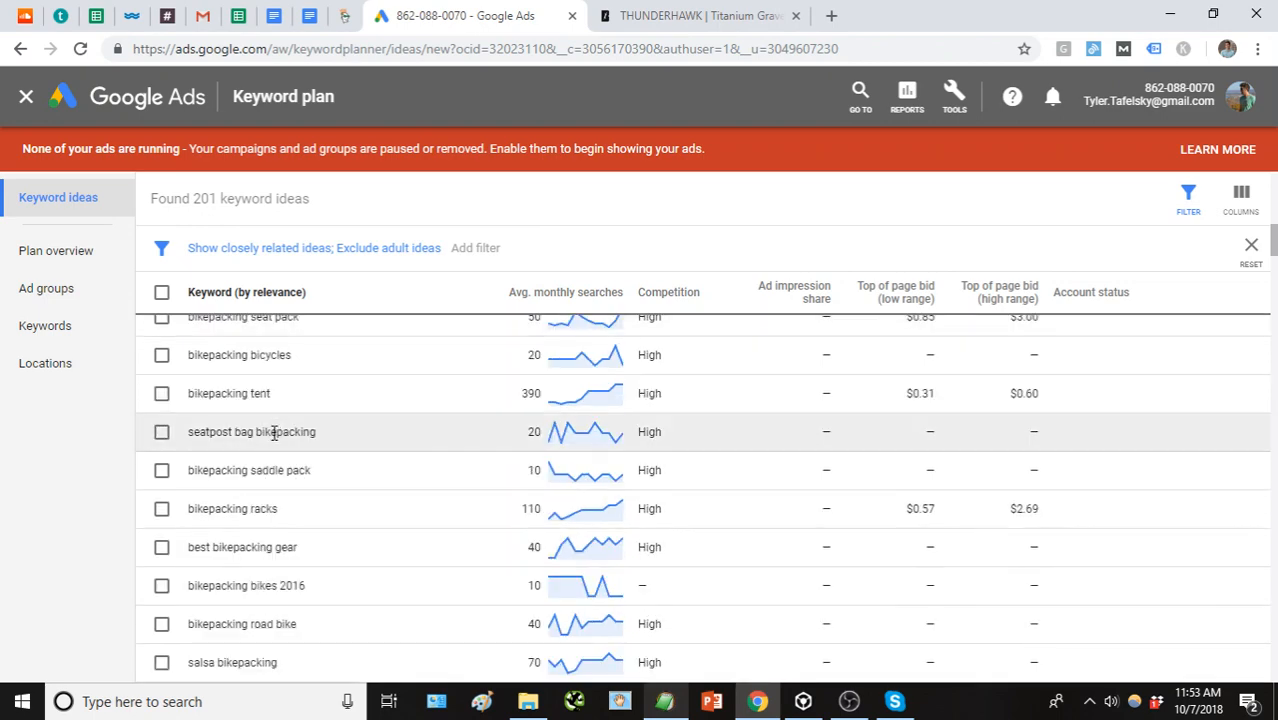
scroll(278, 428, up, 5)
scroll(278, 440, up, 10)
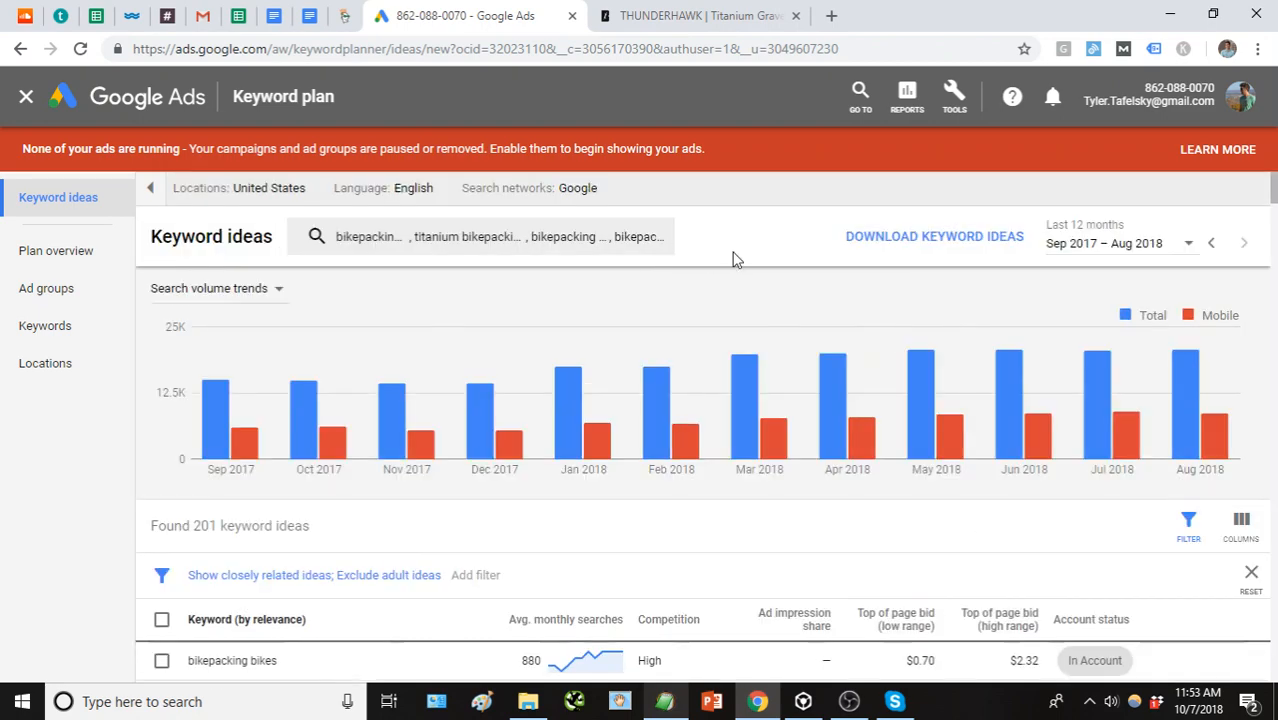
Remove the broad term "bikepacking" from the search terms and get the keyword results again.
click(656, 245)
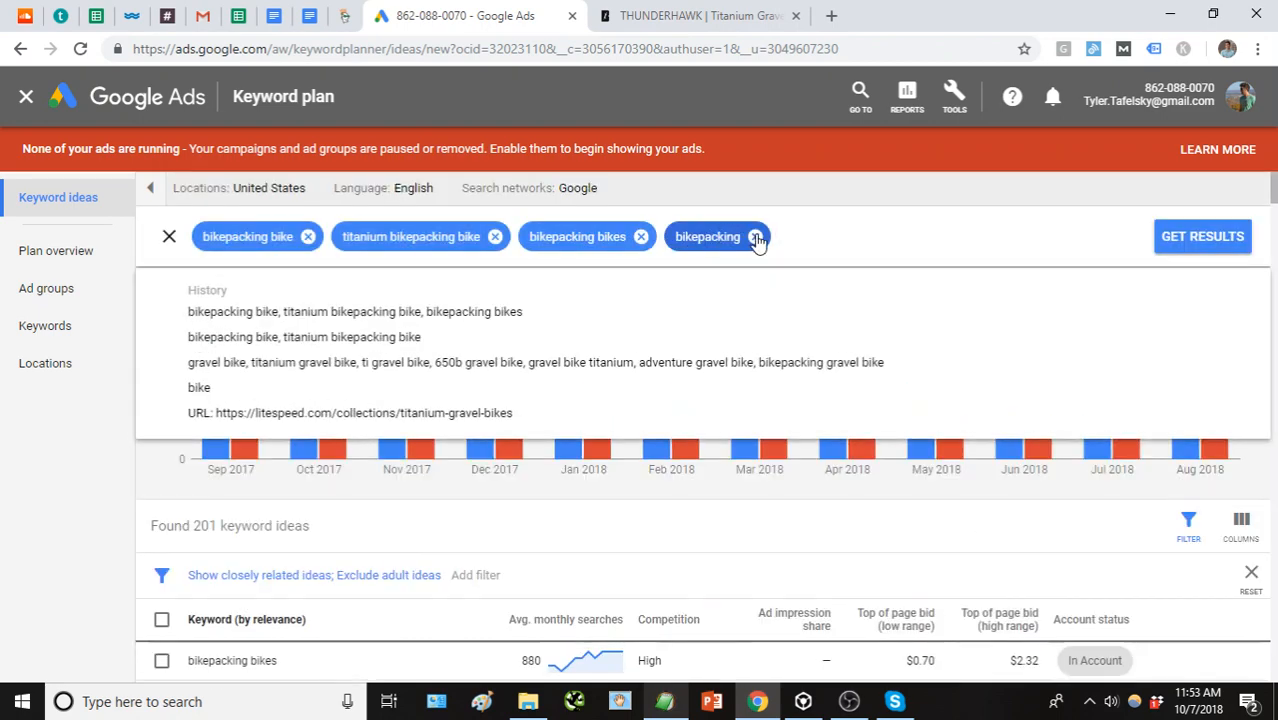
click(755, 237)
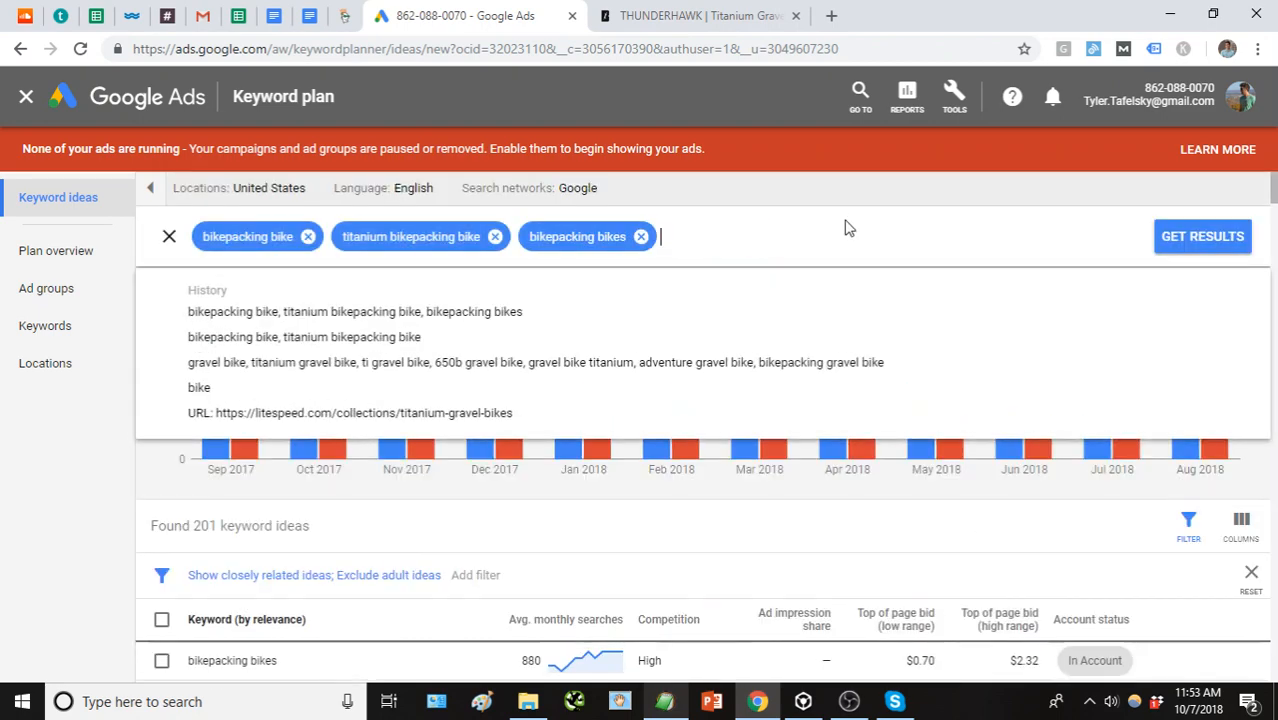
click(1170, 244)
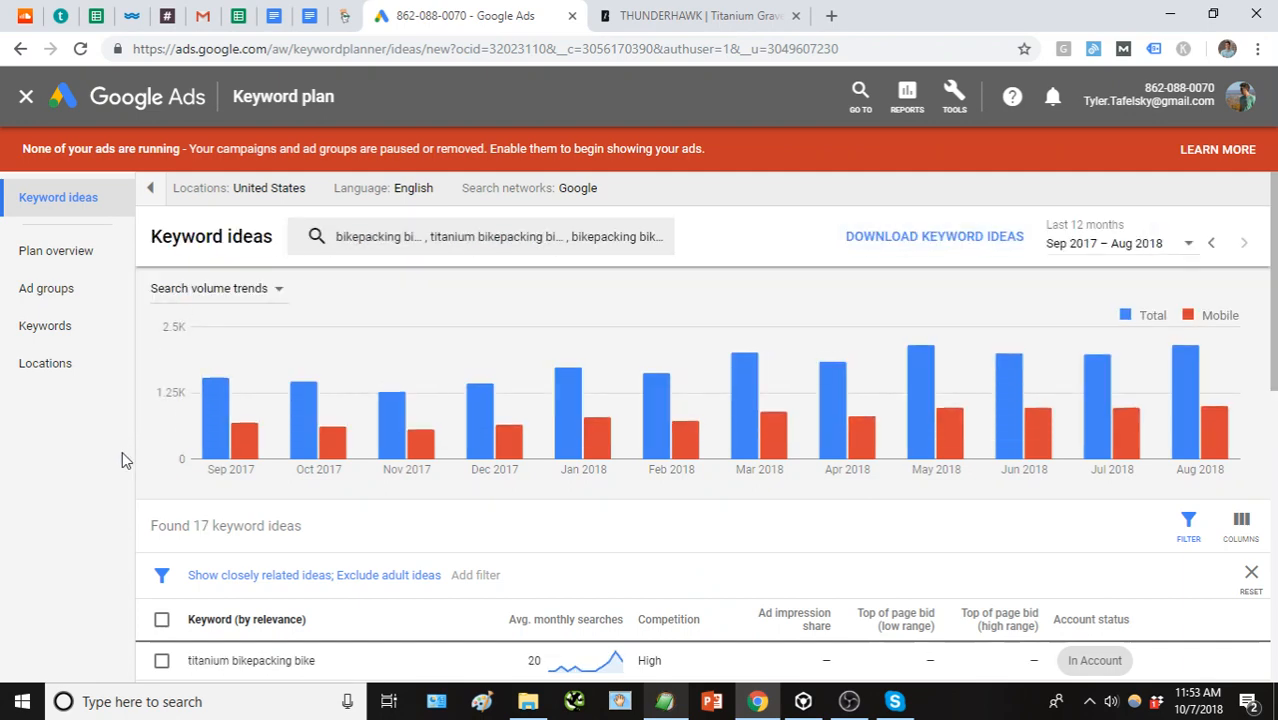
Select the keyword ideas "titanium bikepacking bike", "bikepacking bikes" and "bikepacking road bike".
scroll(400, 525, down, 2)
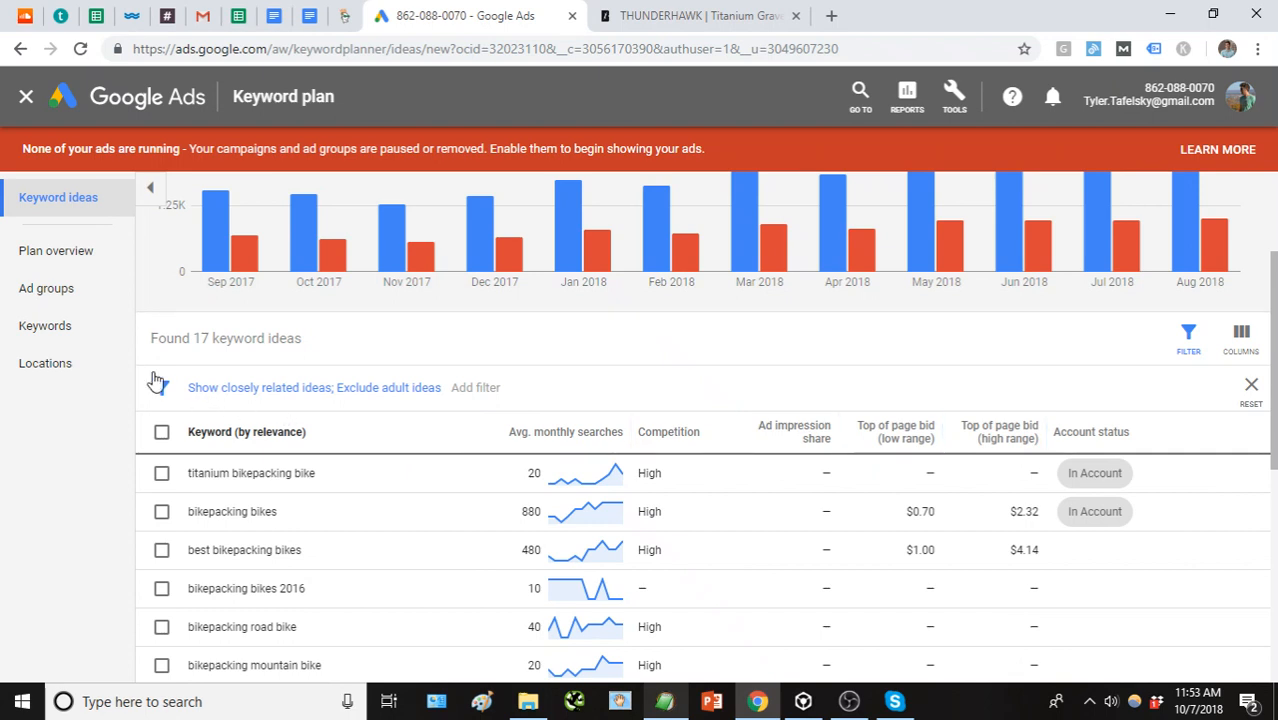
scroll(143, 388, down, 1)
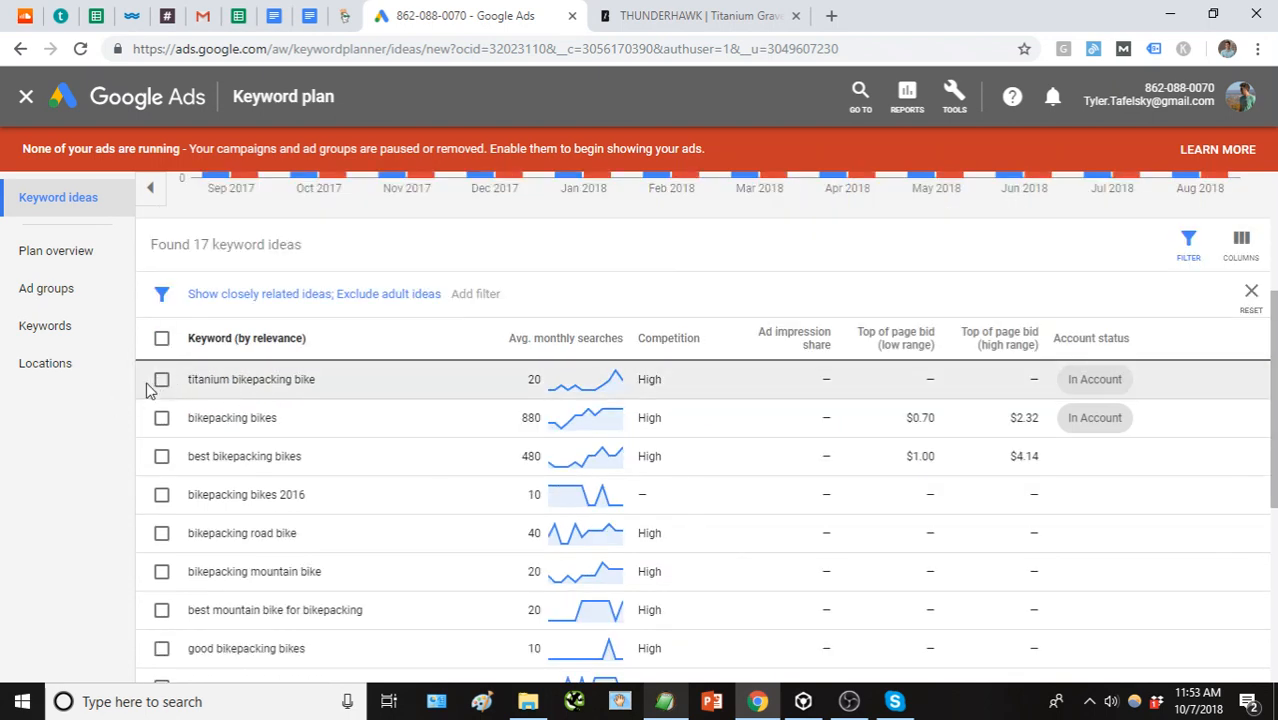
click(161, 381)
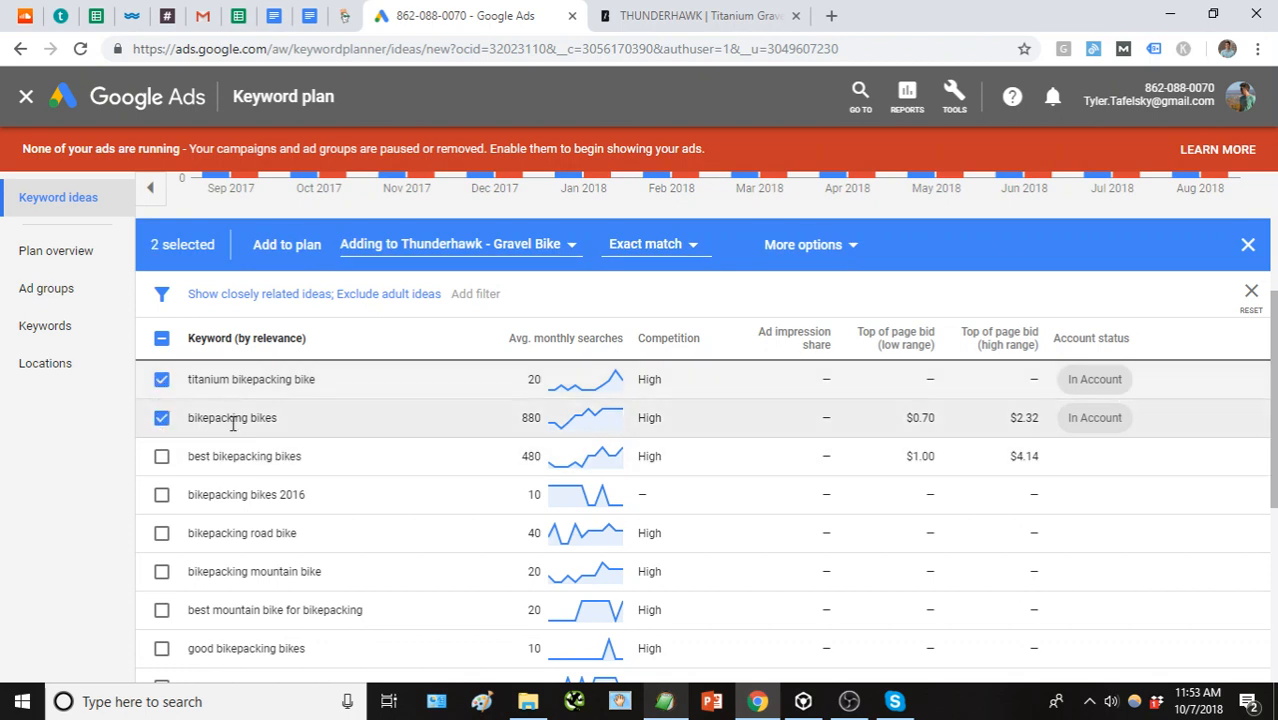
drag(270, 420, 185, 435)
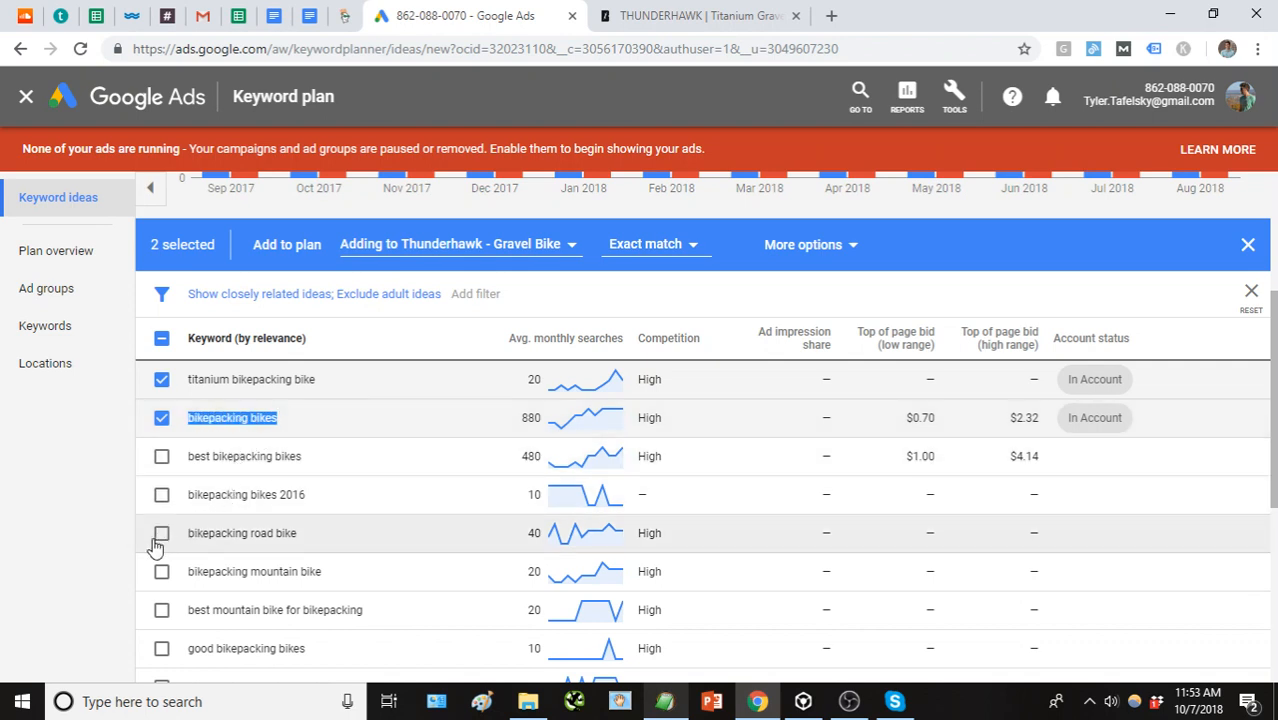
click(159, 535)
Look at the Frank titanium fat bike page on the Bearclaw Bicycle Co website, and return to Google Ads.
click(733, 15)
mouse_move(800, 108)
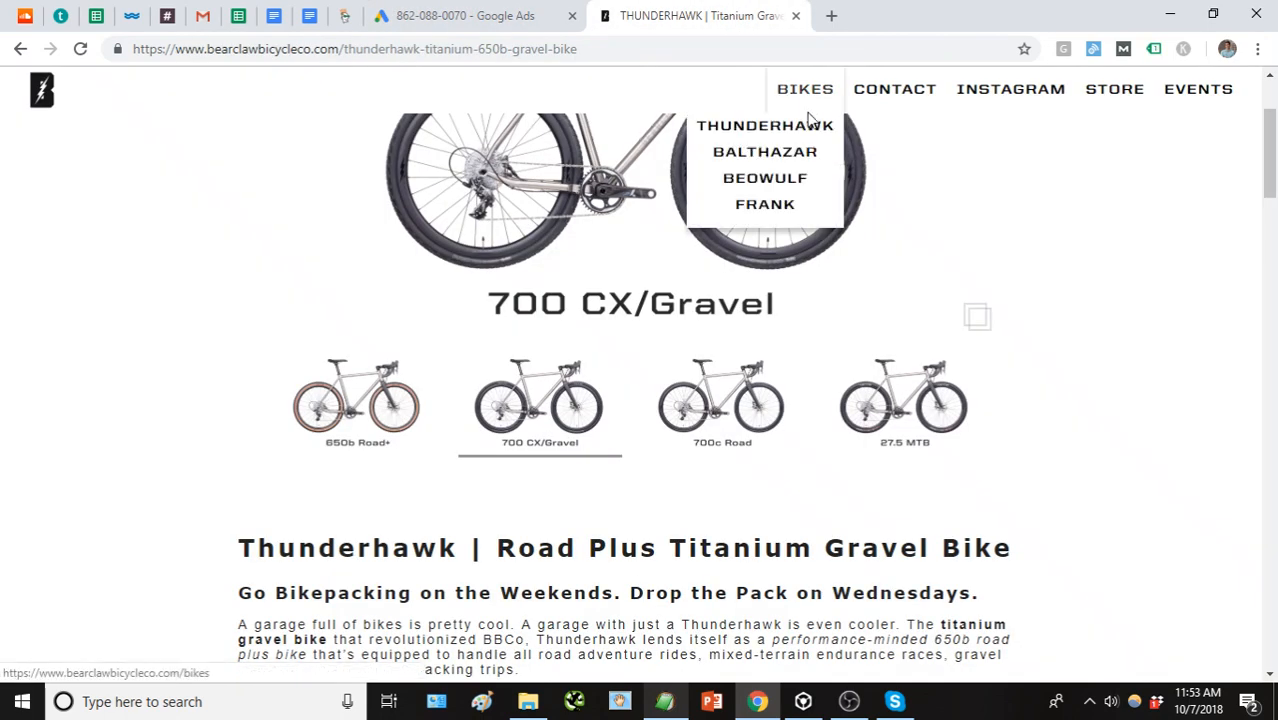
click(790, 206)
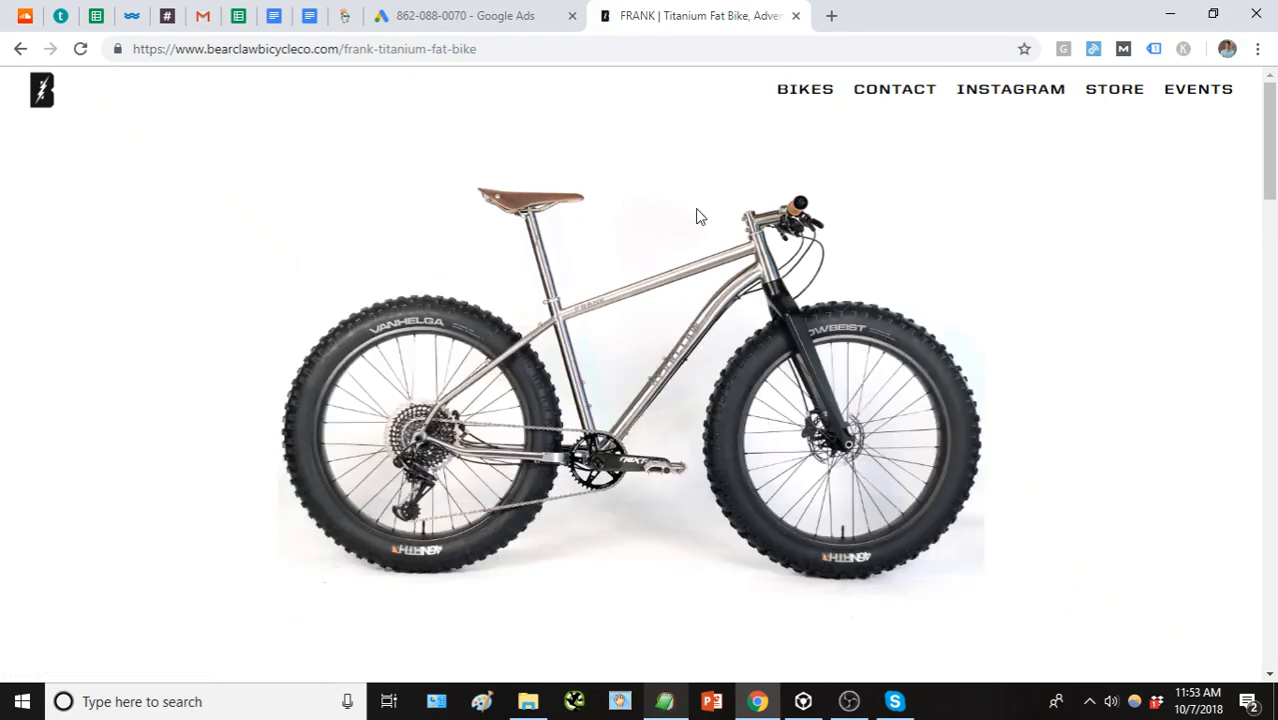
click(513, 16)
Check the remaining bikepacking keyword ideas and add "good bikepacking bikes" to the selection.
scroll(162, 452, down, 1)
click(161, 441)
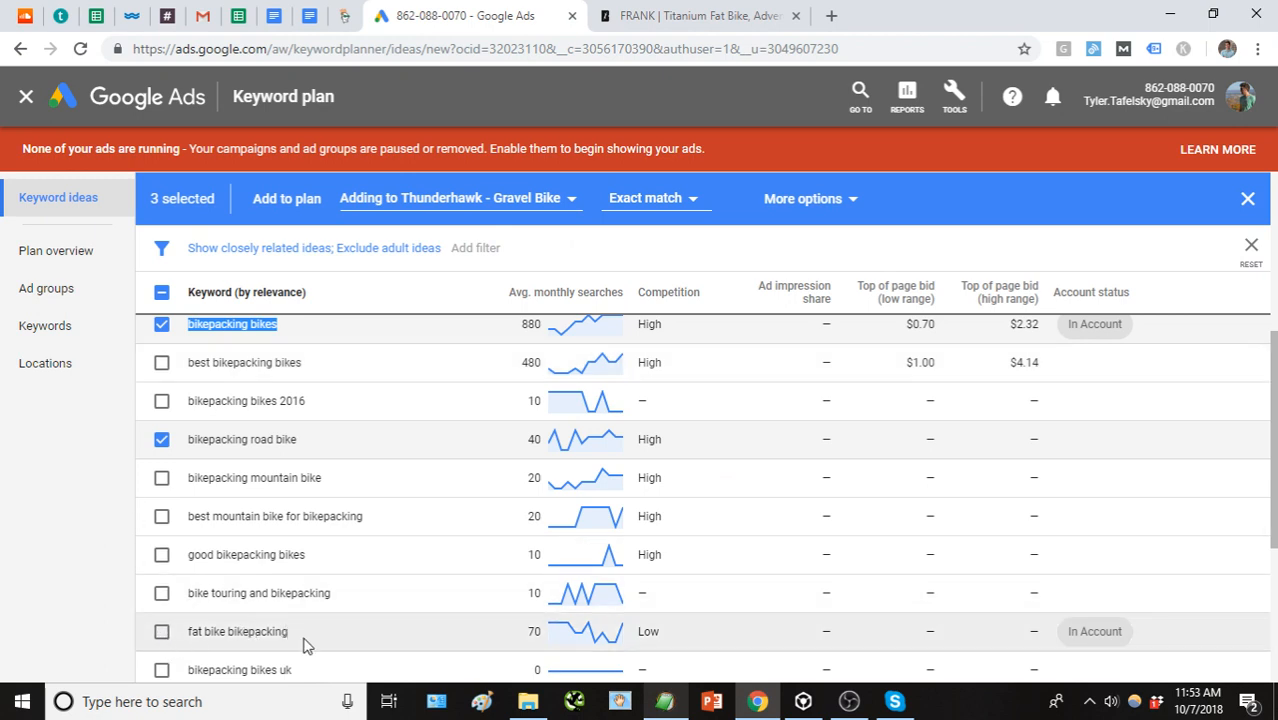
scroll(271, 637, down, 1)
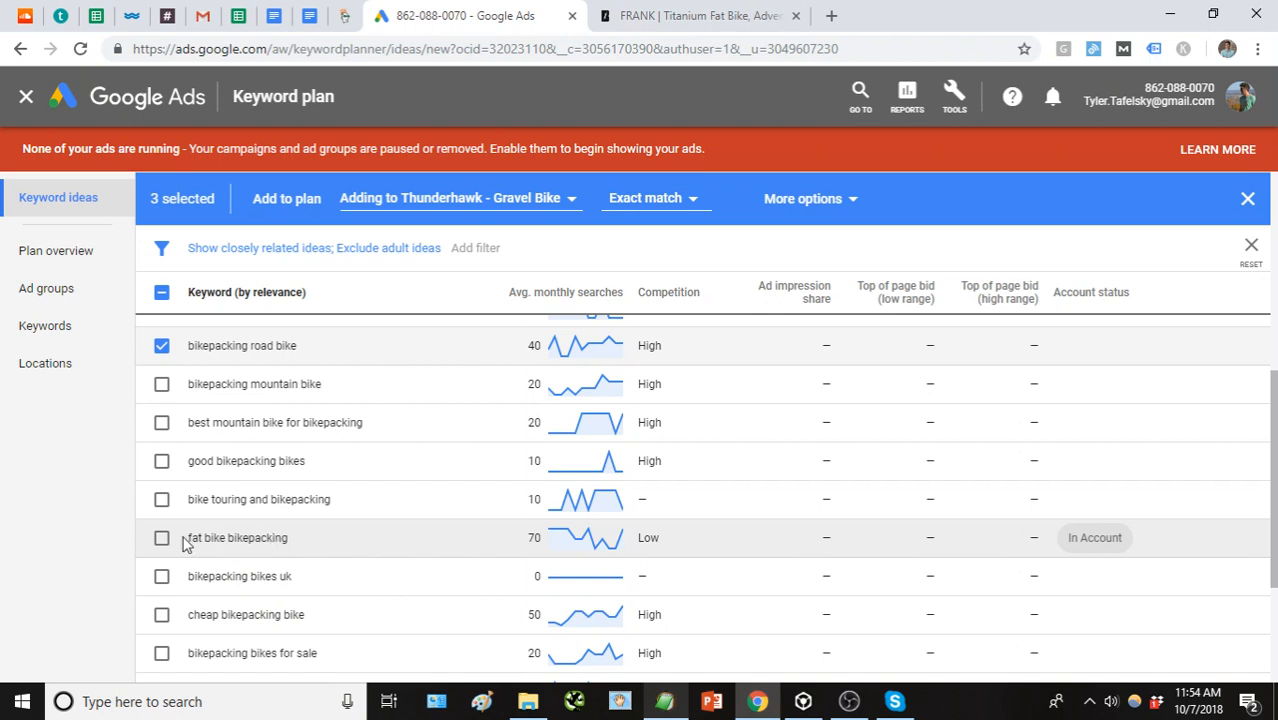
scroll(233, 568, down, 1)
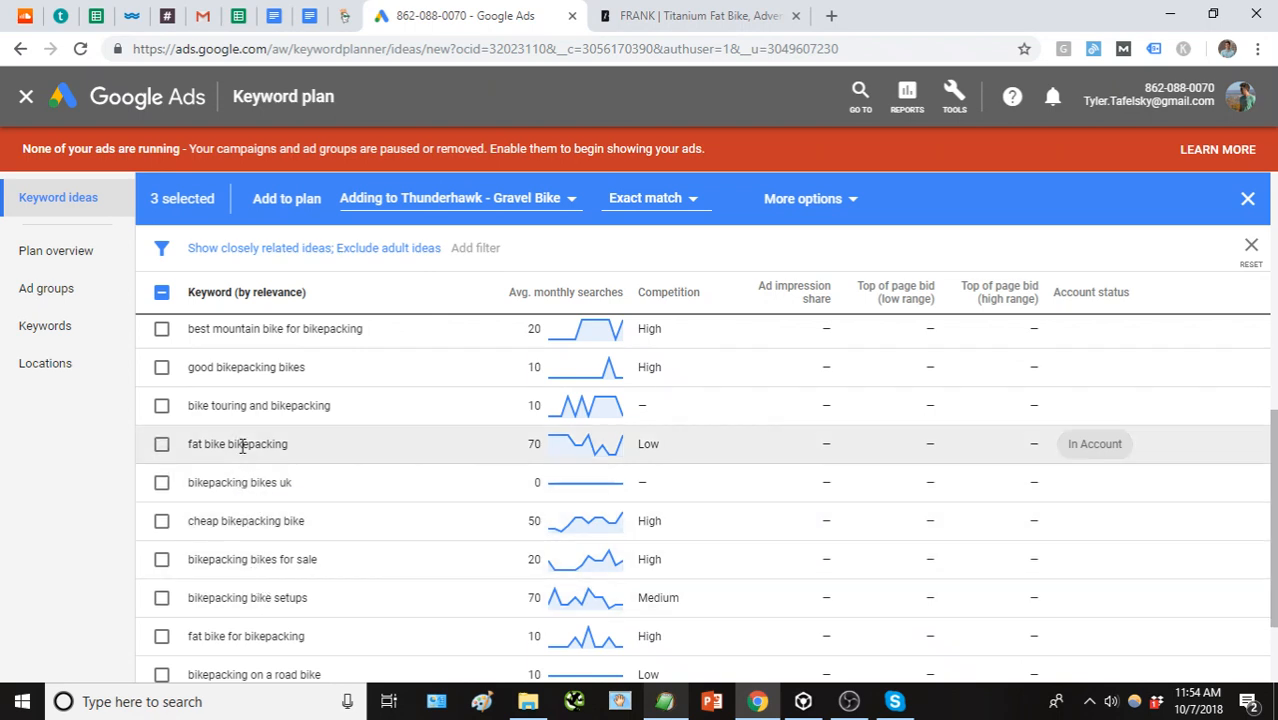
scroll(242, 447, up, 1)
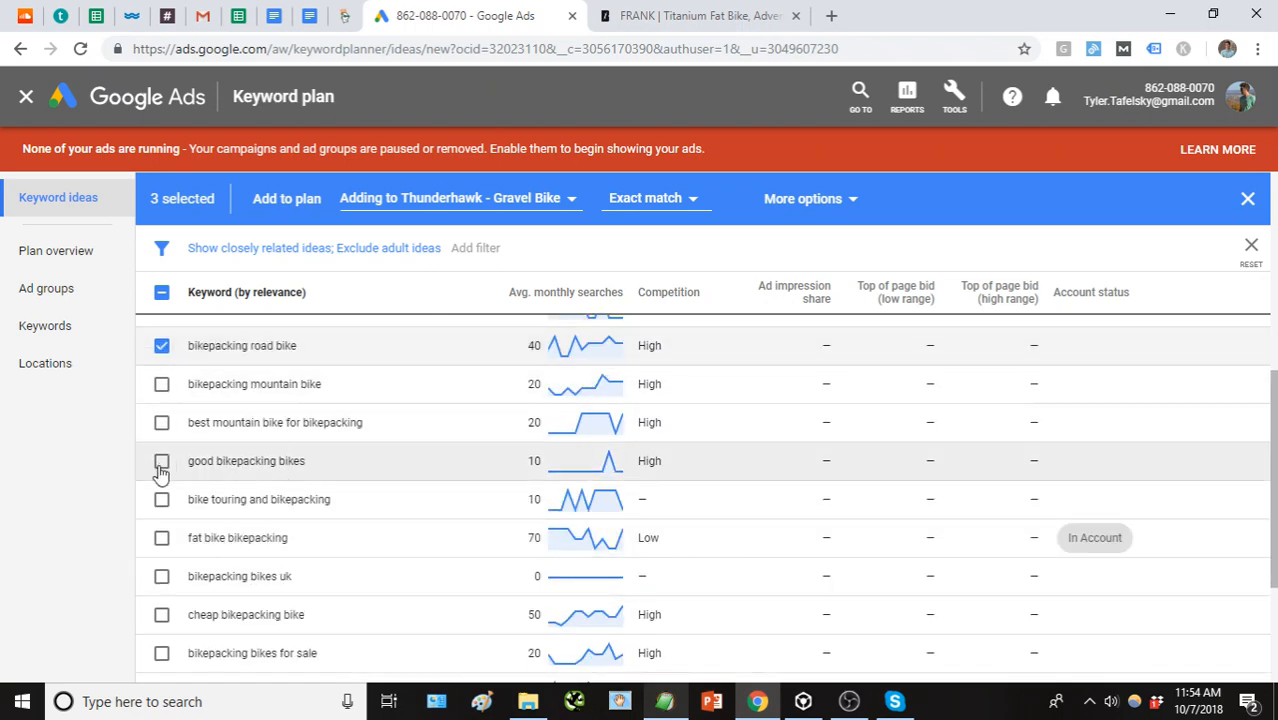
scroll(119, 555, up, 4)
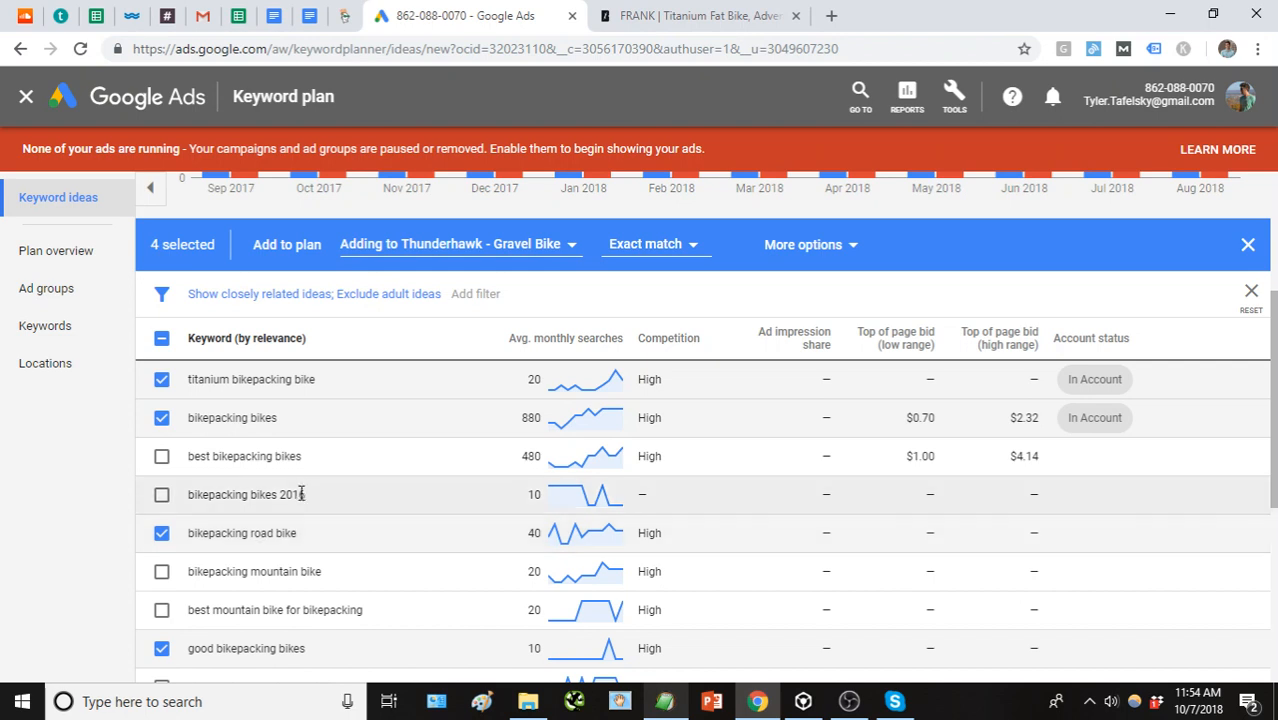
Create a new ad group named "Thunderhawk - Bikepacking" and add the selected keywords to the plan in it.
click(571, 250)
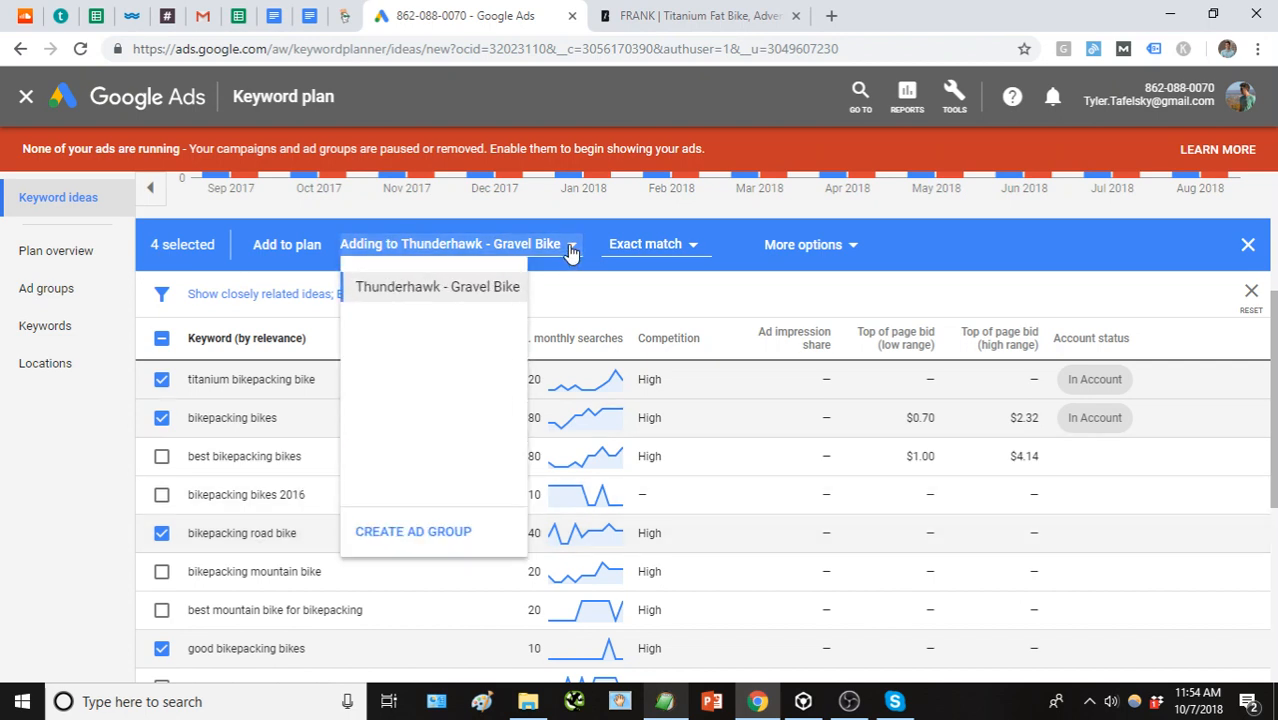
click(455, 537)
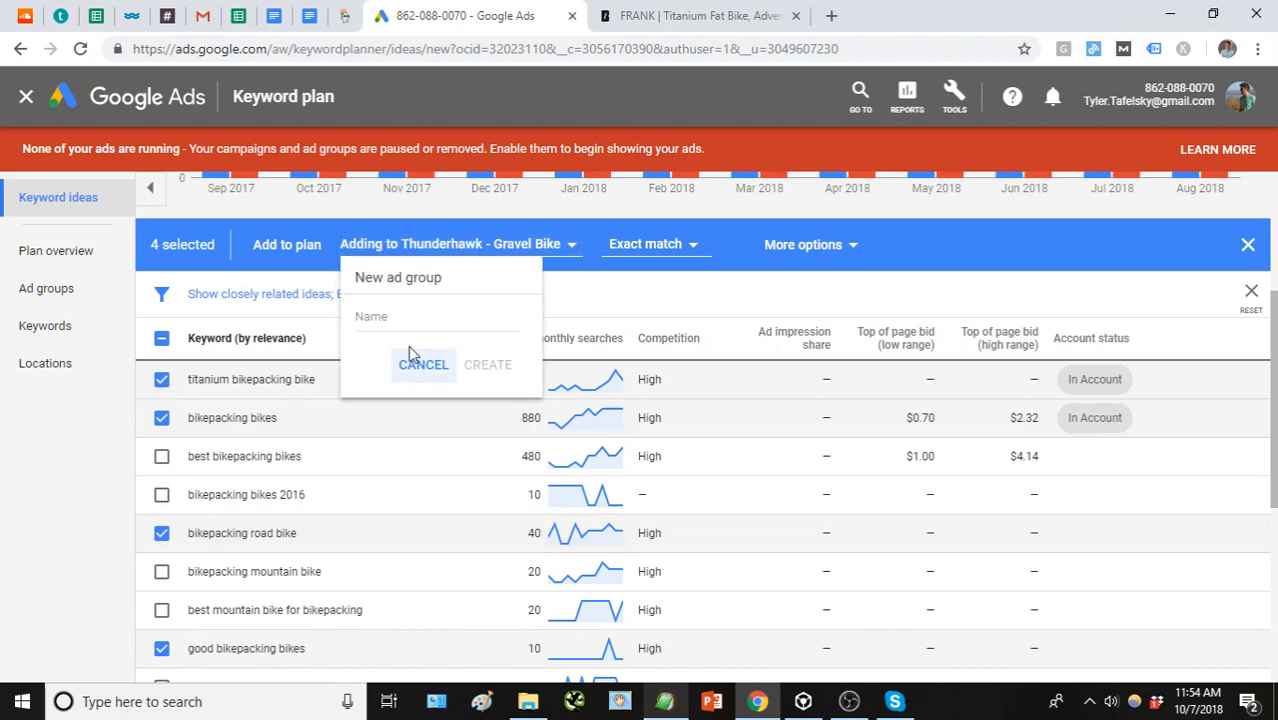
click(408, 315)
text(Thunderhawk - Bikepacking)
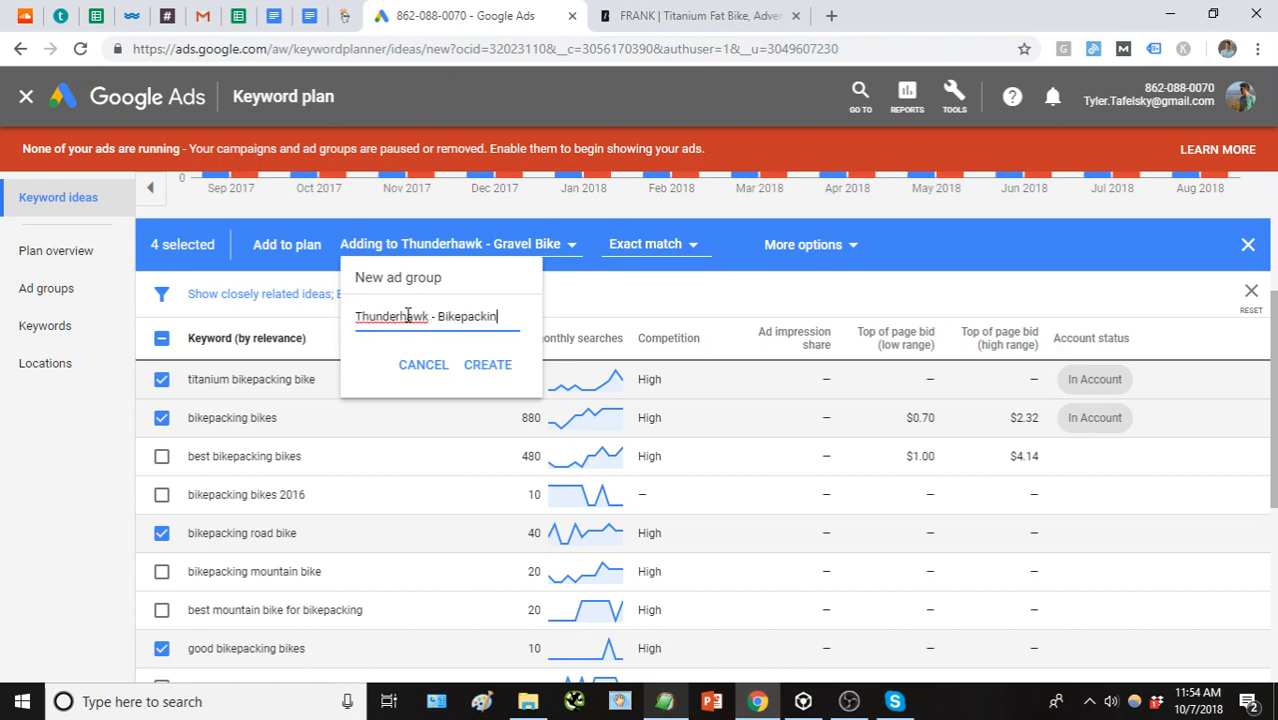
click(495, 364)
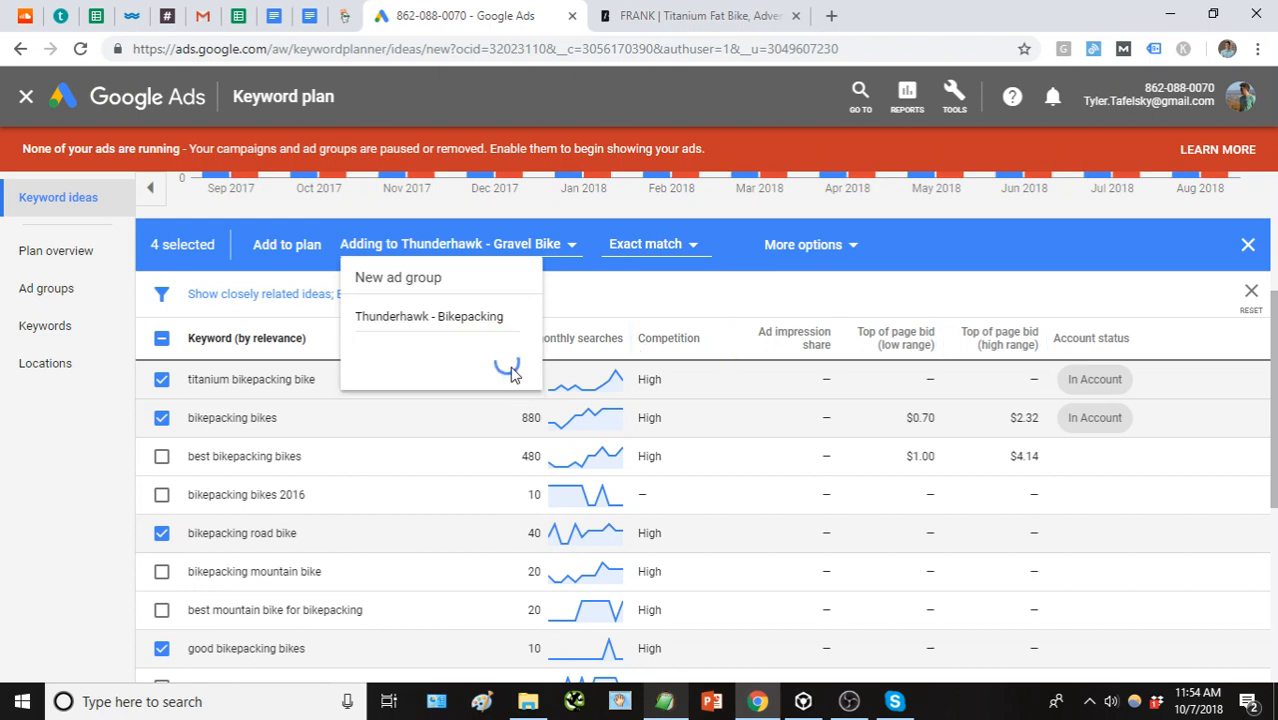
click(279, 244)
mouse_move(528, 342)
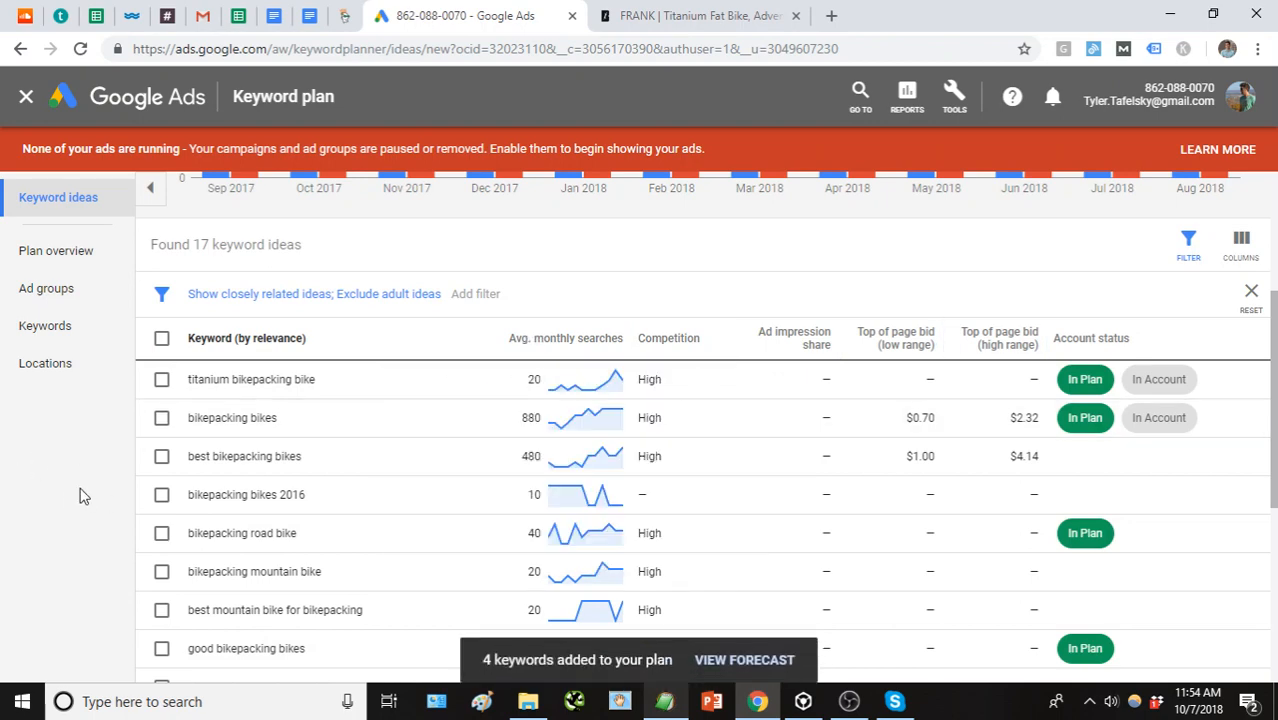
Open the plan overview and review the forecast clicks, impressions, cost, CTR and average CPC along with the keyword costs.
scroll(485, 356, up, 3)
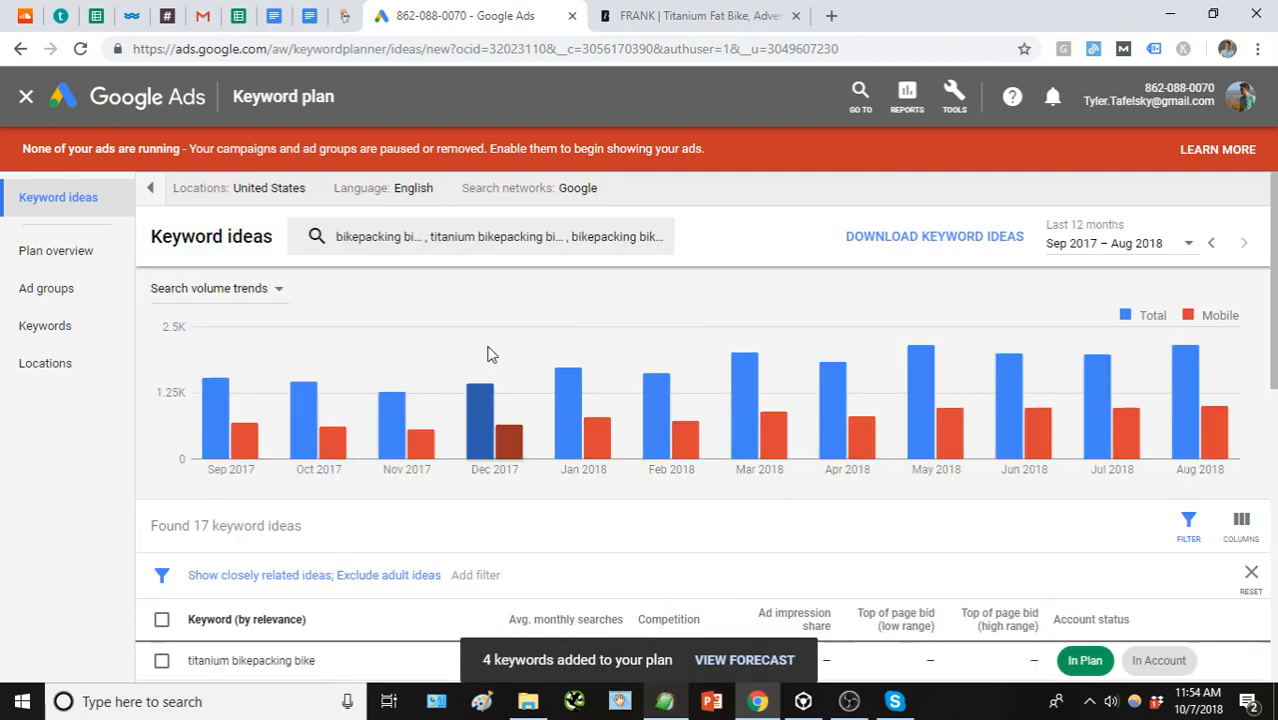
click(76, 260)
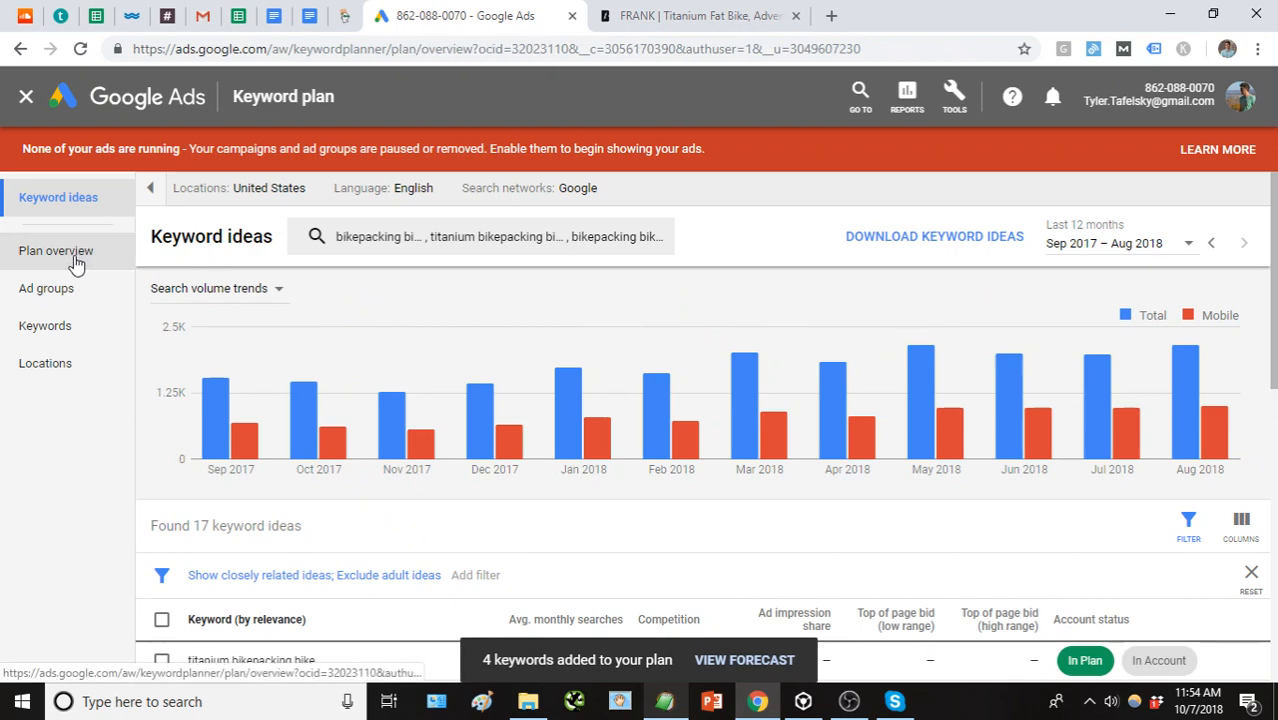
scroll(185, 378, down, 1)
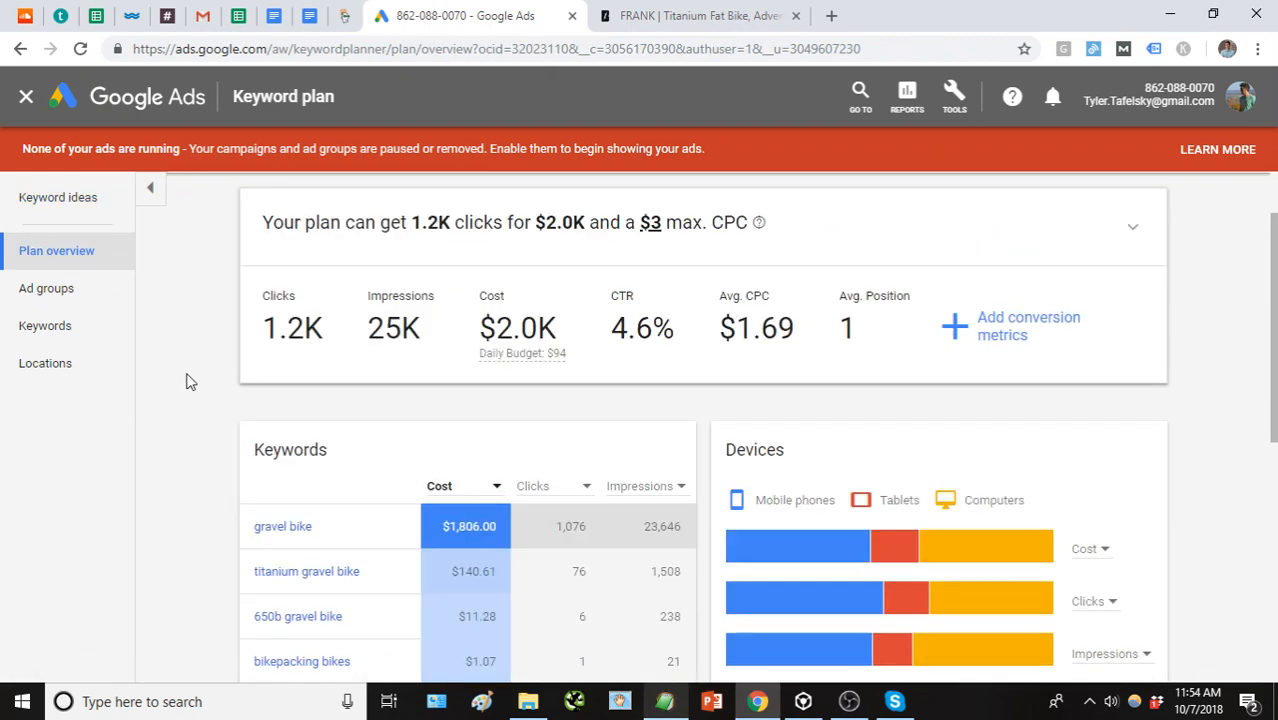
scroll(190, 380, up, 1)
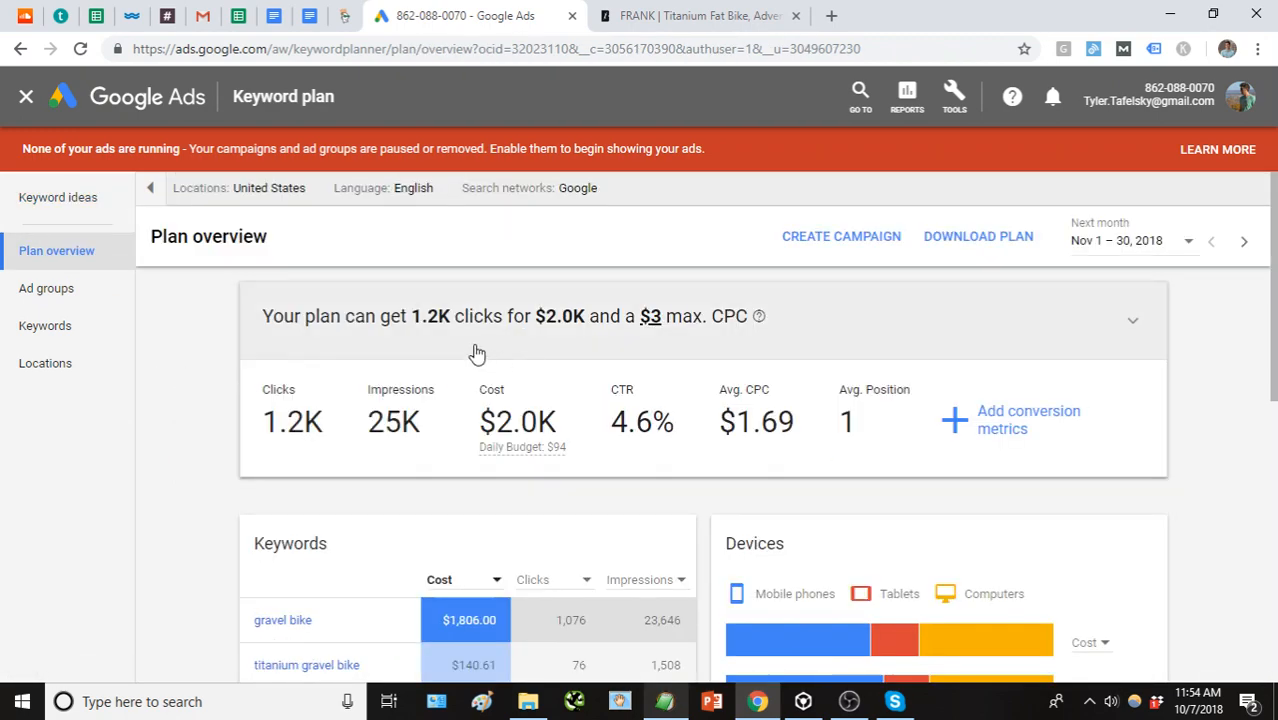
scroll(258, 352, down, 1)
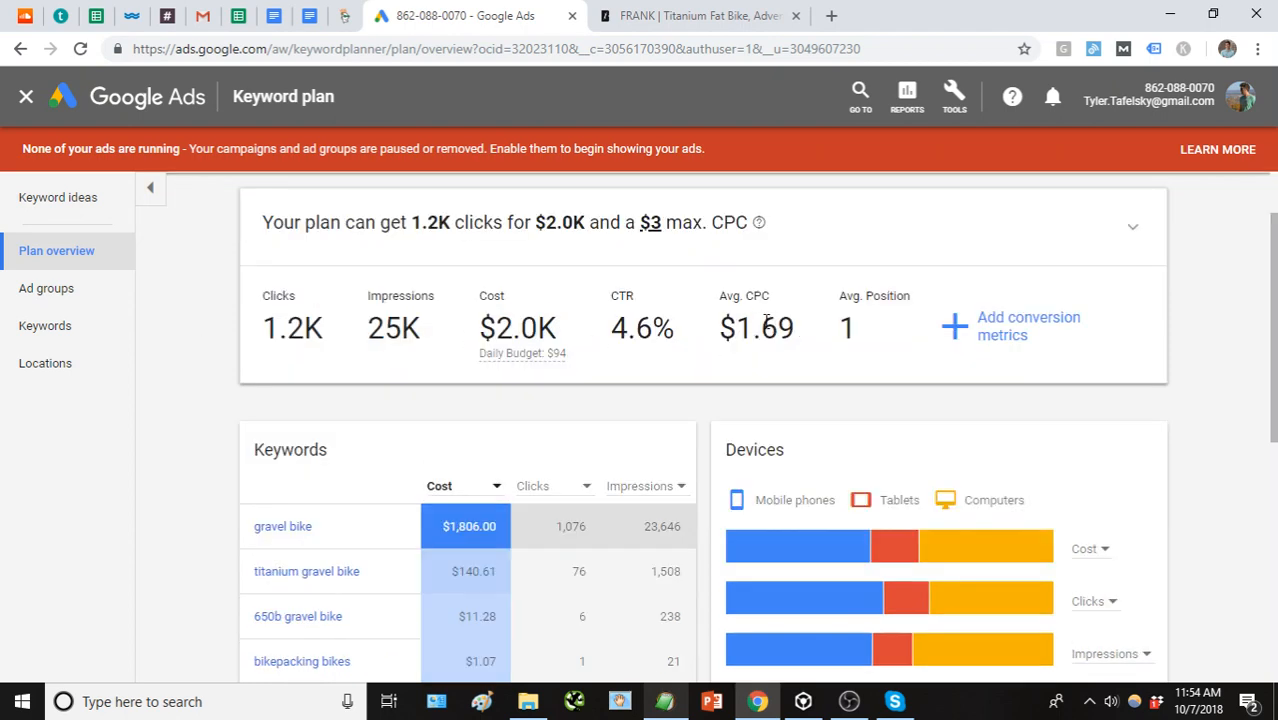
Open the ad group forecasts, check the bulk actions for both Thunderhawk ad groups, and clear the selection.
click(86, 292)
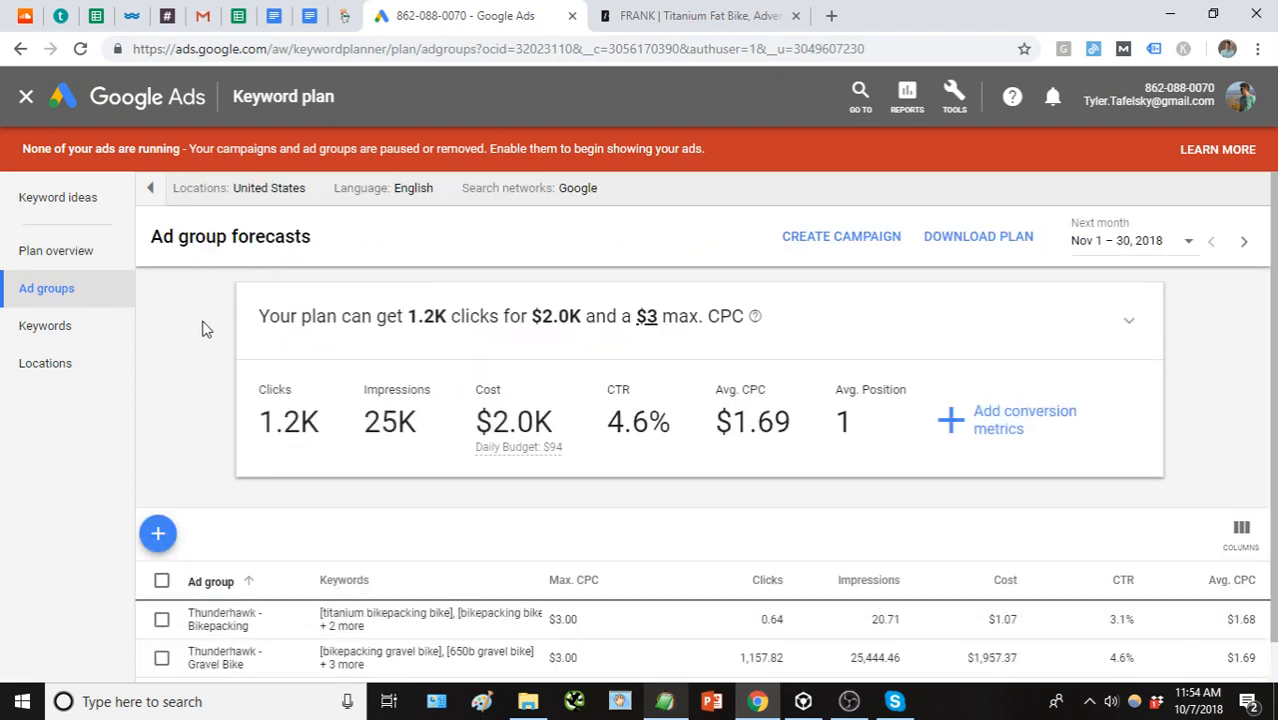
scroll(205, 328, down, 1)
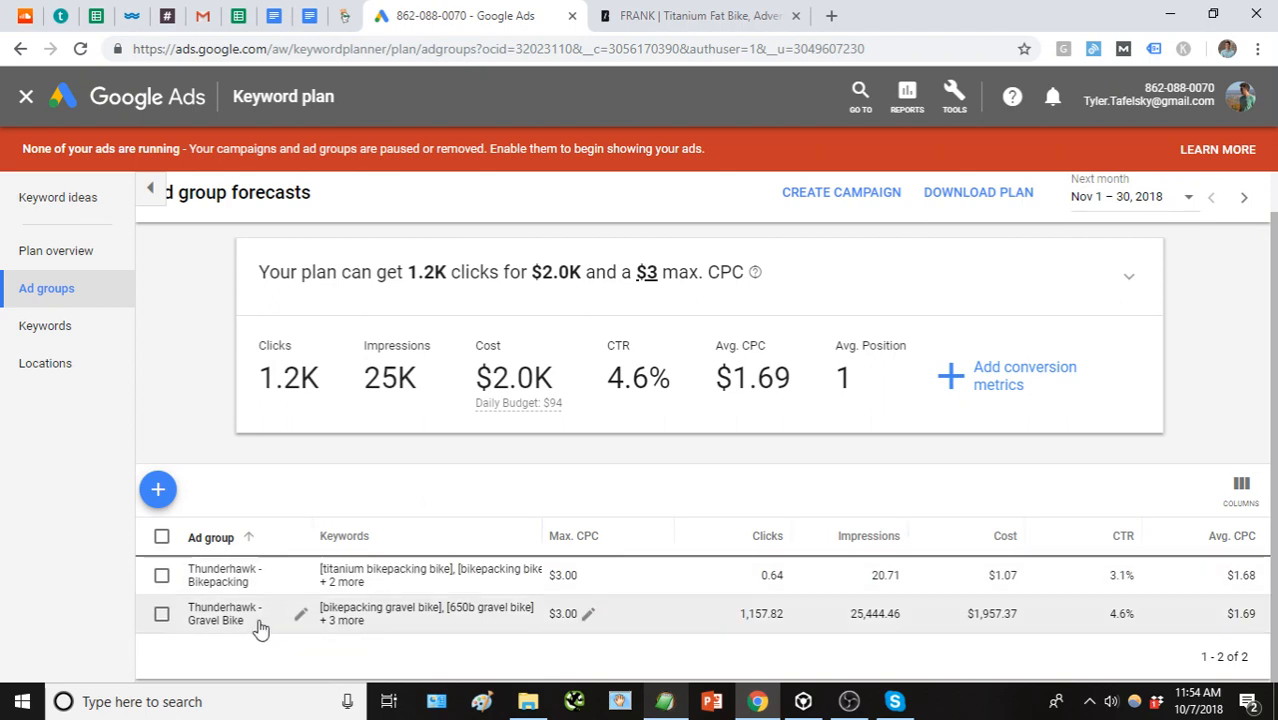
click(161, 575)
click(162, 614)
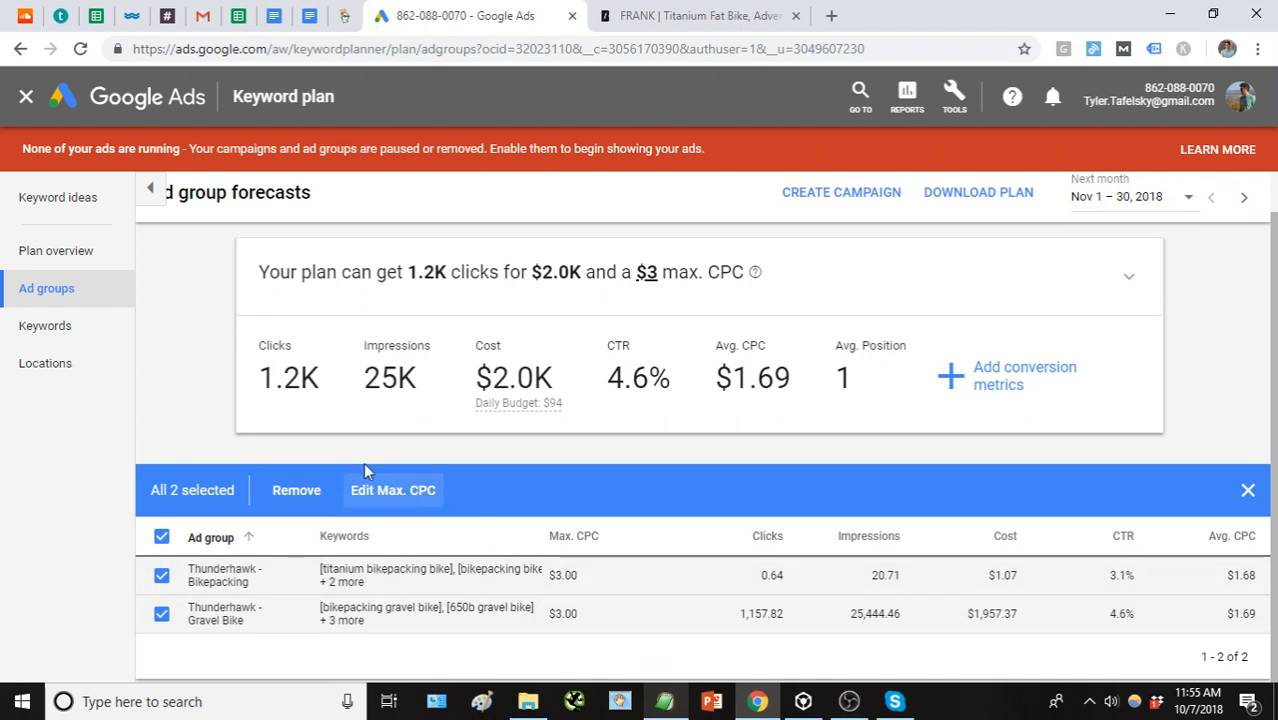
click(161, 537)
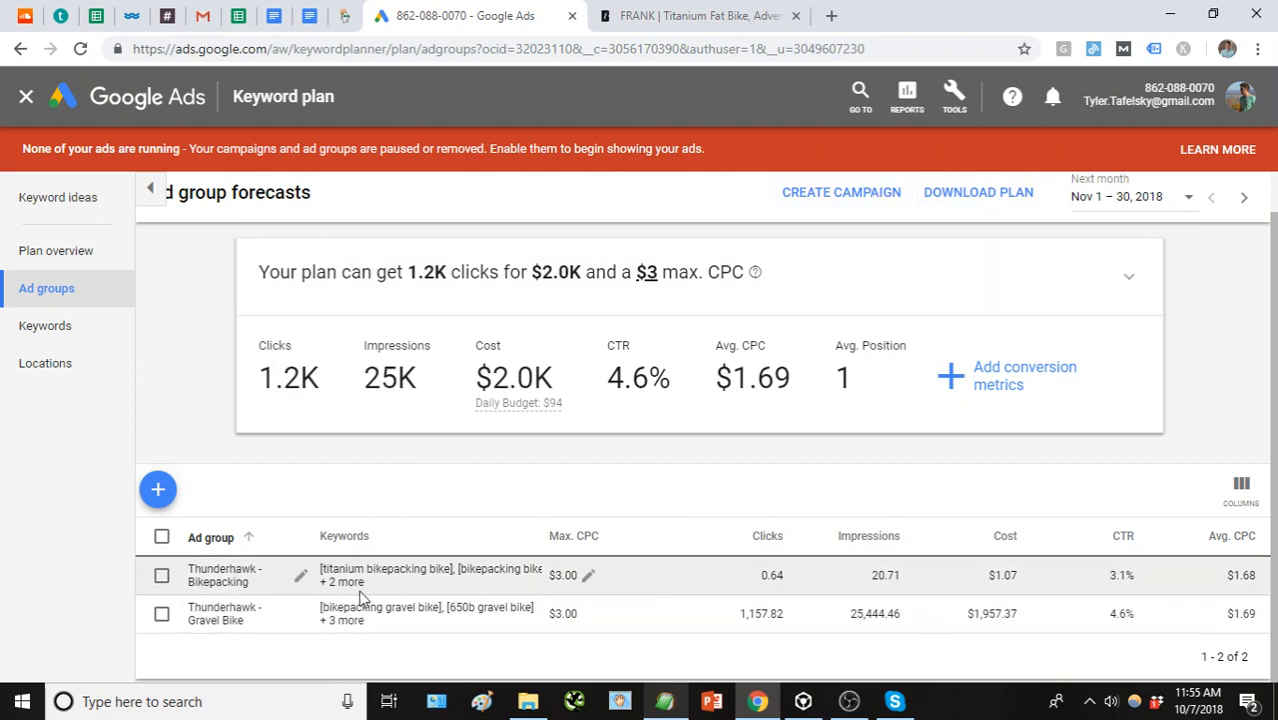
Switch to EditPad Pro and examine the all road and road plus bike keyword group in Thunderhawk PPC Keywords.txt.
click(664, 701)
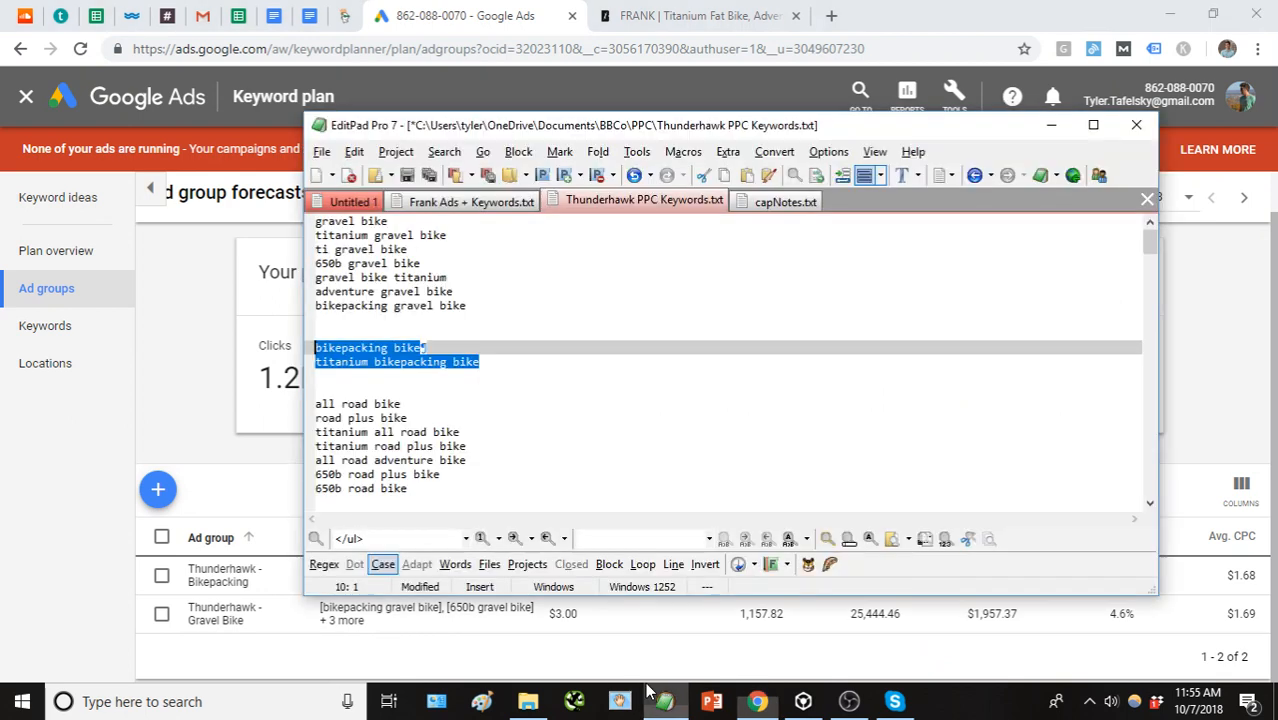
drag(408, 488, 276, 402)
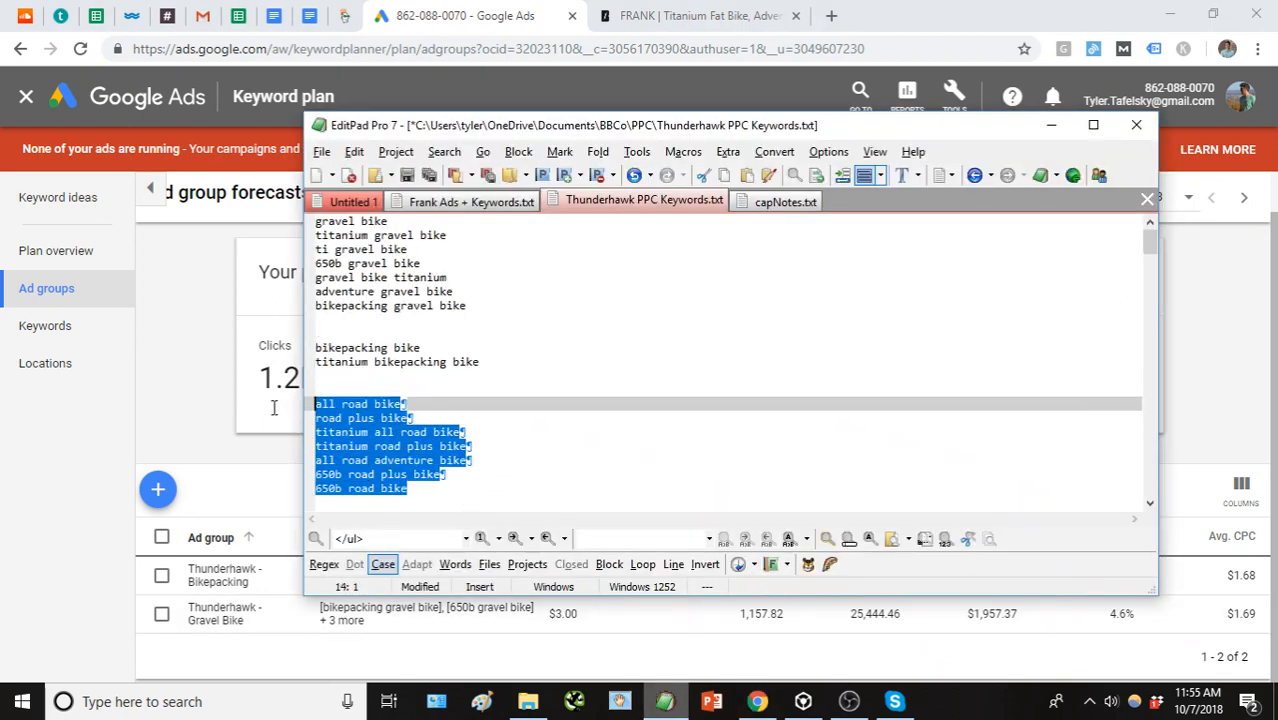
click(336, 418)
scroll(435, 413, down, 2)
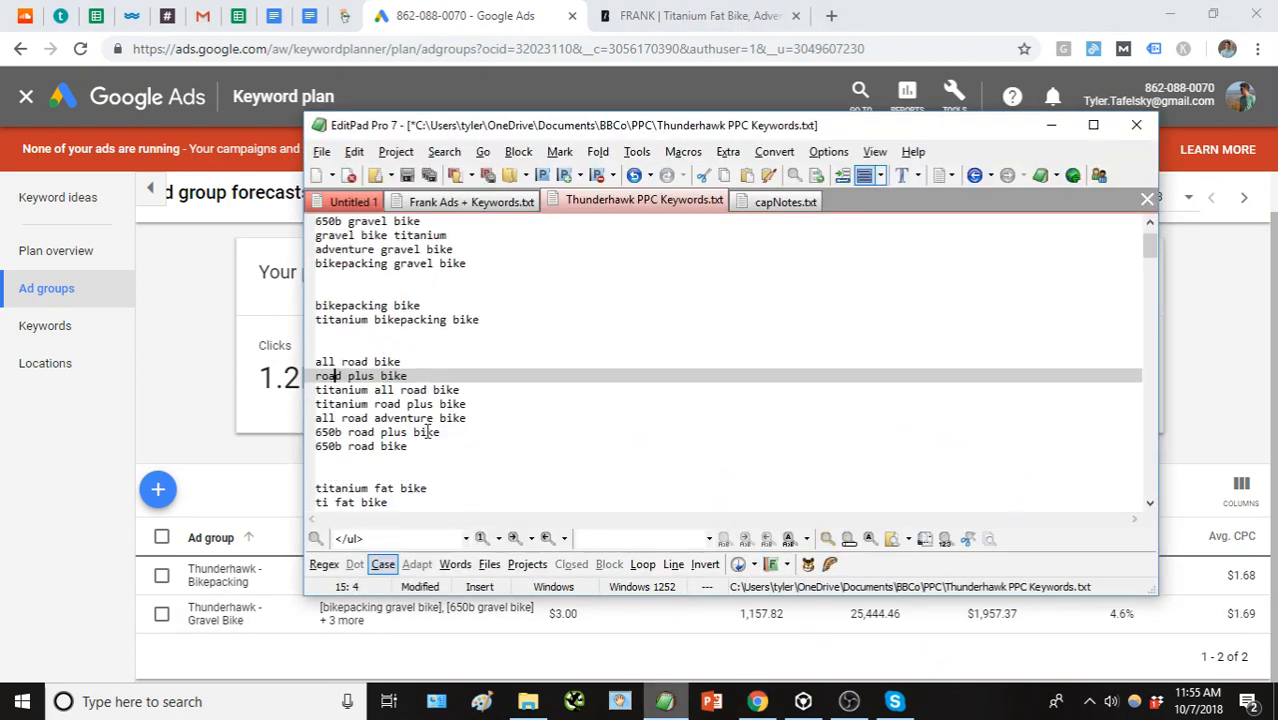
scroll(424, 440, down, 1)
scroll(428, 430, up, 2)
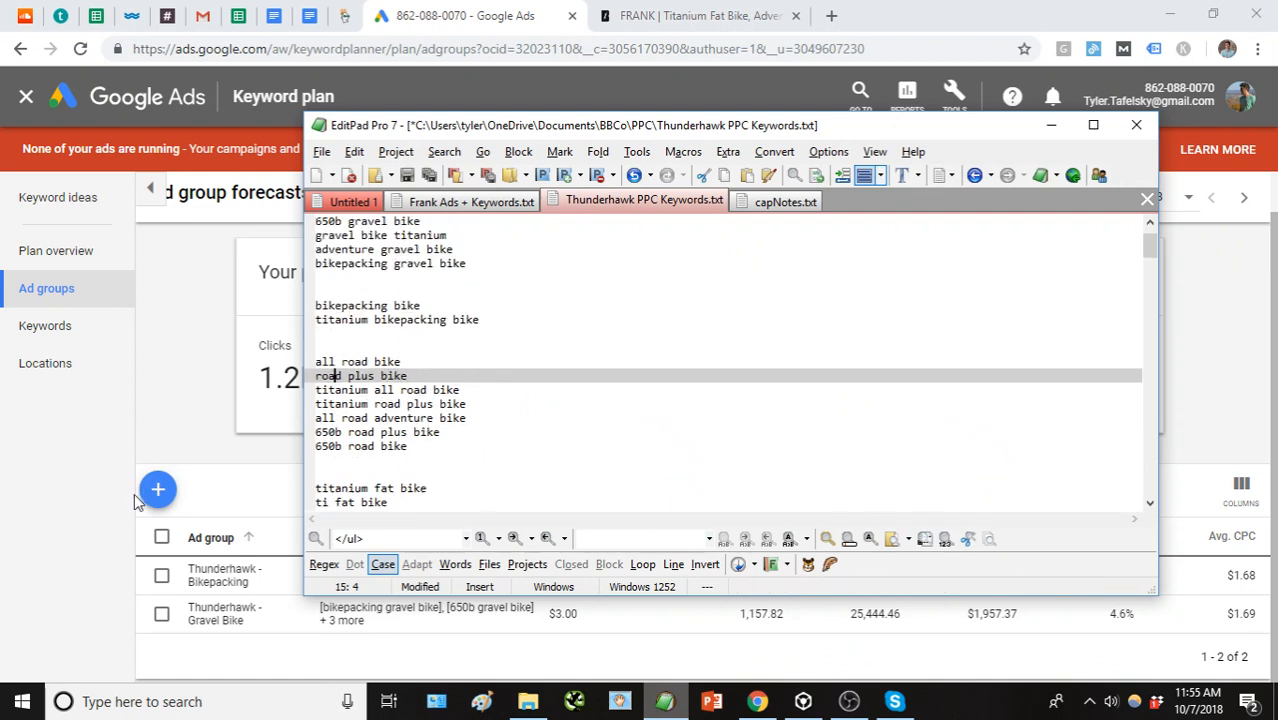
click(483, 462)
Return to Google Ads, look at the name and daily budget options for creating a campaign, and cancel.
click(47, 475)
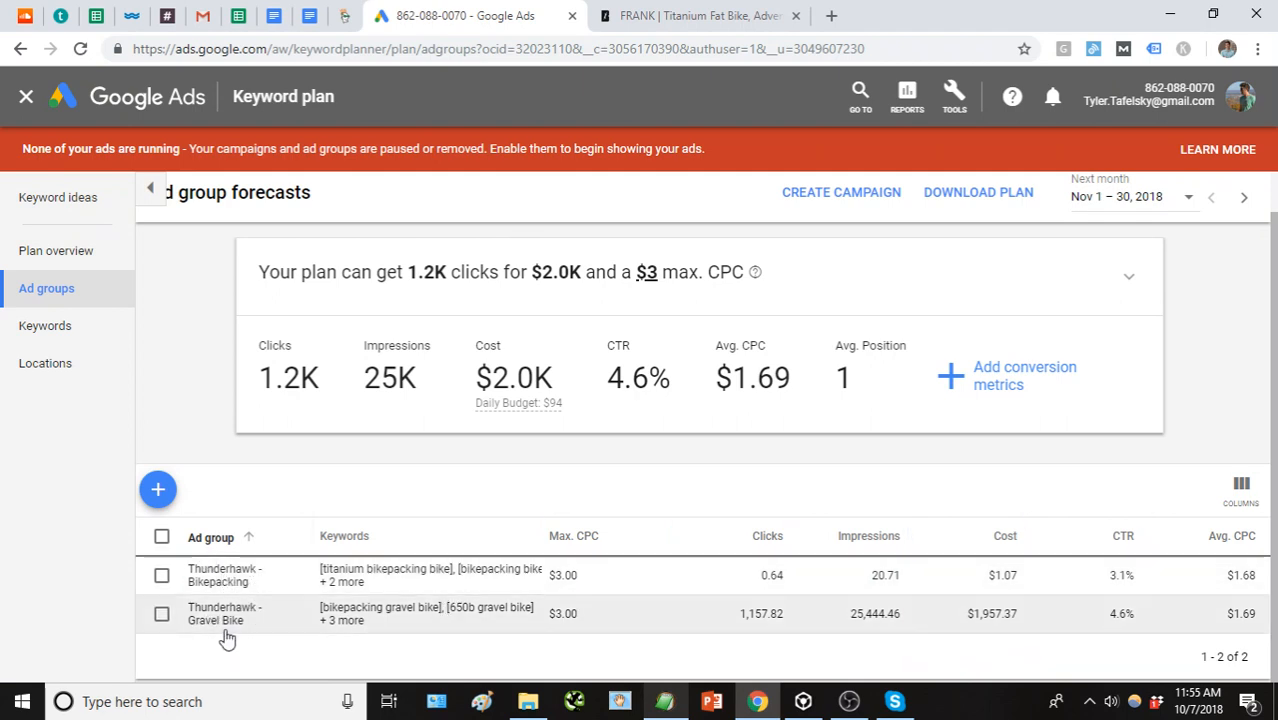
click(801, 196)
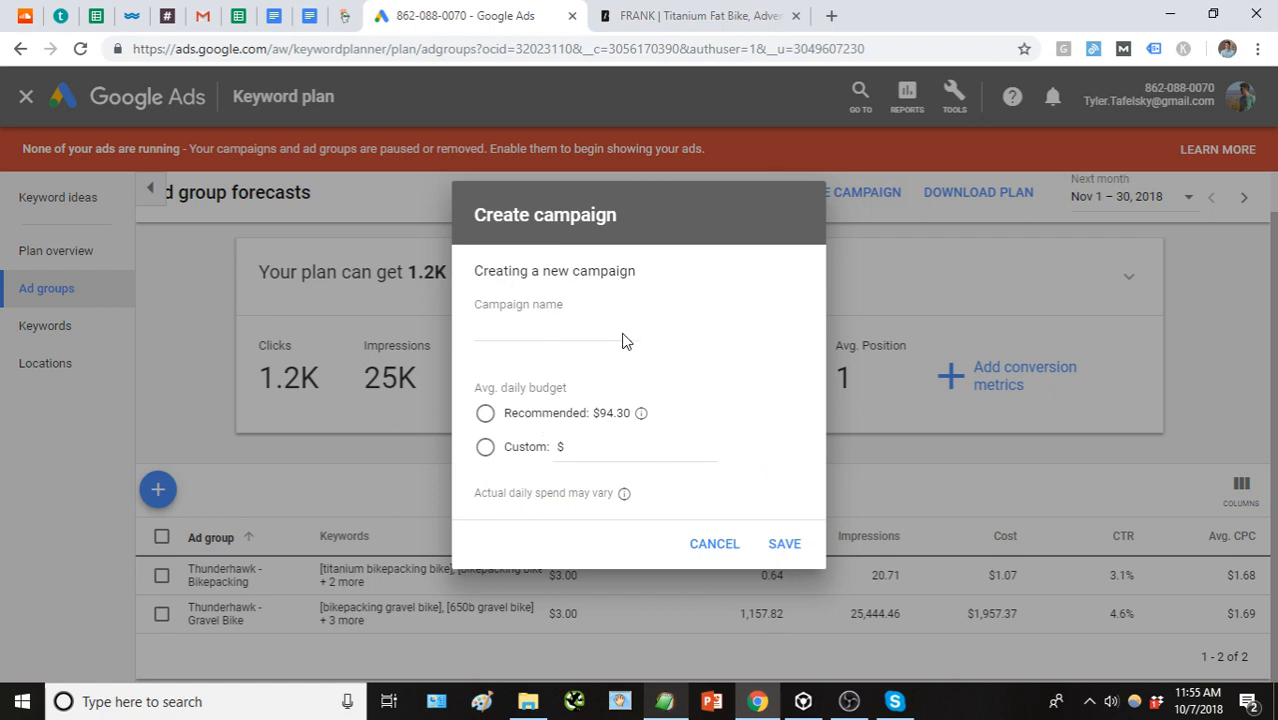
click(714, 545)
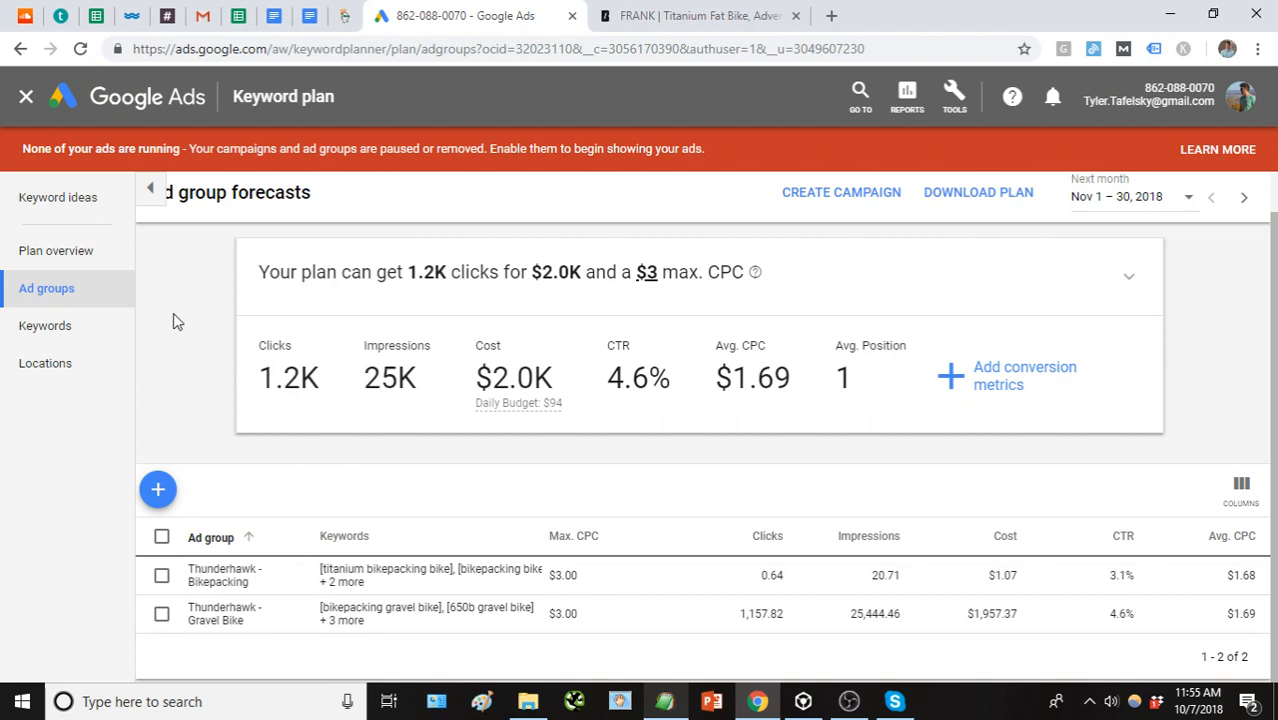
Review the individual keyword forecasts and the plan overview, and return to the ad group forecasts.
click(46, 330)
scroll(228, 390, down, 3)
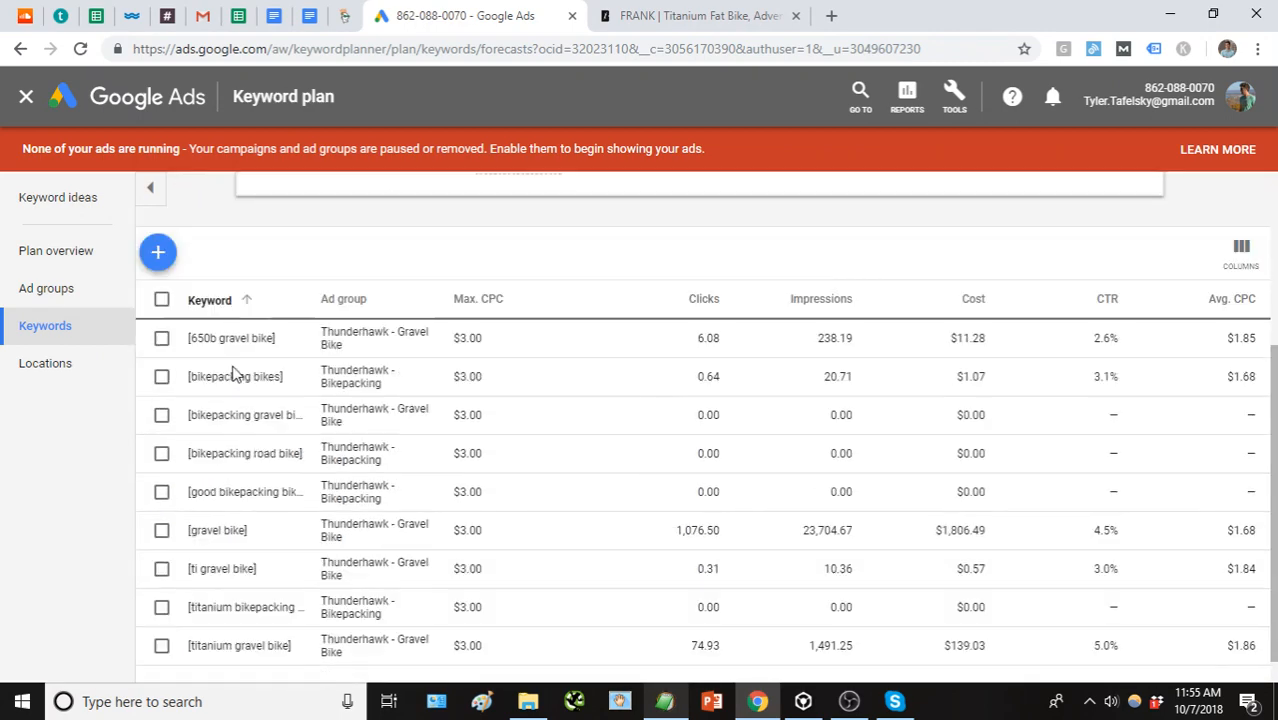
scroll(233, 373, down, 1)
scroll(297, 390, up, 2)
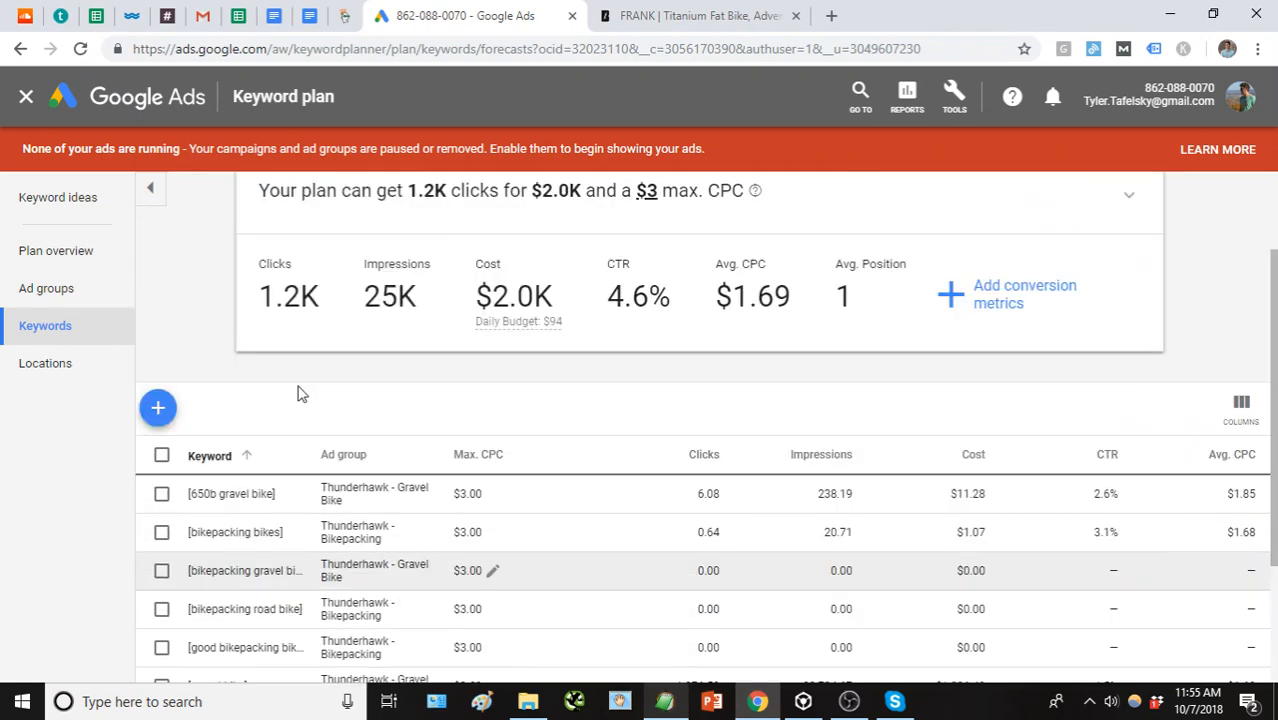
scroll(300, 385, down, 2)
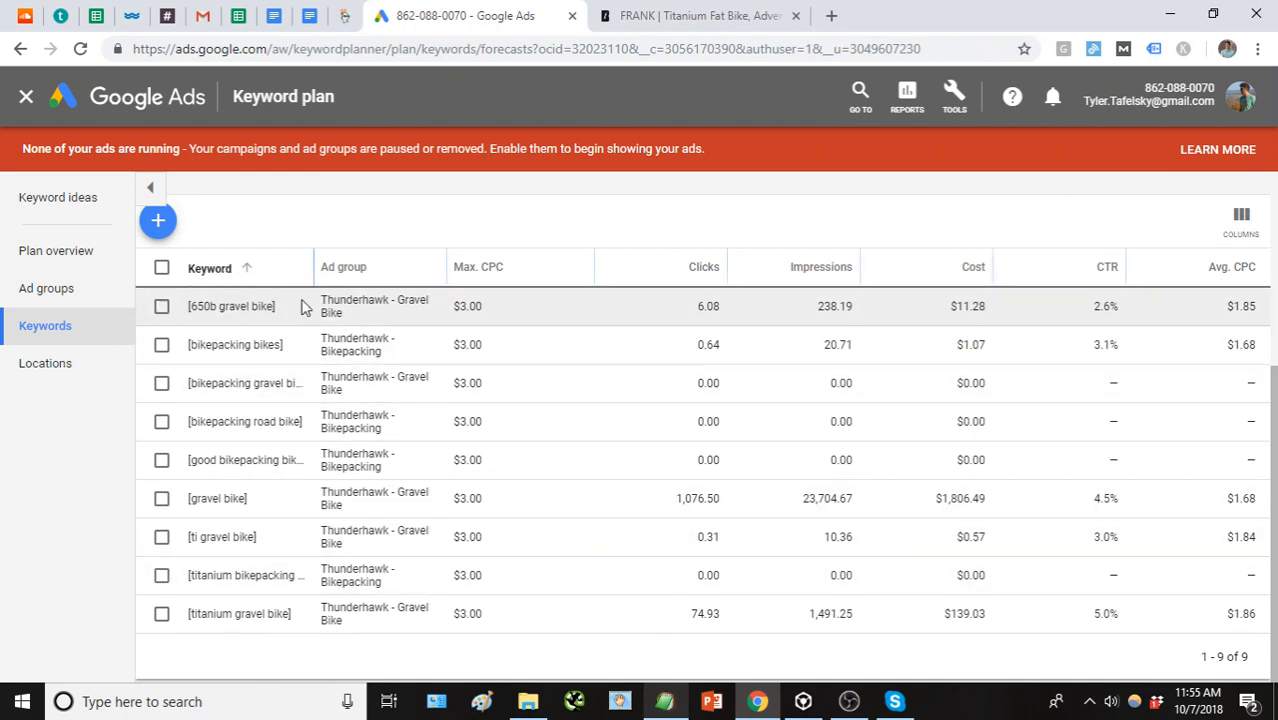
scroll(377, 331, up, 3)
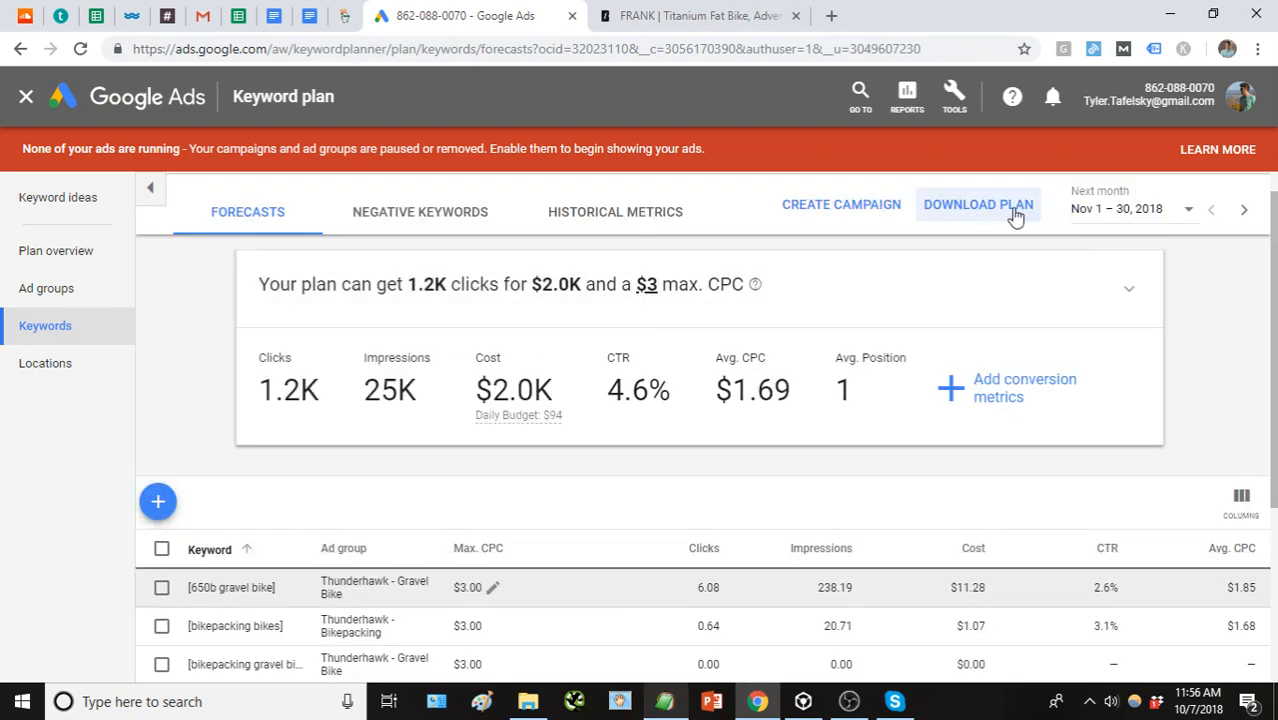
scroll(157, 513, down, 2)
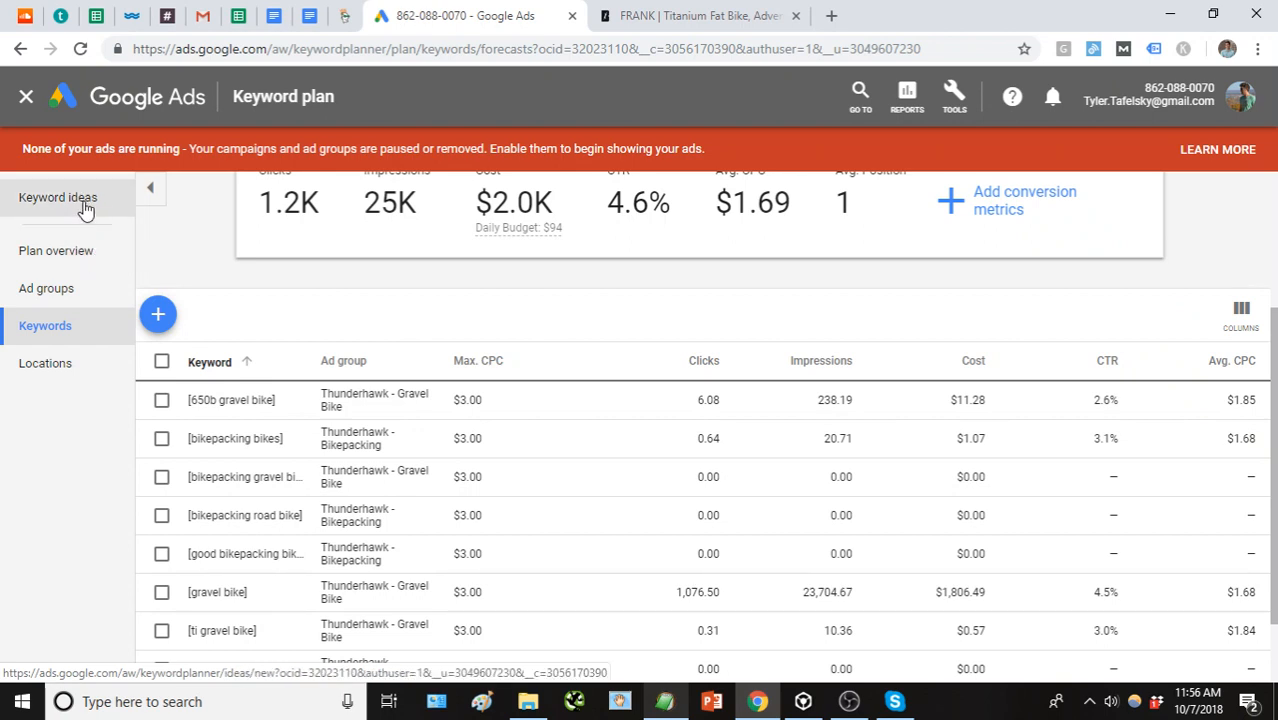
click(88, 251)
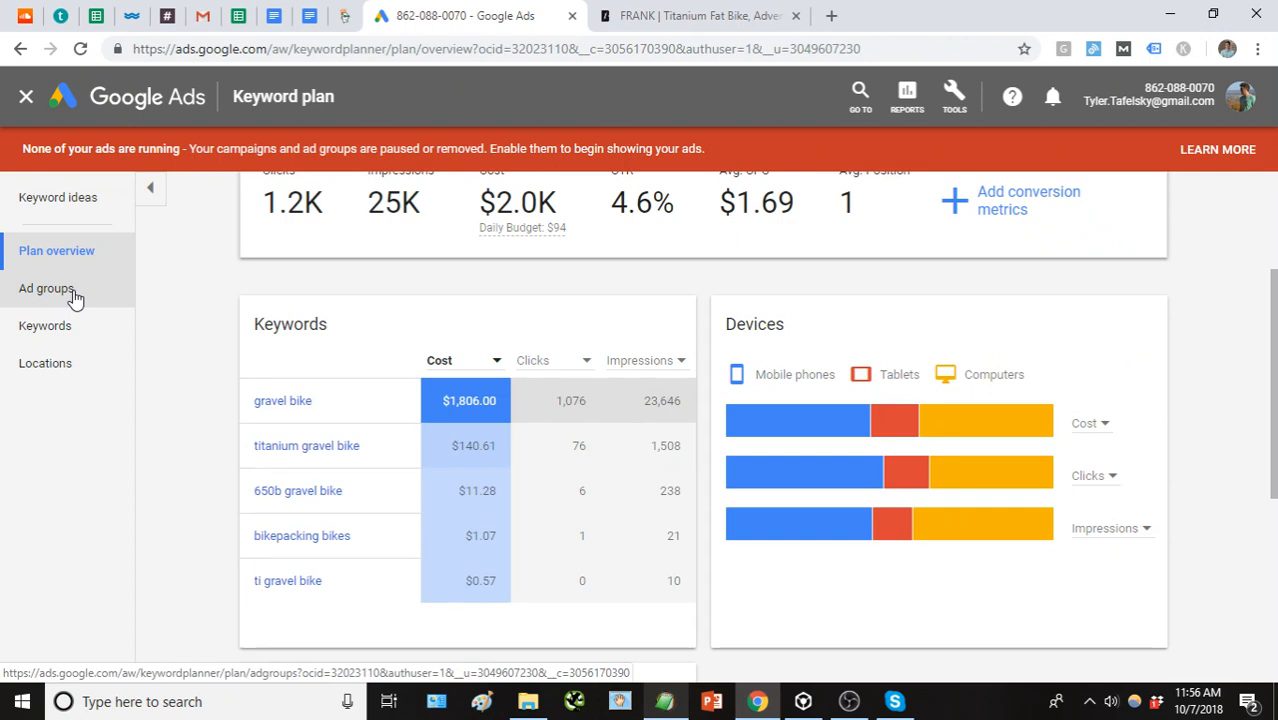
click(73, 298)
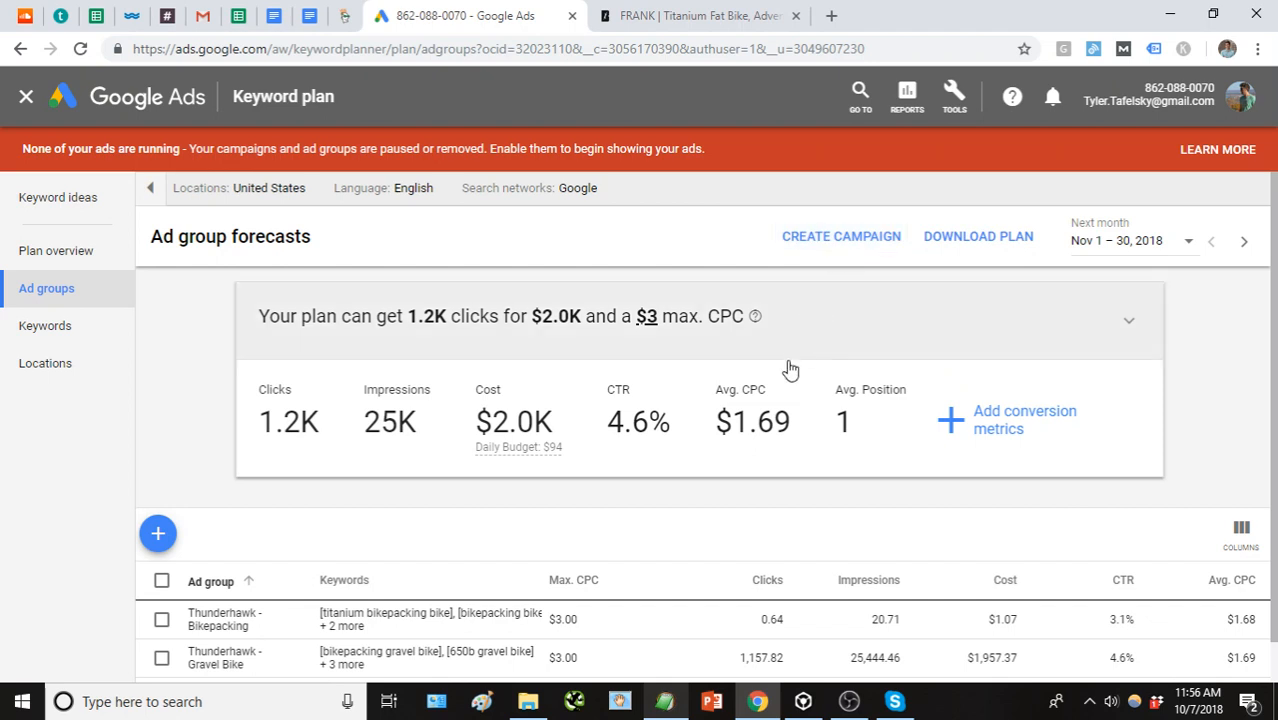
Switch to EditPad Pro, find the GRAVEL GRINDER AD GROUP section, and examine the match-type formatting of its keywords.
click(665, 702)
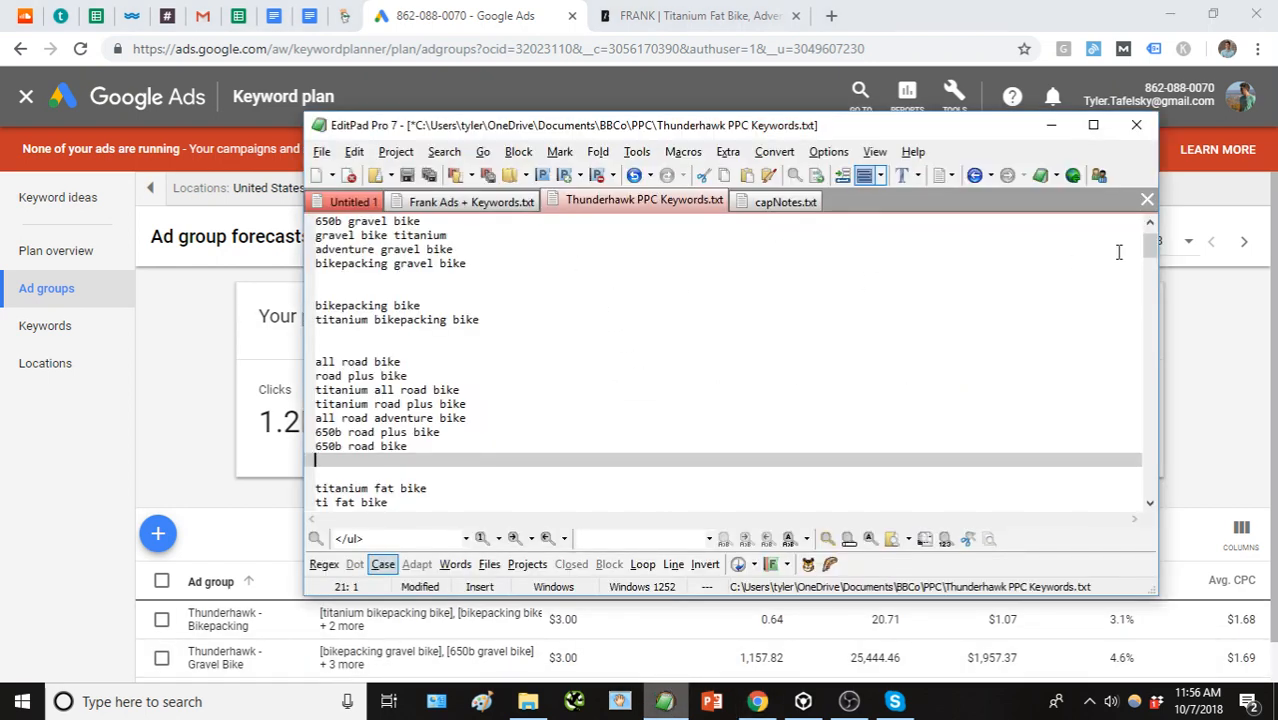
drag(1155, 248, 1178, 346)
drag(1178, 369, 1158, 310)
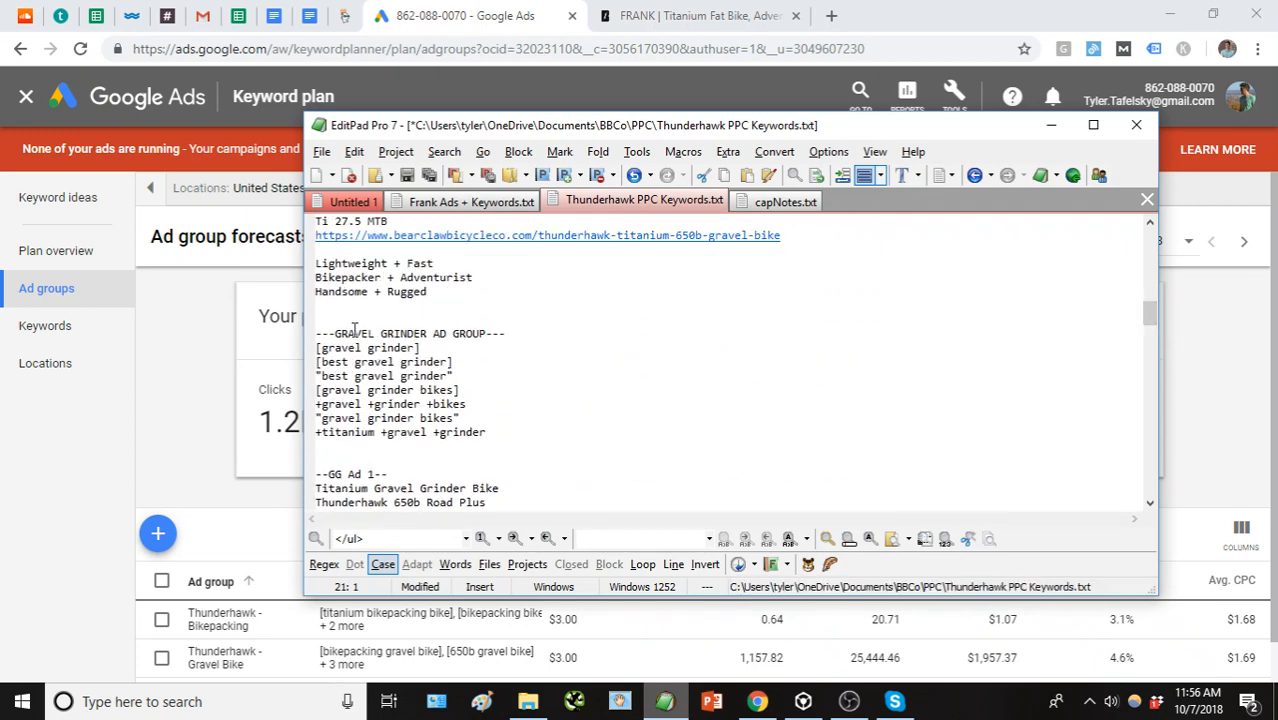
drag(335, 334, 486, 333)
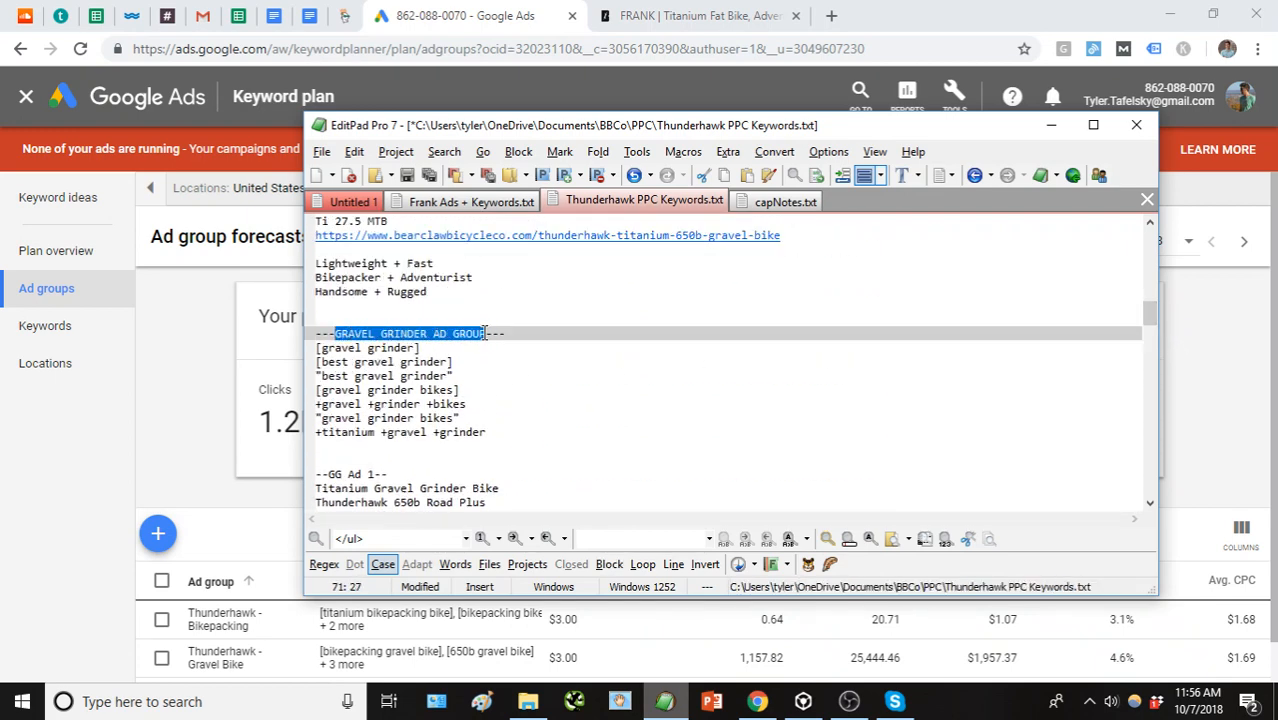
drag(316, 348, 276, 381)
drag(467, 404, 318, 404)
click(506, 418)
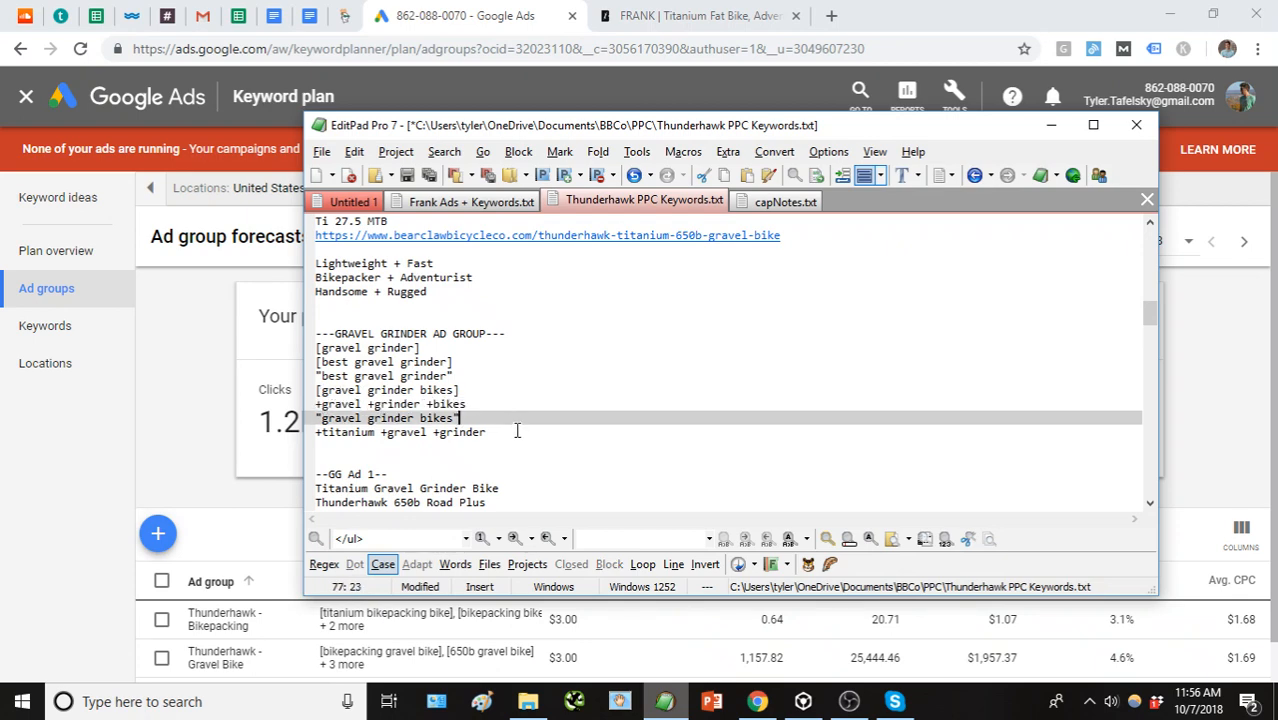
click(506, 430)
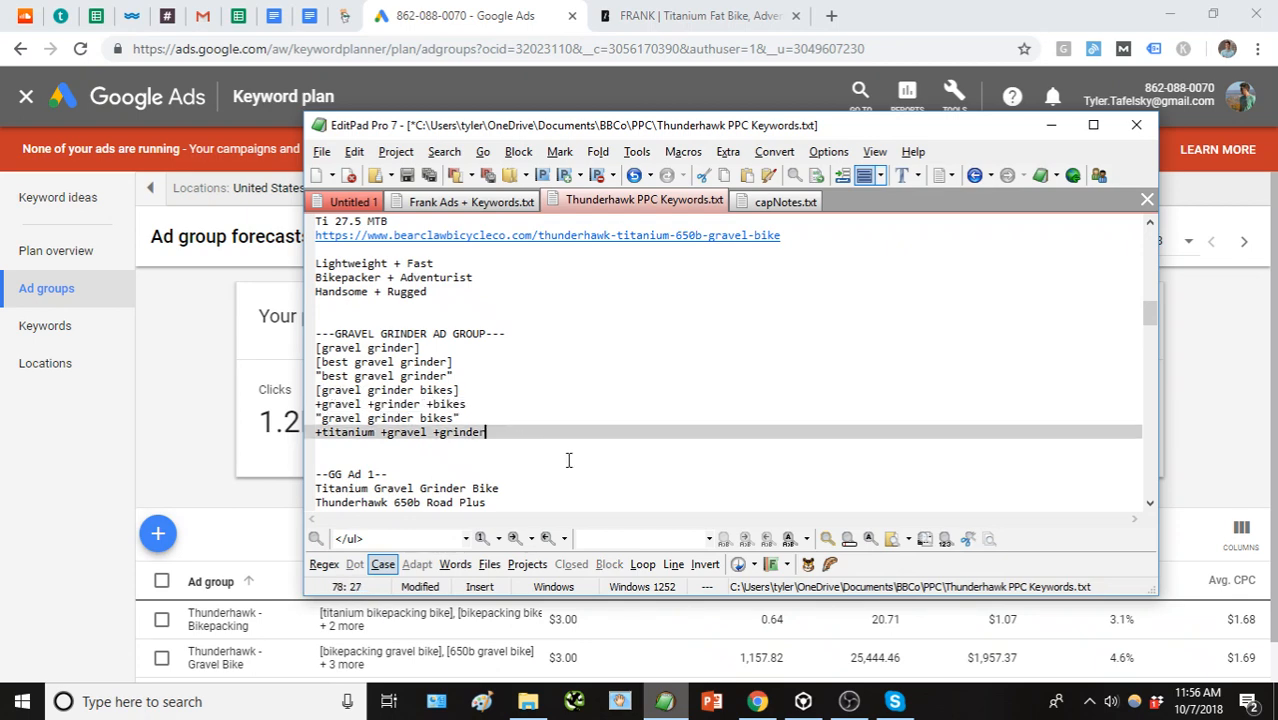
click(506, 456)
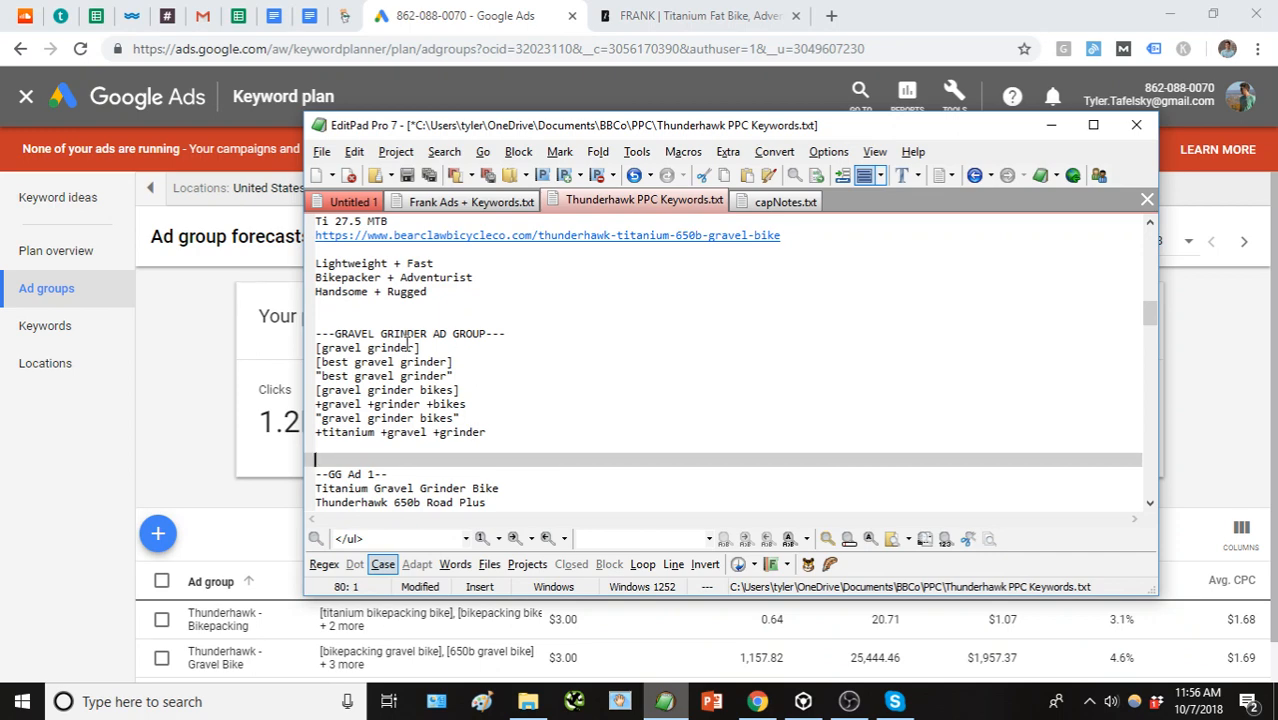
Compare the gravel grinder ad group's heading with its exact, phrase and modified broad keywords, and return to Google Ads.
drag(459, 362, 276, 347)
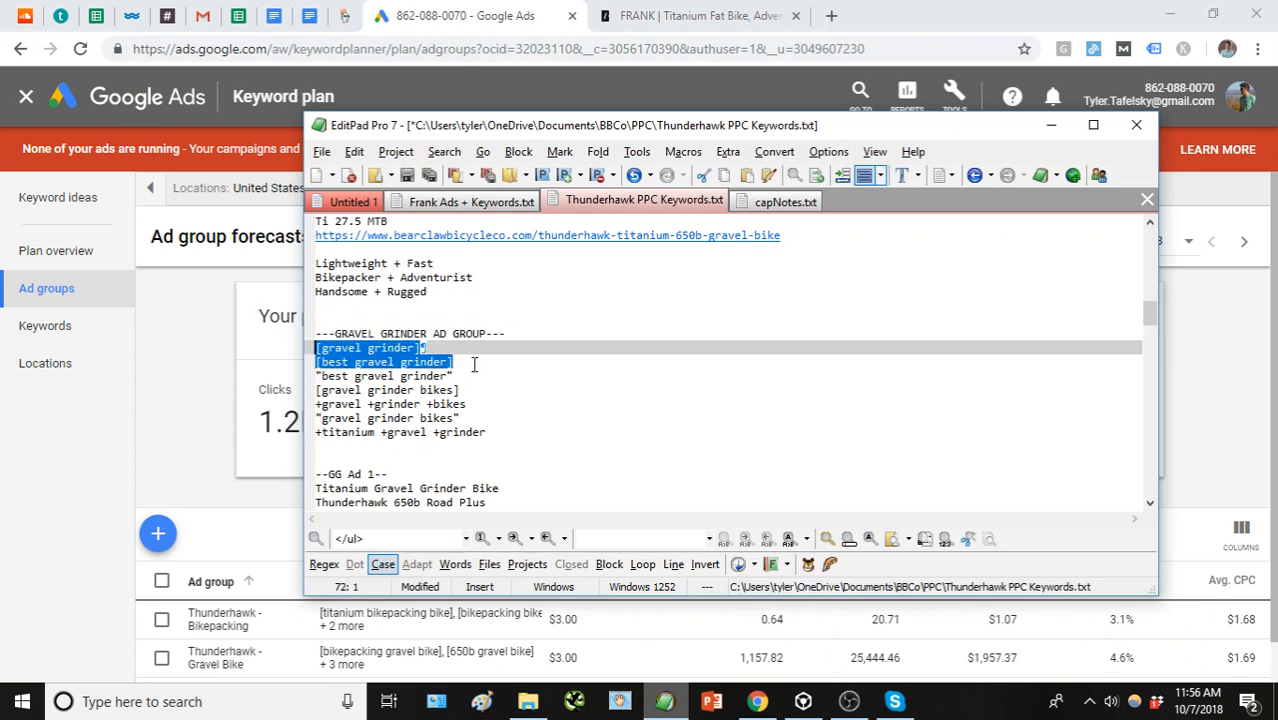
click(537, 334)
drag(427, 334, 335, 334)
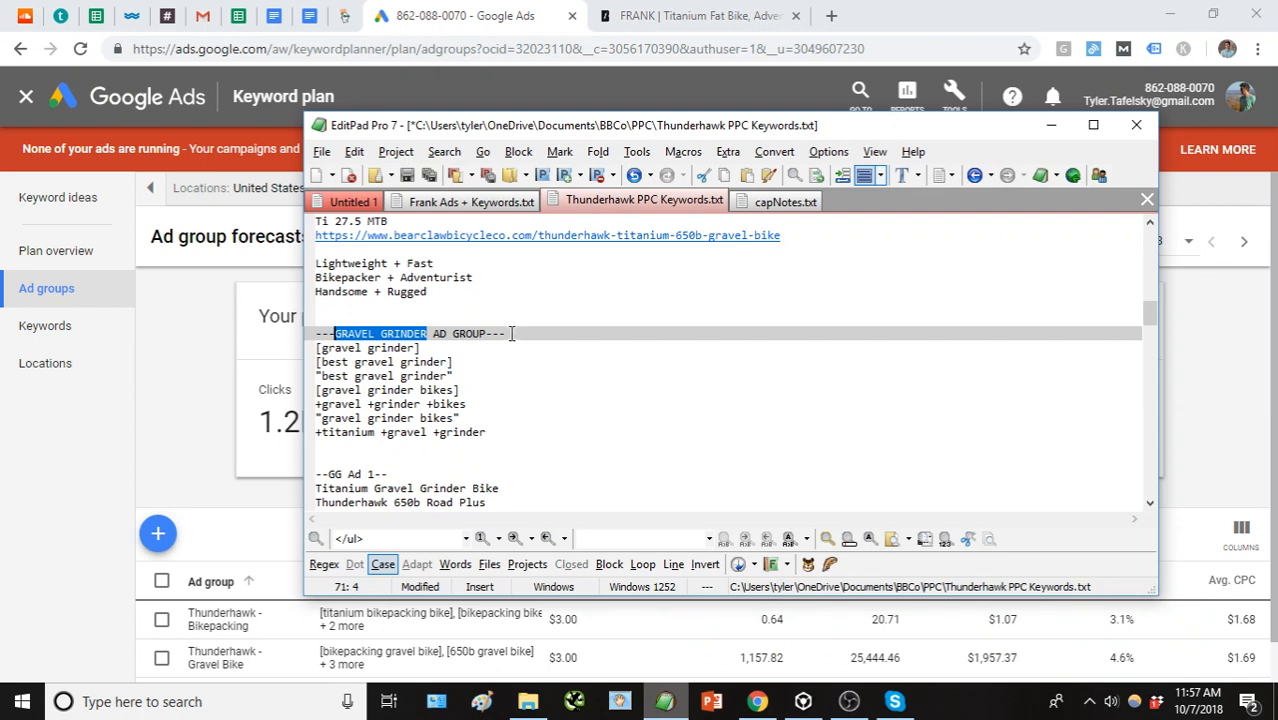
drag(514, 432, 287, 348)
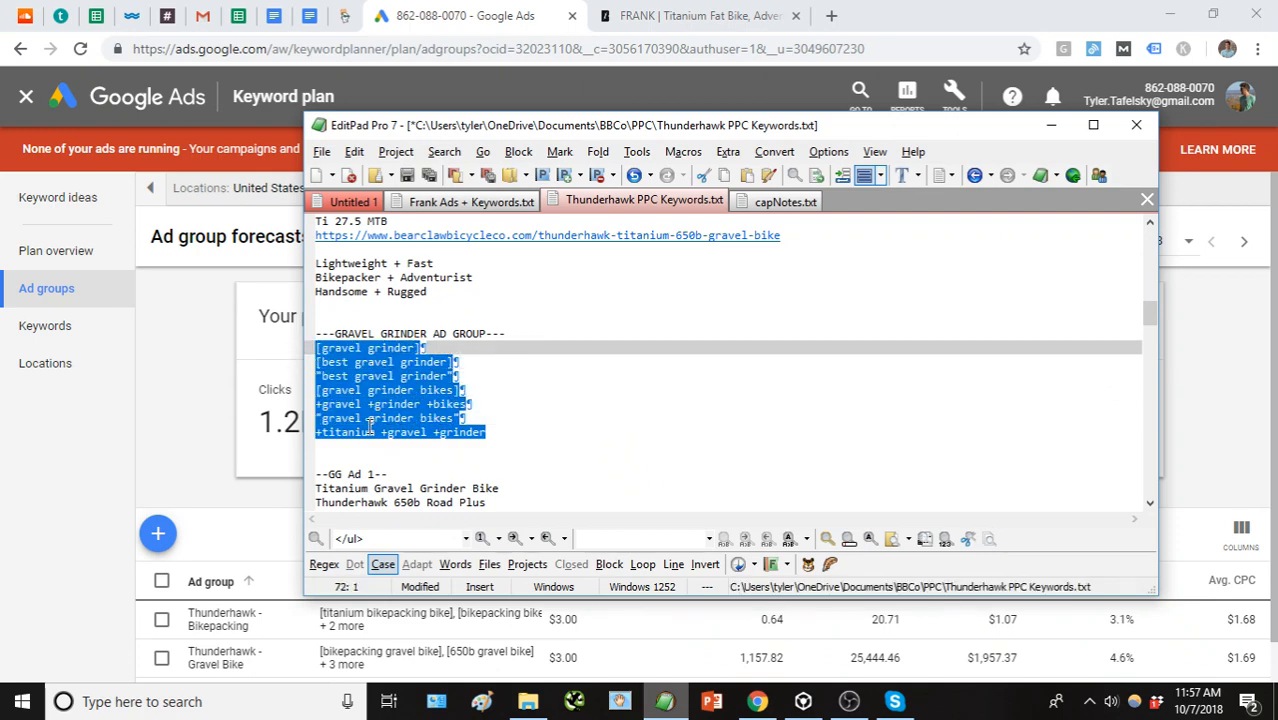
click(411, 449)
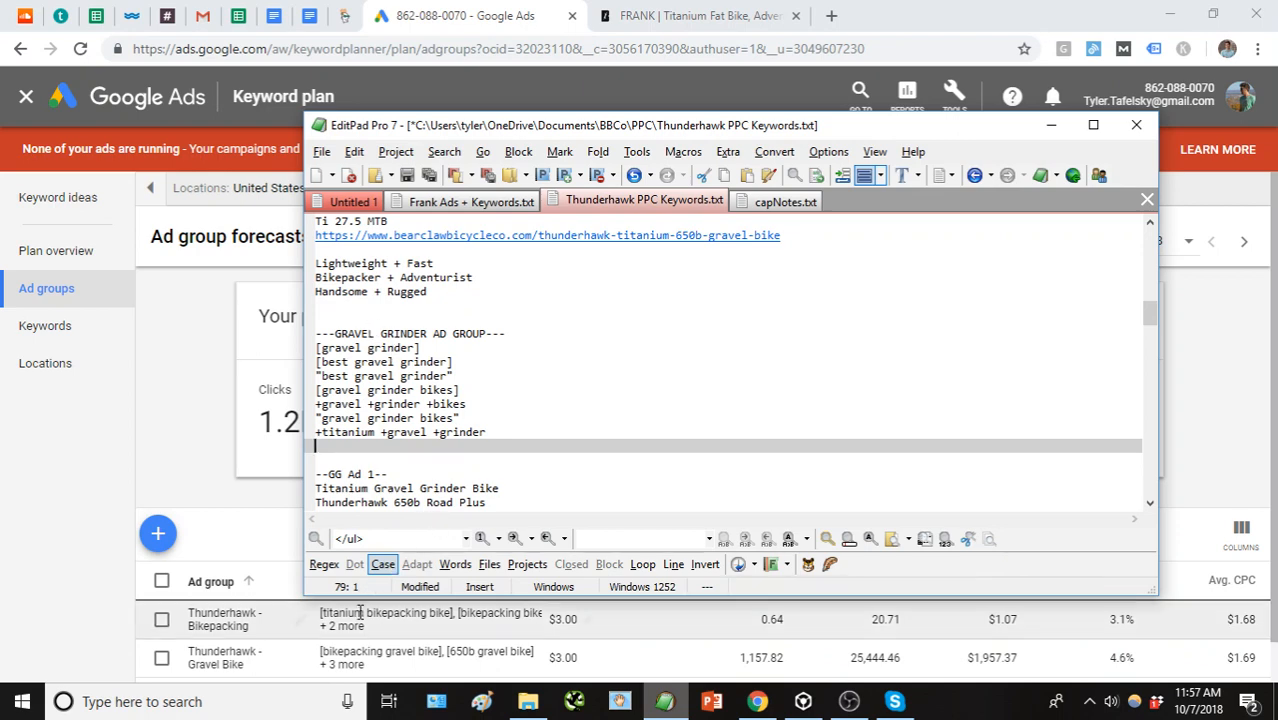
click(52, 420)
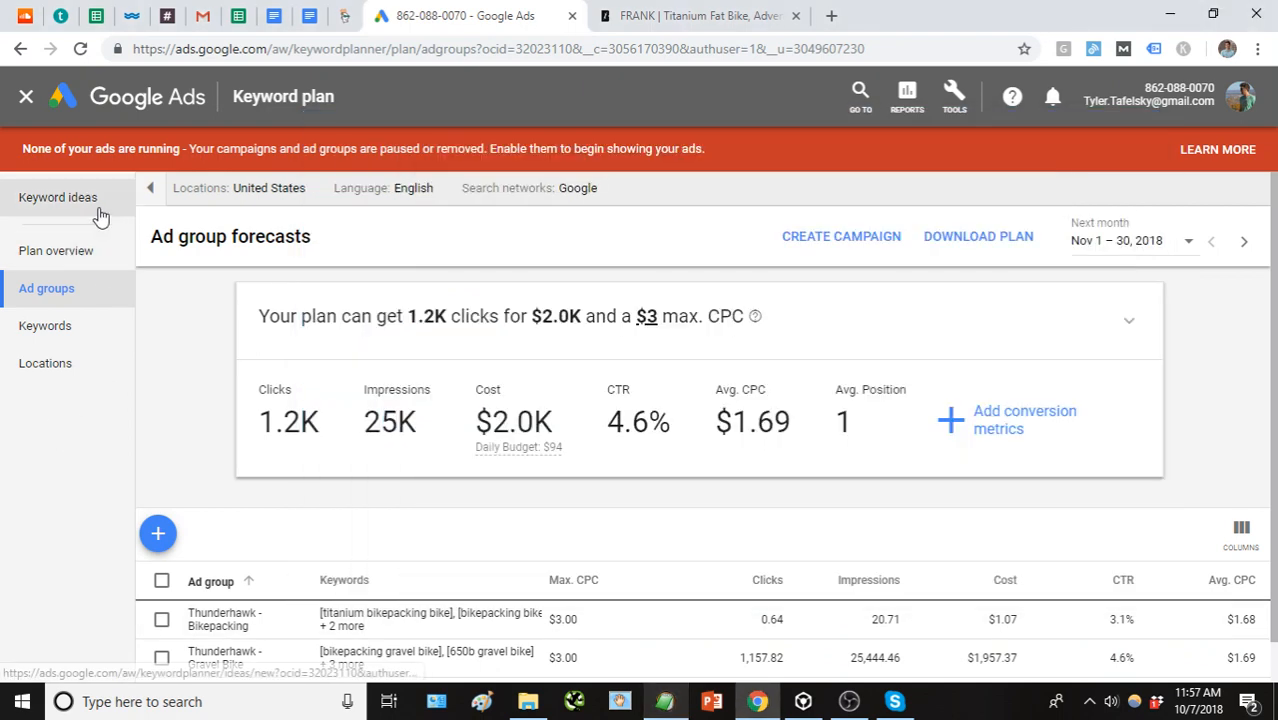
click(665, 699)
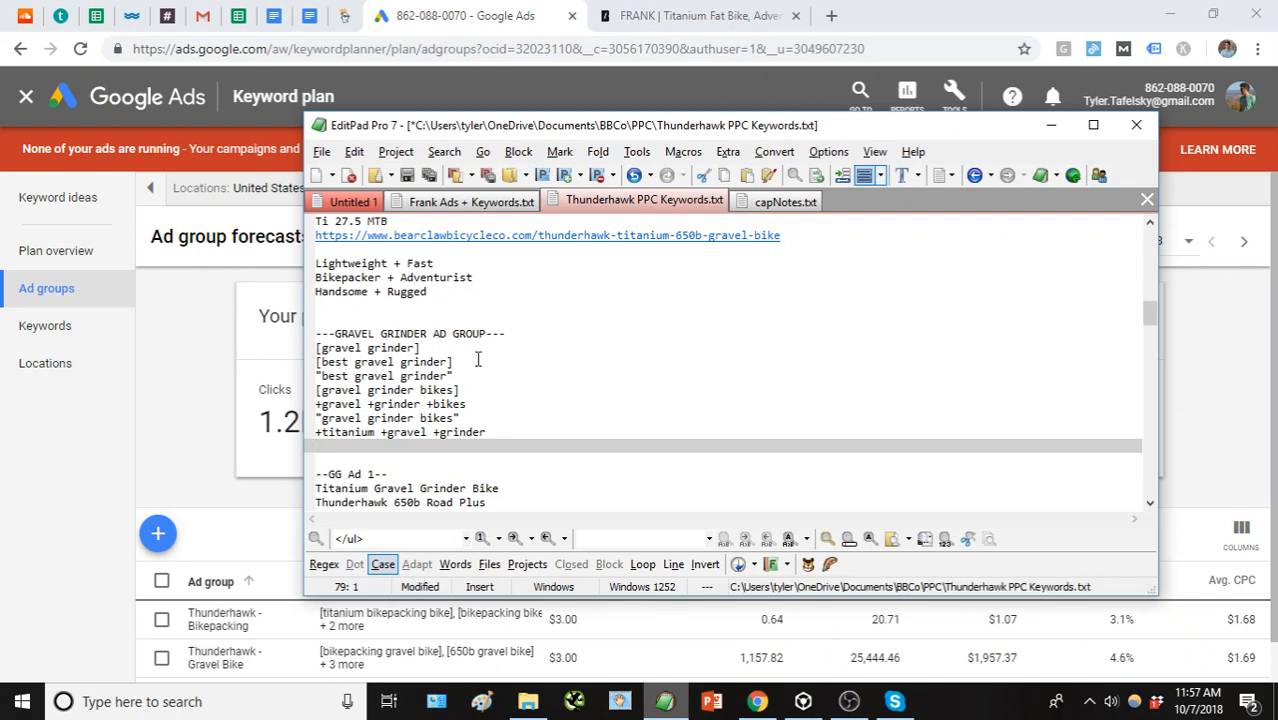
click(72, 466)
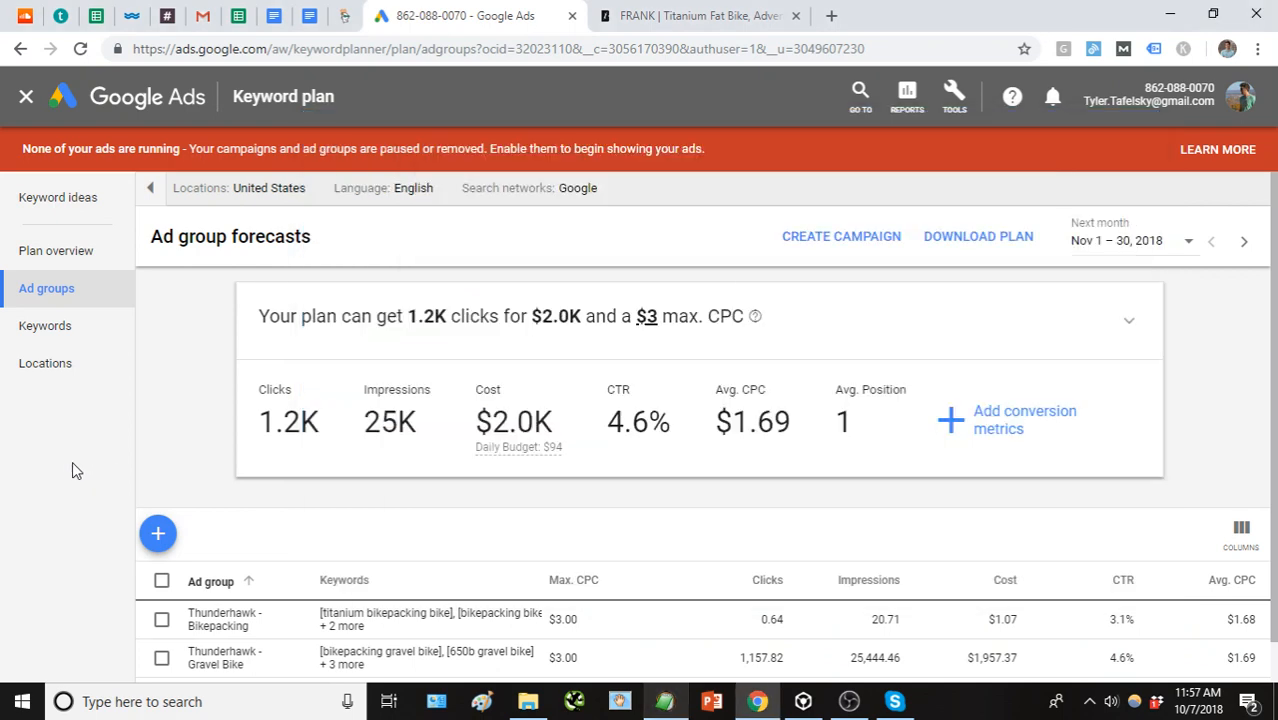
Open the bikepacking keyword ideas and view the related-ideas filter's broadly and closely related options.
click(92, 205)
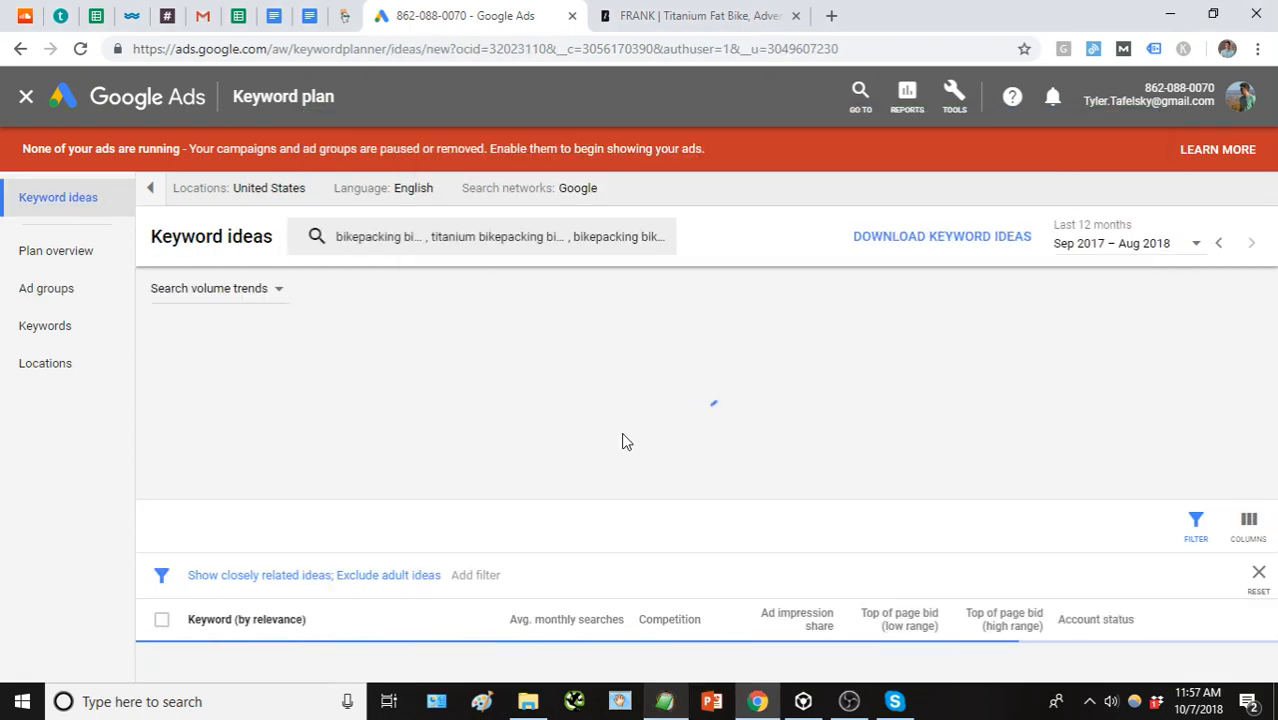
scroll(629, 430, down, 1)
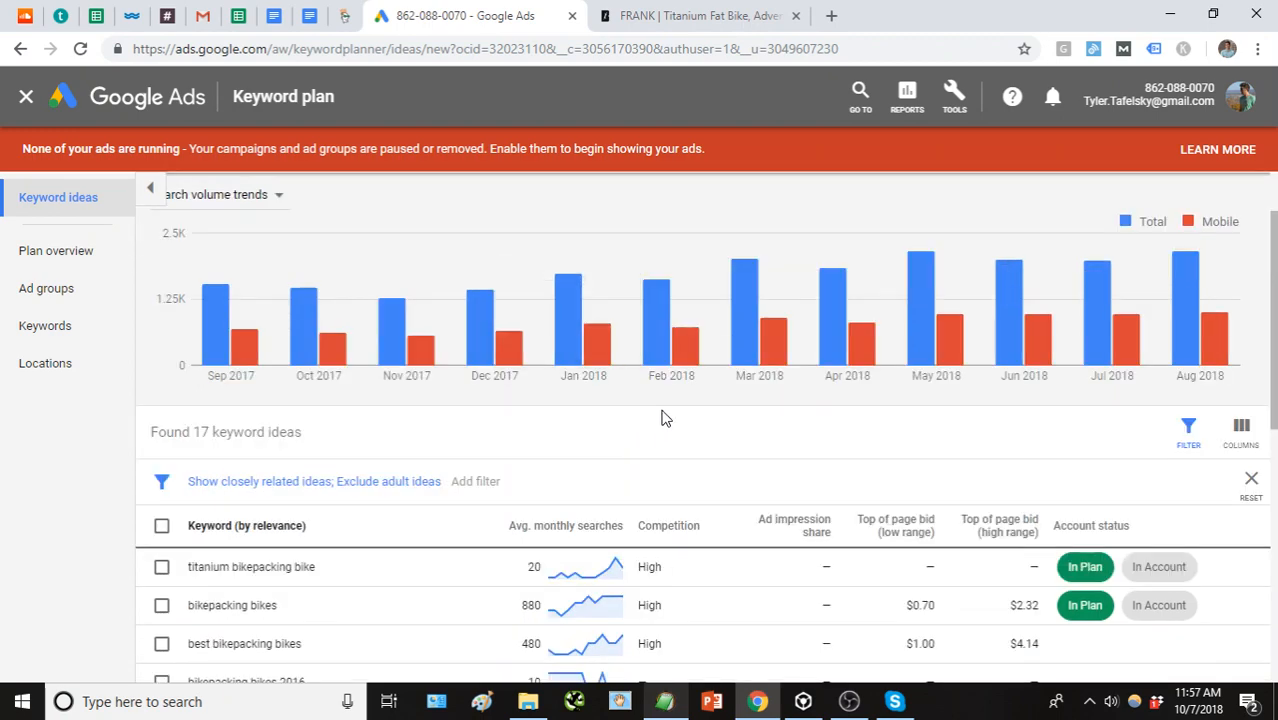
scroll(659, 411, down, 1)
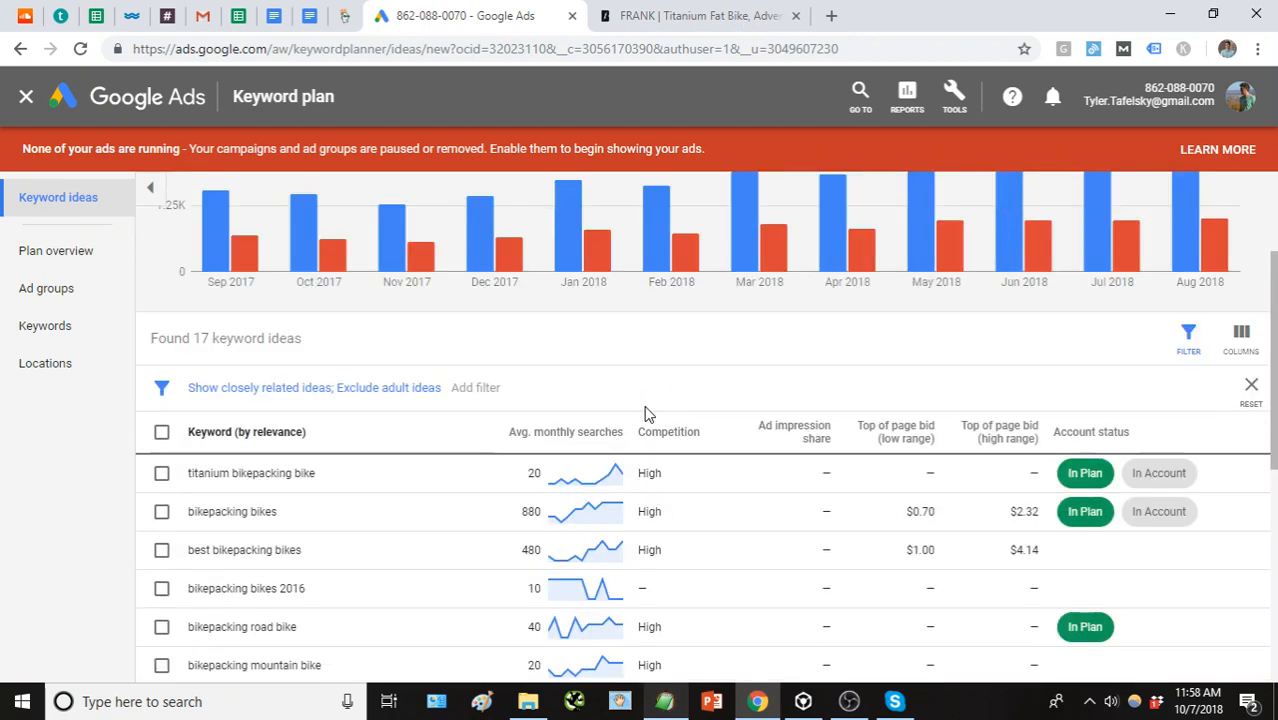
click(247, 392)
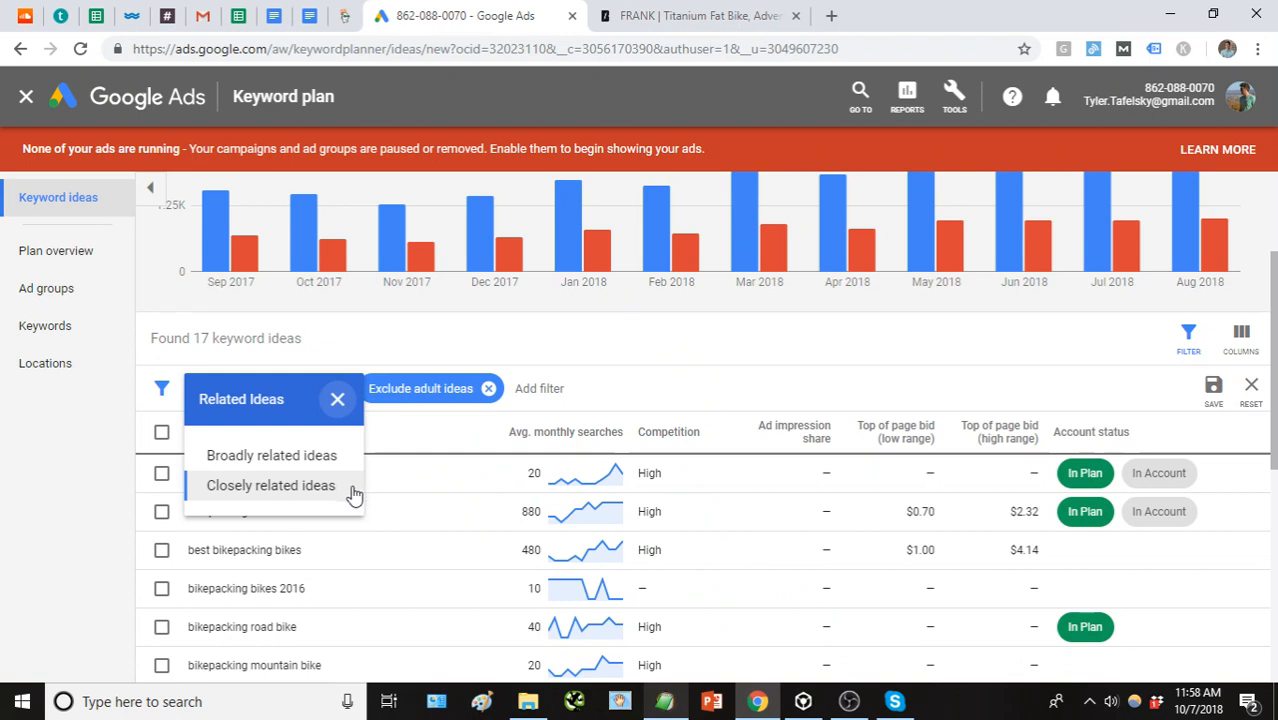
Look through the additional filters available for the keyword ideas, and close the filter list without choosing one.
click(551, 388)
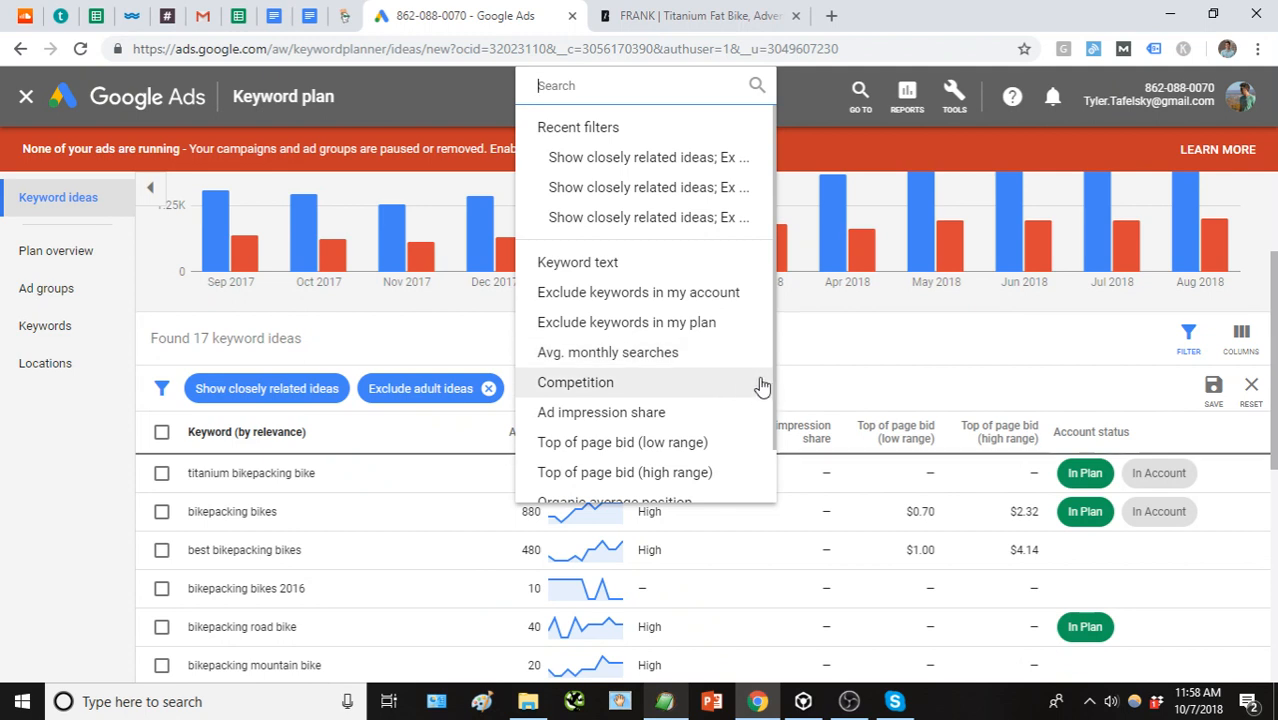
scroll(753, 348, down, 1)
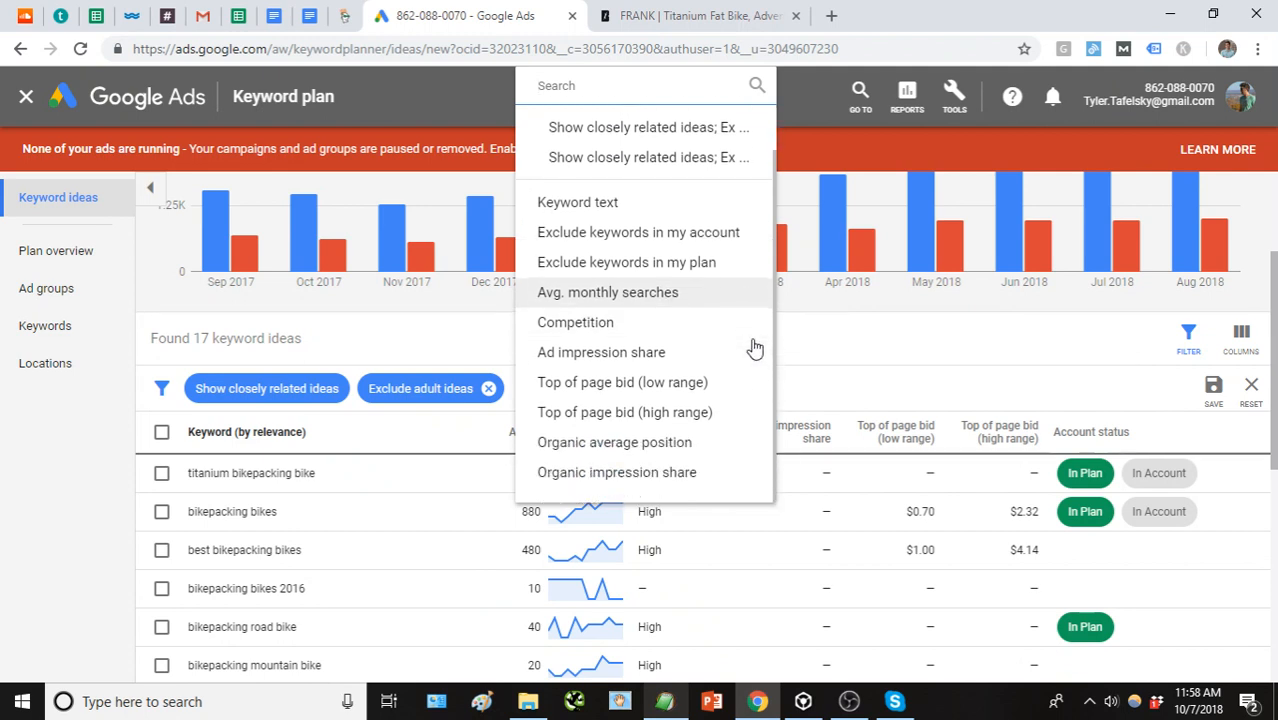
scroll(695, 427, up, 1)
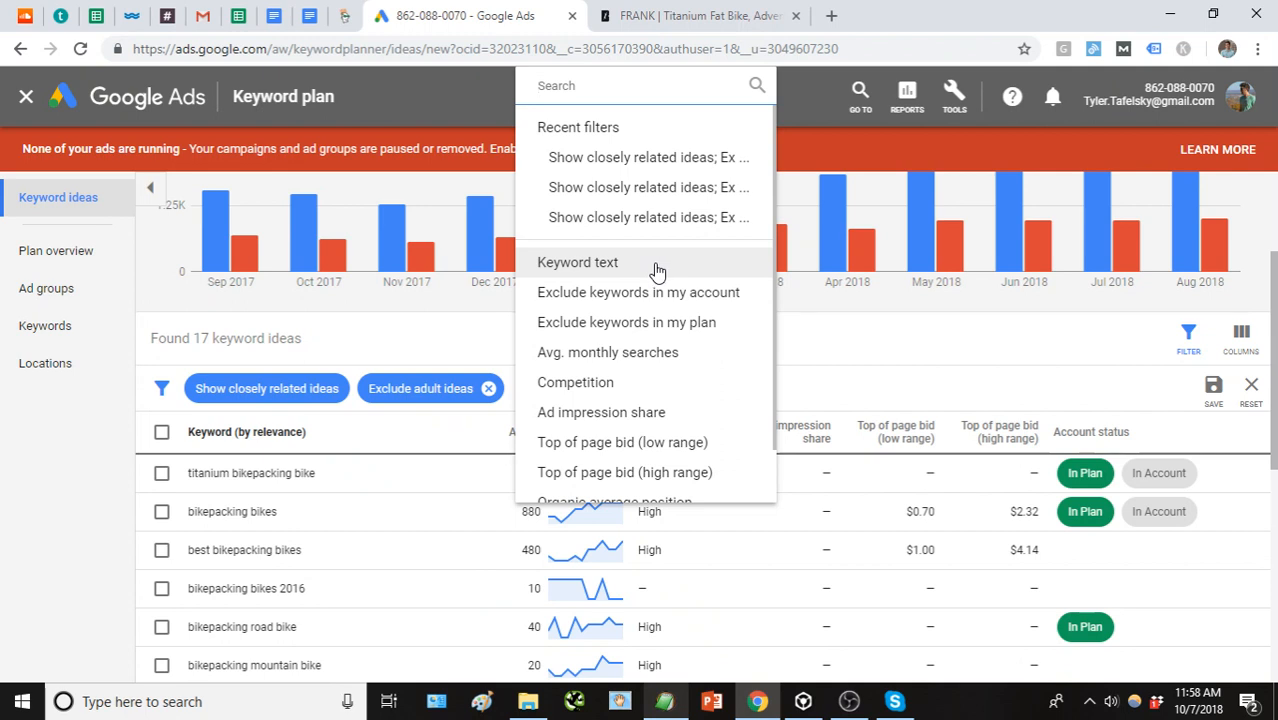
click(968, 355)
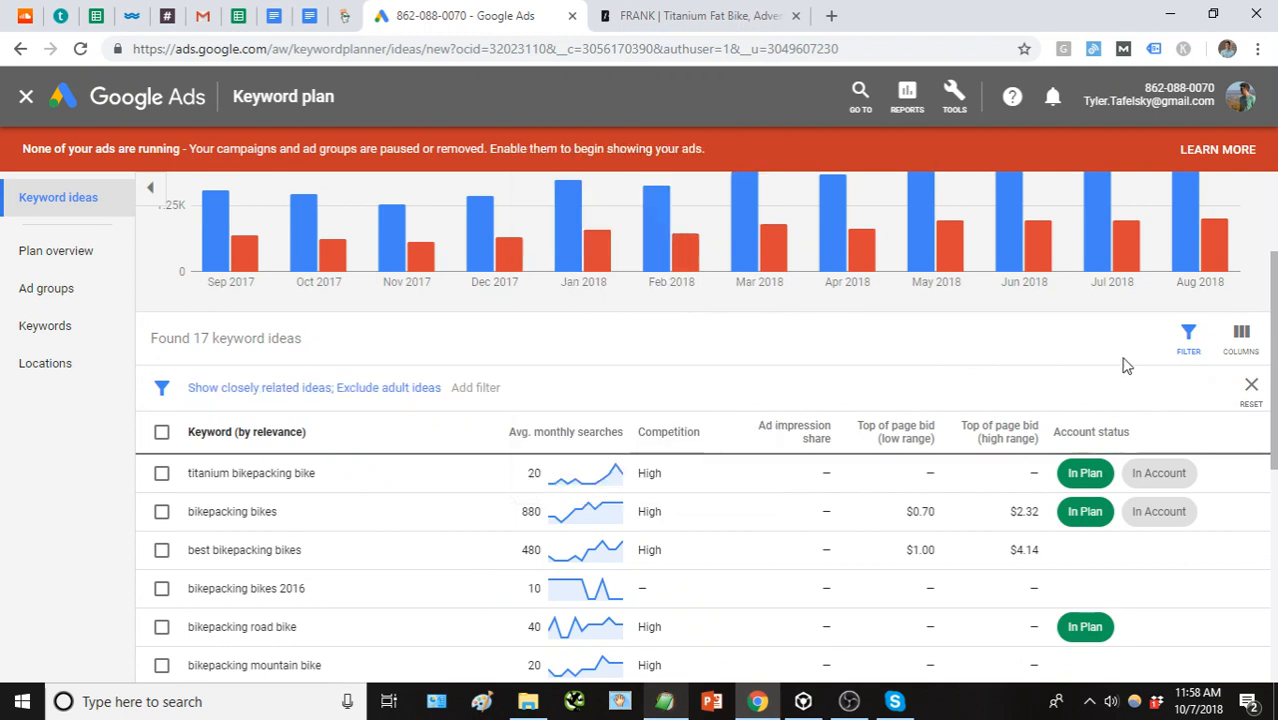
scroll(893, 388, up, 2)
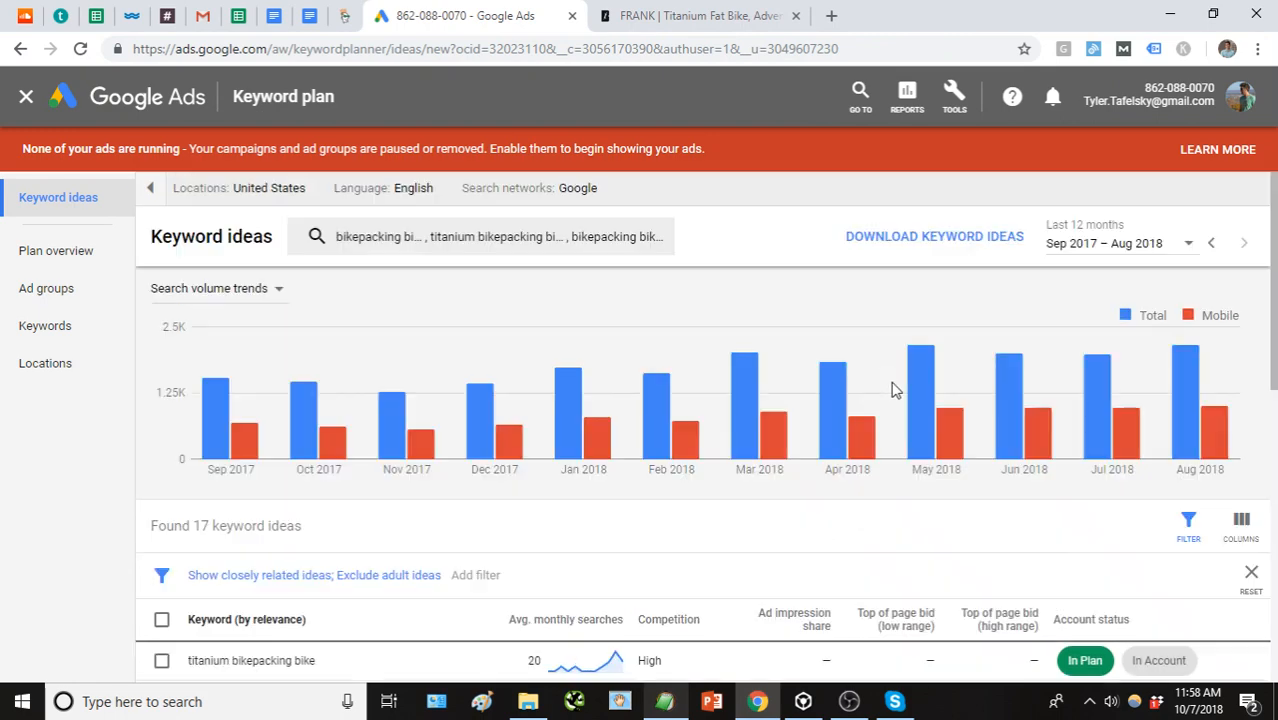